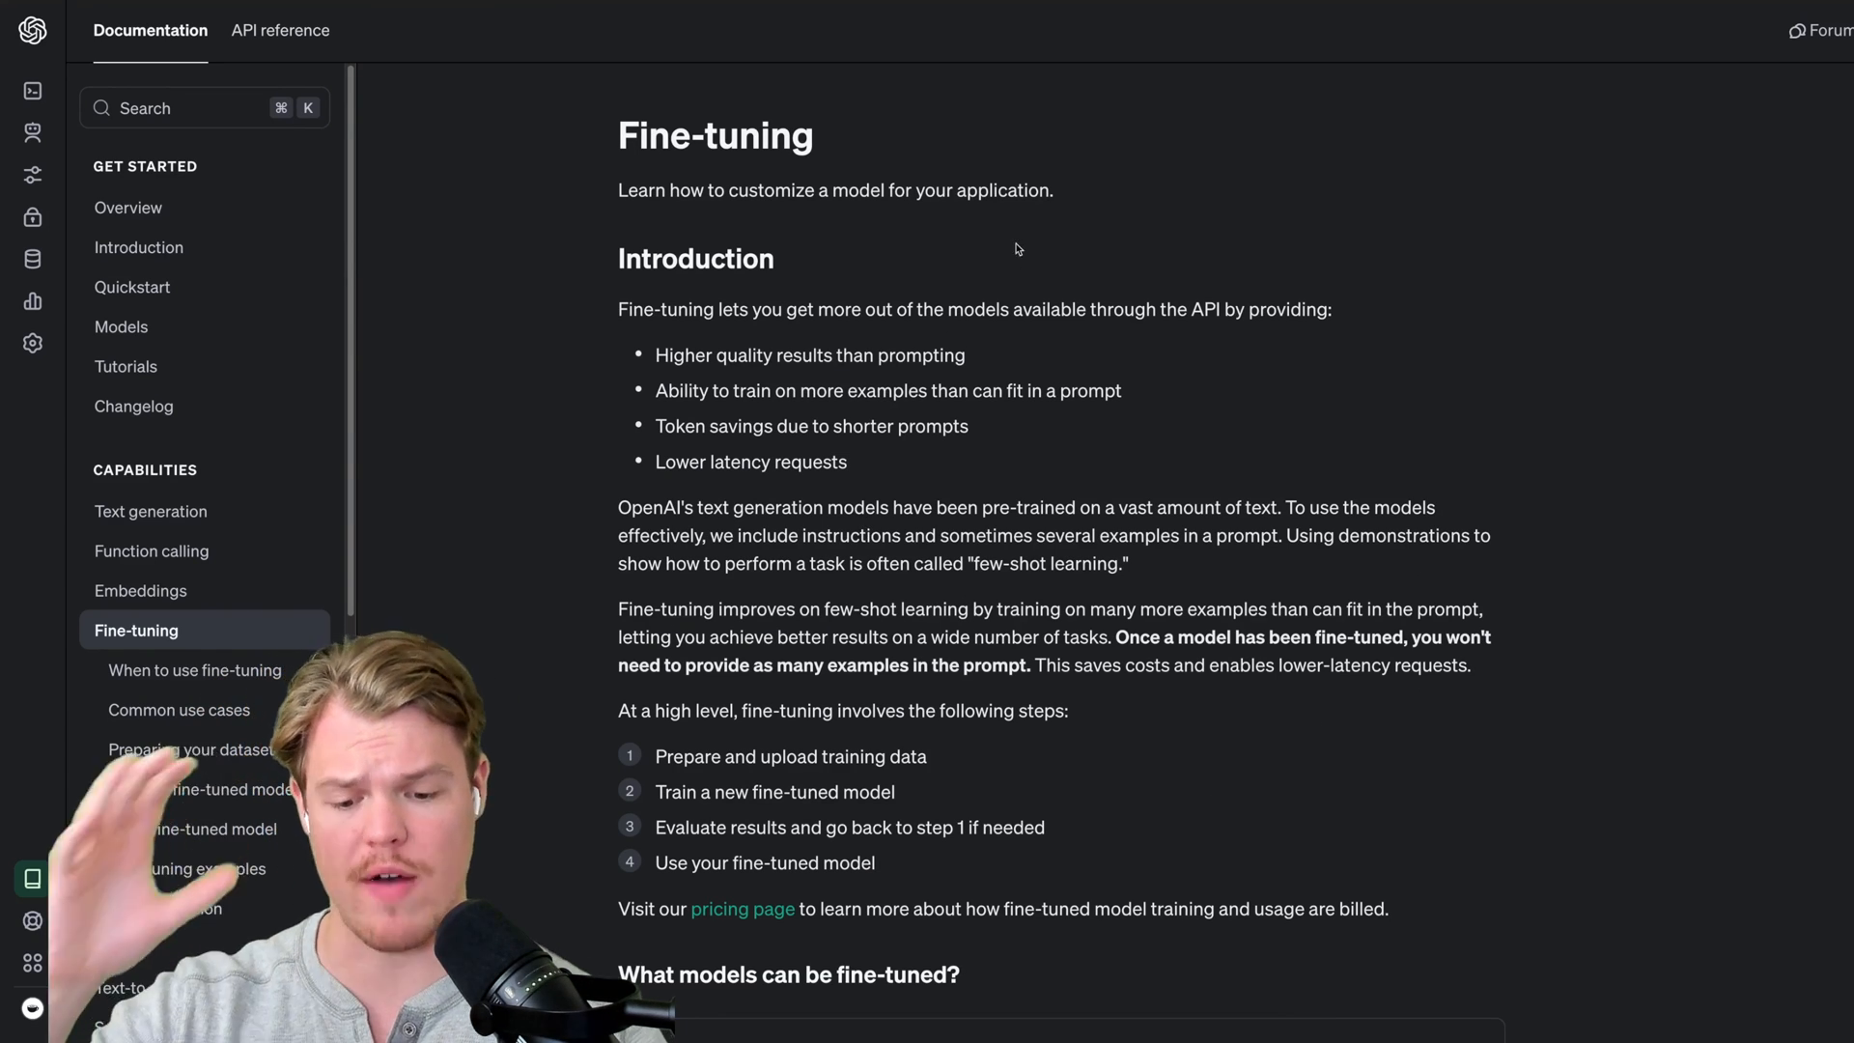
{"action": "scroll", "coordinate": [957, 349], "scroll_direction": "down", "scroll_amount": 1}
{"action": "scroll", "coordinate": [985, 290], "scroll_direction": "down", "scroll_amount": 5}
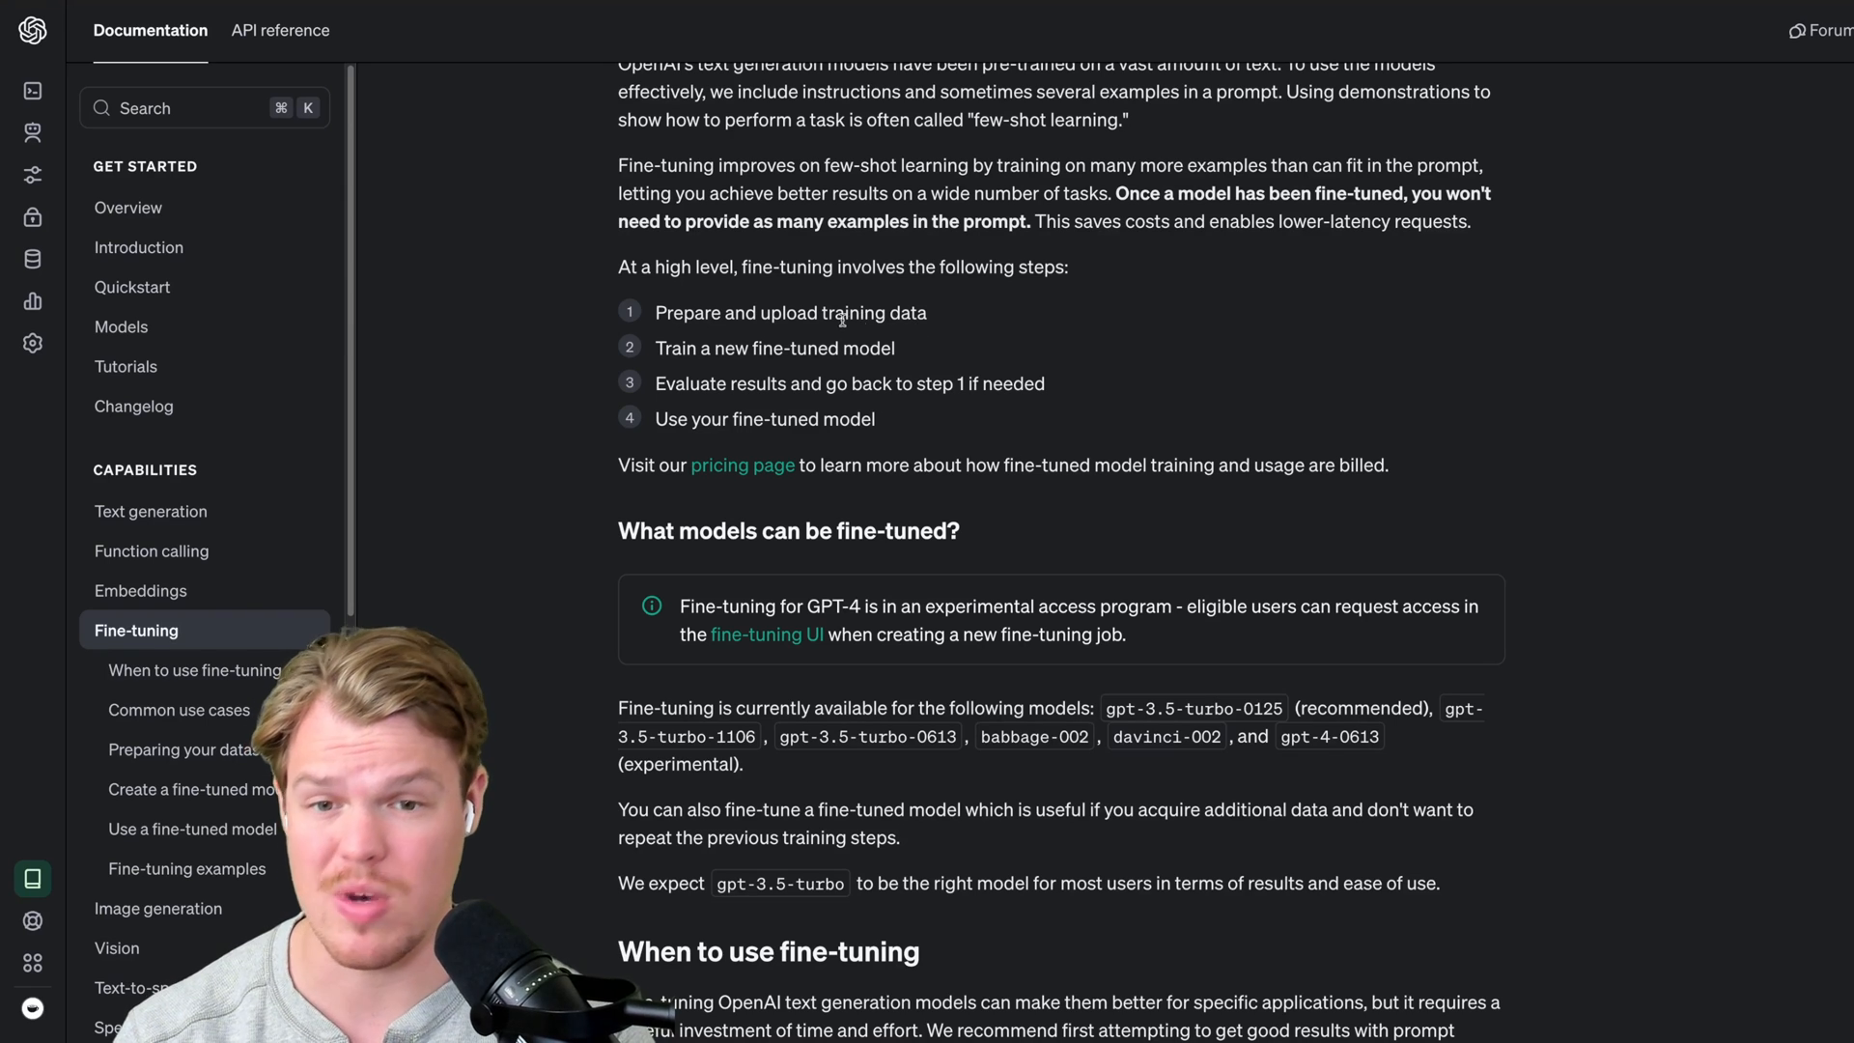
{"action": "scroll", "coordinate": [834, 319], "scroll_direction": "down", "scroll_amount": 1}
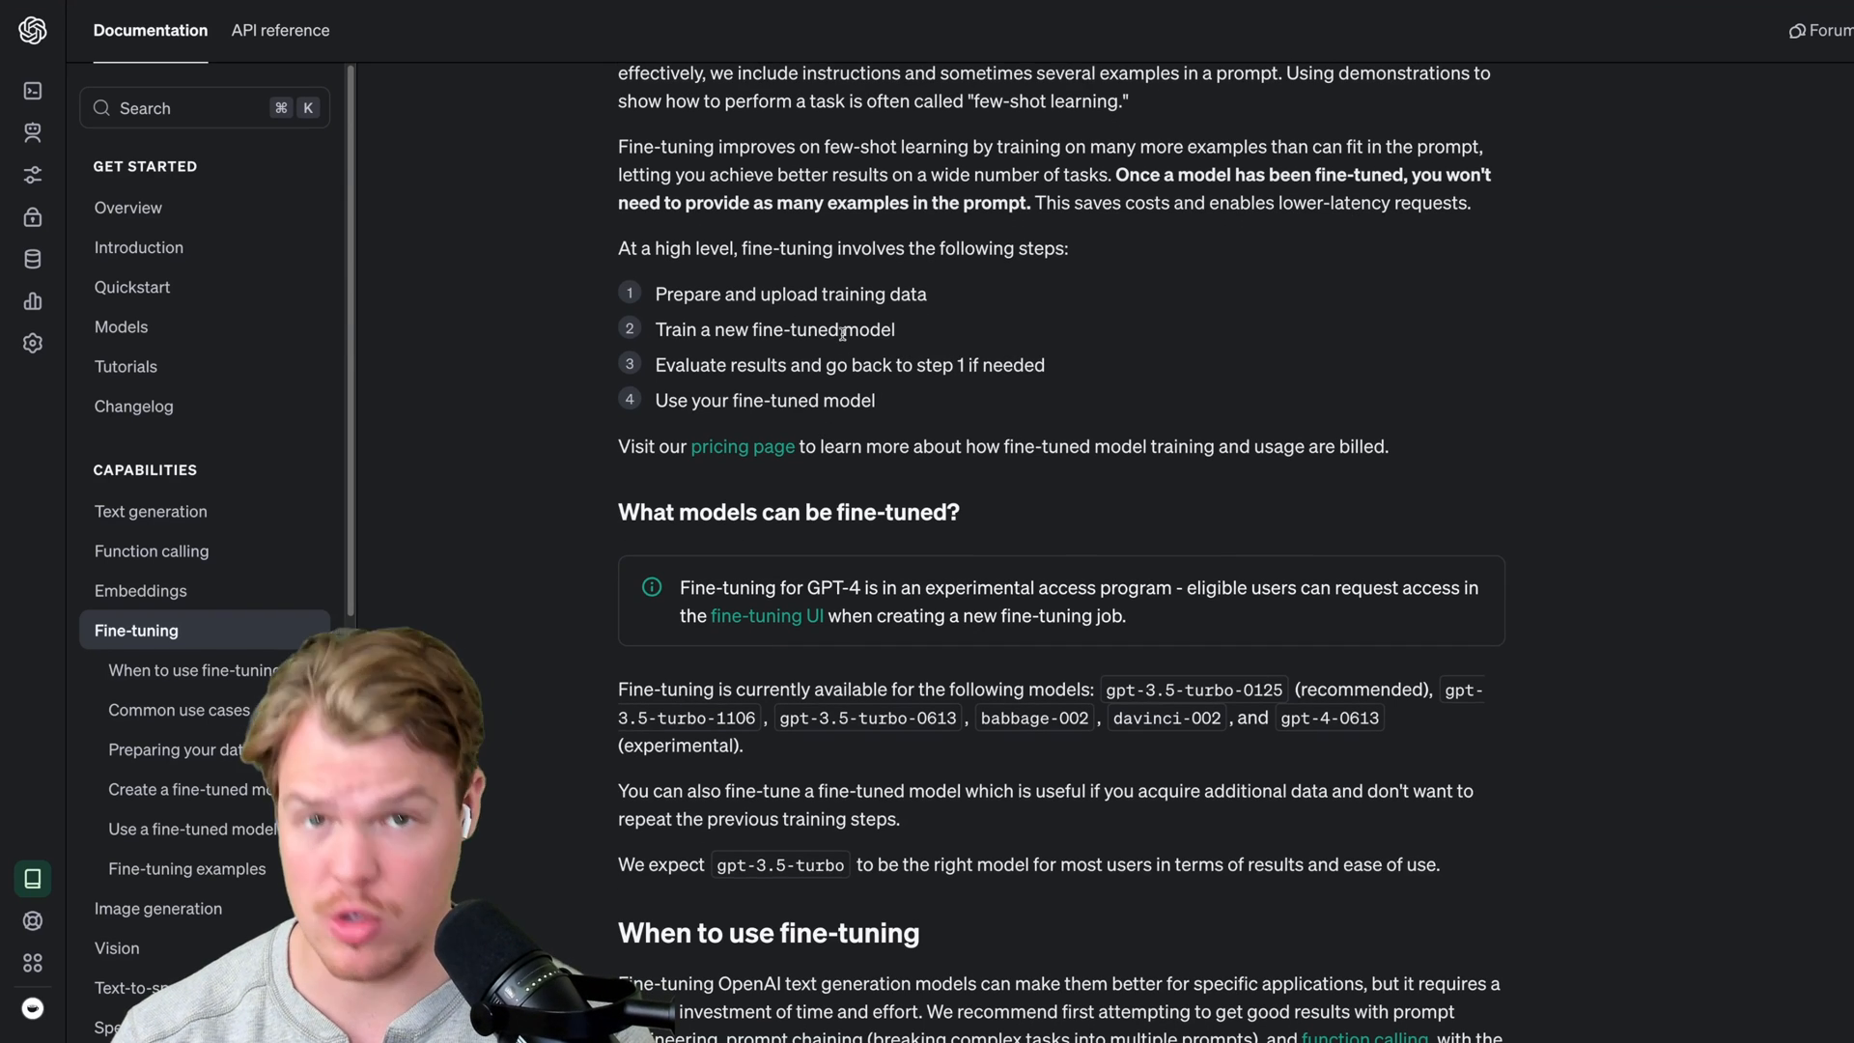
{"action": "scroll", "coordinate": [866, 389], "scroll_direction": "down", "scroll_amount": 1}
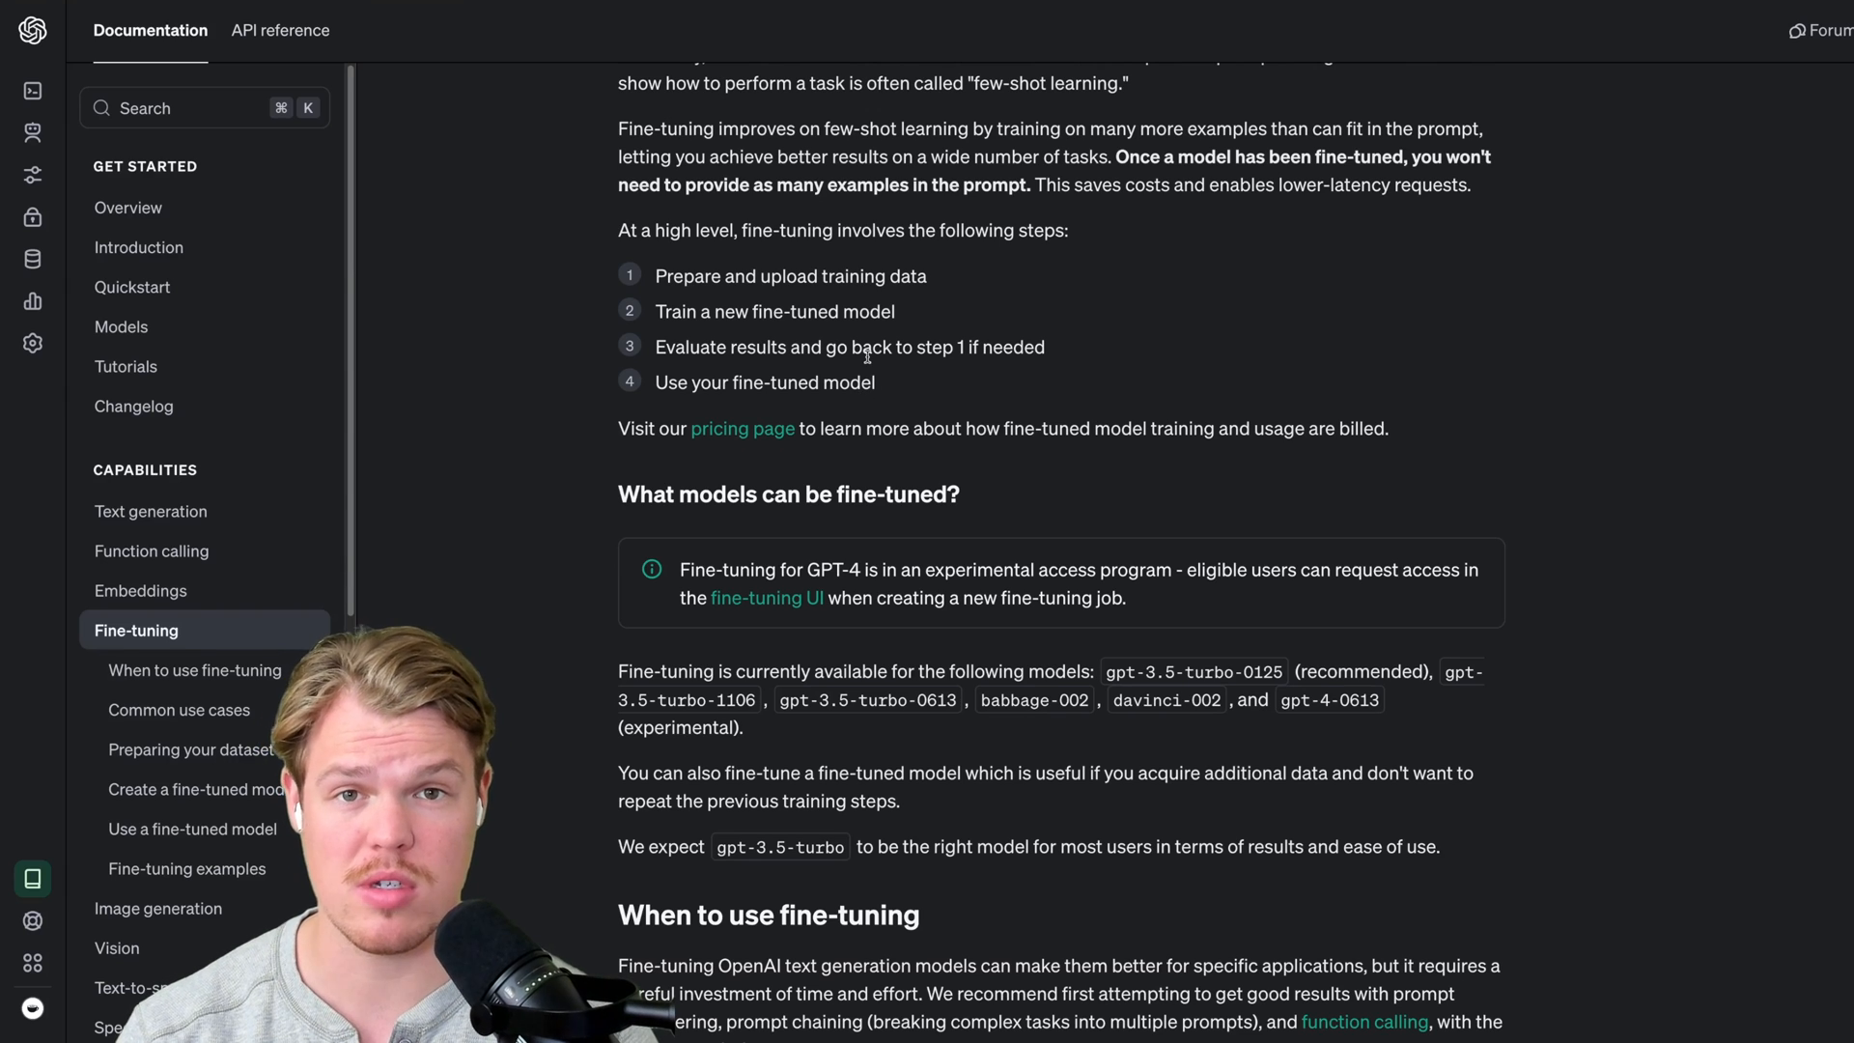
{"action": "scroll", "coordinate": [866, 357], "scroll_direction": "down", "scroll_amount": 1}
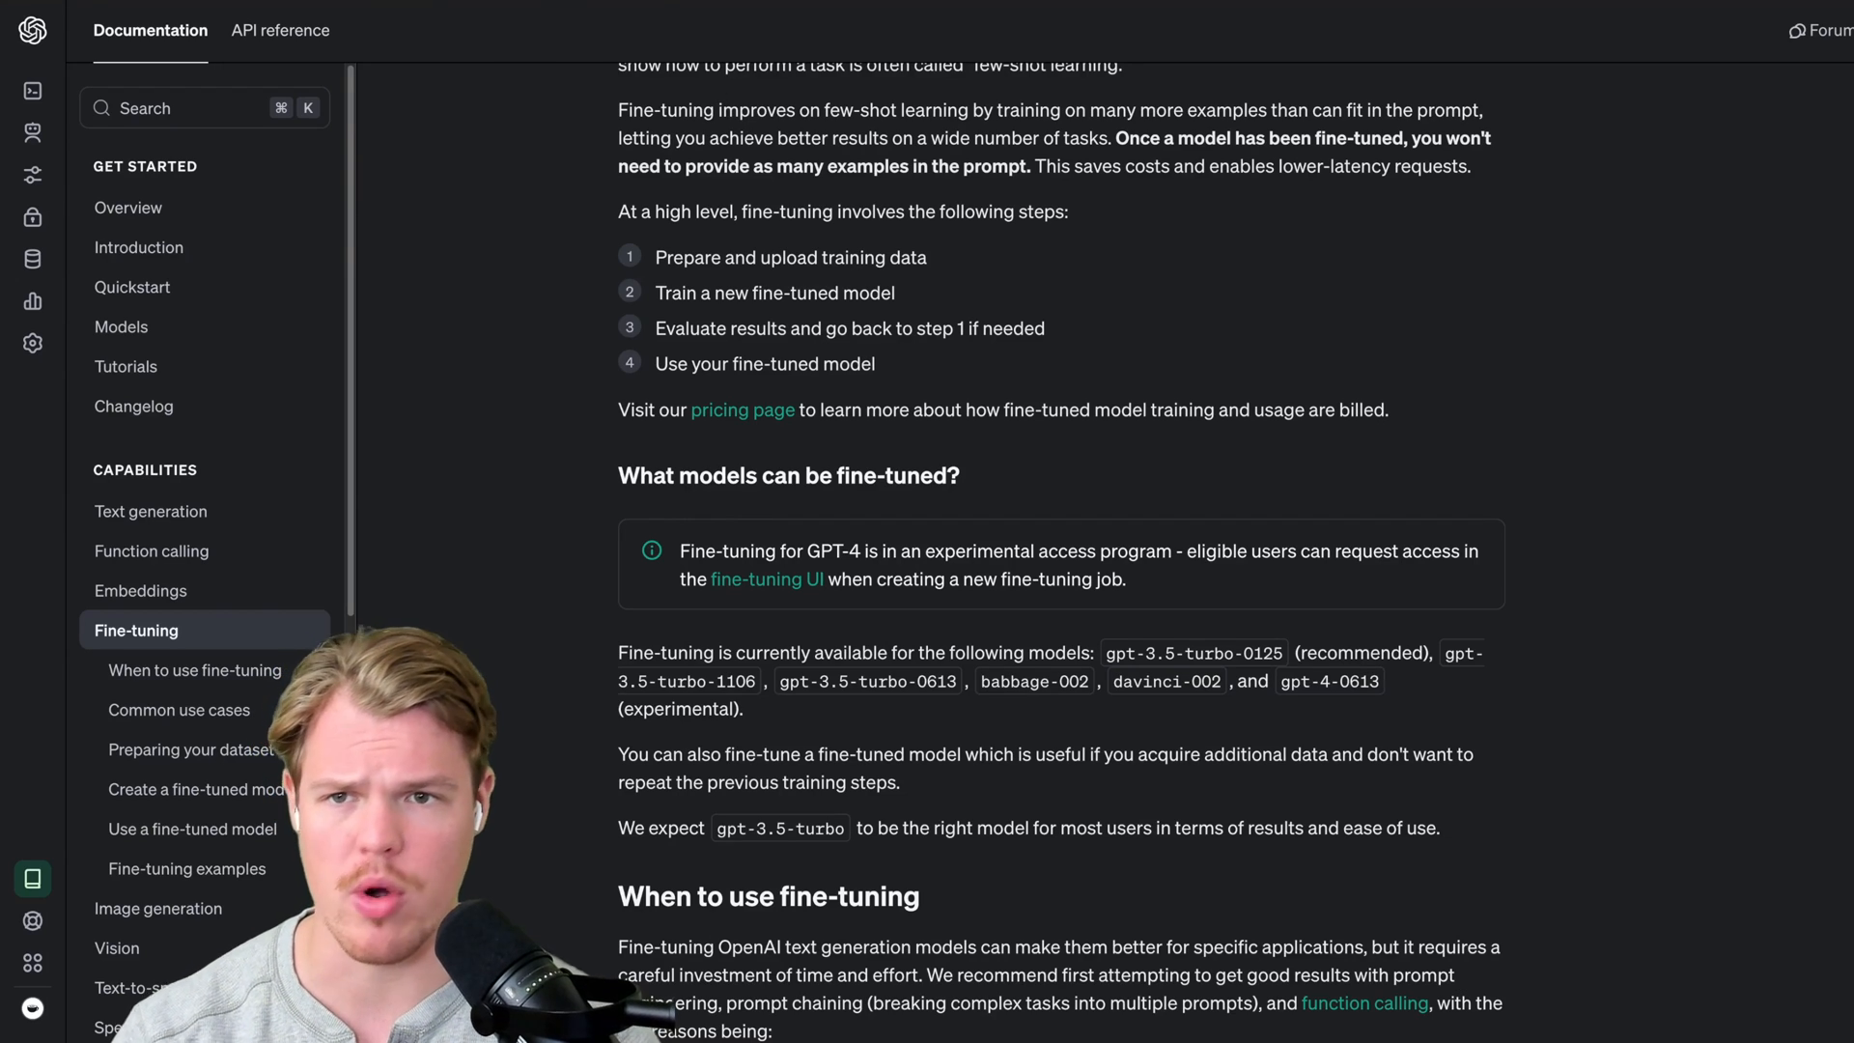
{"action": "scroll", "coordinate": [786, 367], "scroll_direction": "down", "scroll_amount": 5}
{"action": "scroll", "coordinate": [787, 366], "scroll_direction": "down", "scroll_amount": 10}
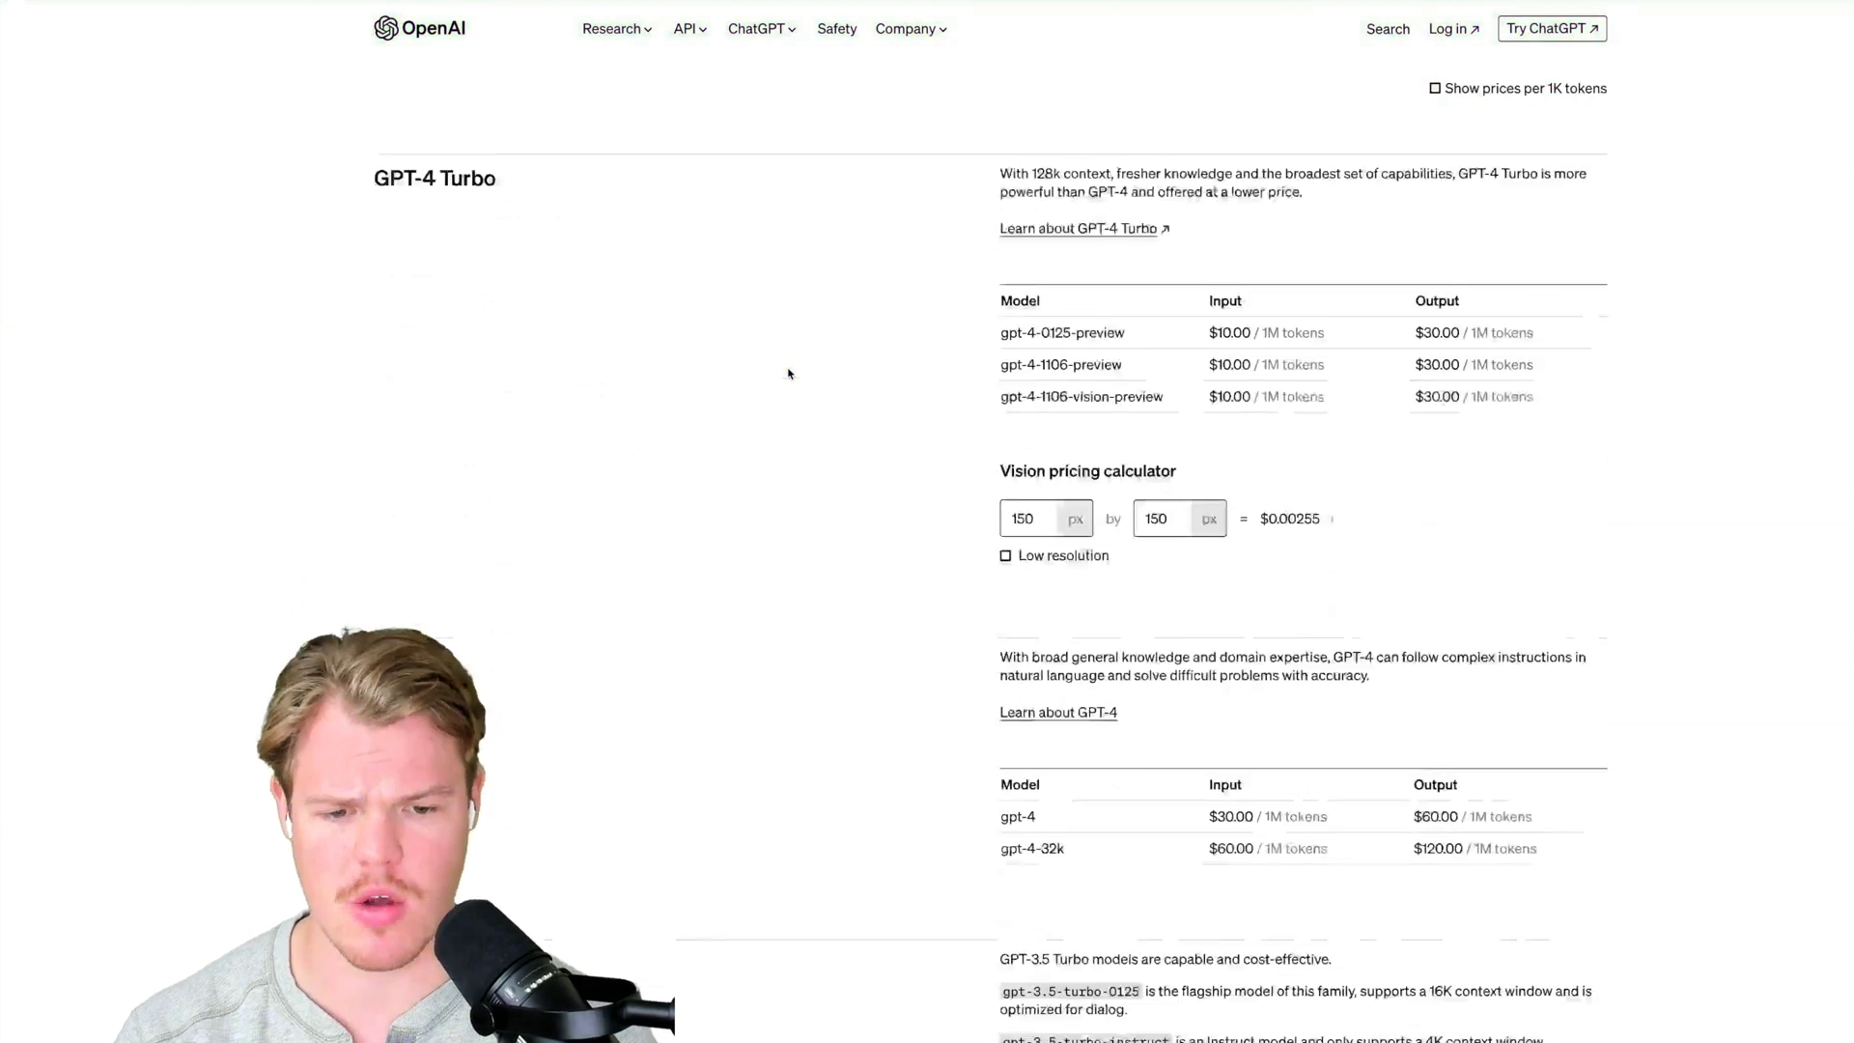
{"action": "scroll", "coordinate": [787, 367], "scroll_direction": "down", "scroll_amount": 3}
{"action": "scroll", "coordinate": [788, 373], "scroll_direction": "down", "scroll_amount": 2}
{"action": "scroll", "coordinate": [788, 373], "scroll_direction": "down", "scroll_amount": 3}
{"action": "scroll", "coordinate": [869, 464], "scroll_direction": "down", "scroll_amount": 2}
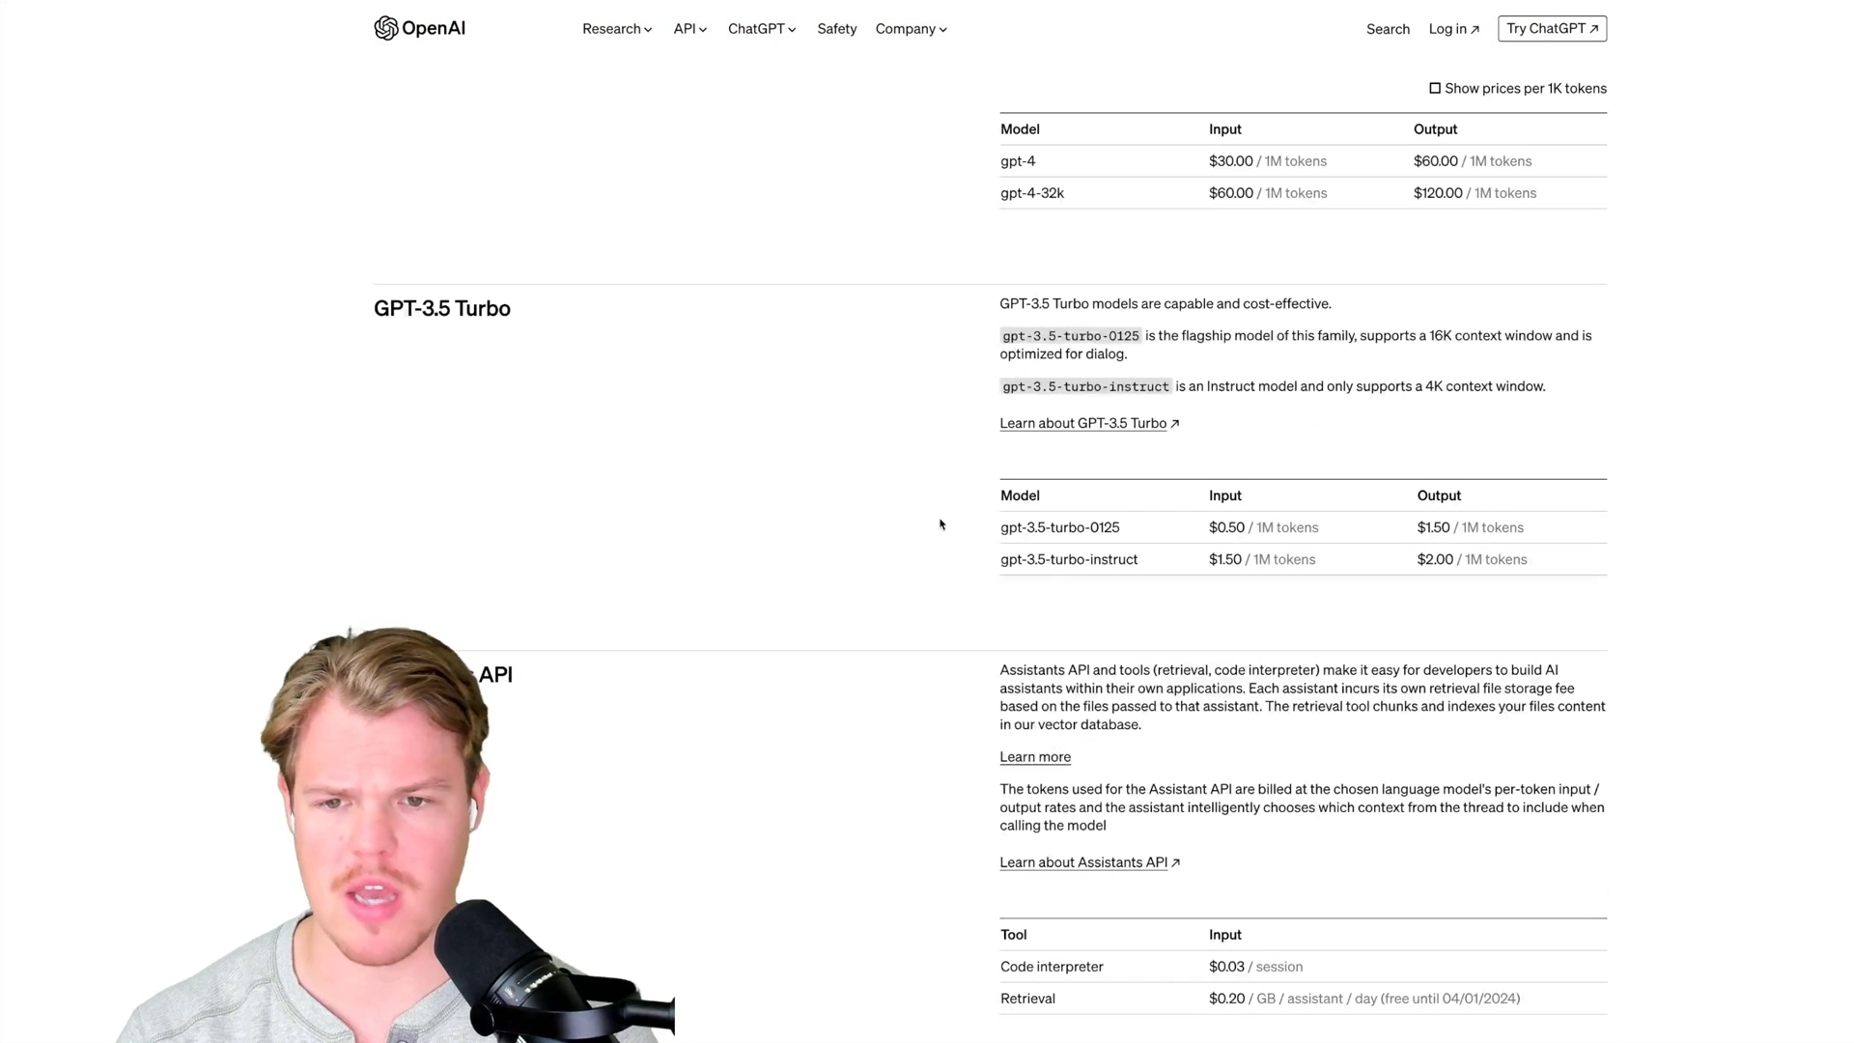
Highlight the gpt-3.5-turbo-0125 model name in the pricing table, then clear the highlight.
{"action": "left_click_drag", "start_coordinate": [1002, 525], "coordinate": [1134, 527]}
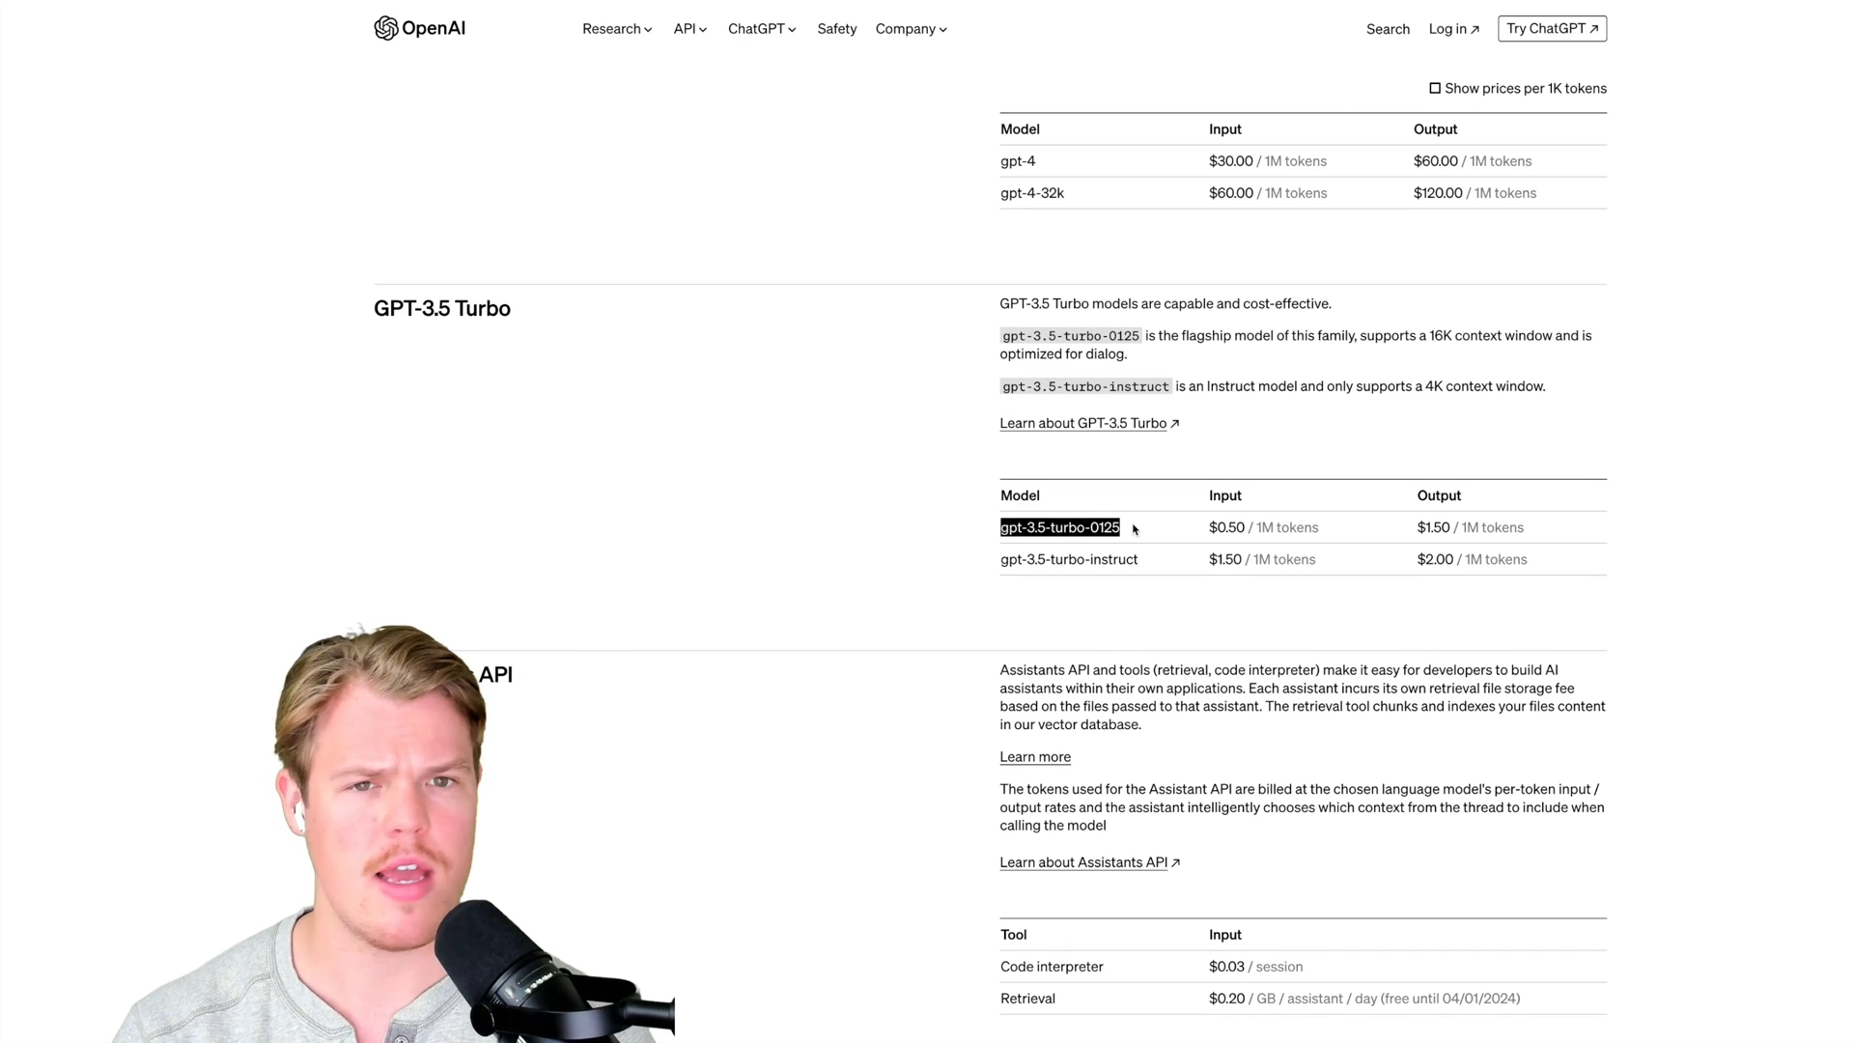
{"action": "left_click", "coordinate": [952, 532]}
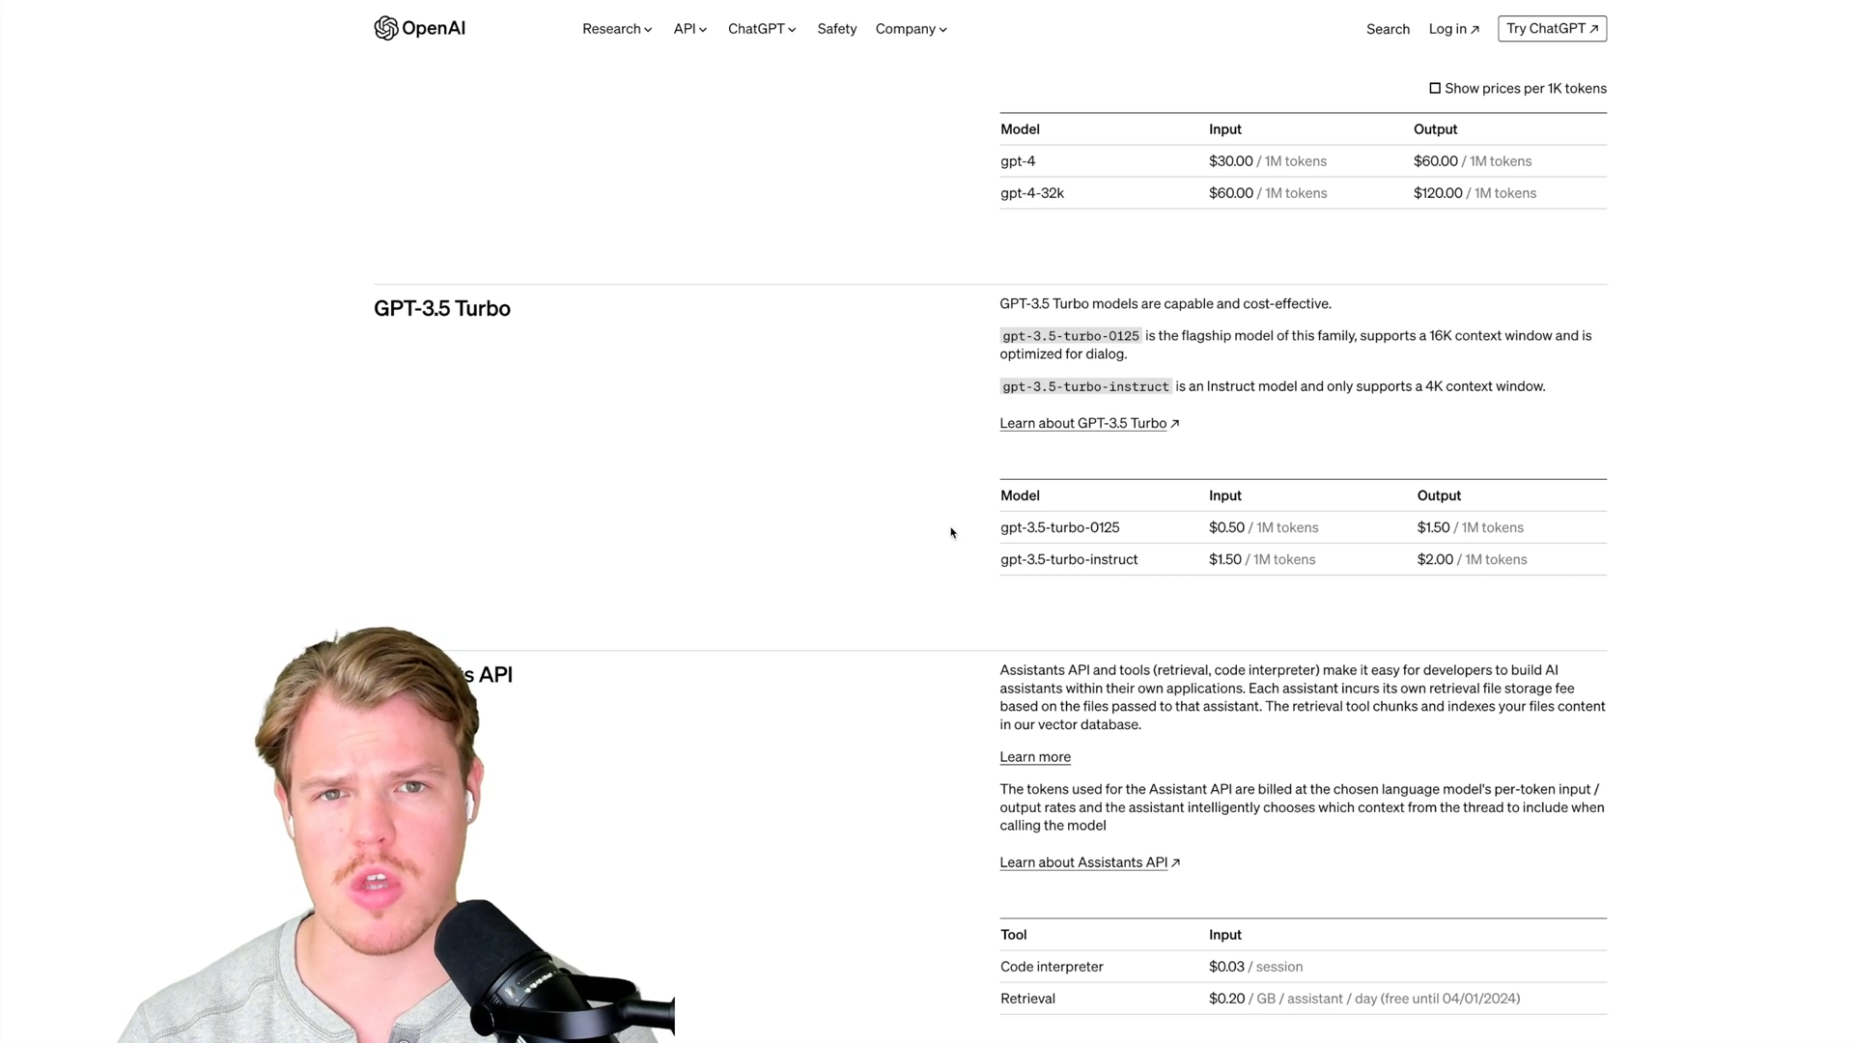
{"action": "scroll", "coordinate": [952, 532], "scroll_direction": "up", "scroll_amount": 1}
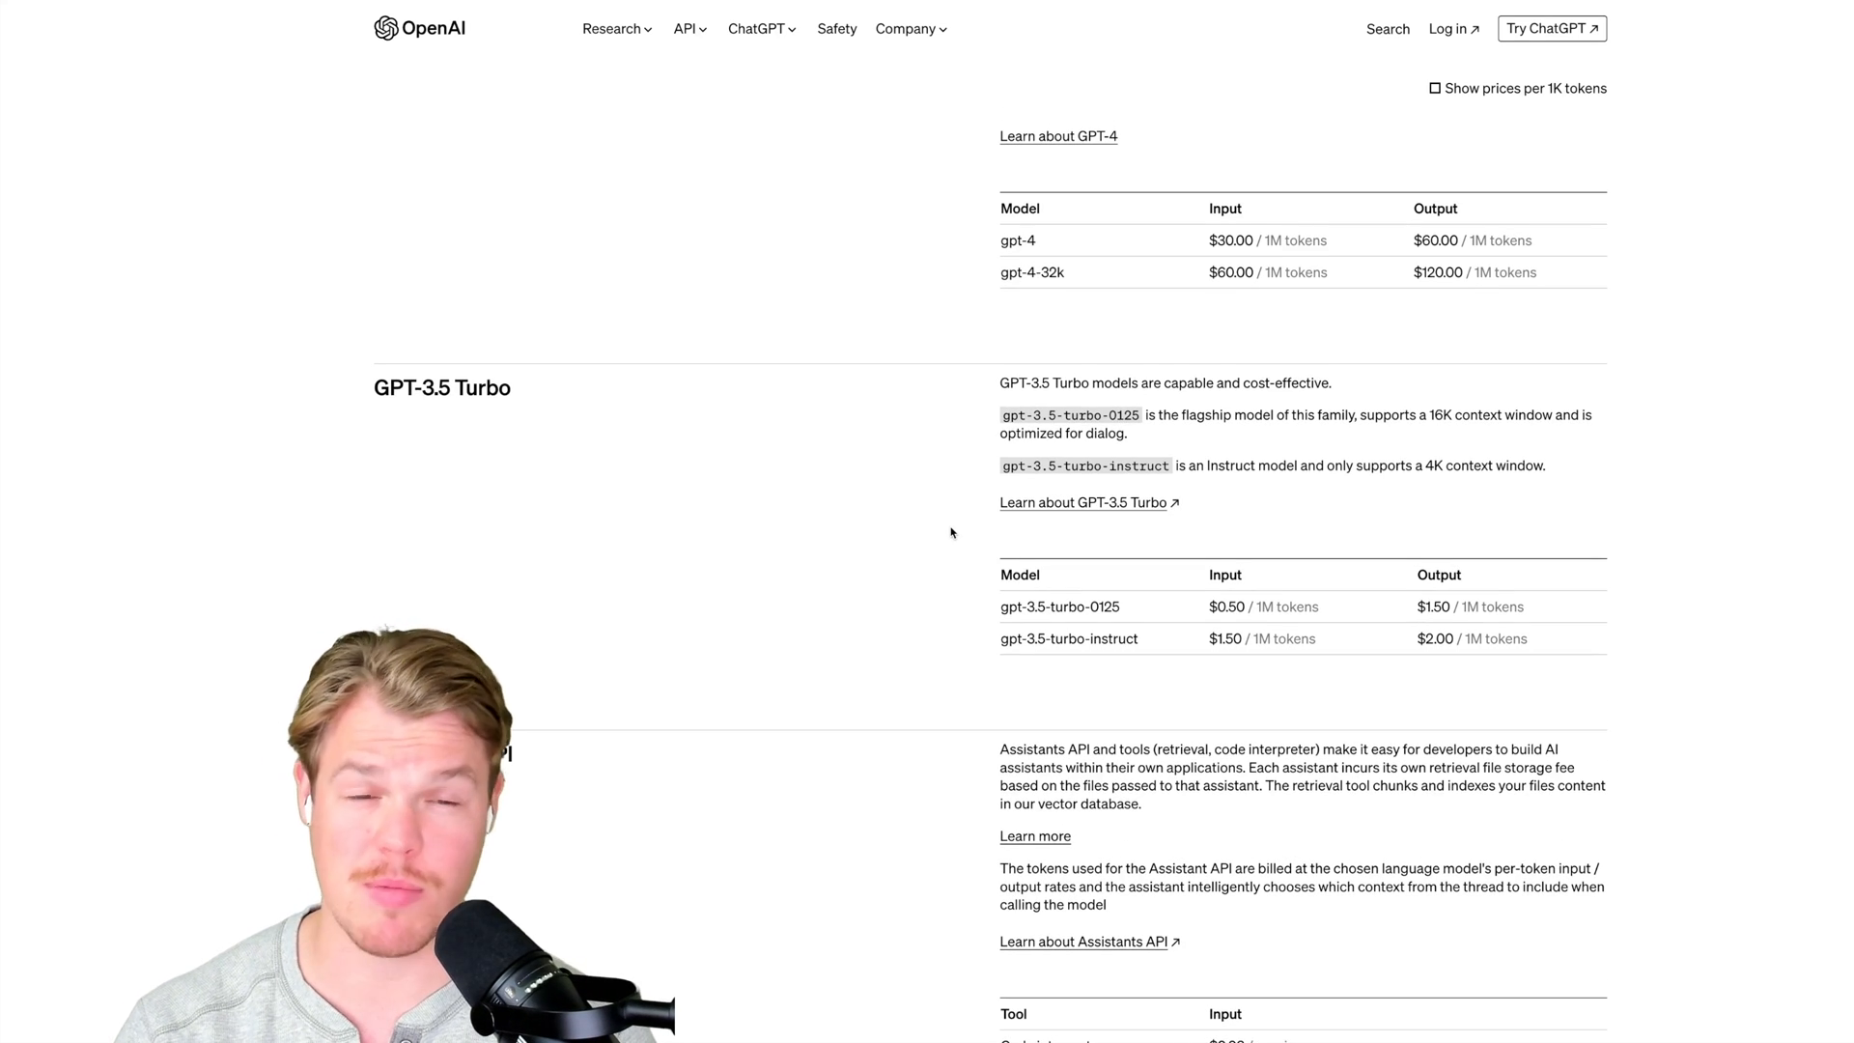
{"action": "scroll", "coordinate": [952, 532], "scroll_direction": "up", "scroll_amount": 1}
{"action": "scroll", "coordinate": [952, 531], "scroll_direction": "up", "scroll_amount": 1}
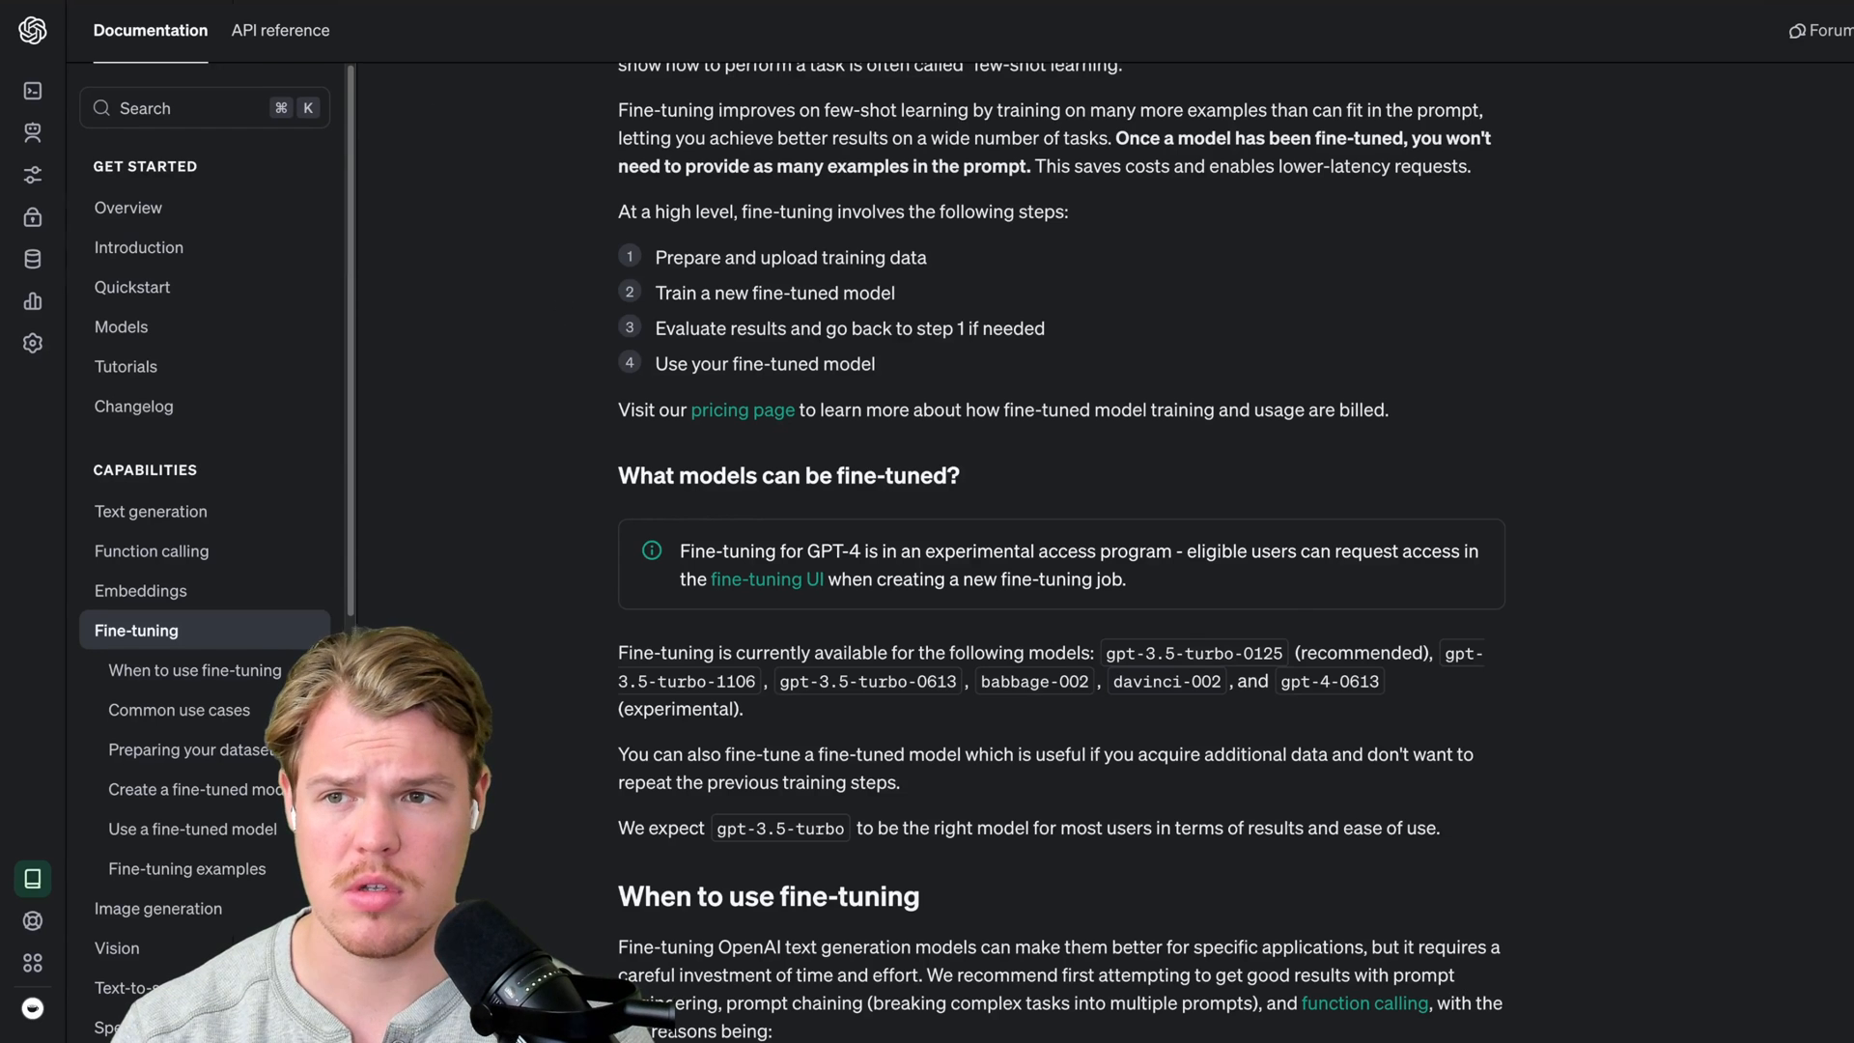
{"action": "scroll", "coordinate": [494, 324], "scroll_direction": "down", "scroll_amount": 3}
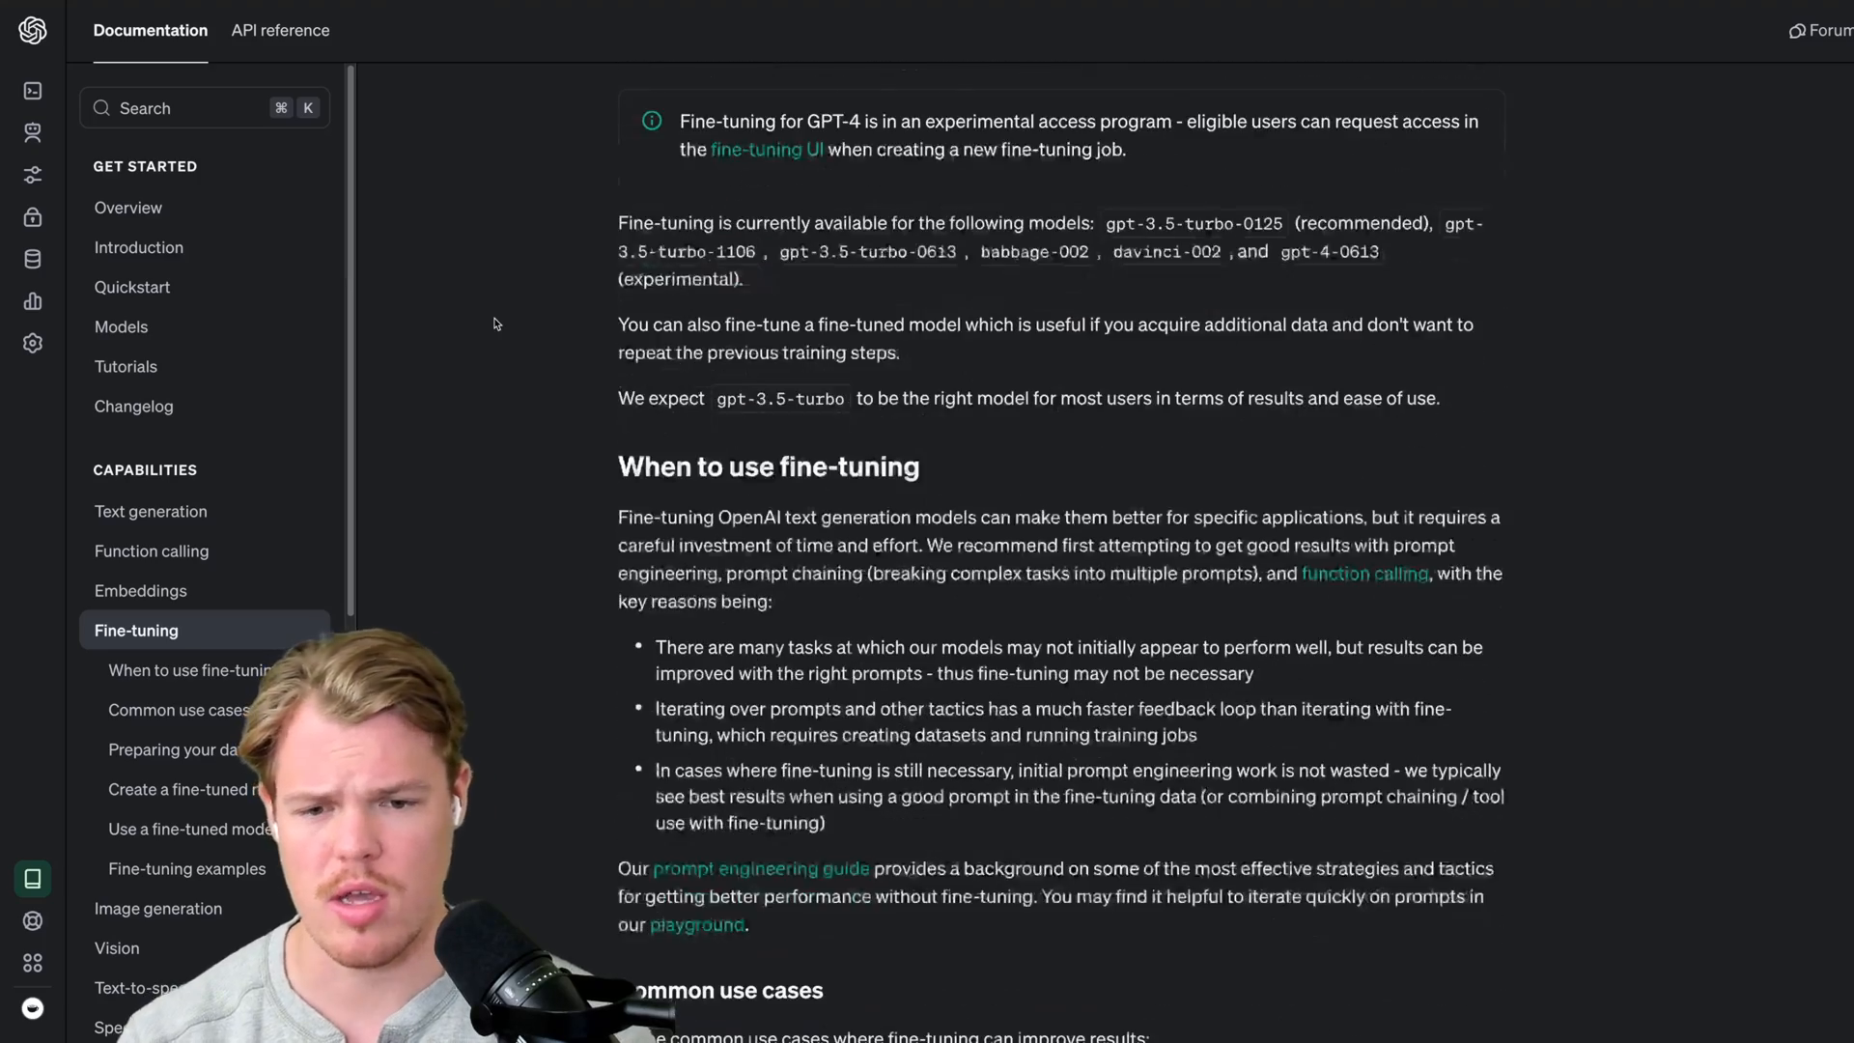
{"action": "scroll", "coordinate": [495, 323], "scroll_direction": "down", "scroll_amount": 1}
{"action": "scroll", "coordinate": [495, 323], "scroll_direction": "down", "scroll_amount": 1}
{"action": "scroll", "coordinate": [494, 324], "scroll_direction": "down", "scroll_amount": 1}
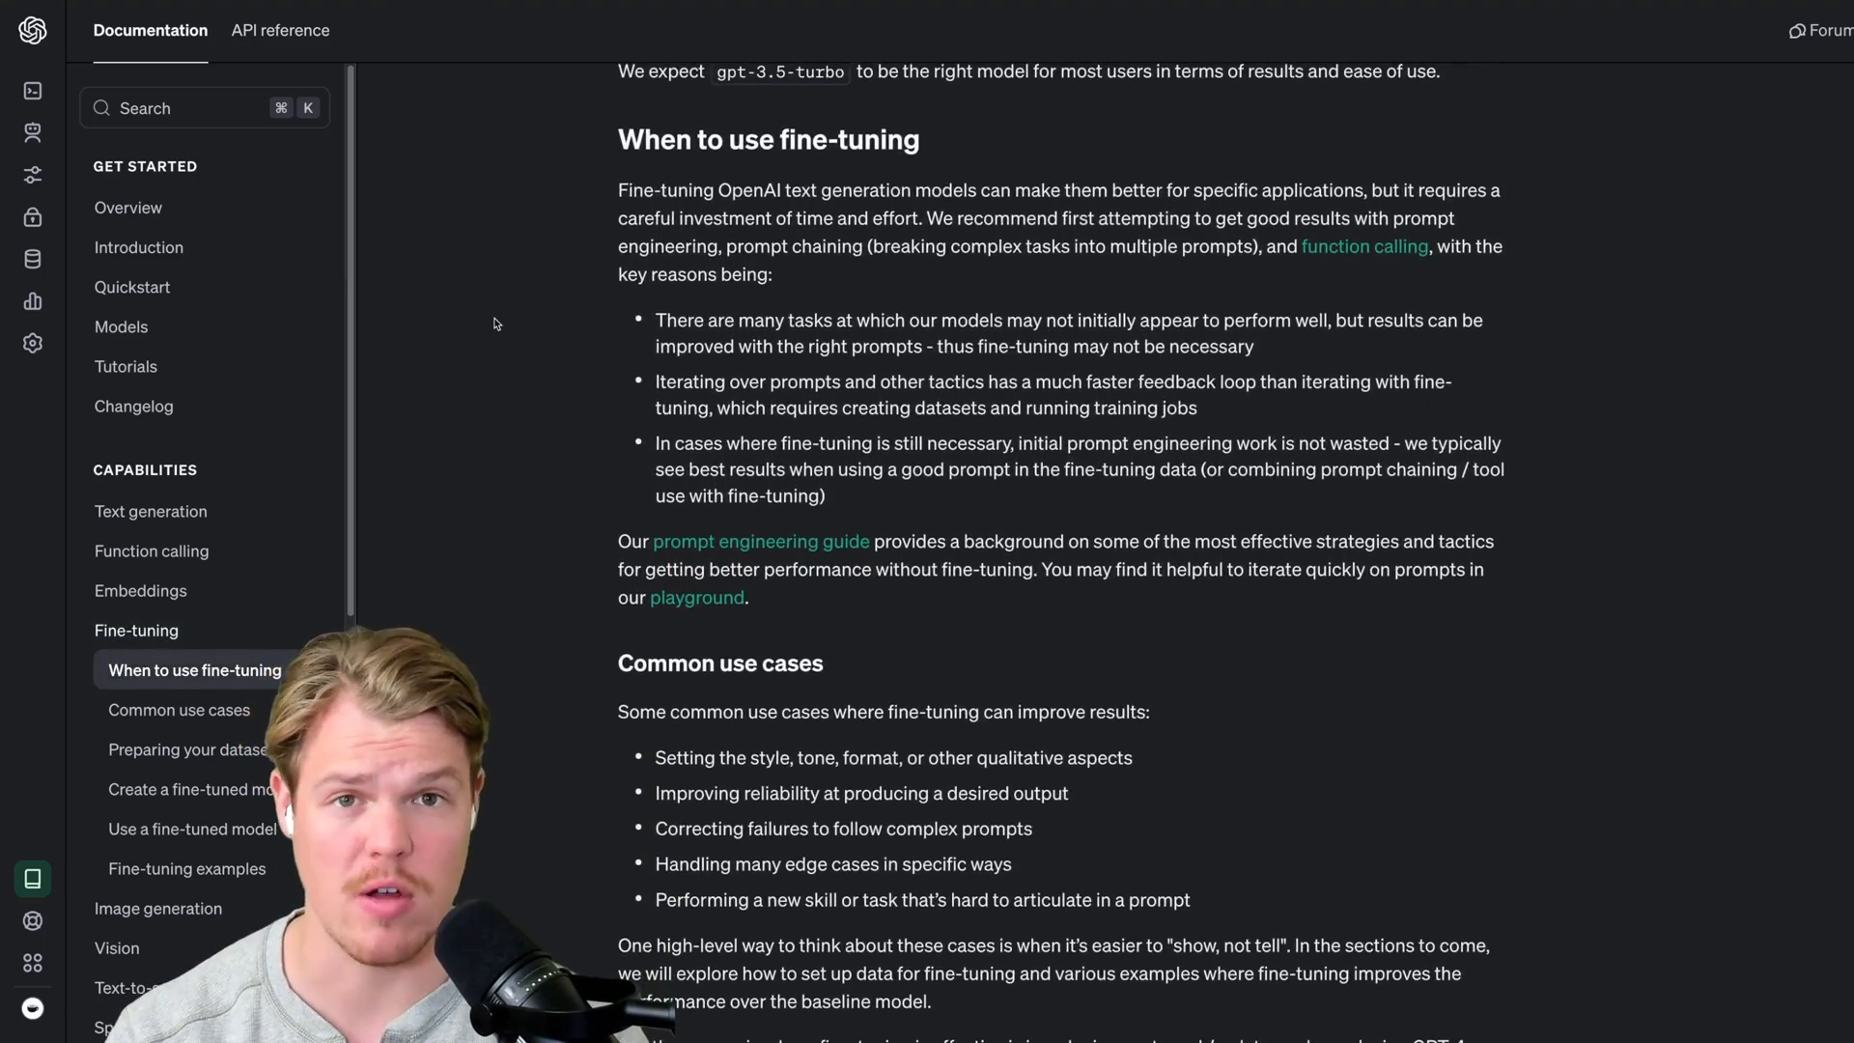
{"action": "scroll", "coordinate": [493, 323], "scroll_direction": "down", "scroll_amount": 5}
{"action": "scroll", "coordinate": [493, 323], "scroll_direction": "down", "scroll_amount": 1}
{"action": "scroll", "coordinate": [495, 323], "scroll_direction": "up", "scroll_amount": 2}
{"action": "scroll", "coordinate": [494, 324], "scroll_direction": "up", "scroll_amount": 2}
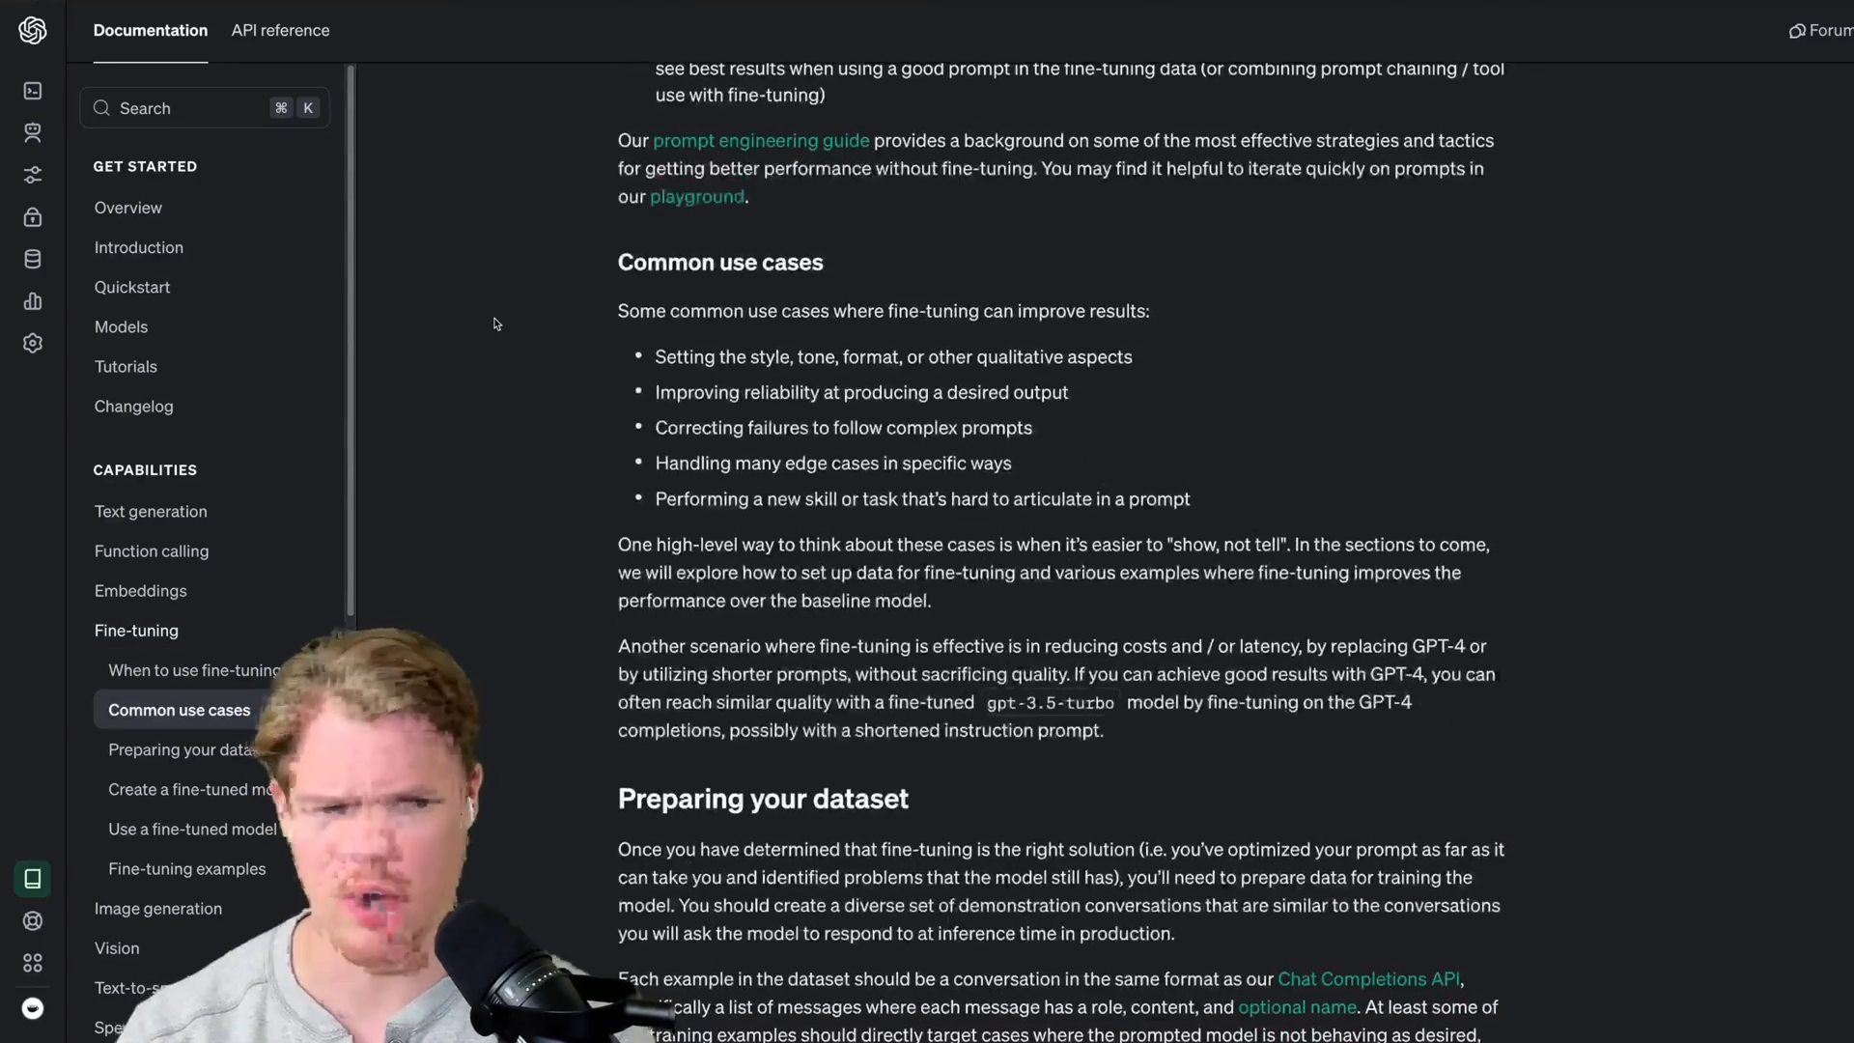
{"action": "scroll", "coordinate": [494, 322], "scroll_direction": "down", "scroll_amount": 1}
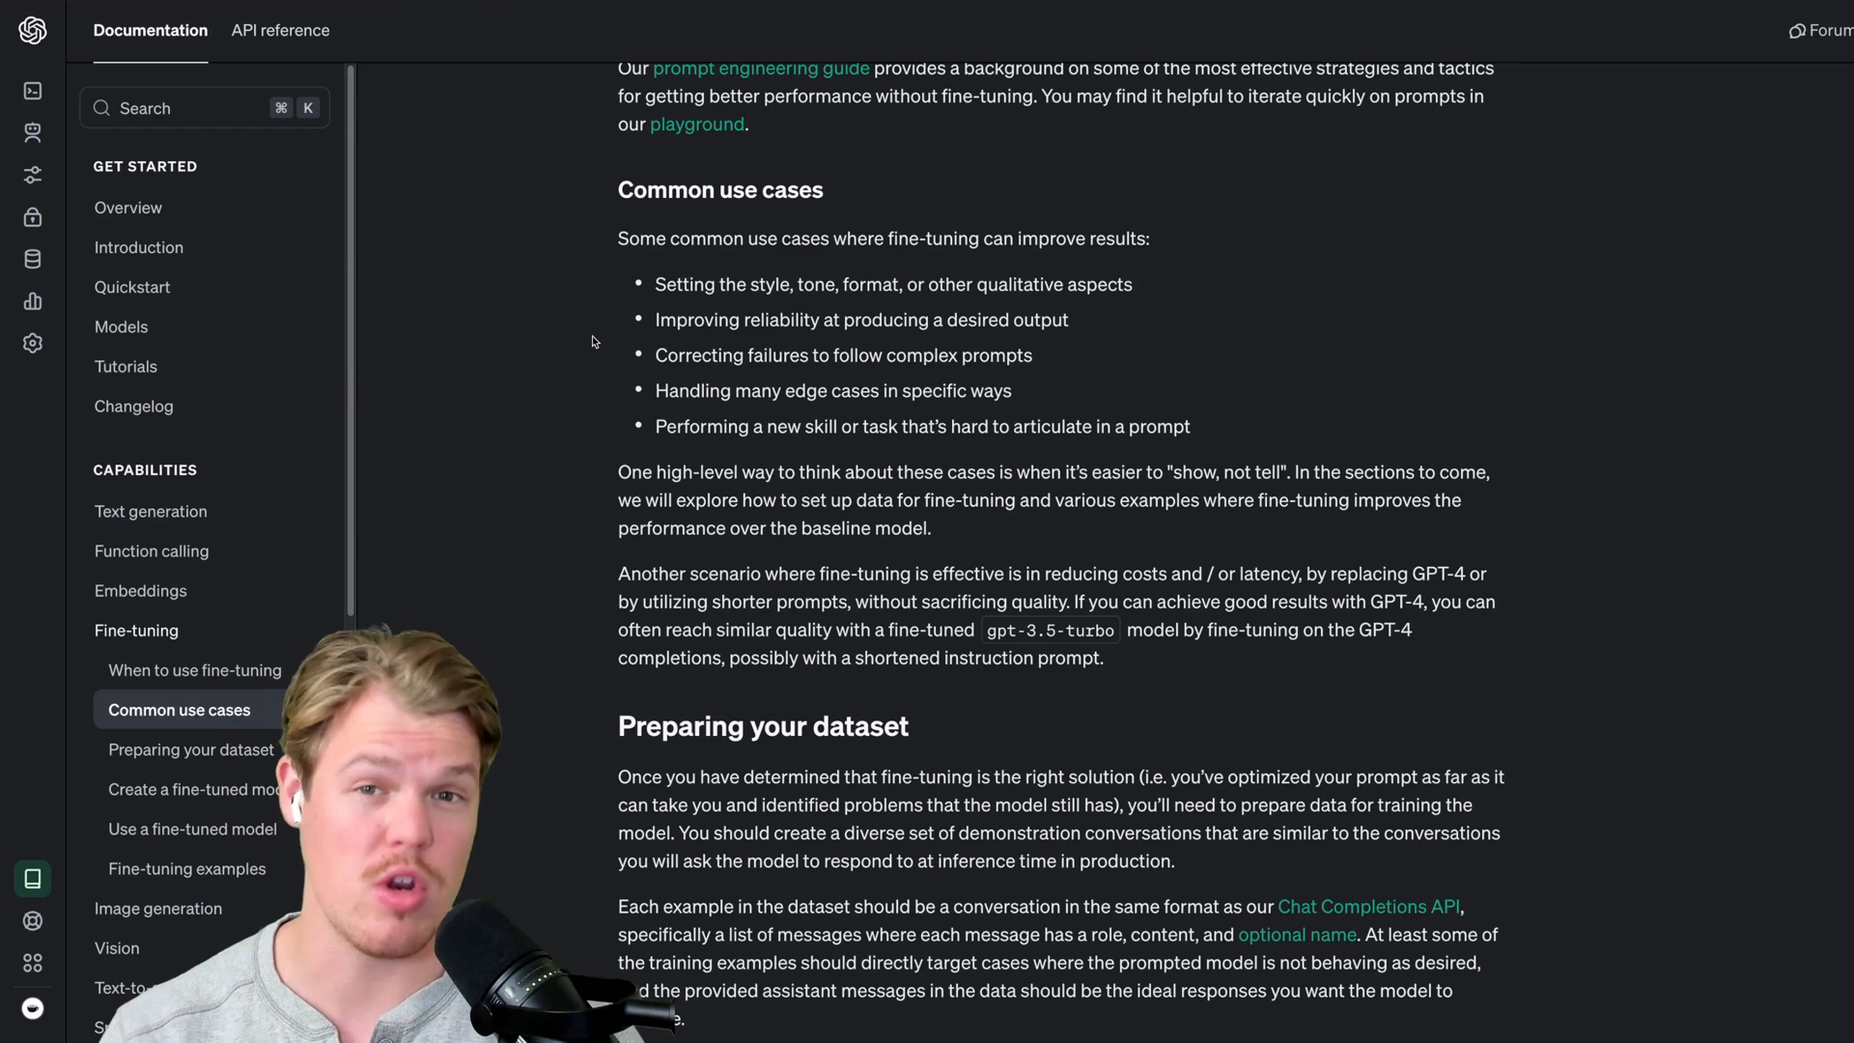
{"action": "scroll", "coordinate": [593, 342], "scroll_direction": "down", "scroll_amount": 1}
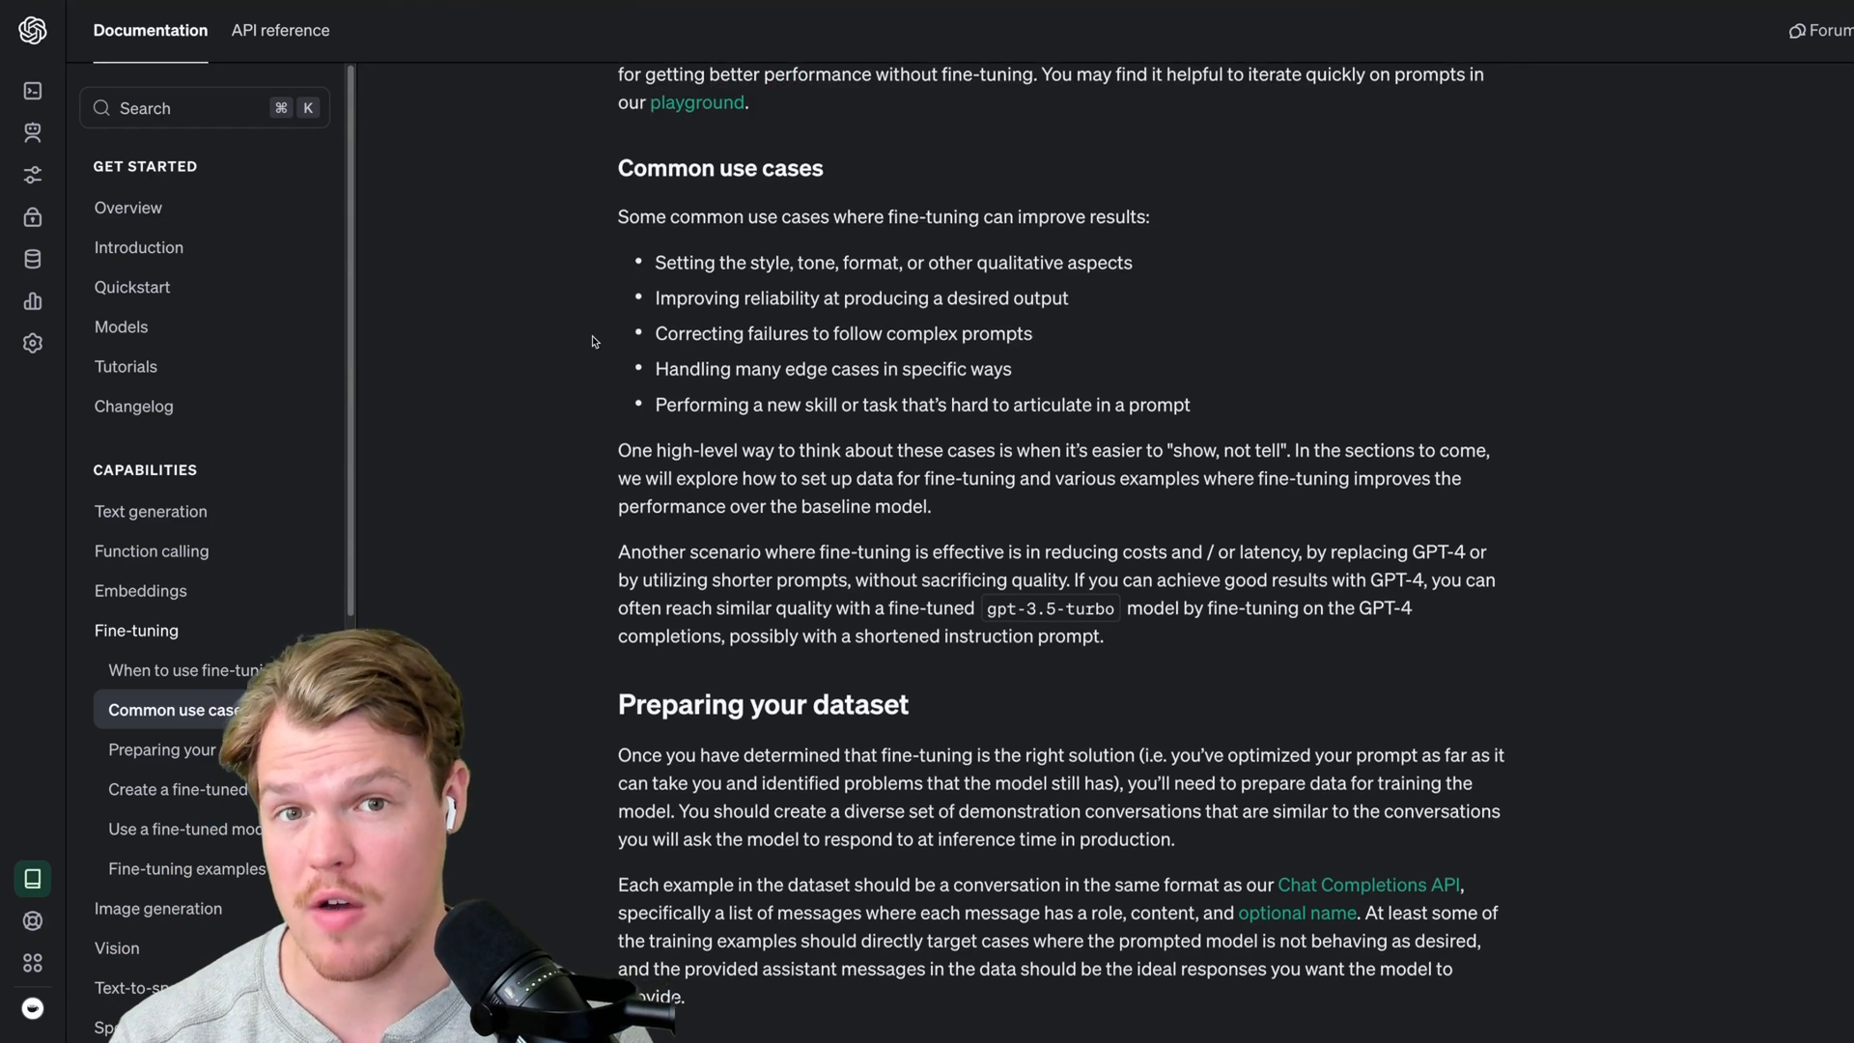
{"action": "scroll", "coordinate": [593, 342], "scroll_direction": "down", "scroll_amount": 1}
{"action": "scroll", "coordinate": [593, 343], "scroll_direction": "down", "scroll_amount": 1}
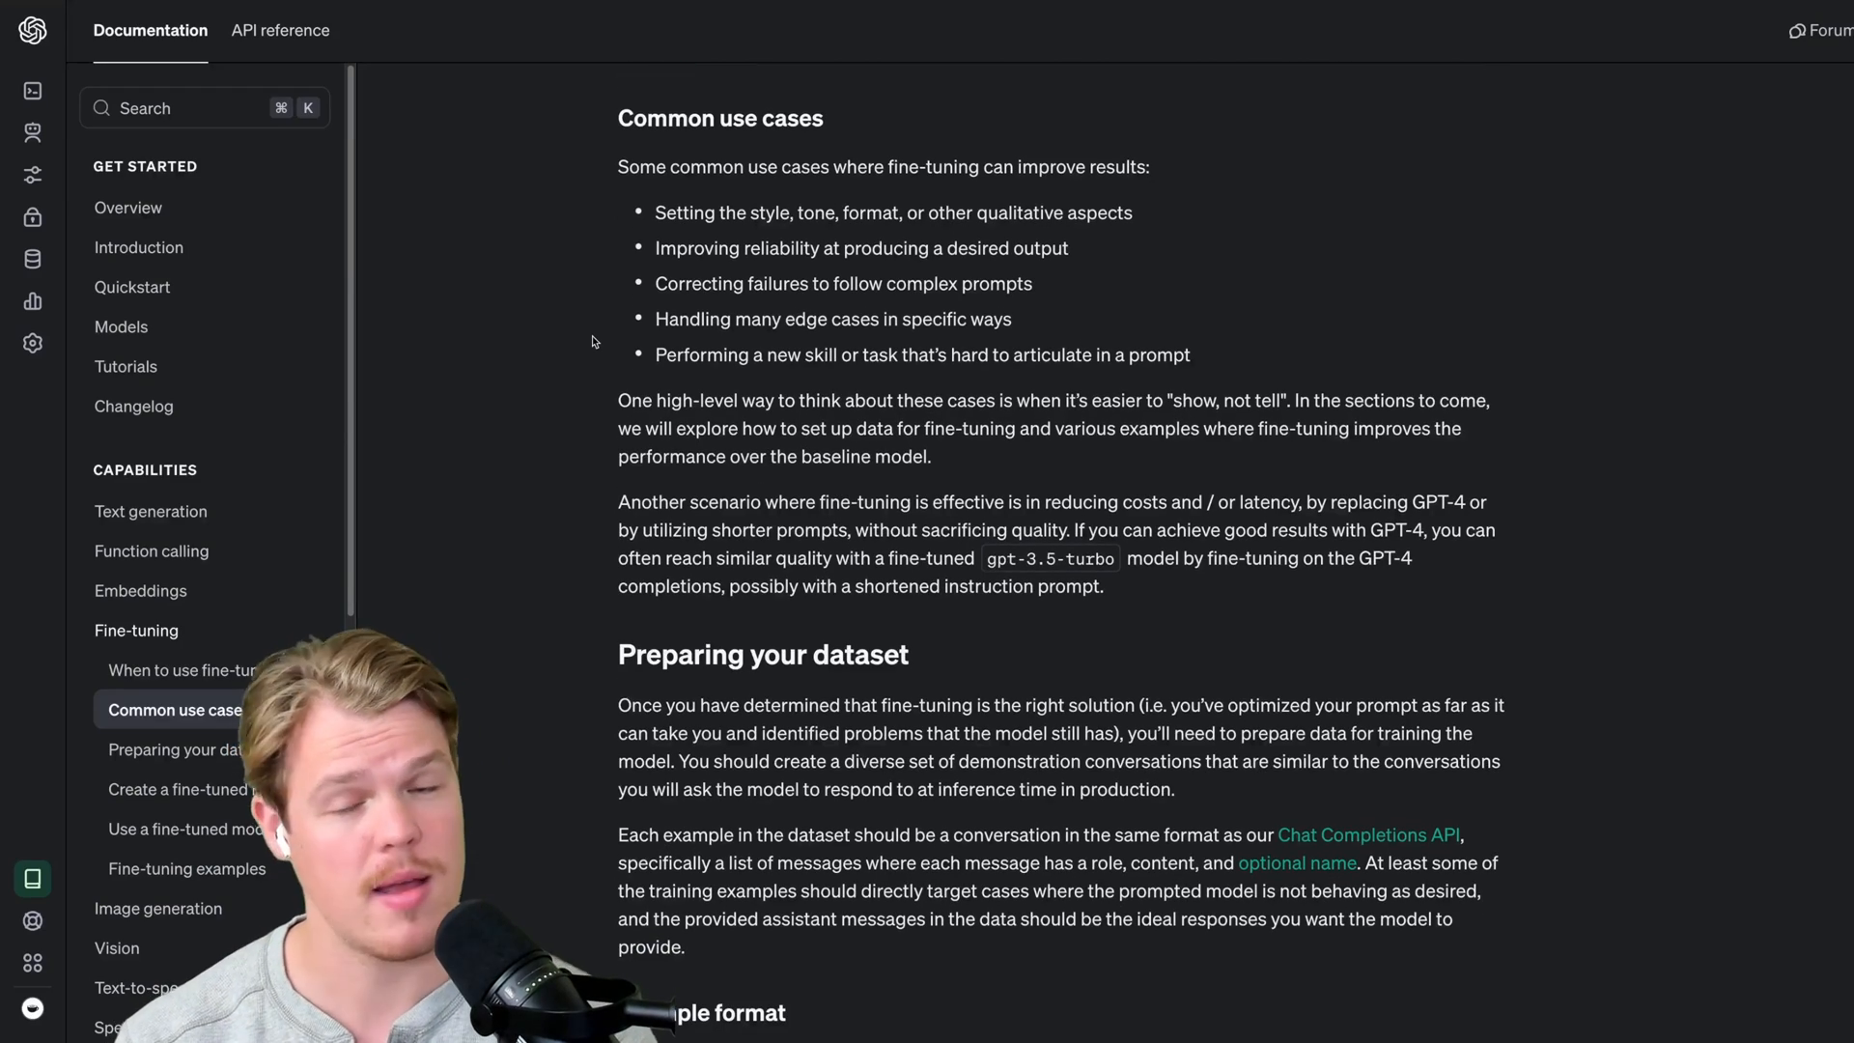
{"action": "scroll", "coordinate": [592, 342], "scroll_direction": "down", "scroll_amount": 3}
{"action": "scroll", "coordinate": [593, 343], "scroll_direction": "down", "scroll_amount": 3}
{"action": "scroll", "coordinate": [593, 343], "scroll_direction": "down", "scroll_amount": 3}
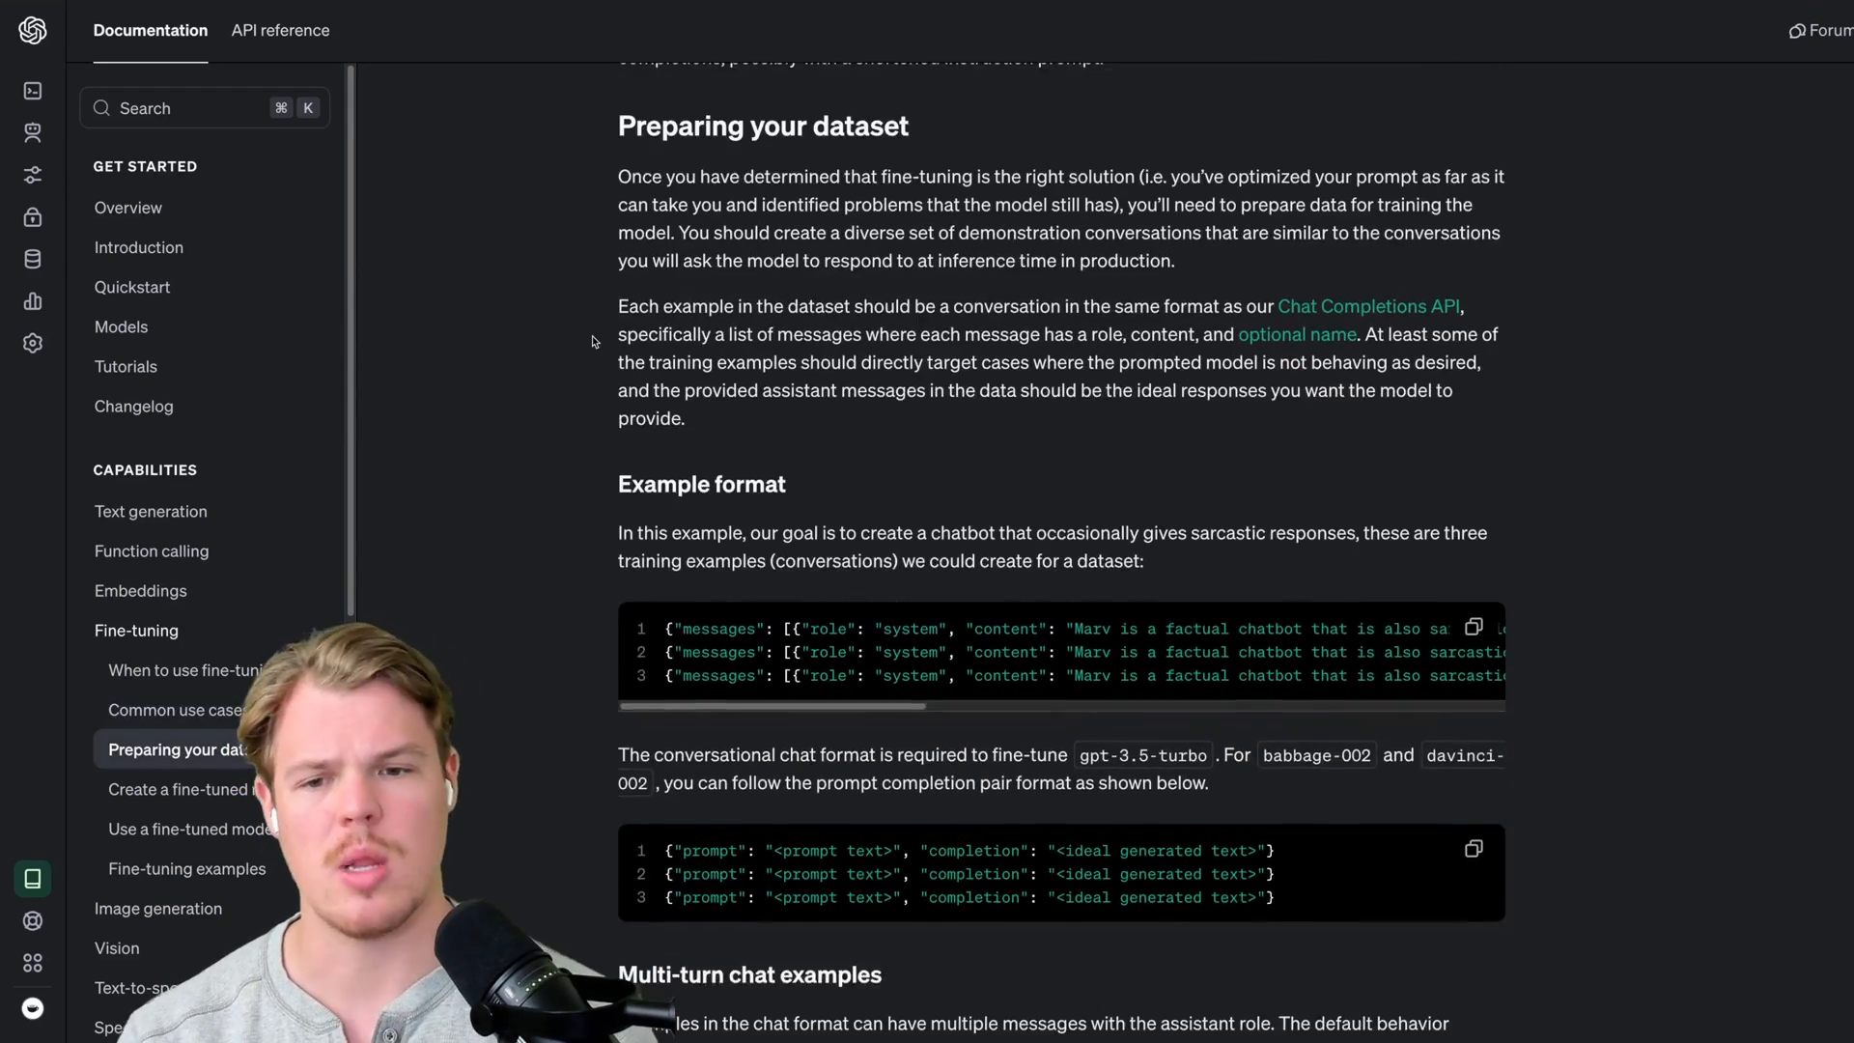
{"action": "scroll", "coordinate": [593, 342], "scroll_direction": "down", "scroll_amount": 2}
{"action": "scroll", "coordinate": [593, 342], "scroll_direction": "down", "scroll_amount": 1}
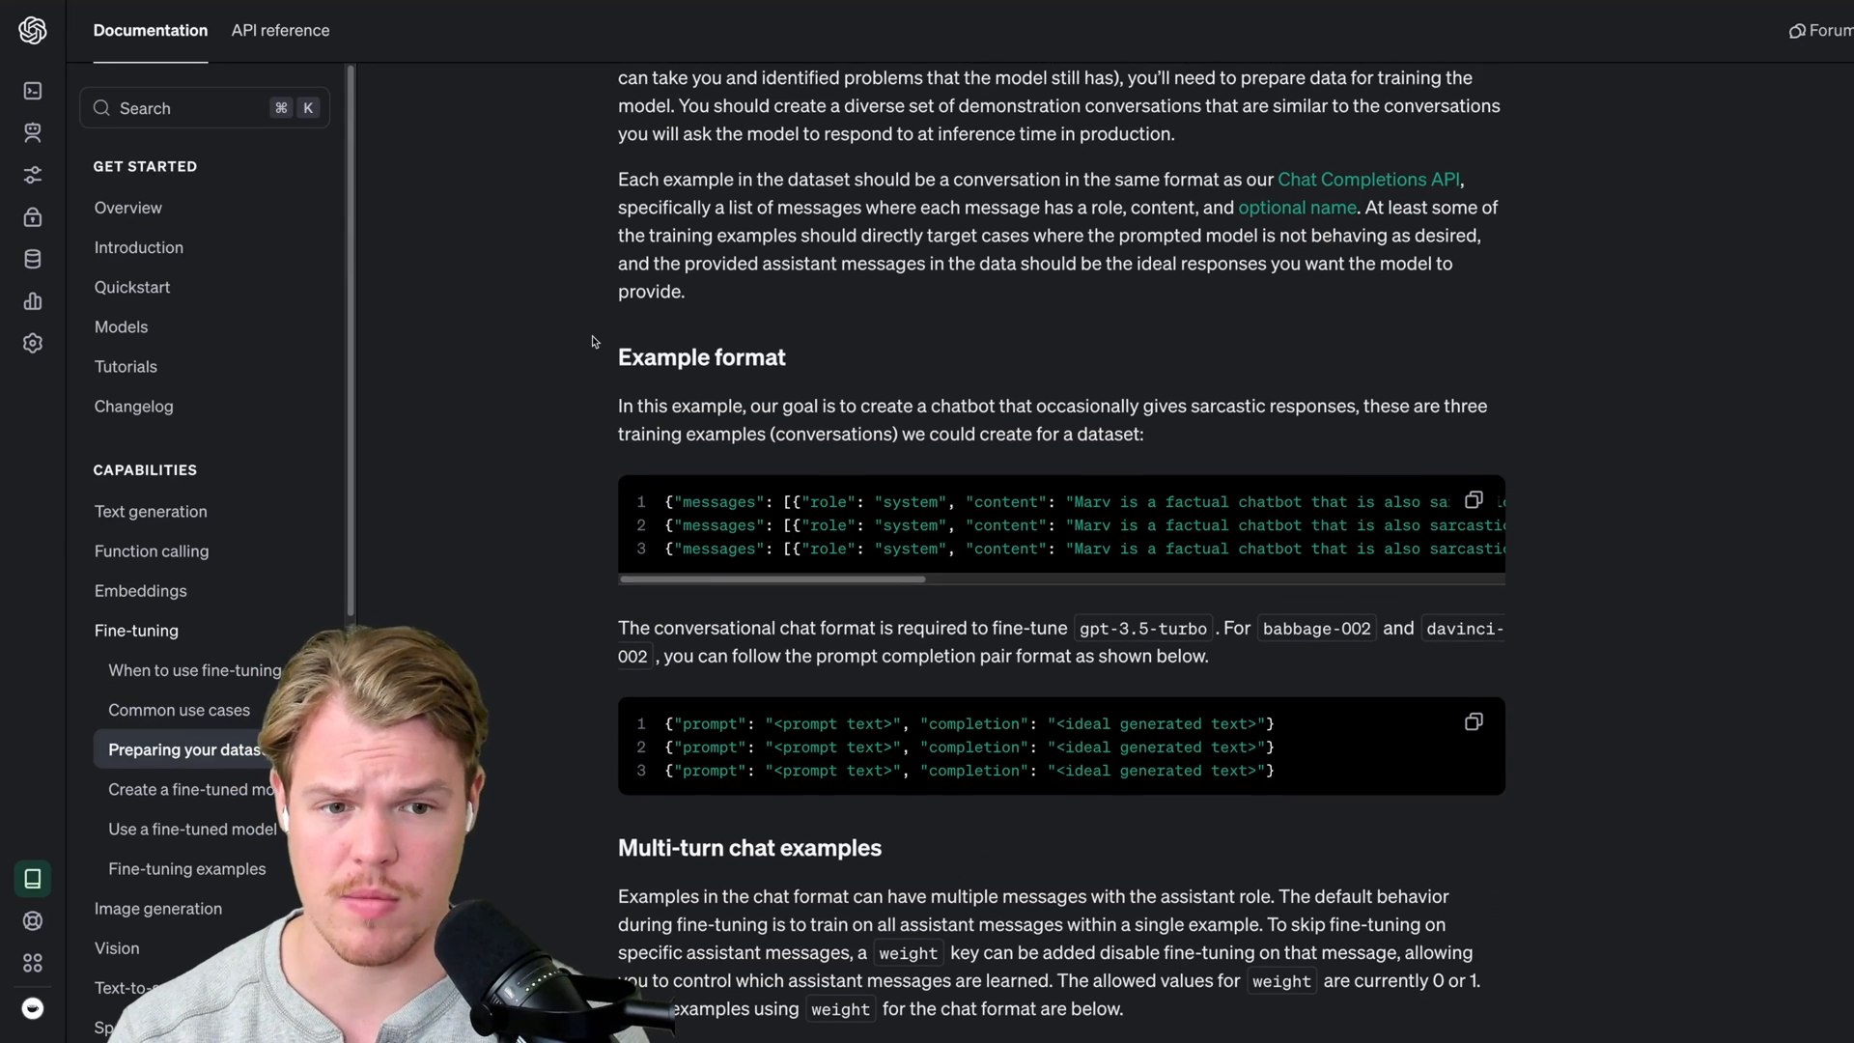
{"action": "scroll", "coordinate": [592, 343], "scroll_direction": "down", "scroll_amount": 1}
{"action": "scroll", "coordinate": [904, 493], "scroll_direction": "right", "scroll_amount": 2}
{"action": "scroll", "coordinate": [903, 493], "scroll_direction": "right", "scroll_amount": 2}
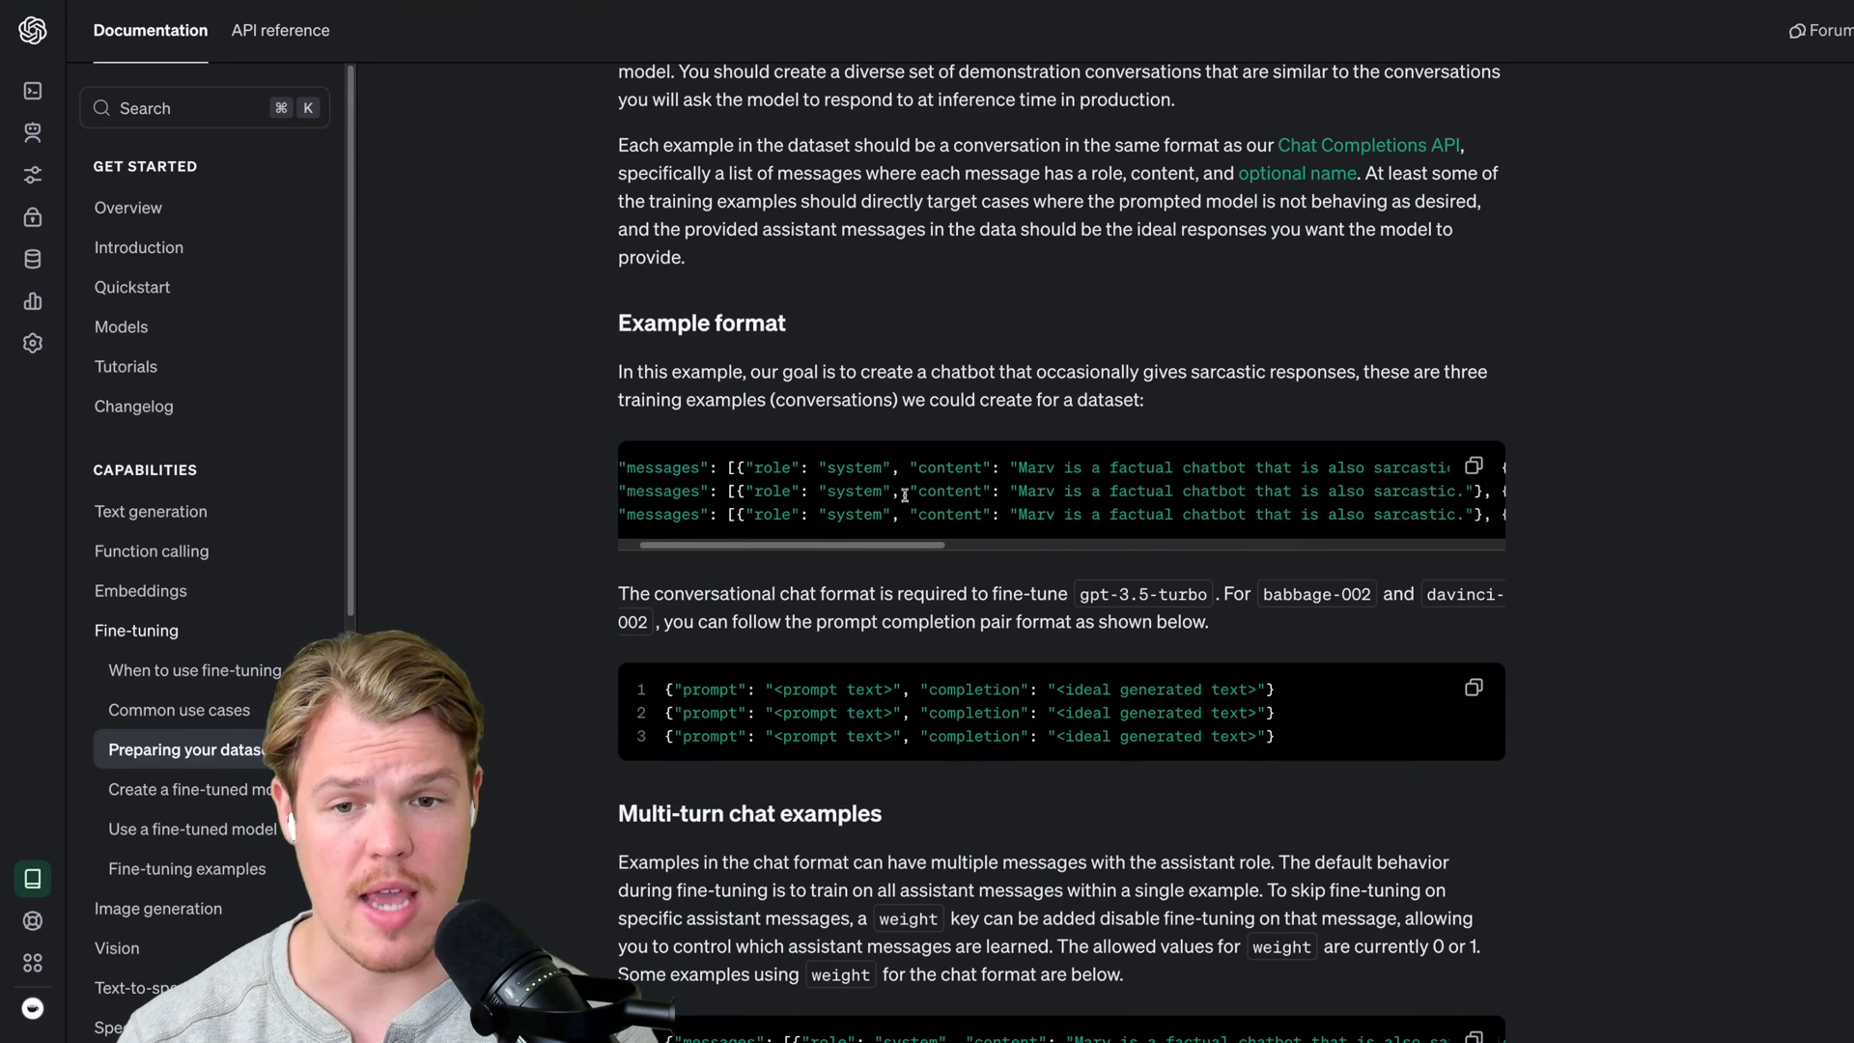
{"action": "scroll", "coordinate": [905, 492], "scroll_direction": "right", "scroll_amount": 2}
{"action": "scroll", "coordinate": [904, 492], "scroll_direction": "right", "scroll_amount": 2}
{"action": "scroll", "coordinate": [905, 493], "scroll_direction": "right", "scroll_amount": 3}
{"action": "scroll", "coordinate": [905, 492], "scroll_direction": "left", "scroll_amount": 4}
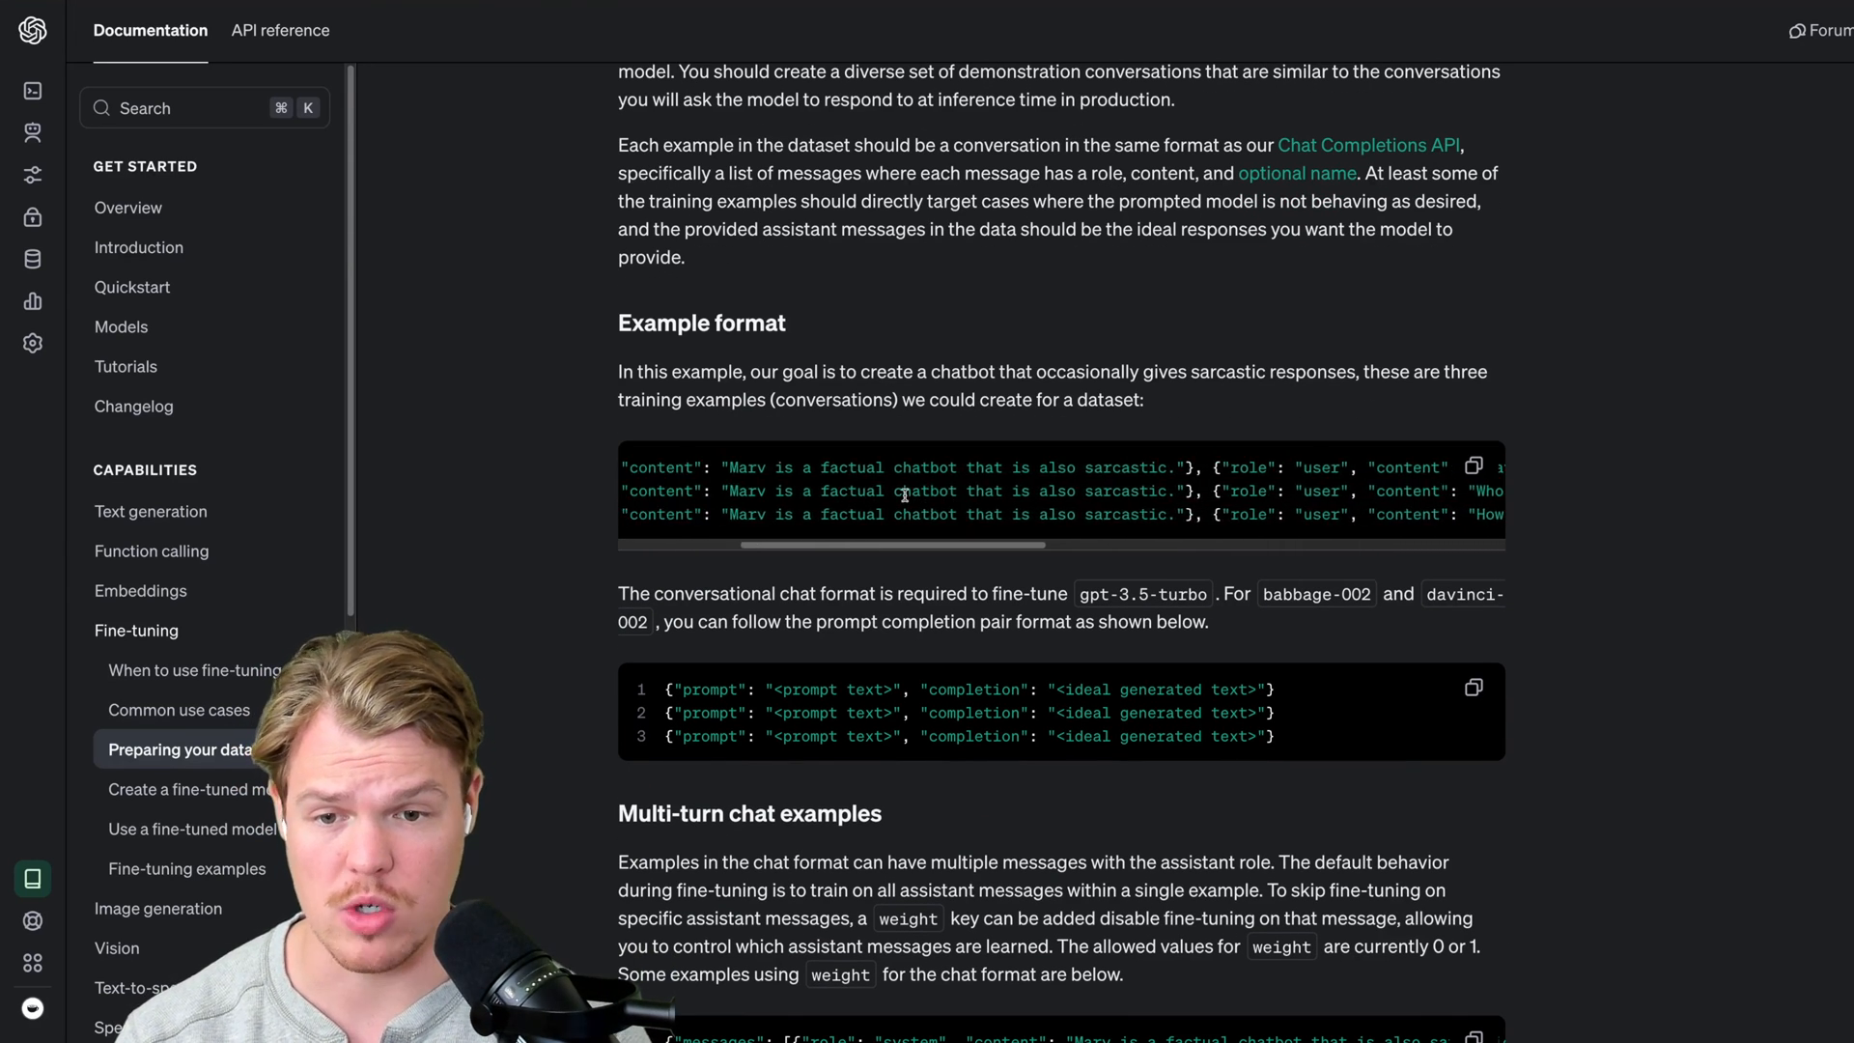
{"action": "scroll", "coordinate": [904, 493], "scroll_direction": "right", "scroll_amount": 2}
{"action": "scroll", "coordinate": [904, 493], "scroll_direction": "left", "scroll_amount": 2}
{"action": "scroll", "coordinate": [904, 493], "scroll_direction": "right", "scroll_amount": 2}
{"action": "scroll", "coordinate": [905, 493], "scroll_direction": "right", "scroll_amount": 2}
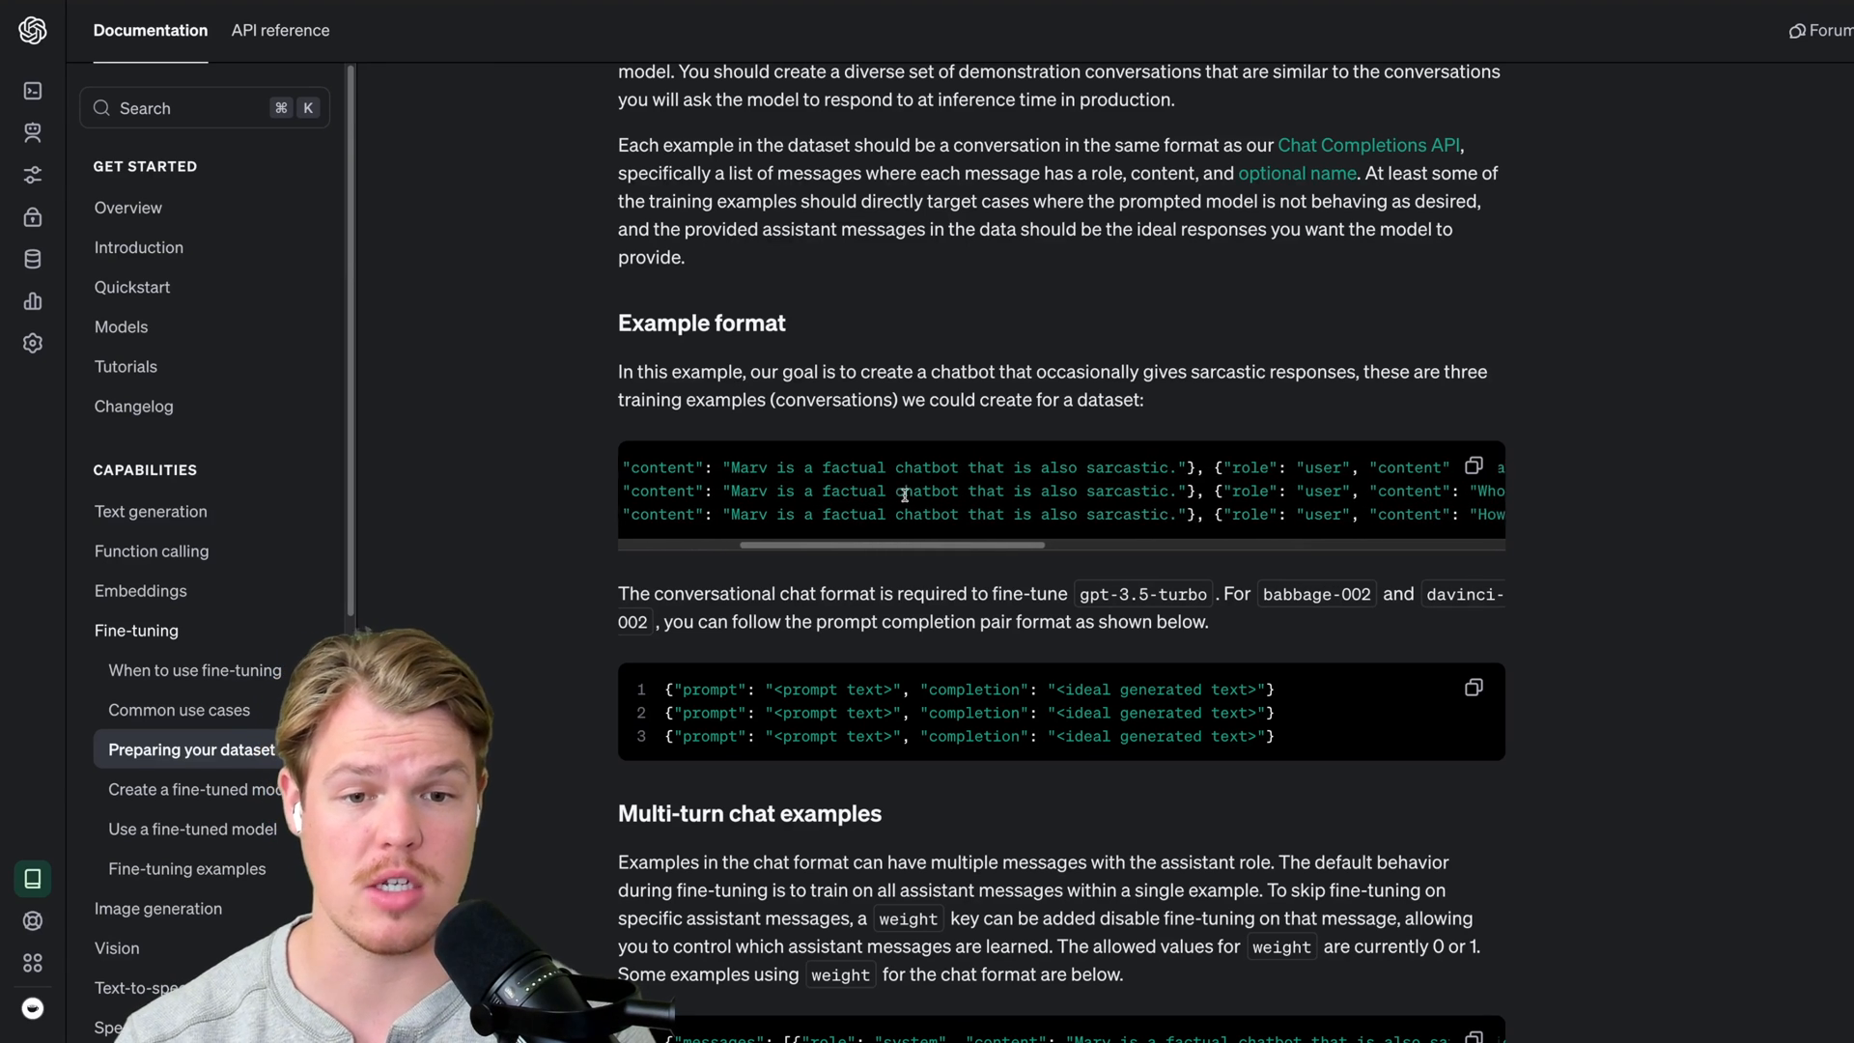
{"action": "scroll", "coordinate": [904, 493], "scroll_direction": "right", "scroll_amount": 1}
{"action": "scroll", "coordinate": [905, 492], "scroll_direction": "right", "scroll_amount": 1}
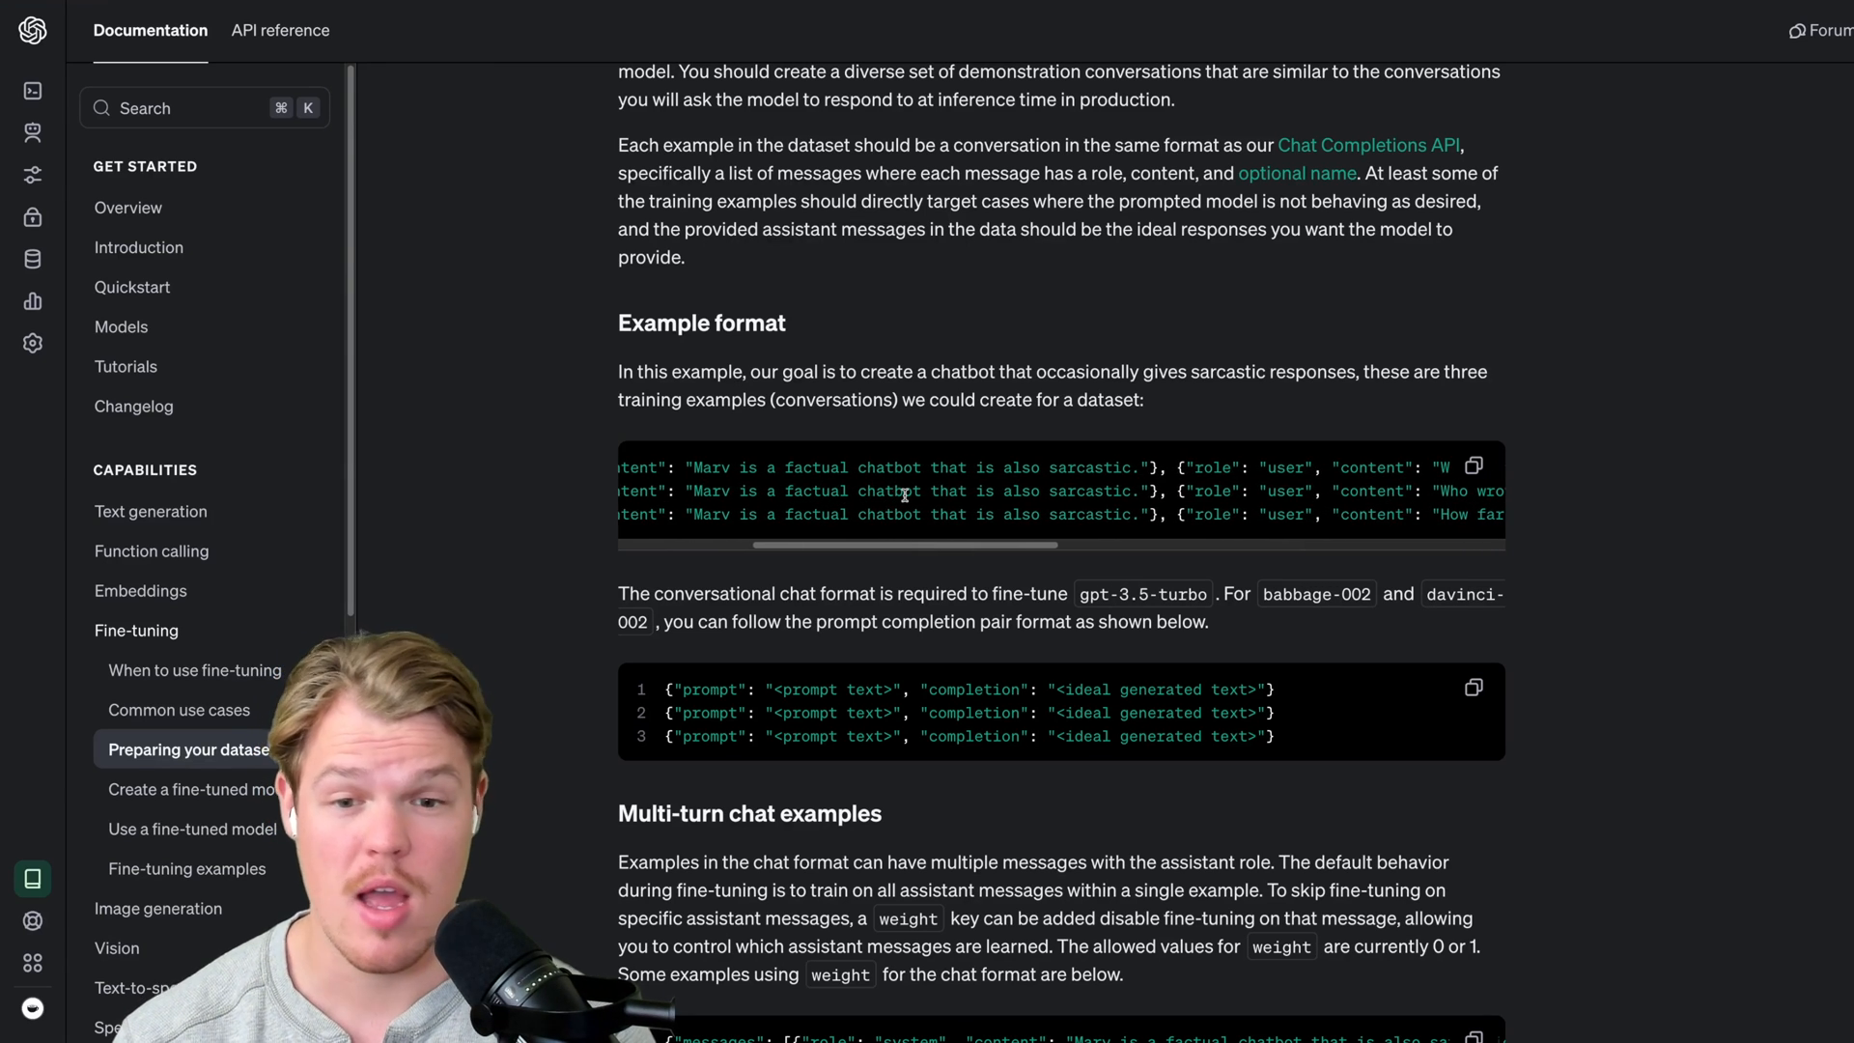
{"action": "scroll", "coordinate": [905, 493], "scroll_direction": "right", "scroll_amount": 2}
{"action": "scroll", "coordinate": [905, 494], "scroll_direction": "right", "scroll_amount": 2}
{"action": "scroll", "coordinate": [904, 492], "scroll_direction": "right", "scroll_amount": 2}
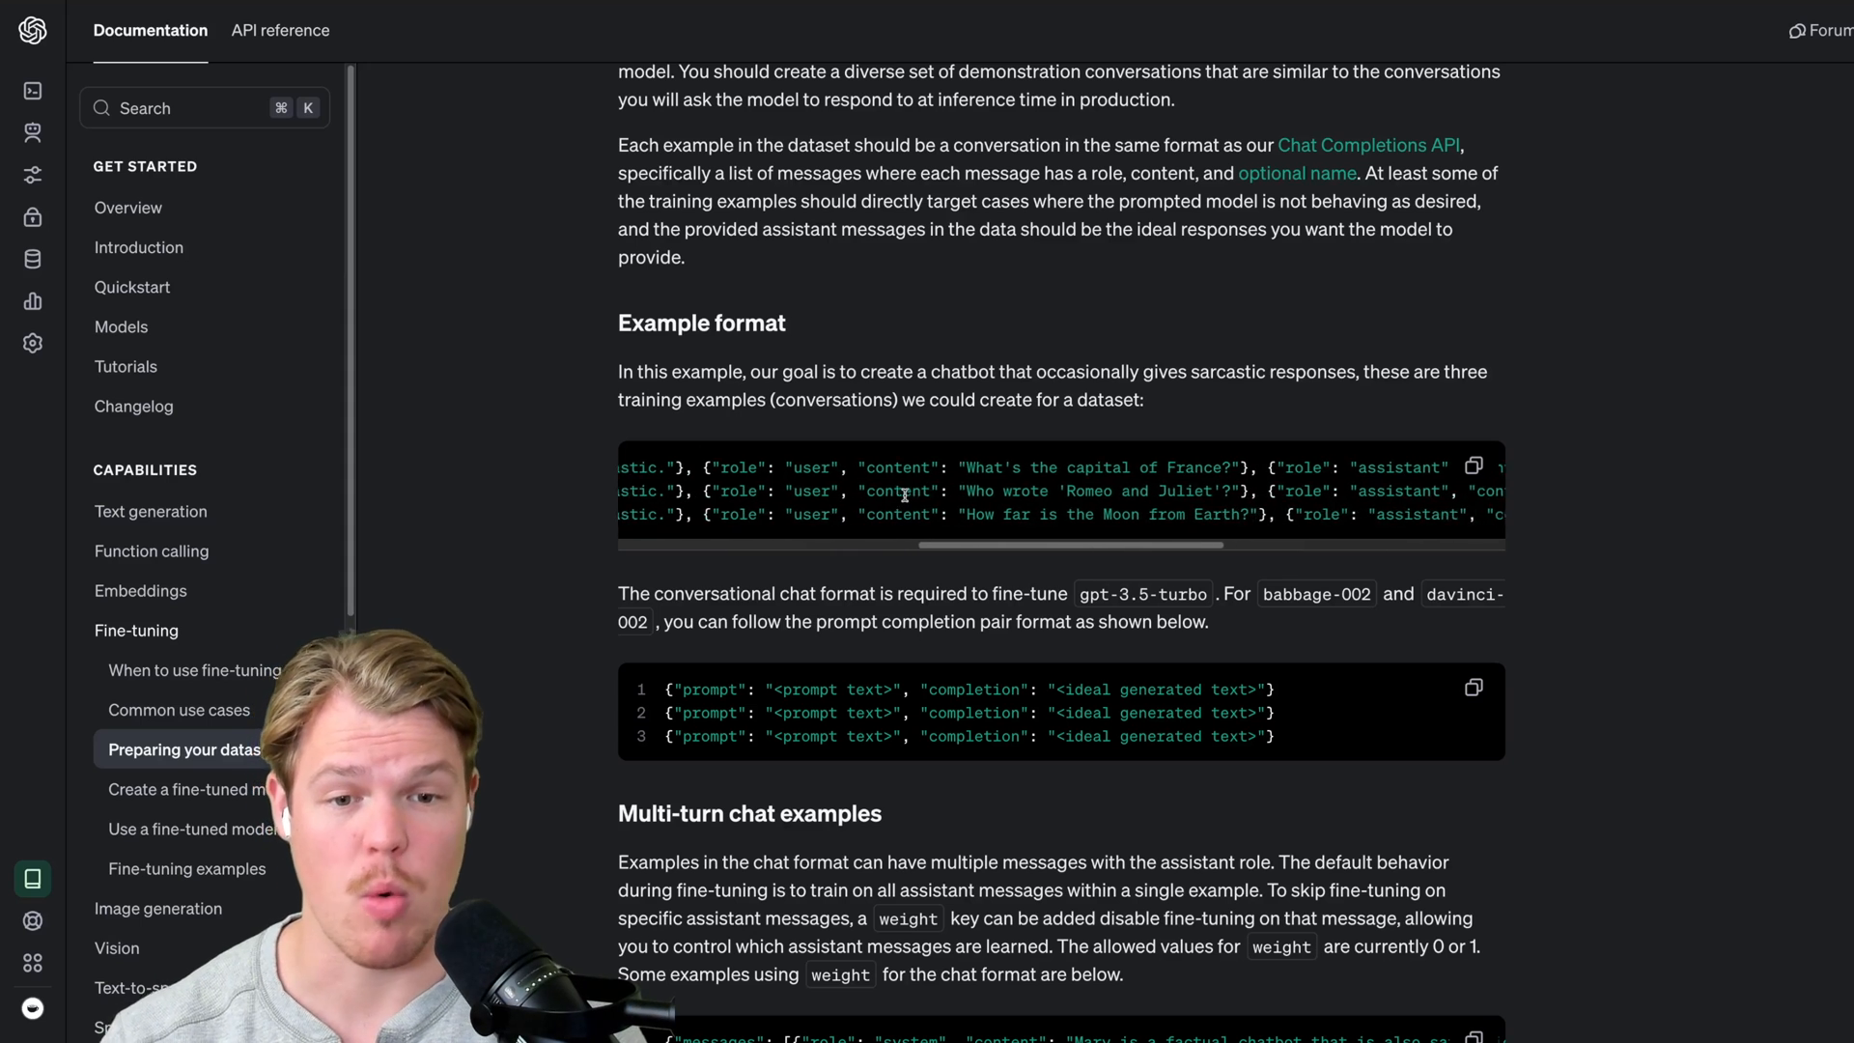
{"action": "scroll", "coordinate": [904, 493], "scroll_direction": "right", "scroll_amount": 2}
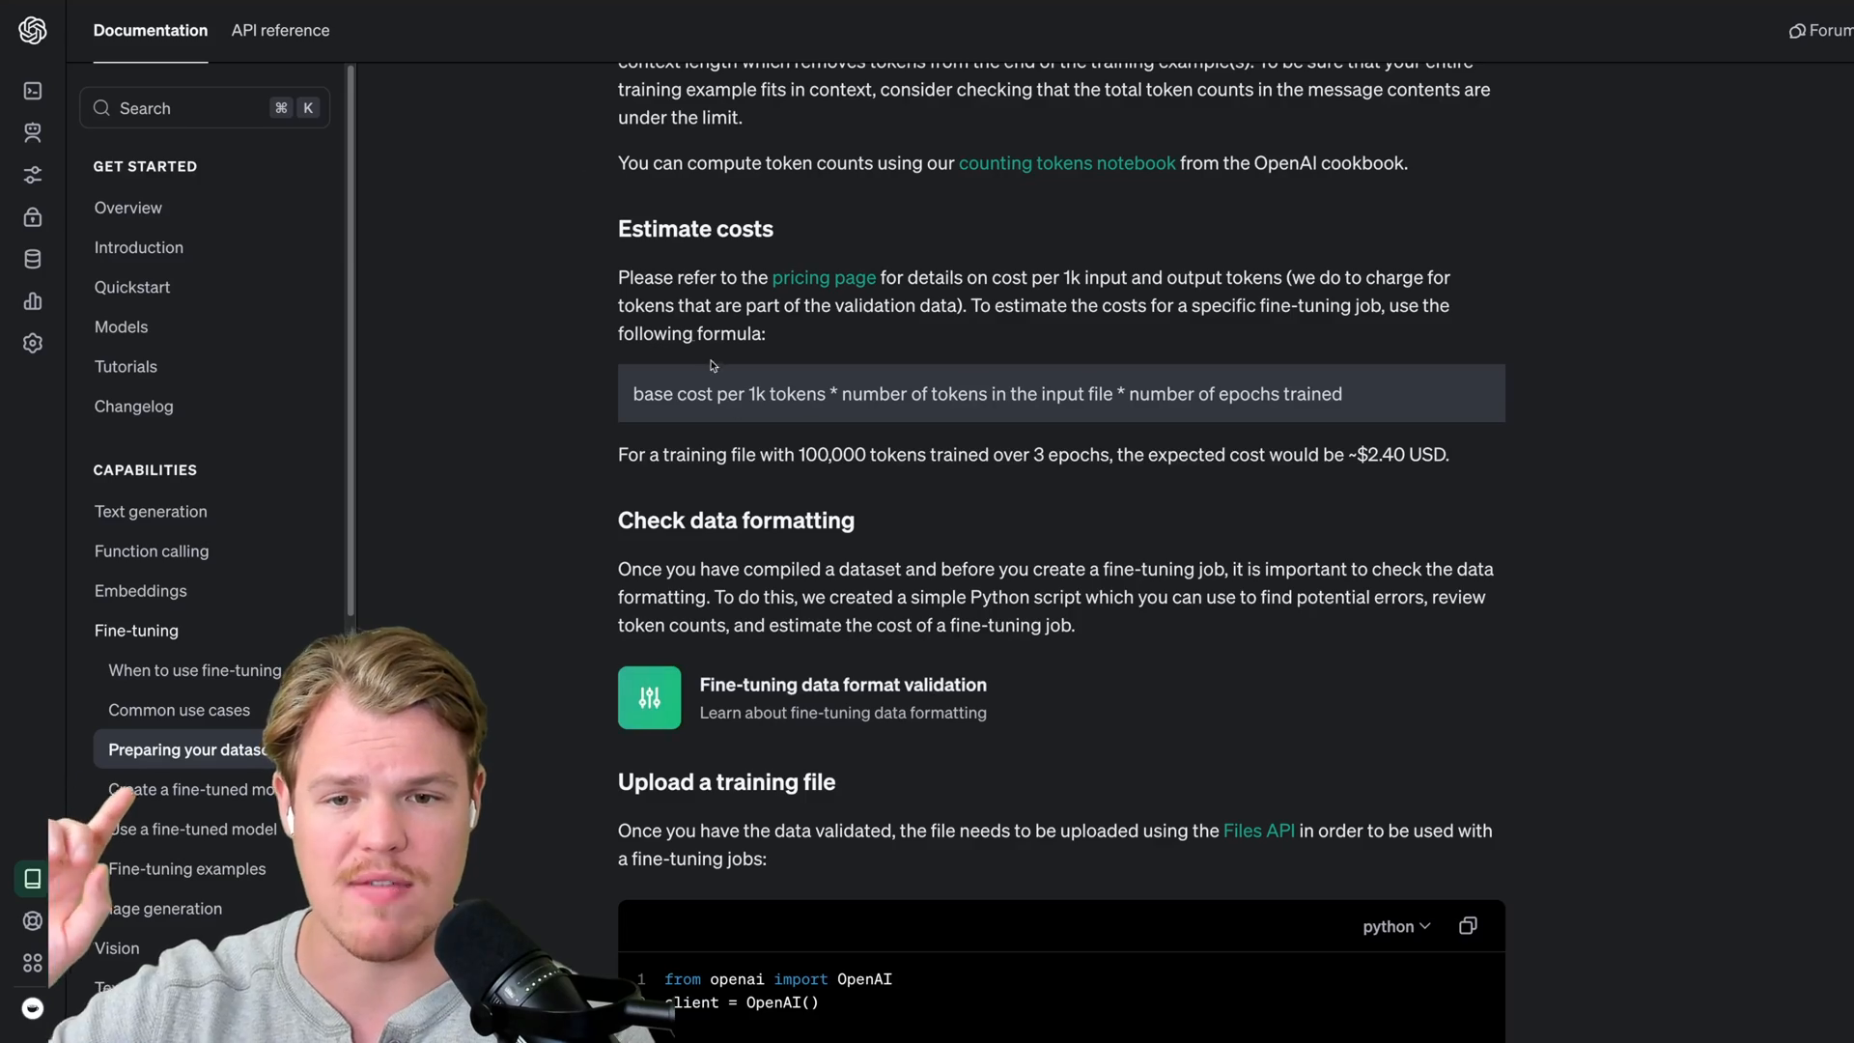
{"action": "scroll", "coordinate": [852, 402], "scroll_direction": "up", "scroll_amount": 5}
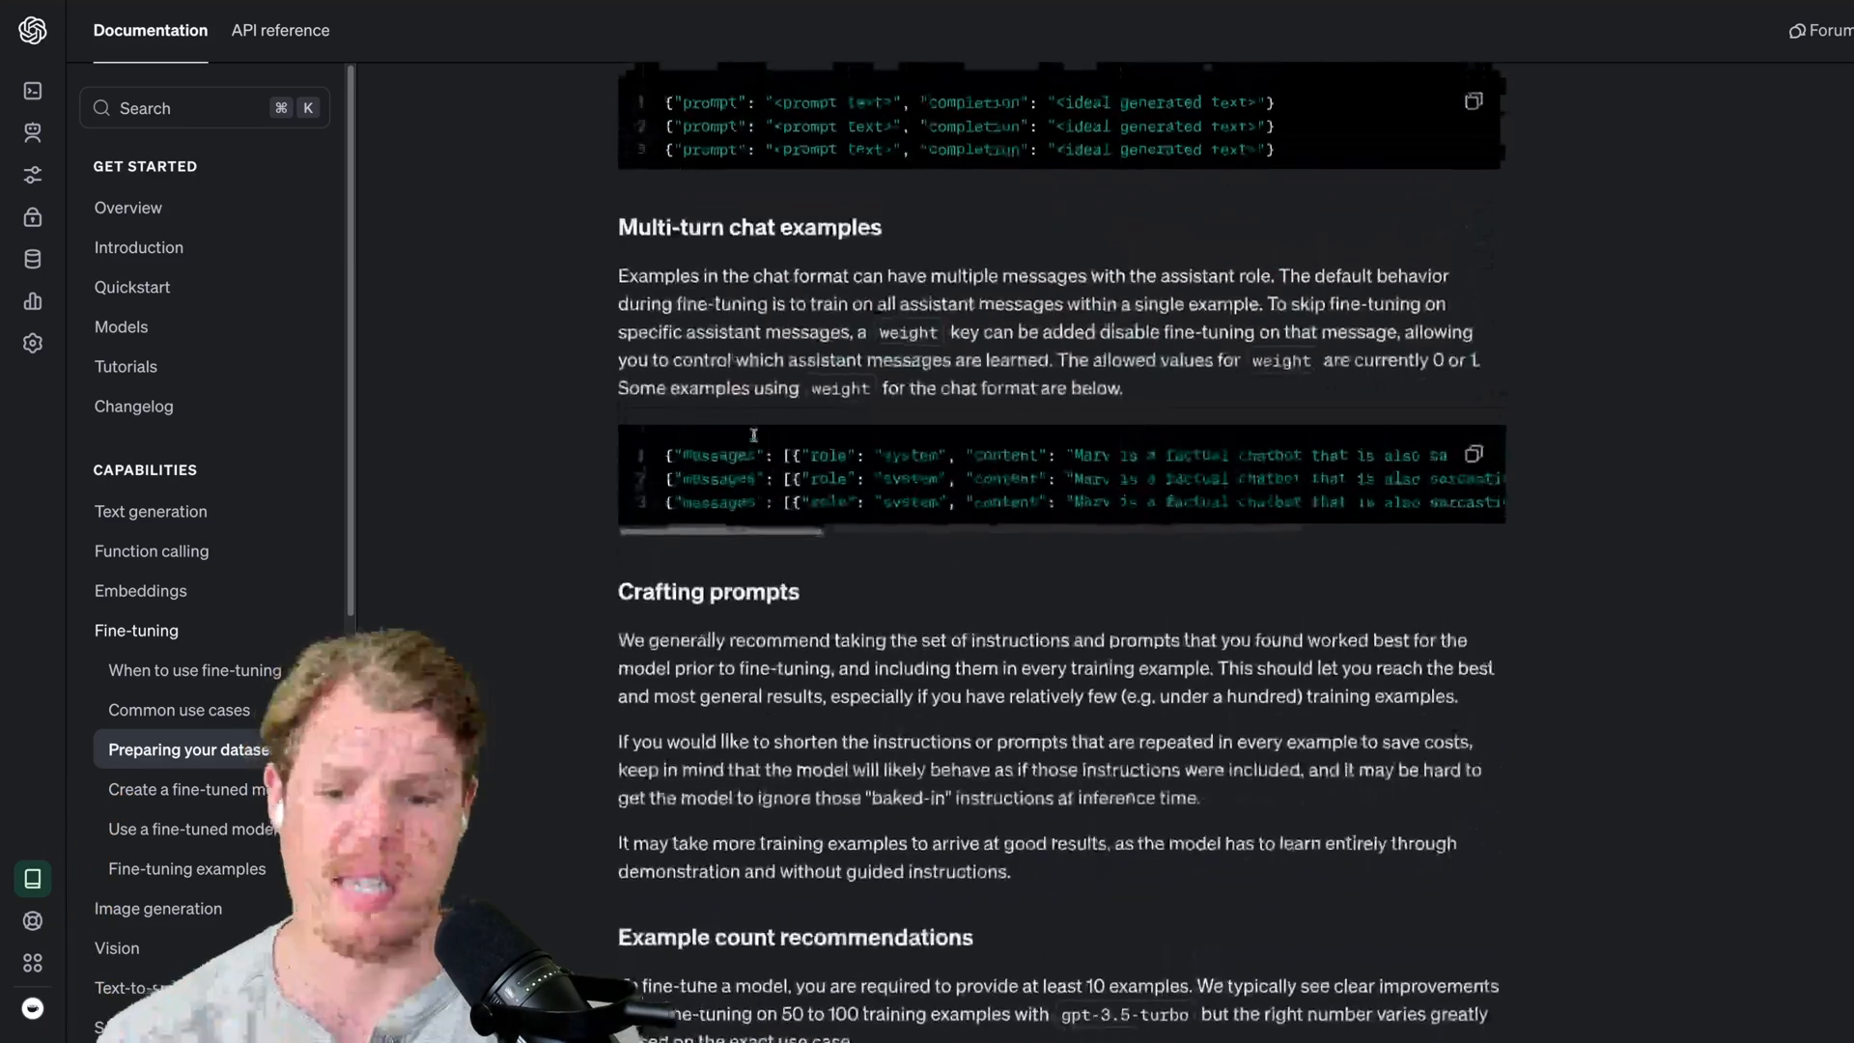
{"action": "scroll", "coordinate": [852, 403], "scroll_direction": "up", "scroll_amount": 5}
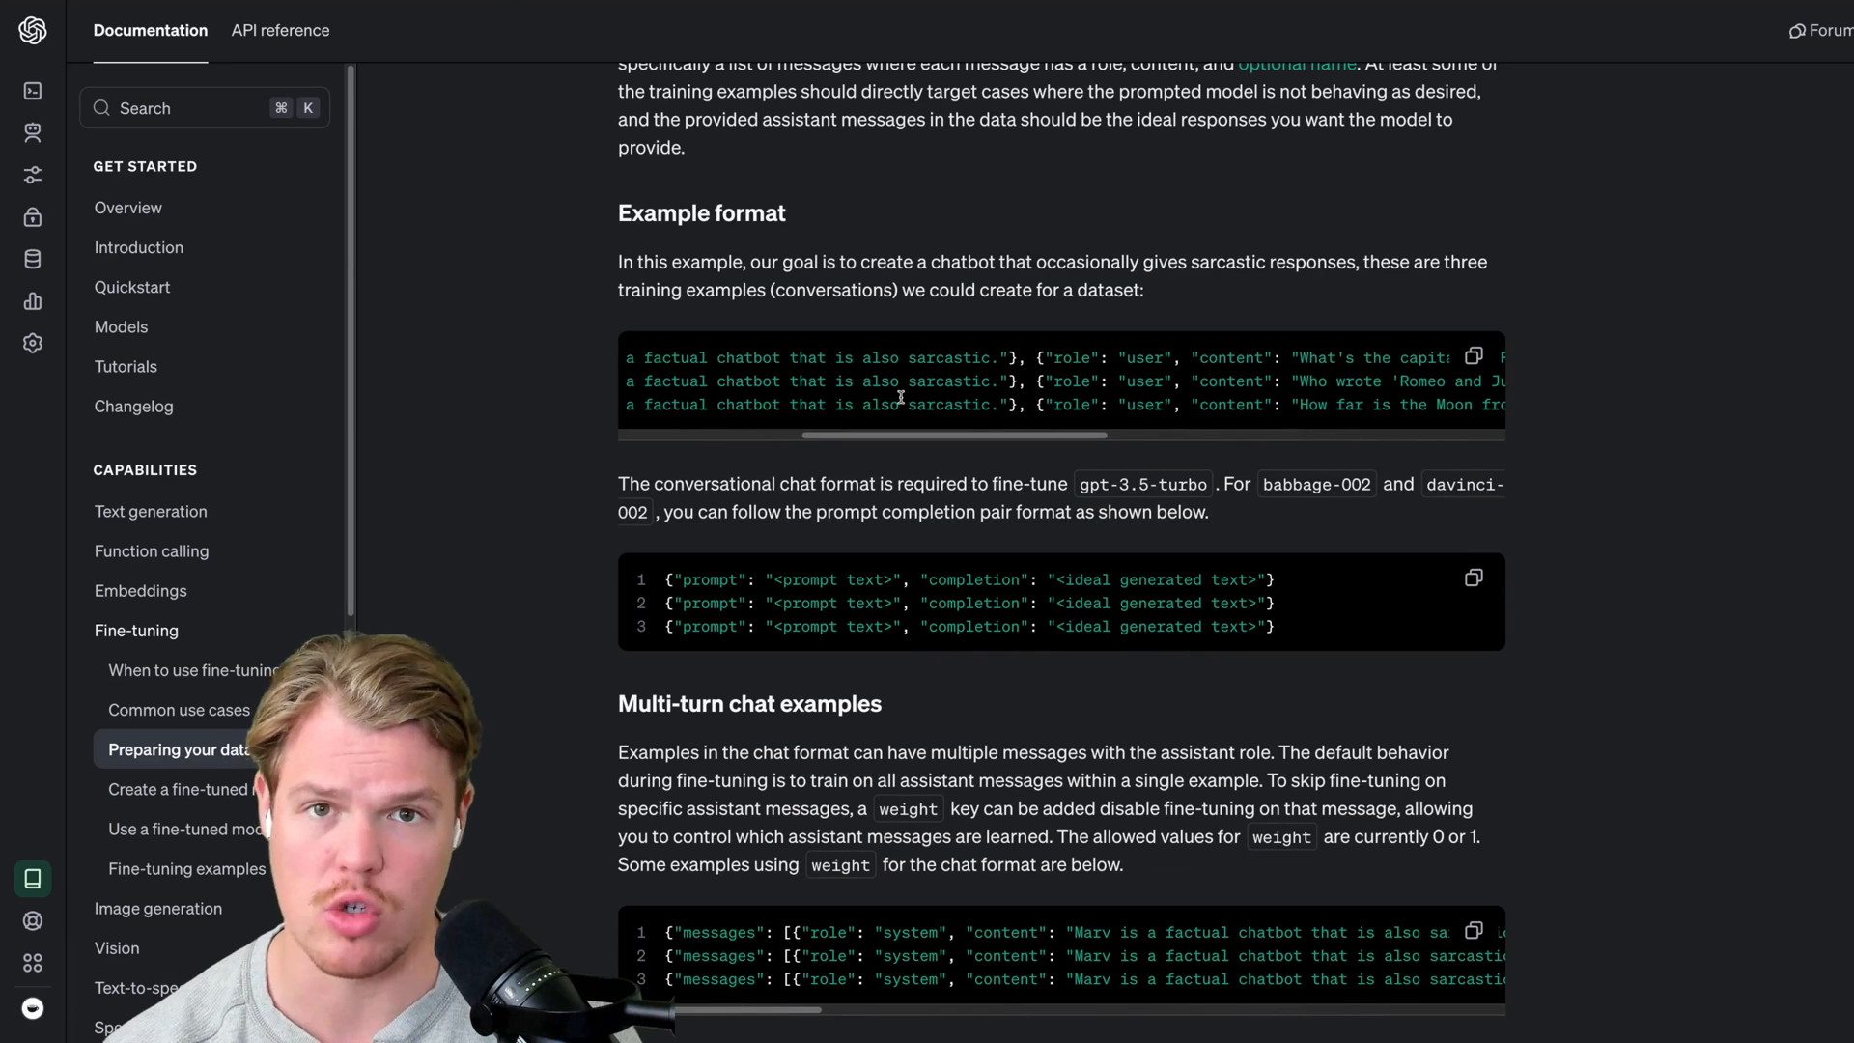
{"action": "scroll", "coordinate": [901, 395], "scroll_direction": "right", "scroll_amount": 3}
{"action": "scroll", "coordinate": [902, 395], "scroll_direction": "right", "scroll_amount": 2}
{"action": "scroll", "coordinate": [902, 394], "scroll_direction": "right", "scroll_amount": 3}
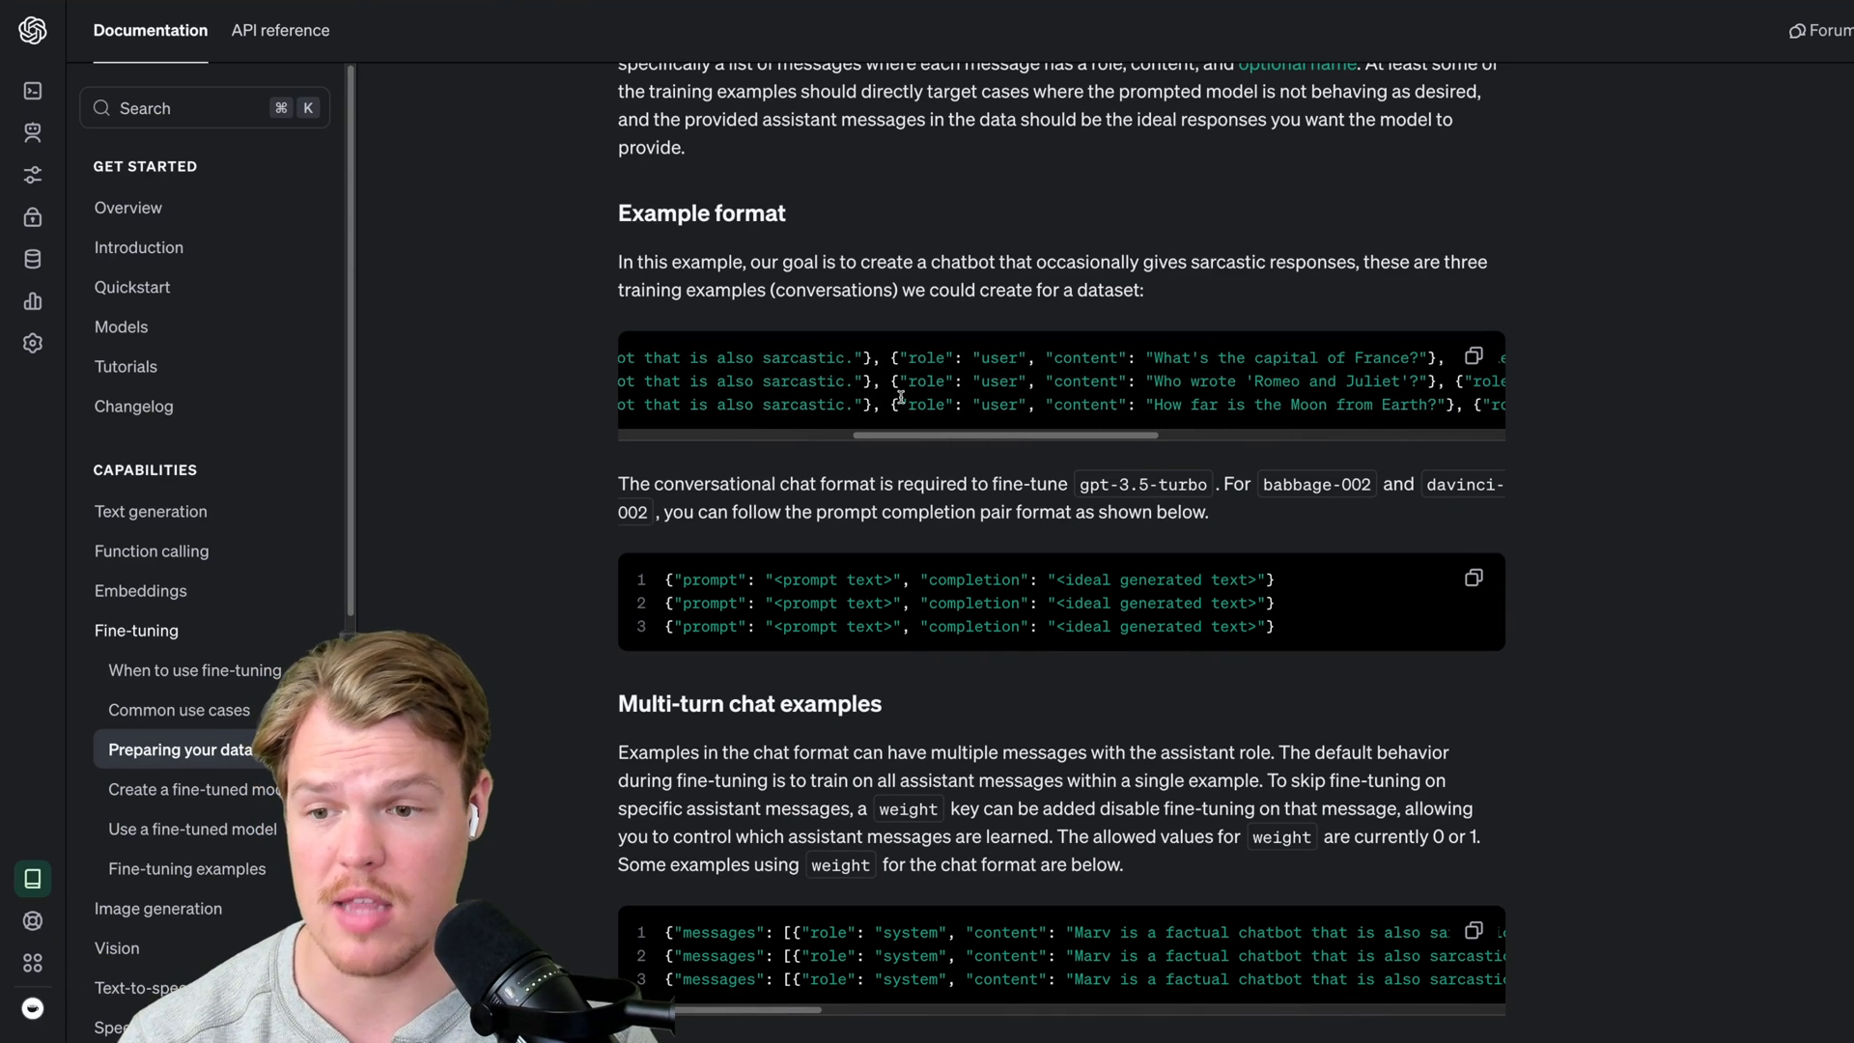
{"action": "scroll", "coordinate": [901, 394], "scroll_direction": "right", "scroll_amount": 2}
{"action": "scroll", "coordinate": [901, 394], "scroll_direction": "right", "scroll_amount": 1}
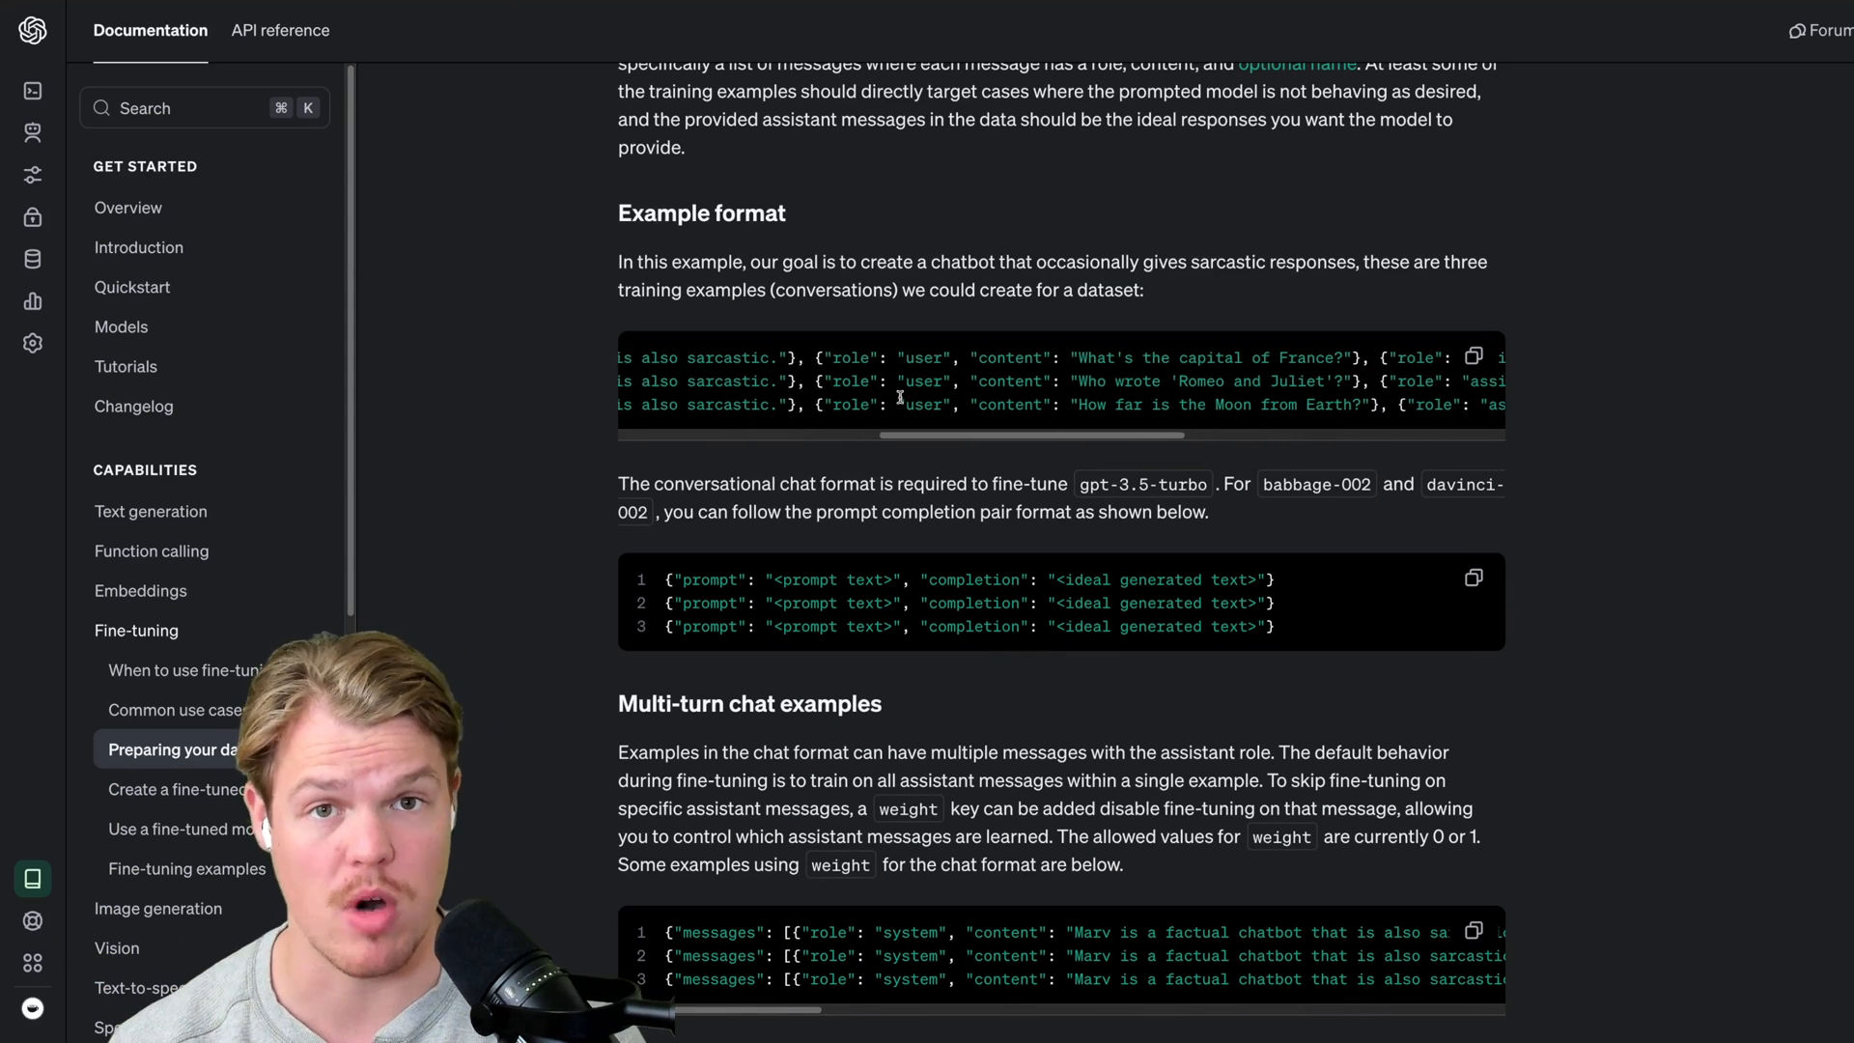
{"action": "scroll", "coordinate": [901, 395], "scroll_direction": "right", "scroll_amount": 1}
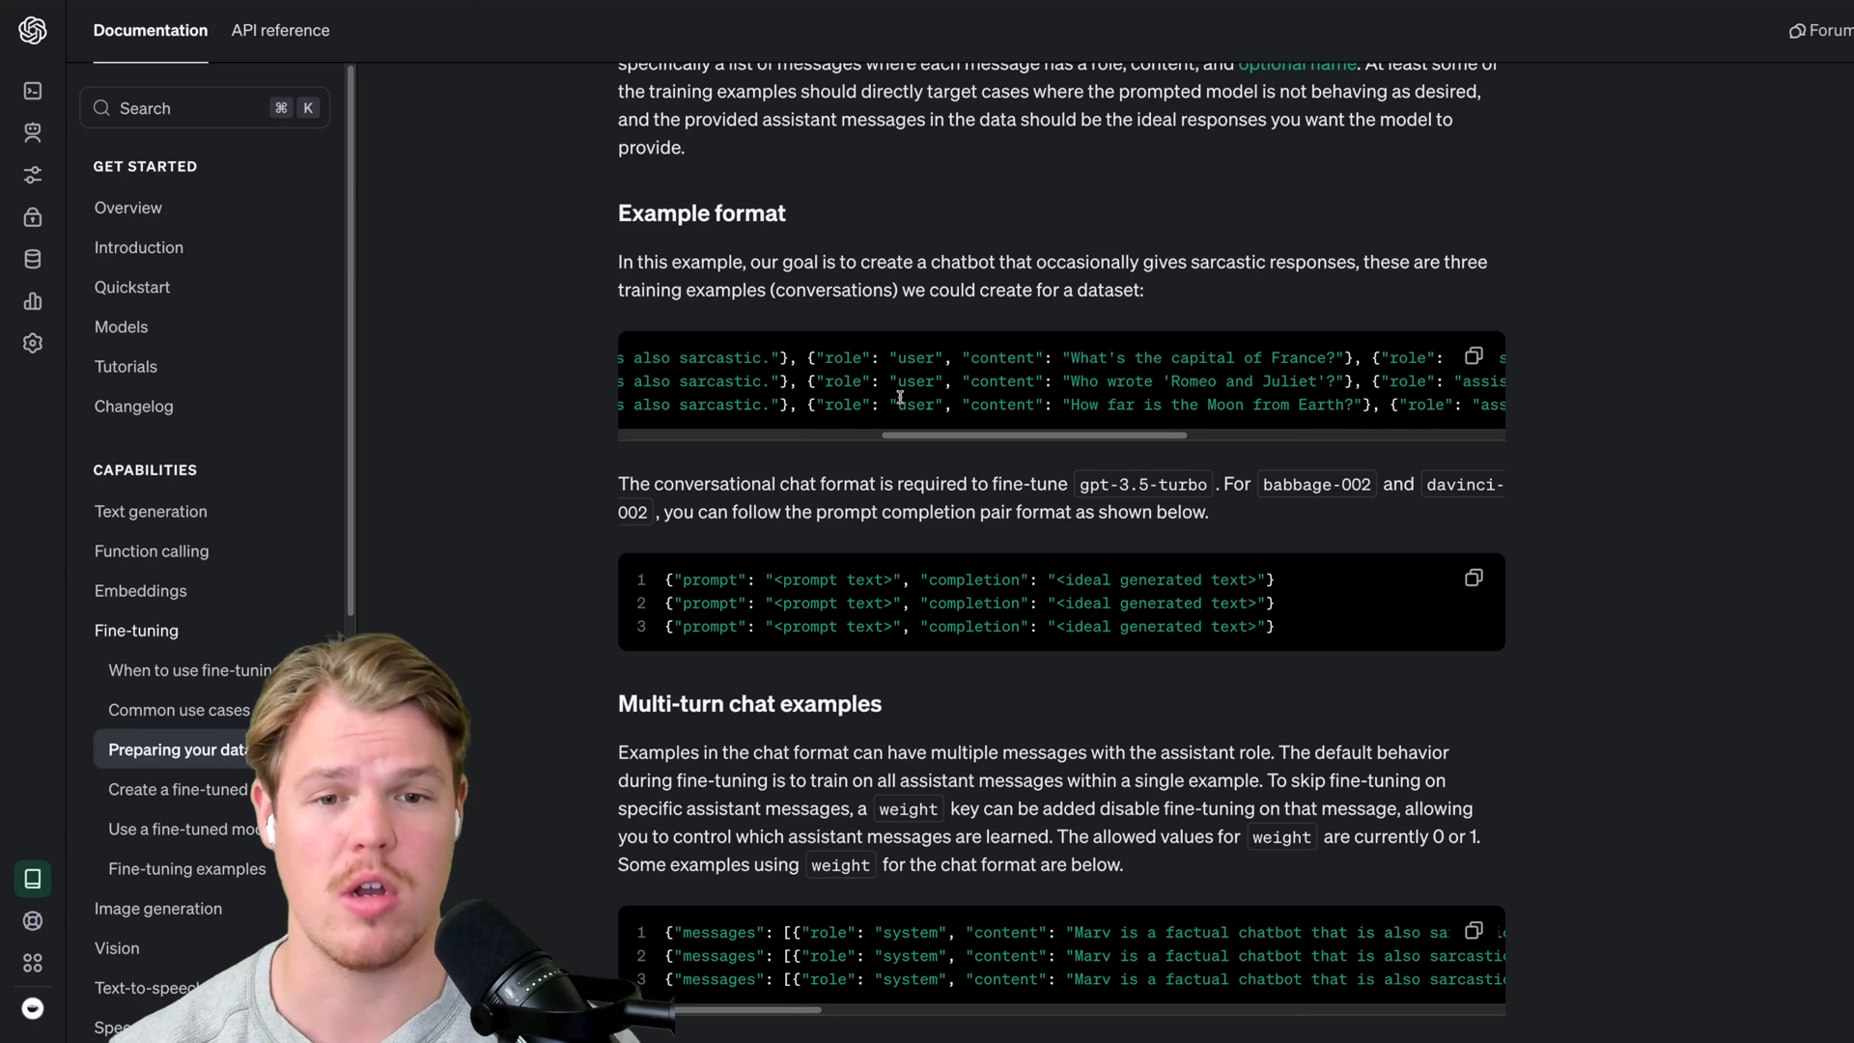
{"action": "scroll", "coordinate": [902, 394], "scroll_direction": "right", "scroll_amount": 2}
{"action": "scroll", "coordinate": [901, 394], "scroll_direction": "right", "scroll_amount": 2}
{"action": "scroll", "coordinate": [901, 395], "scroll_direction": "right", "scroll_amount": 2}
{"action": "scroll", "coordinate": [912, 376], "scroll_direction": "right", "scroll_amount": 1}
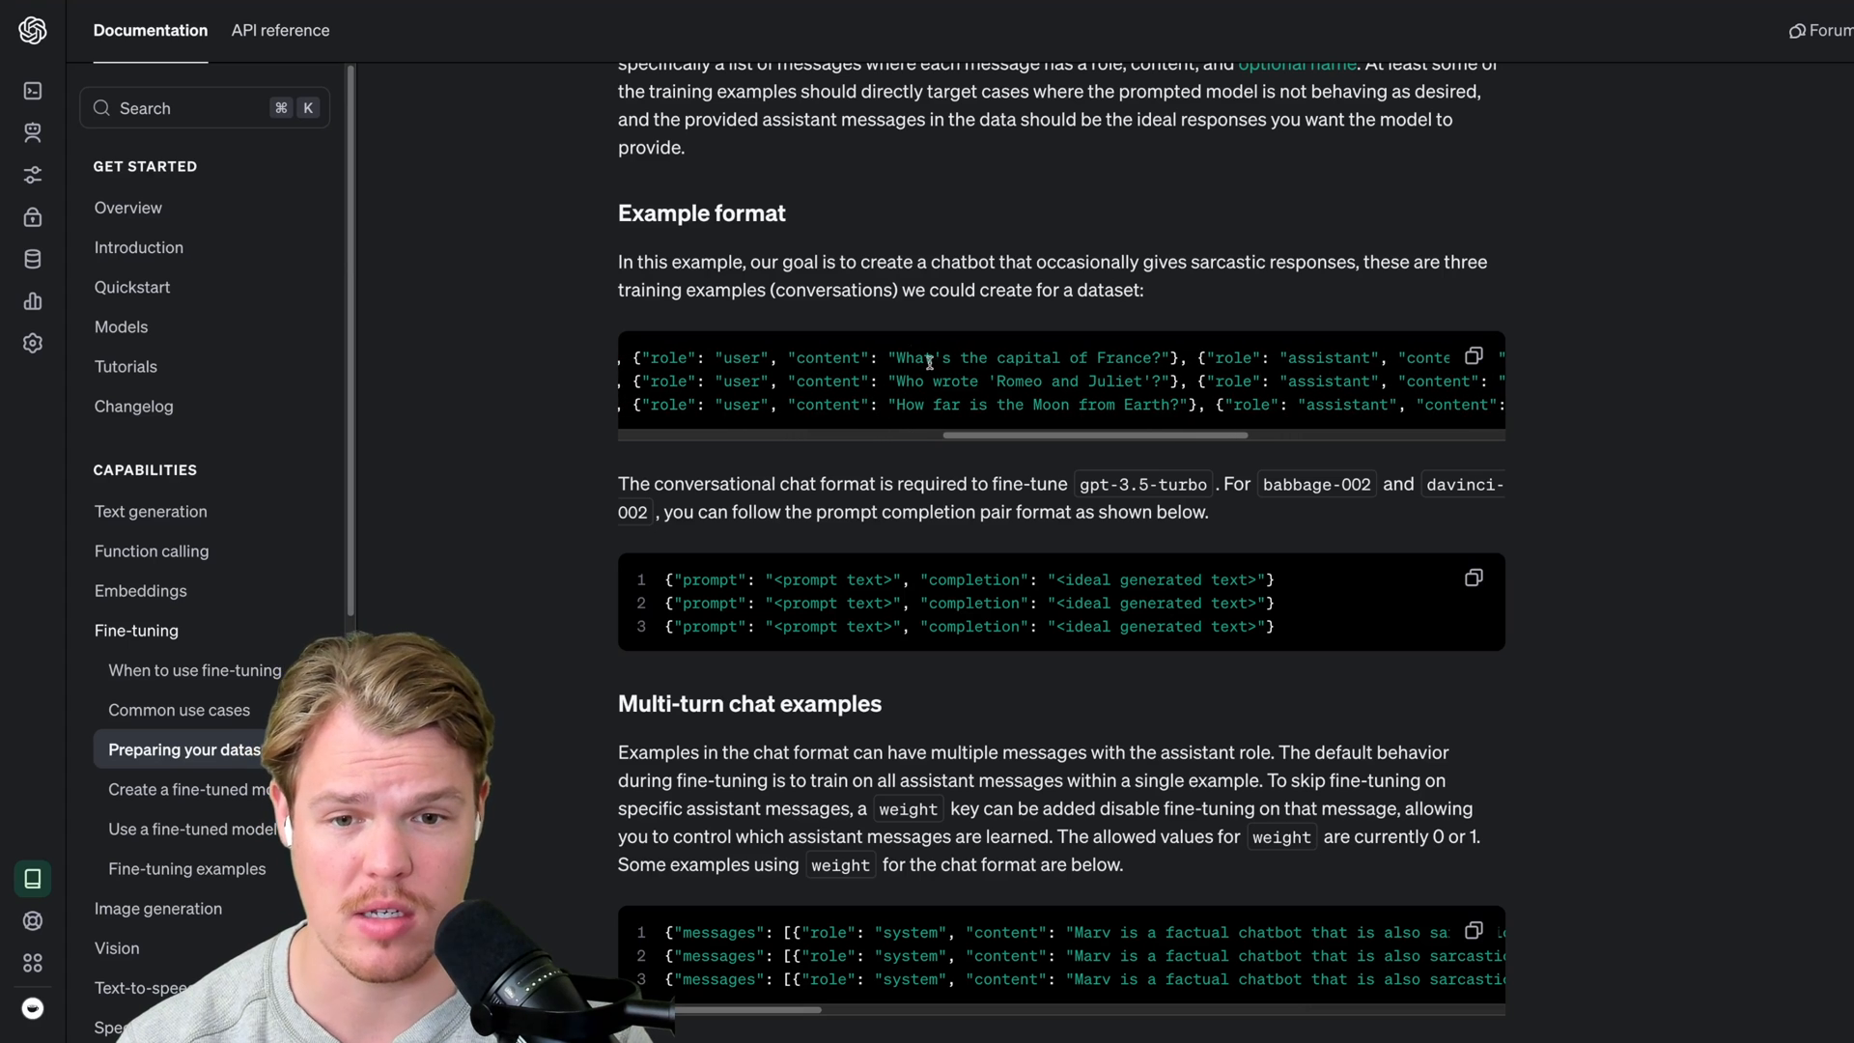
Highlight part of the first Marv example line in the Example format block, then deselect it.
{"action": "left_click_drag", "start_coordinate": [895, 356], "coordinate": [1449, 356]}
{"action": "left_click", "coordinate": [1121, 374]}
{"action": "scroll", "coordinate": [1121, 374], "scroll_direction": "right", "scroll_amount": 3}
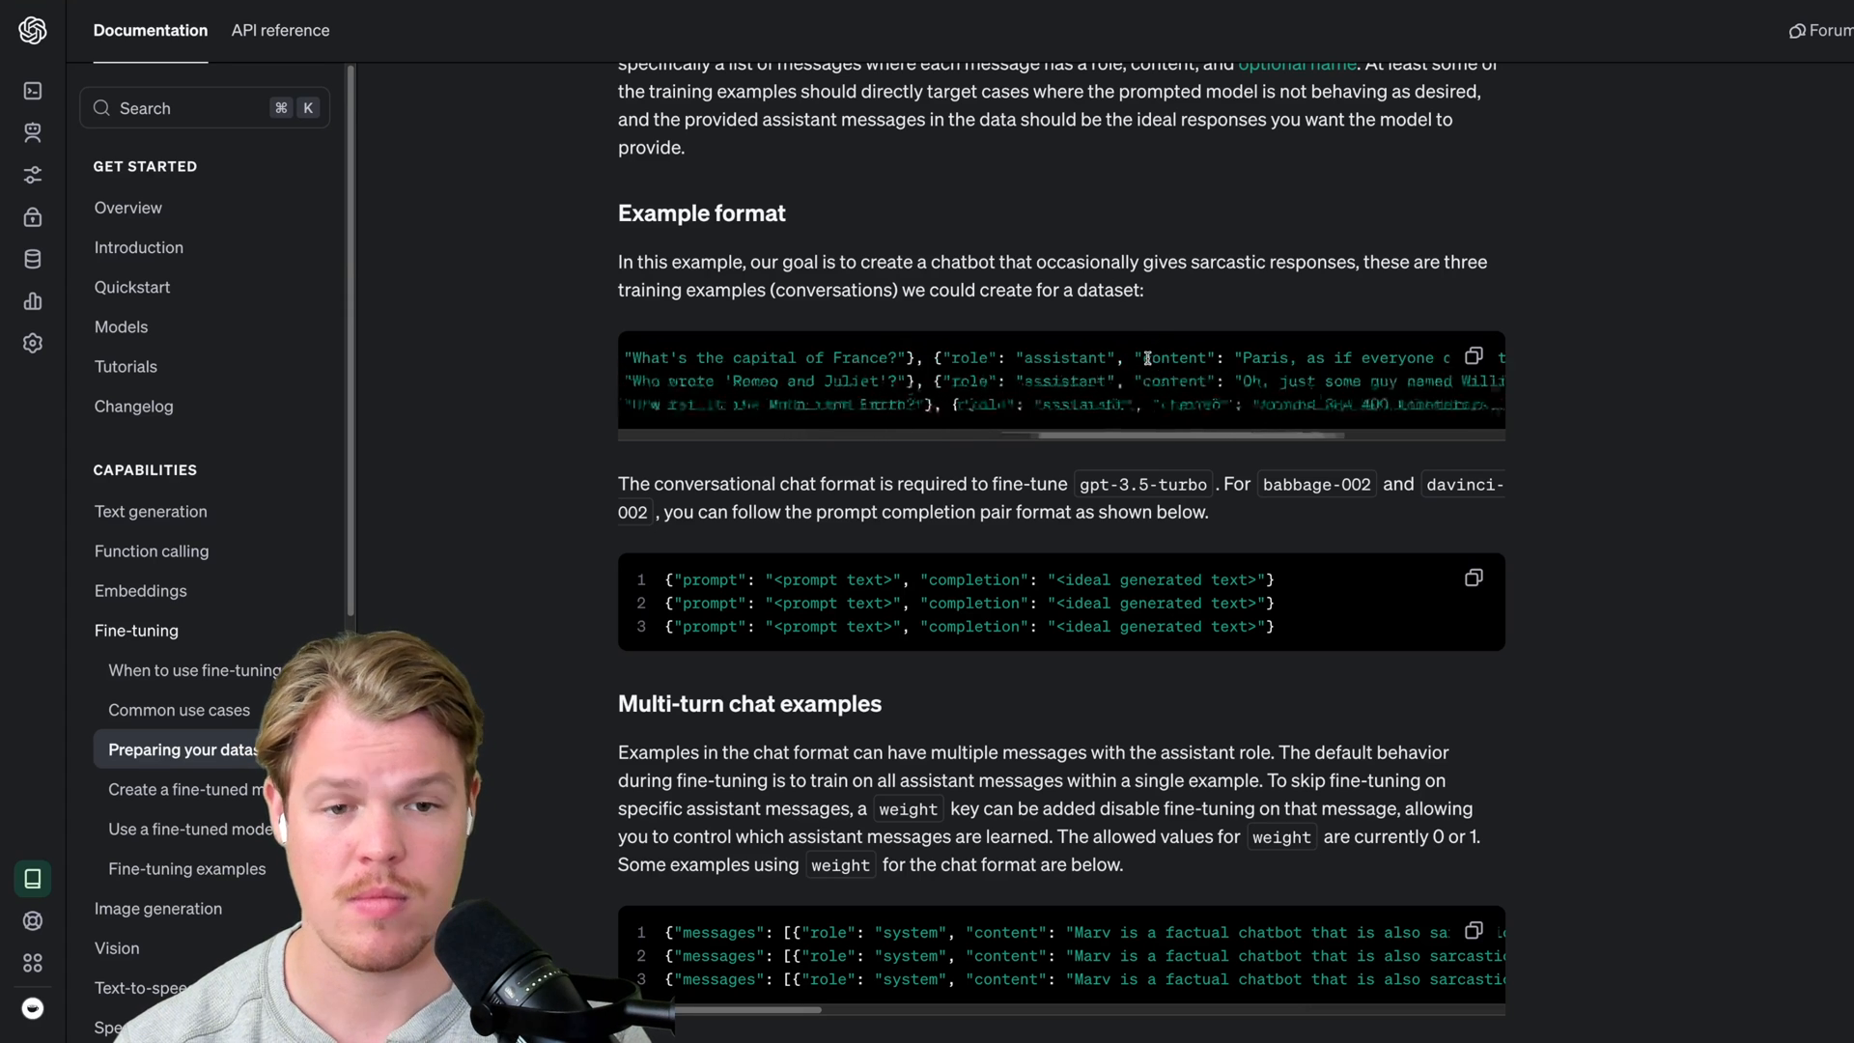
{"action": "scroll", "coordinate": [1122, 374], "scroll_direction": "right", "scroll_amount": 1}
{"action": "scroll", "coordinate": [1121, 373], "scroll_direction": "right", "scroll_amount": 2}
{"action": "scroll", "coordinate": [1122, 374], "scroll_direction": "right", "scroll_amount": 2}
{"action": "scroll", "coordinate": [1121, 374], "scroll_direction": "right", "scroll_amount": 2}
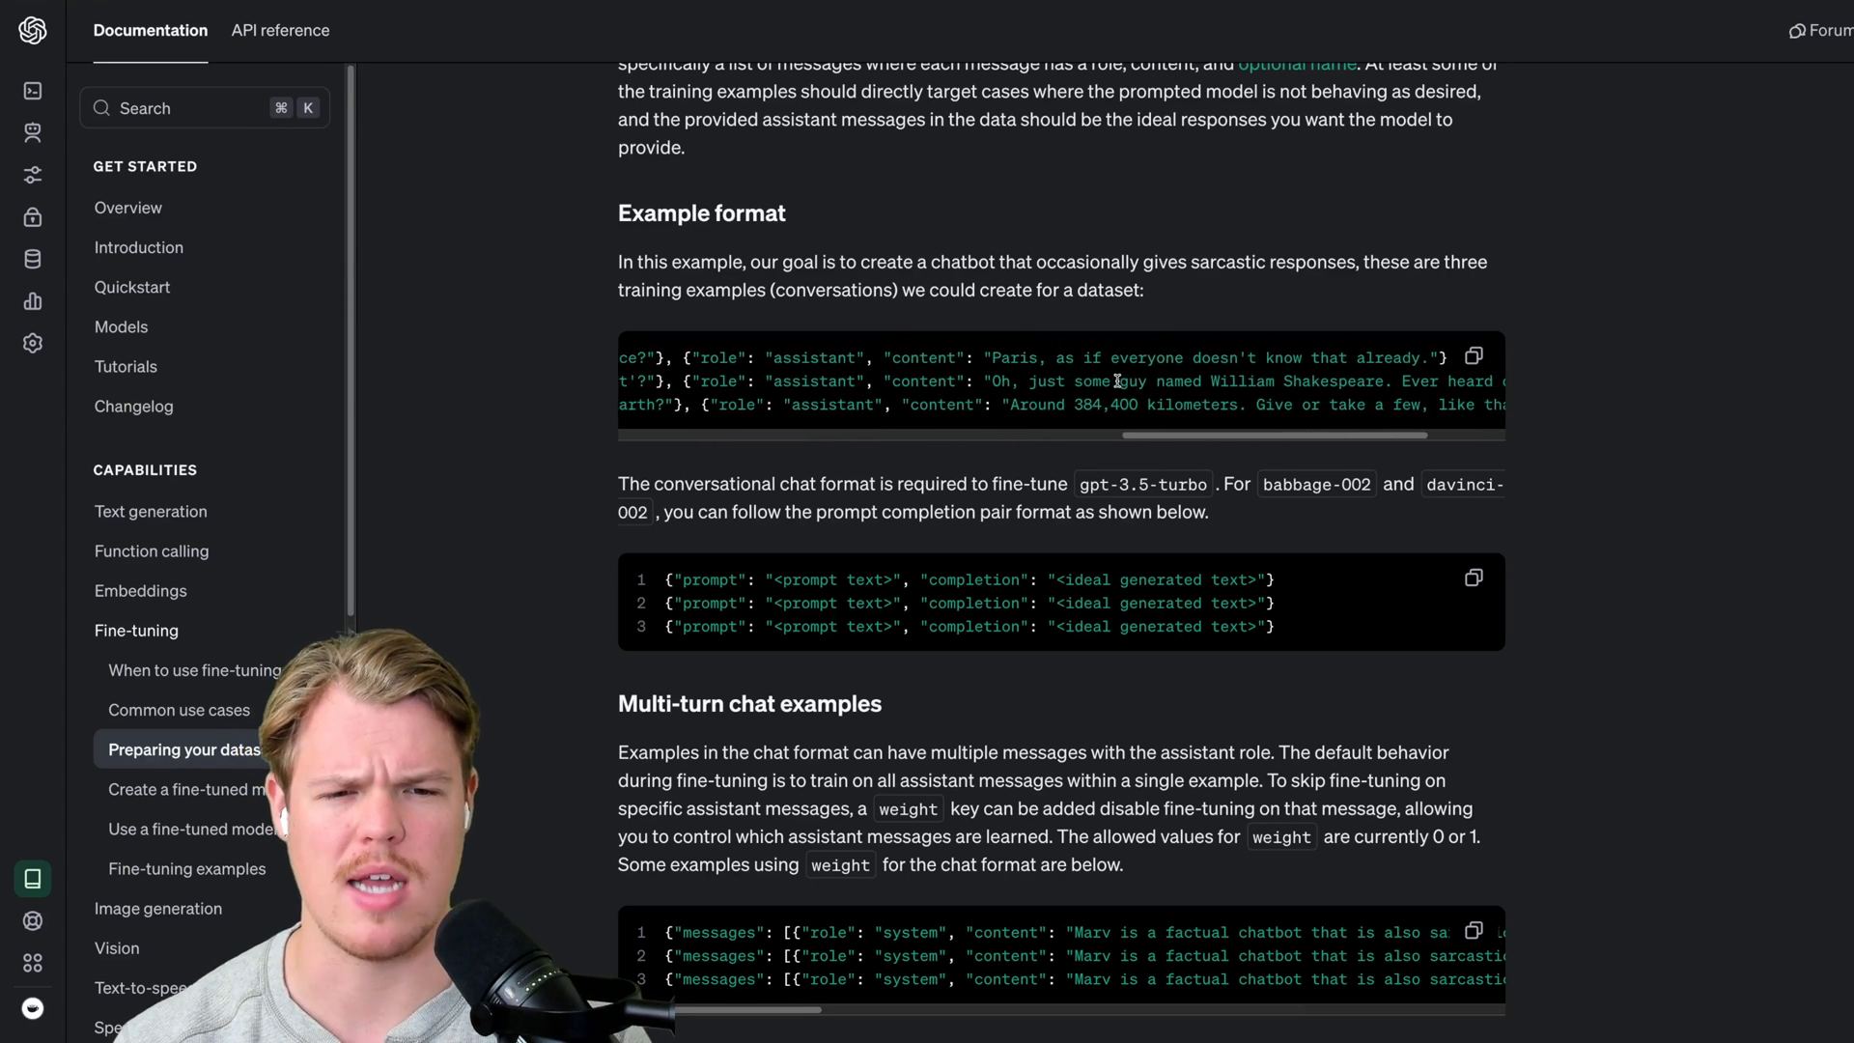
{"action": "scroll", "coordinate": [1118, 377], "scroll_direction": "right", "scroll_amount": 2}
{"action": "scroll", "coordinate": [1115, 379], "scroll_direction": "right", "scroll_amount": 2}
{"action": "scroll", "coordinate": [1115, 379], "scroll_direction": "right", "scroll_amount": 1}
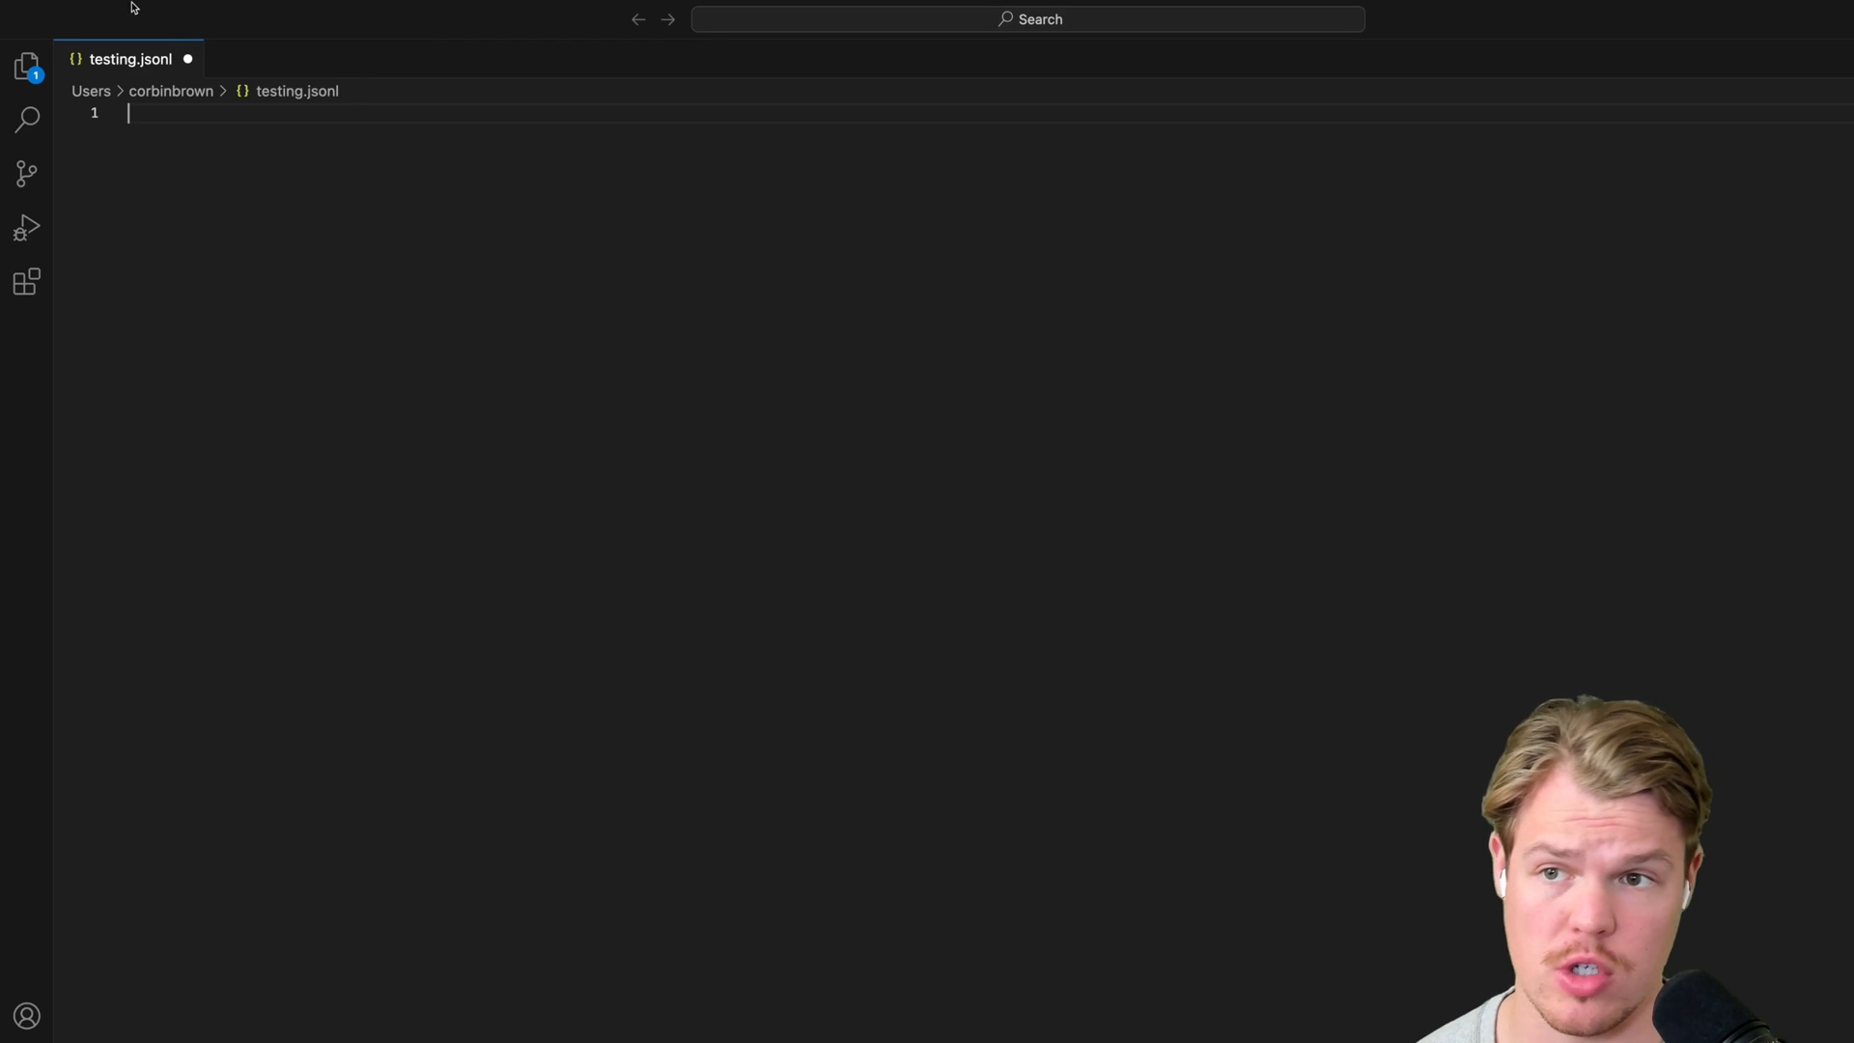
Create a new file named TestForVideo.jsonl via File > New File.
{"action": "left_click", "coordinate": [93, 8]}
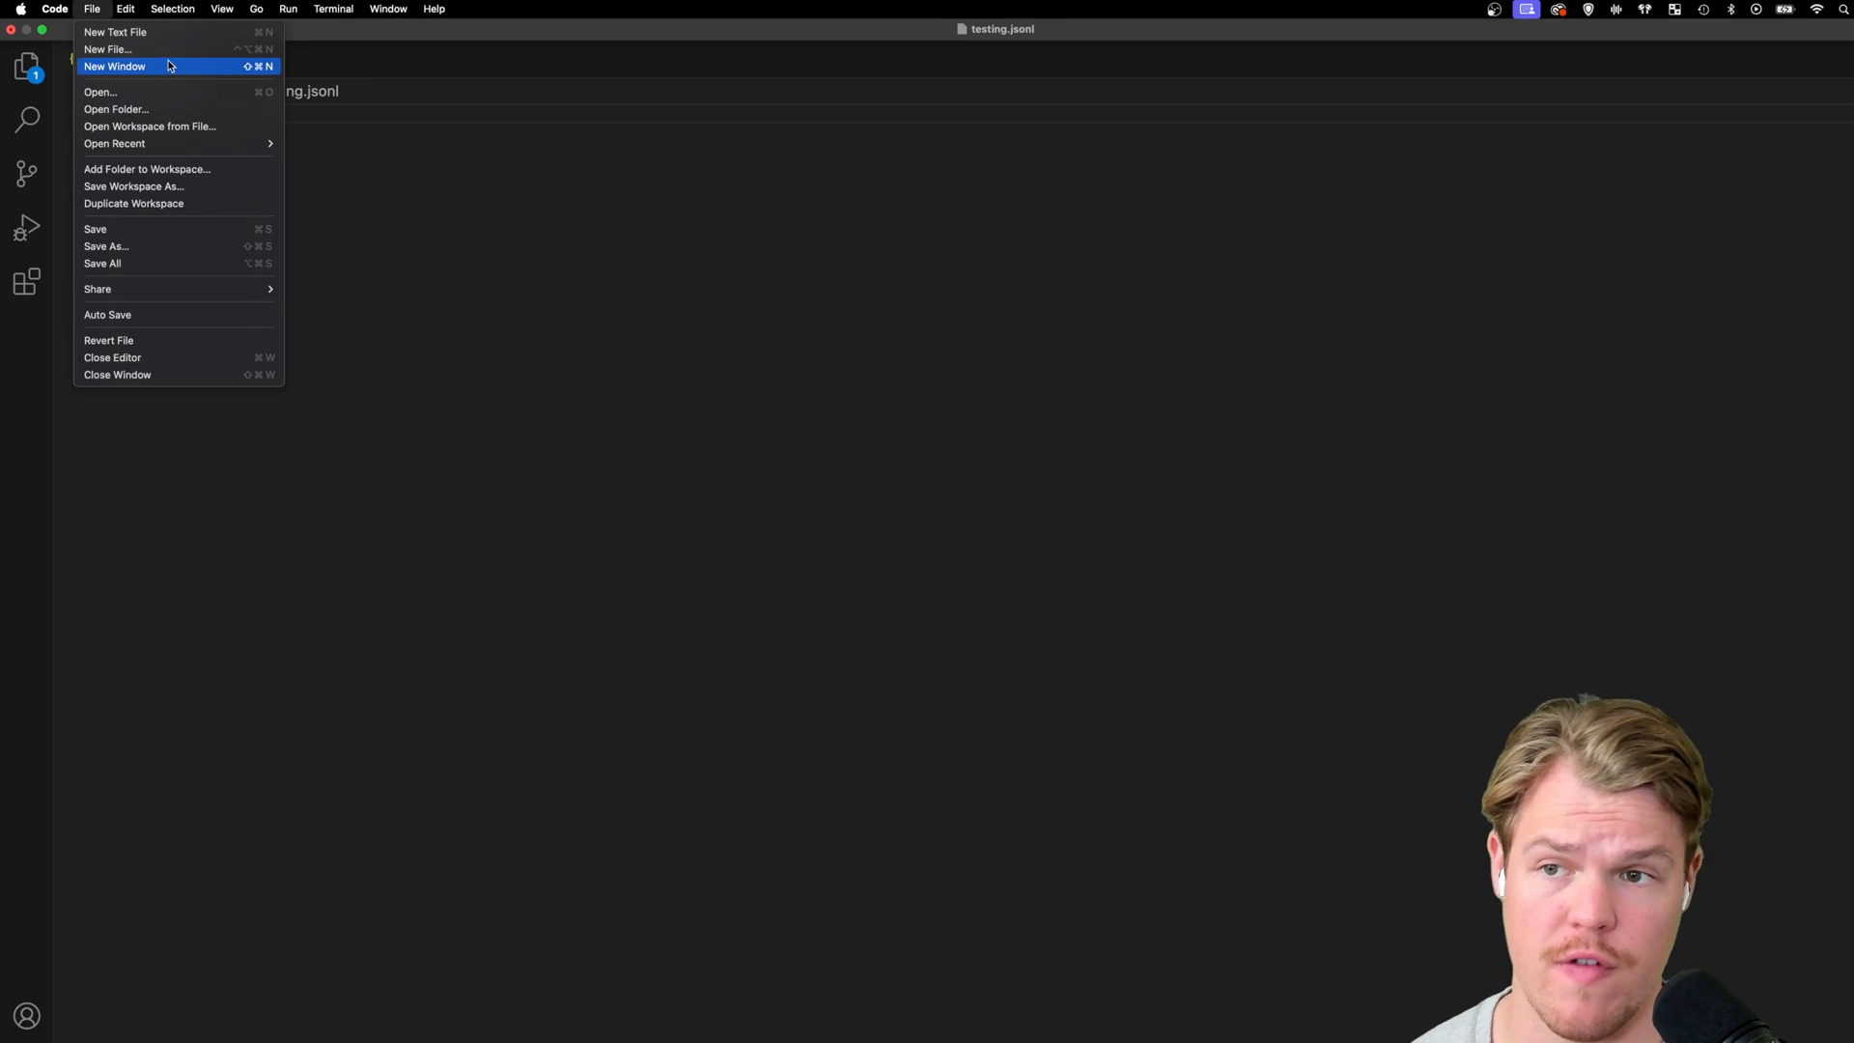
{"action": "left_click", "coordinate": [108, 50]}
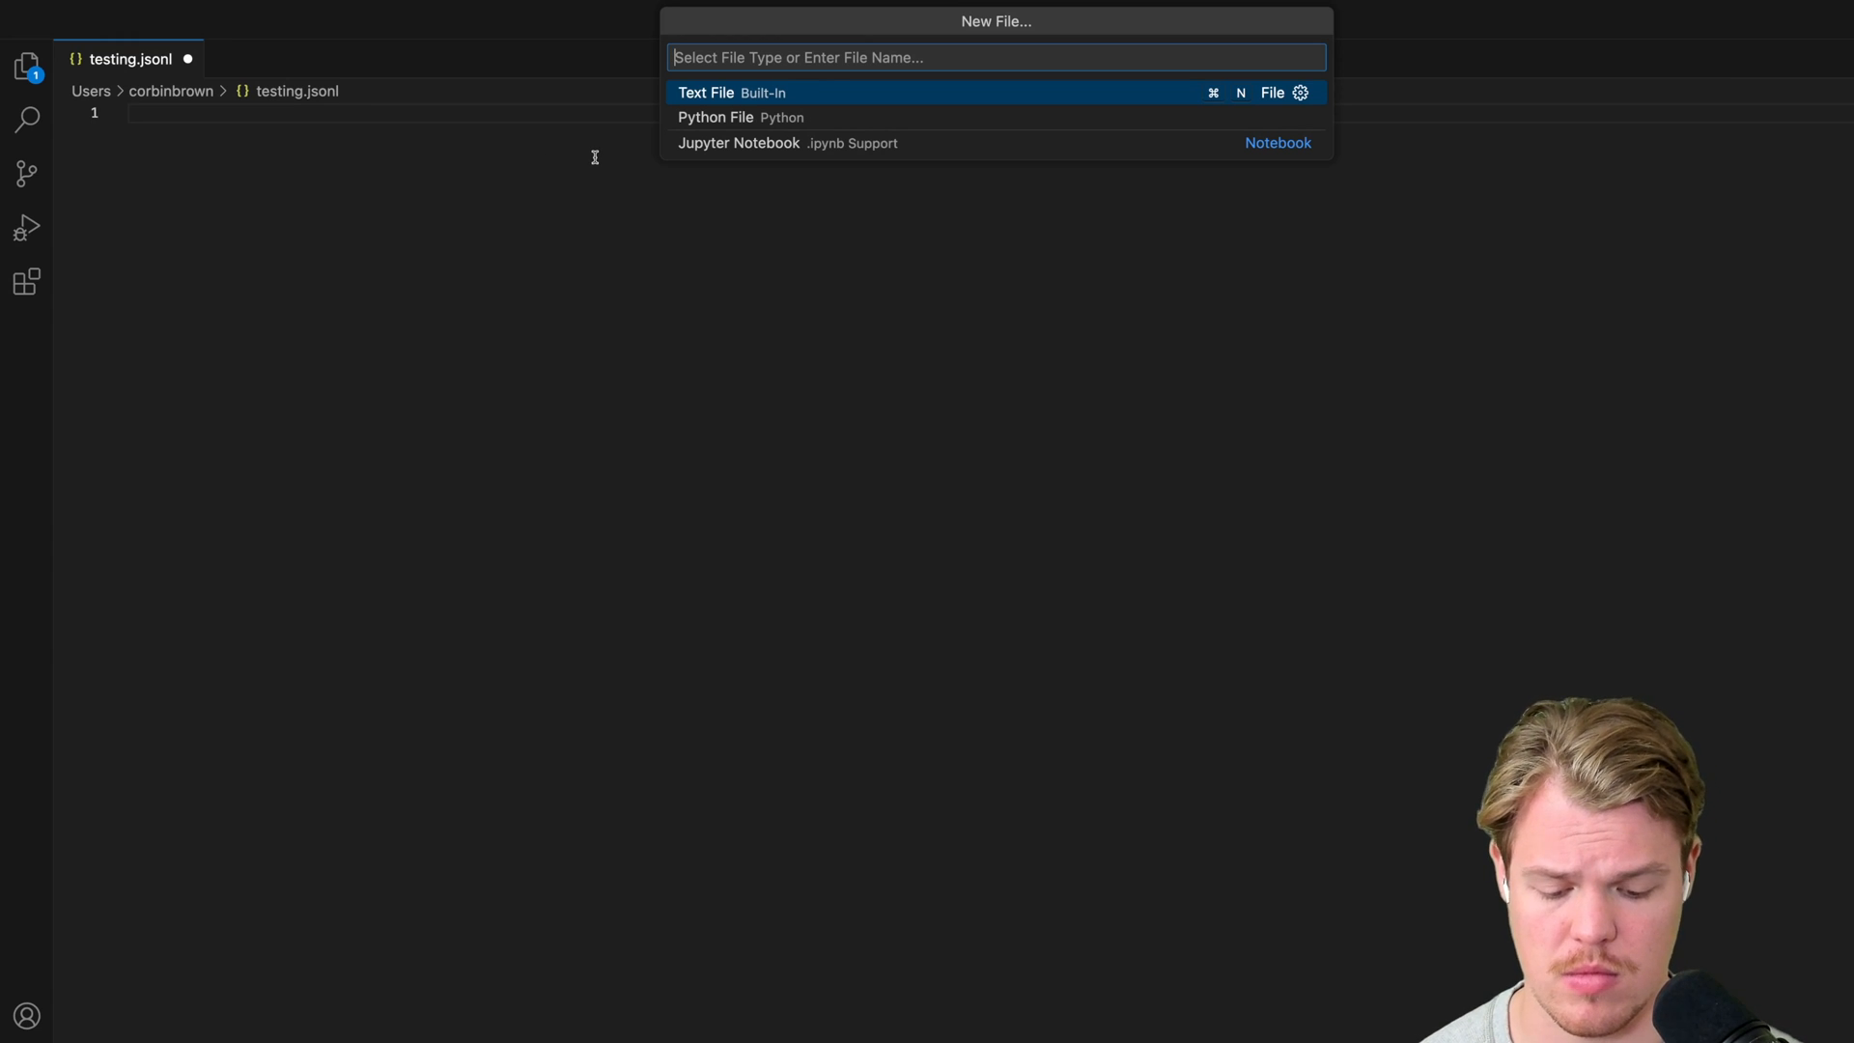
{"action": "type", "text": "TestForV"}
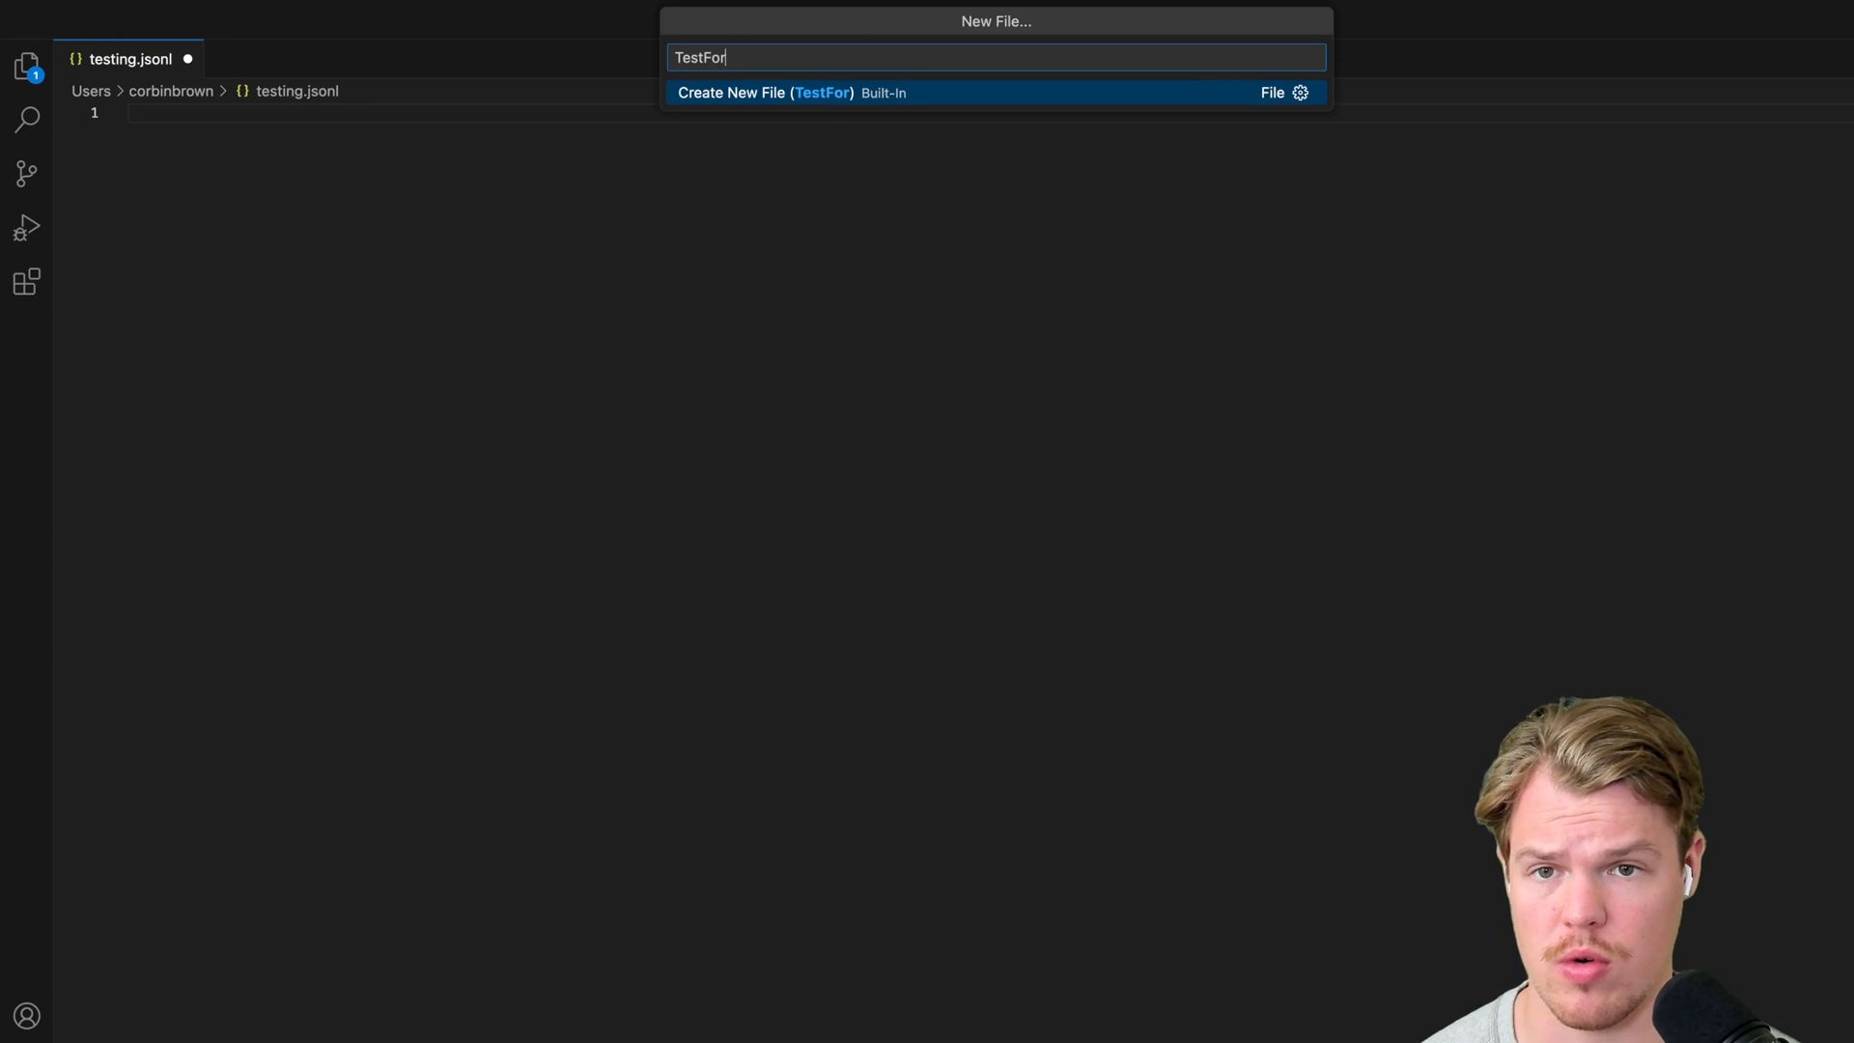
{"action": "type", "text": "ideo.json"}
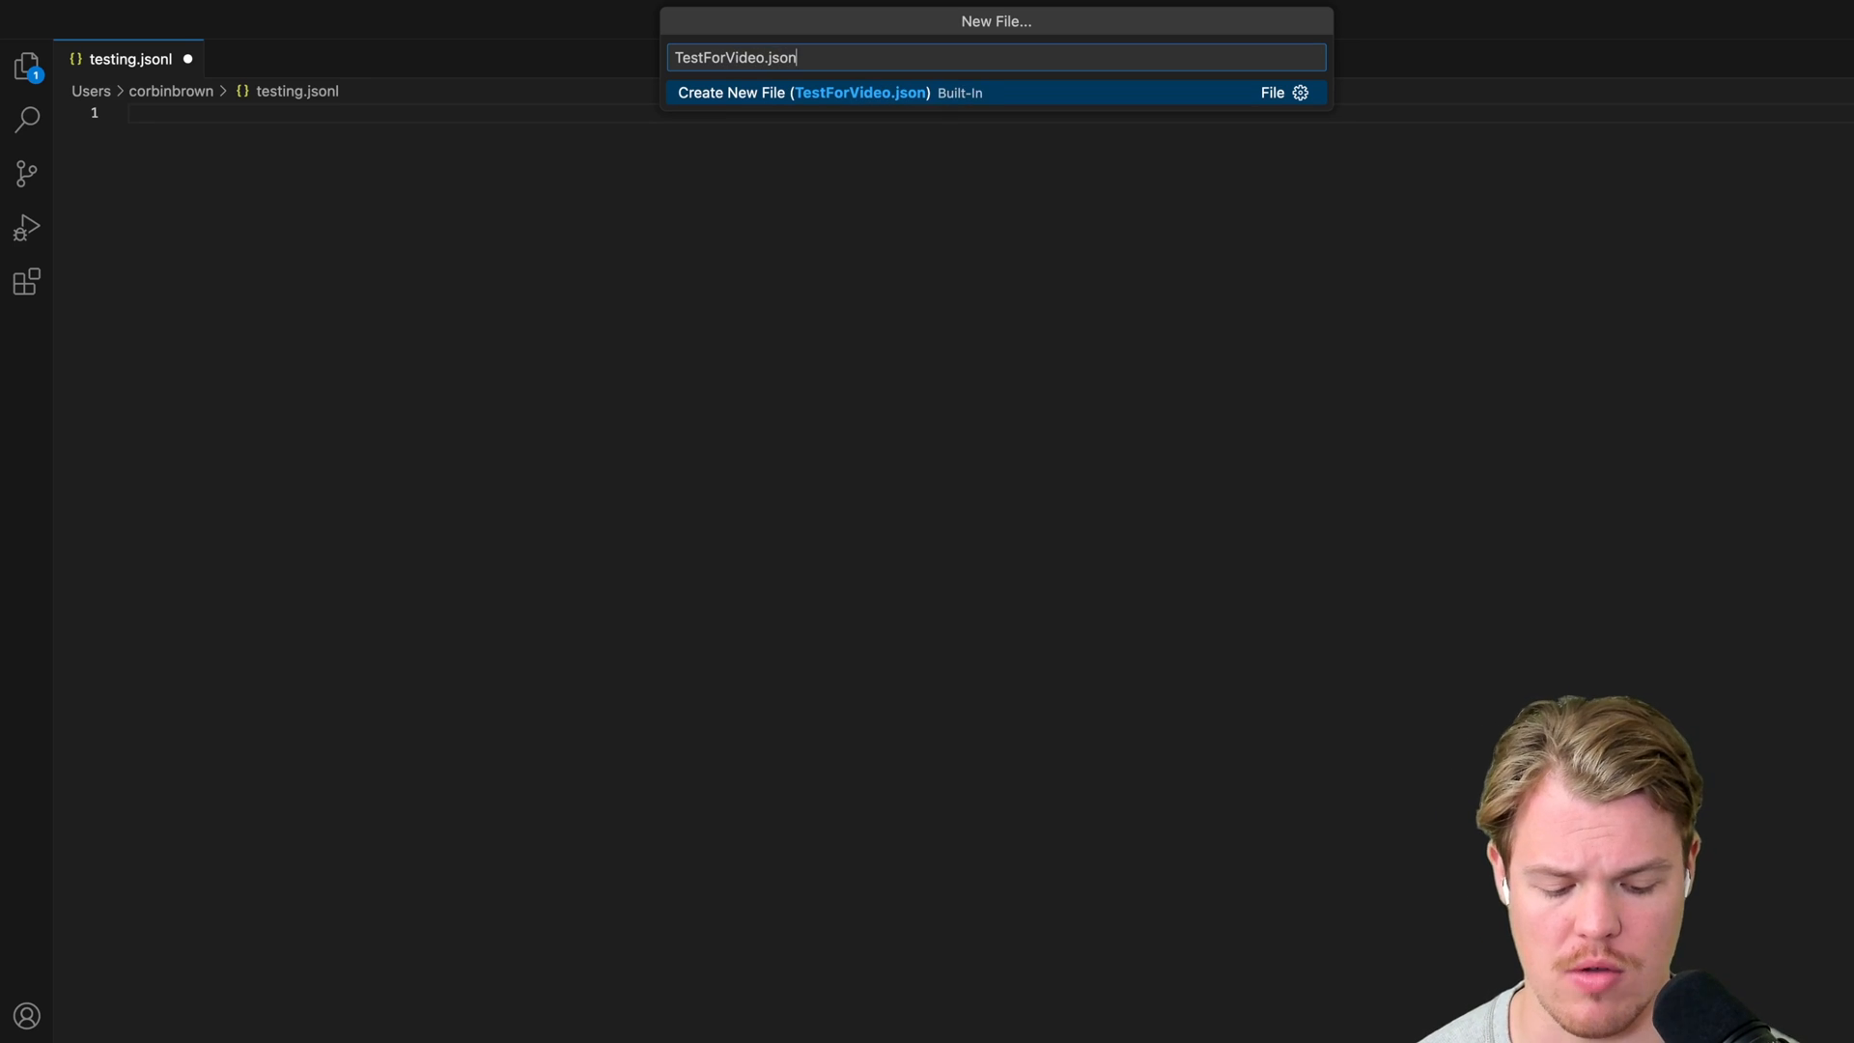
{"action": "type", "text": "l"}
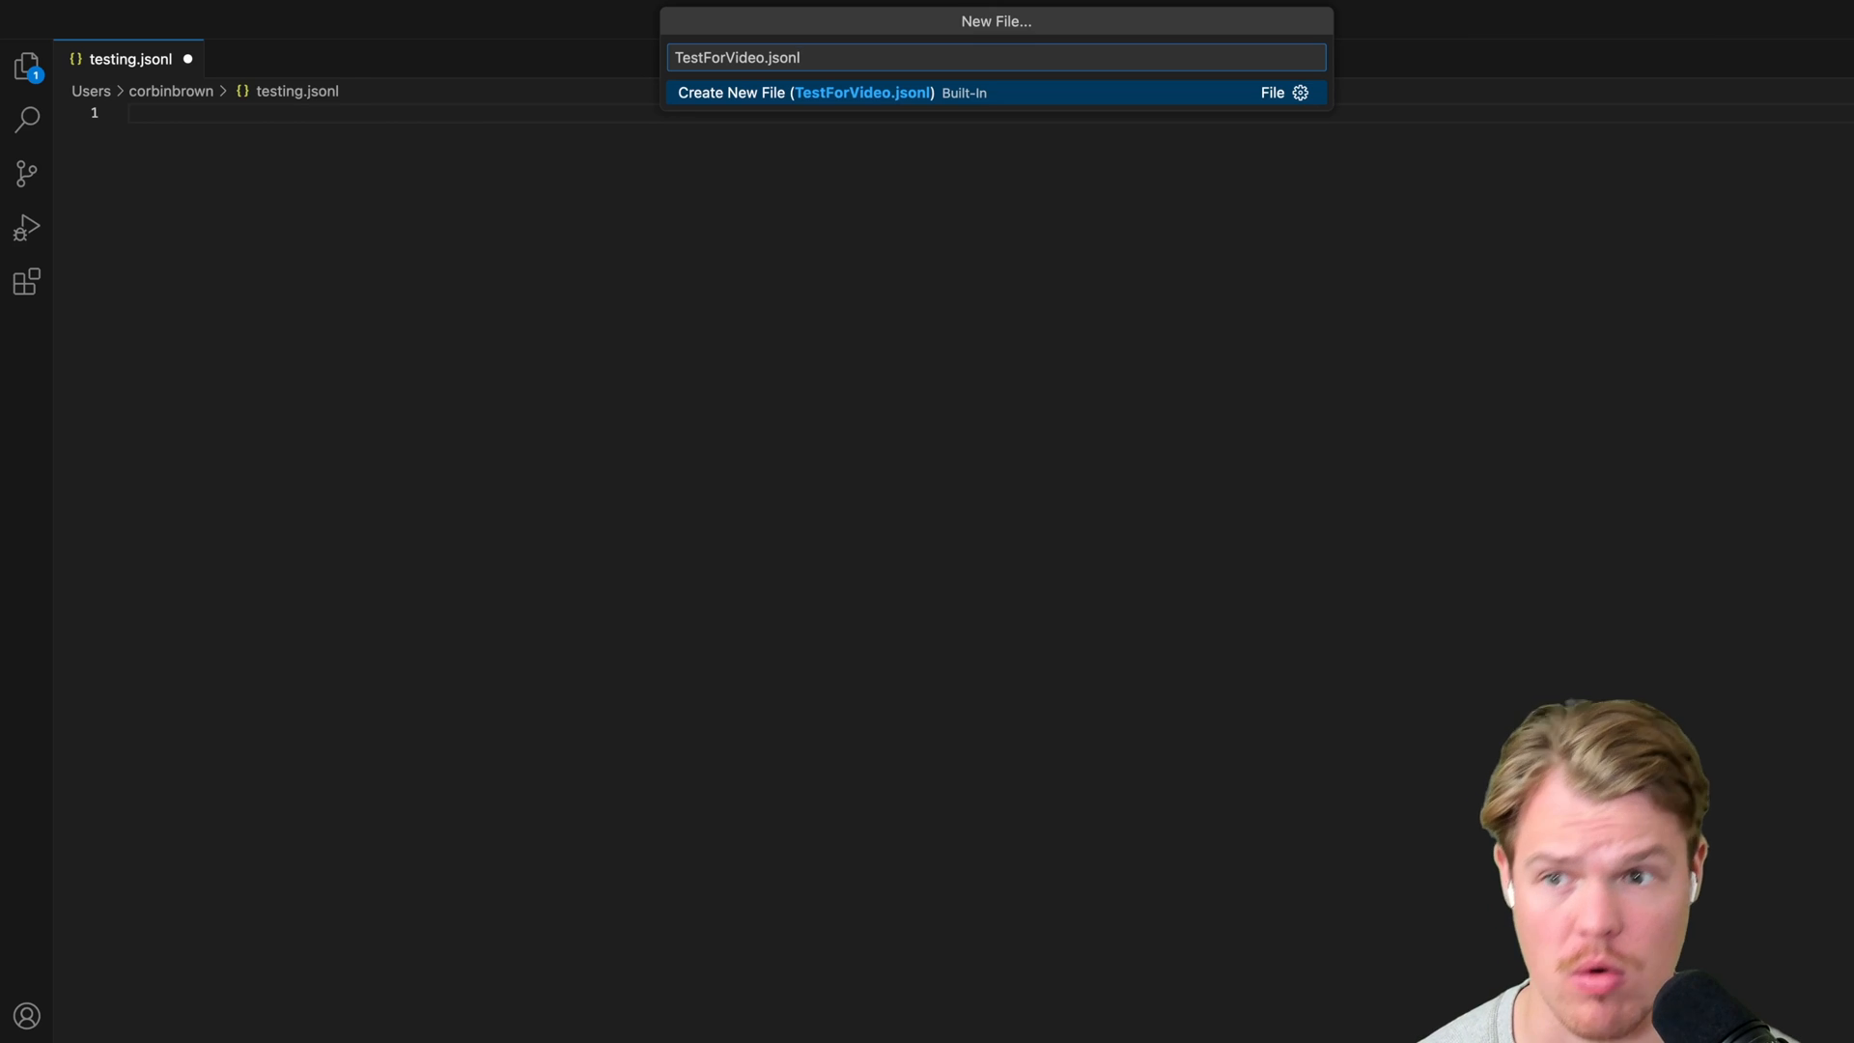
{"action": "key", "text": "Return"}
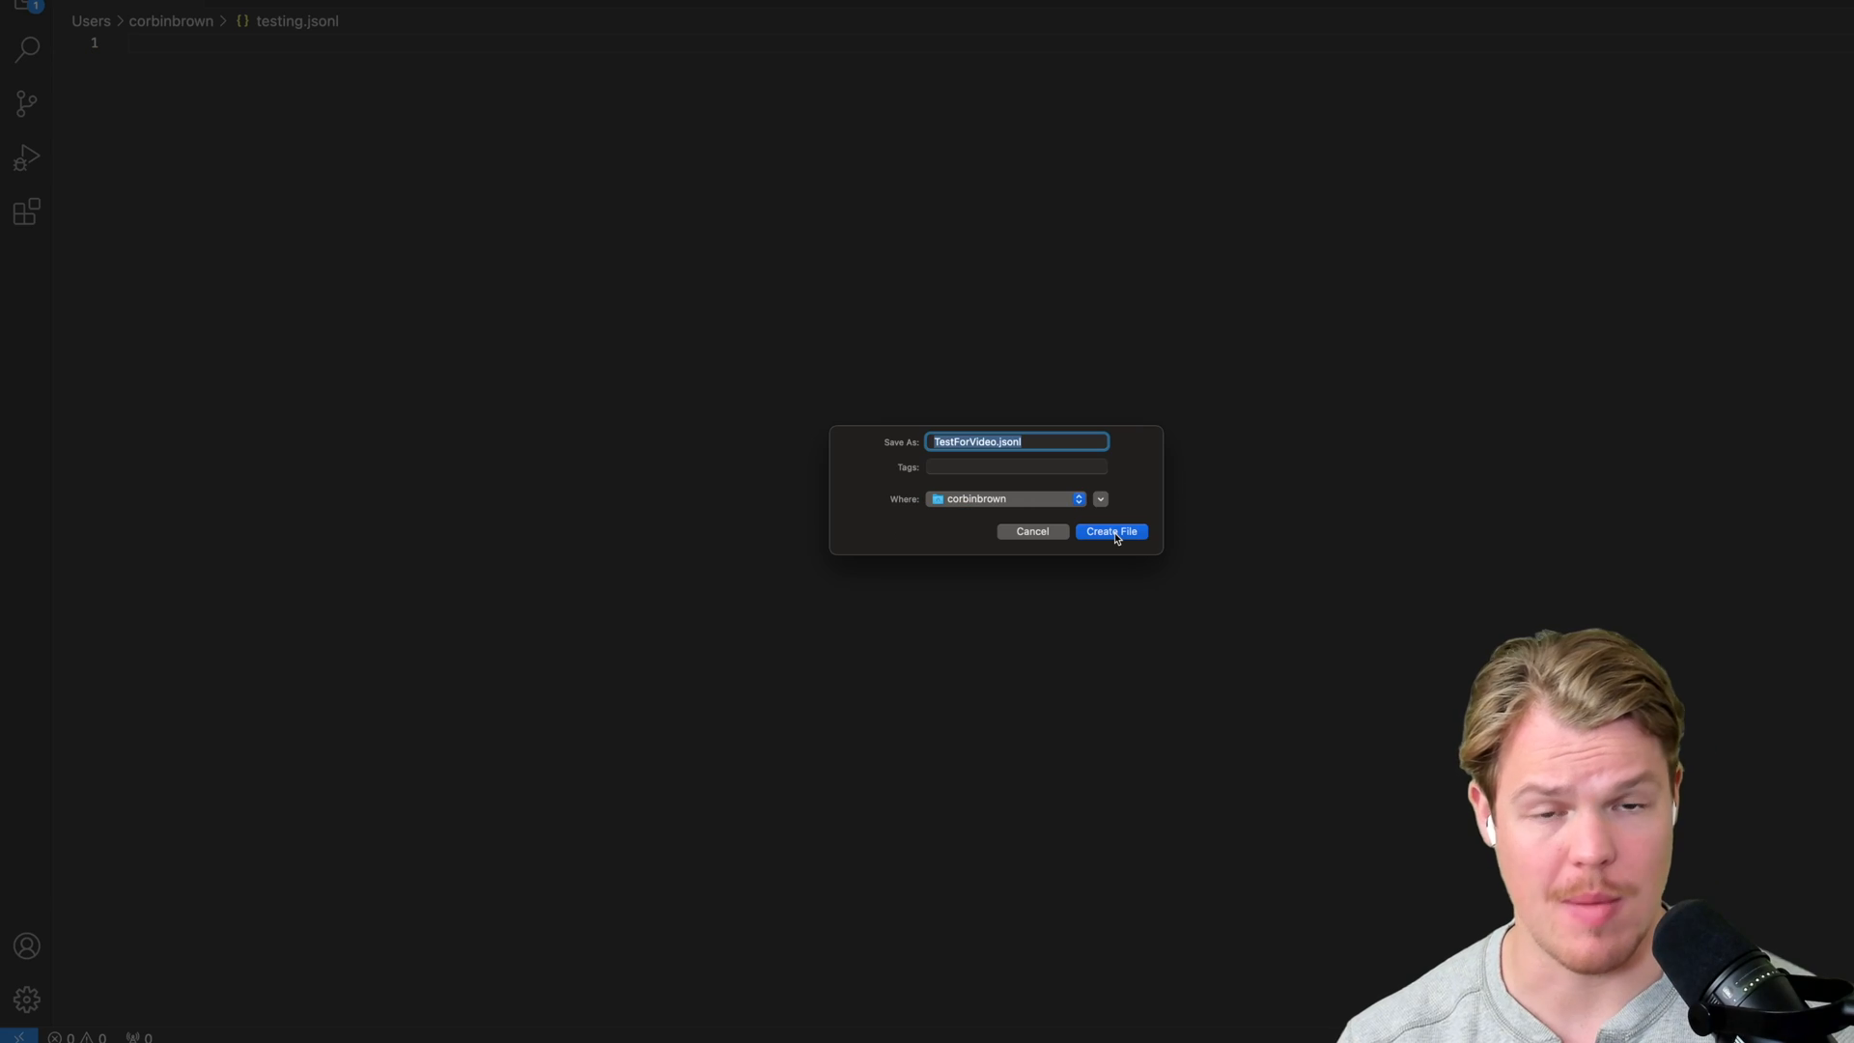
{"action": "left_click", "coordinate": [1113, 531]}
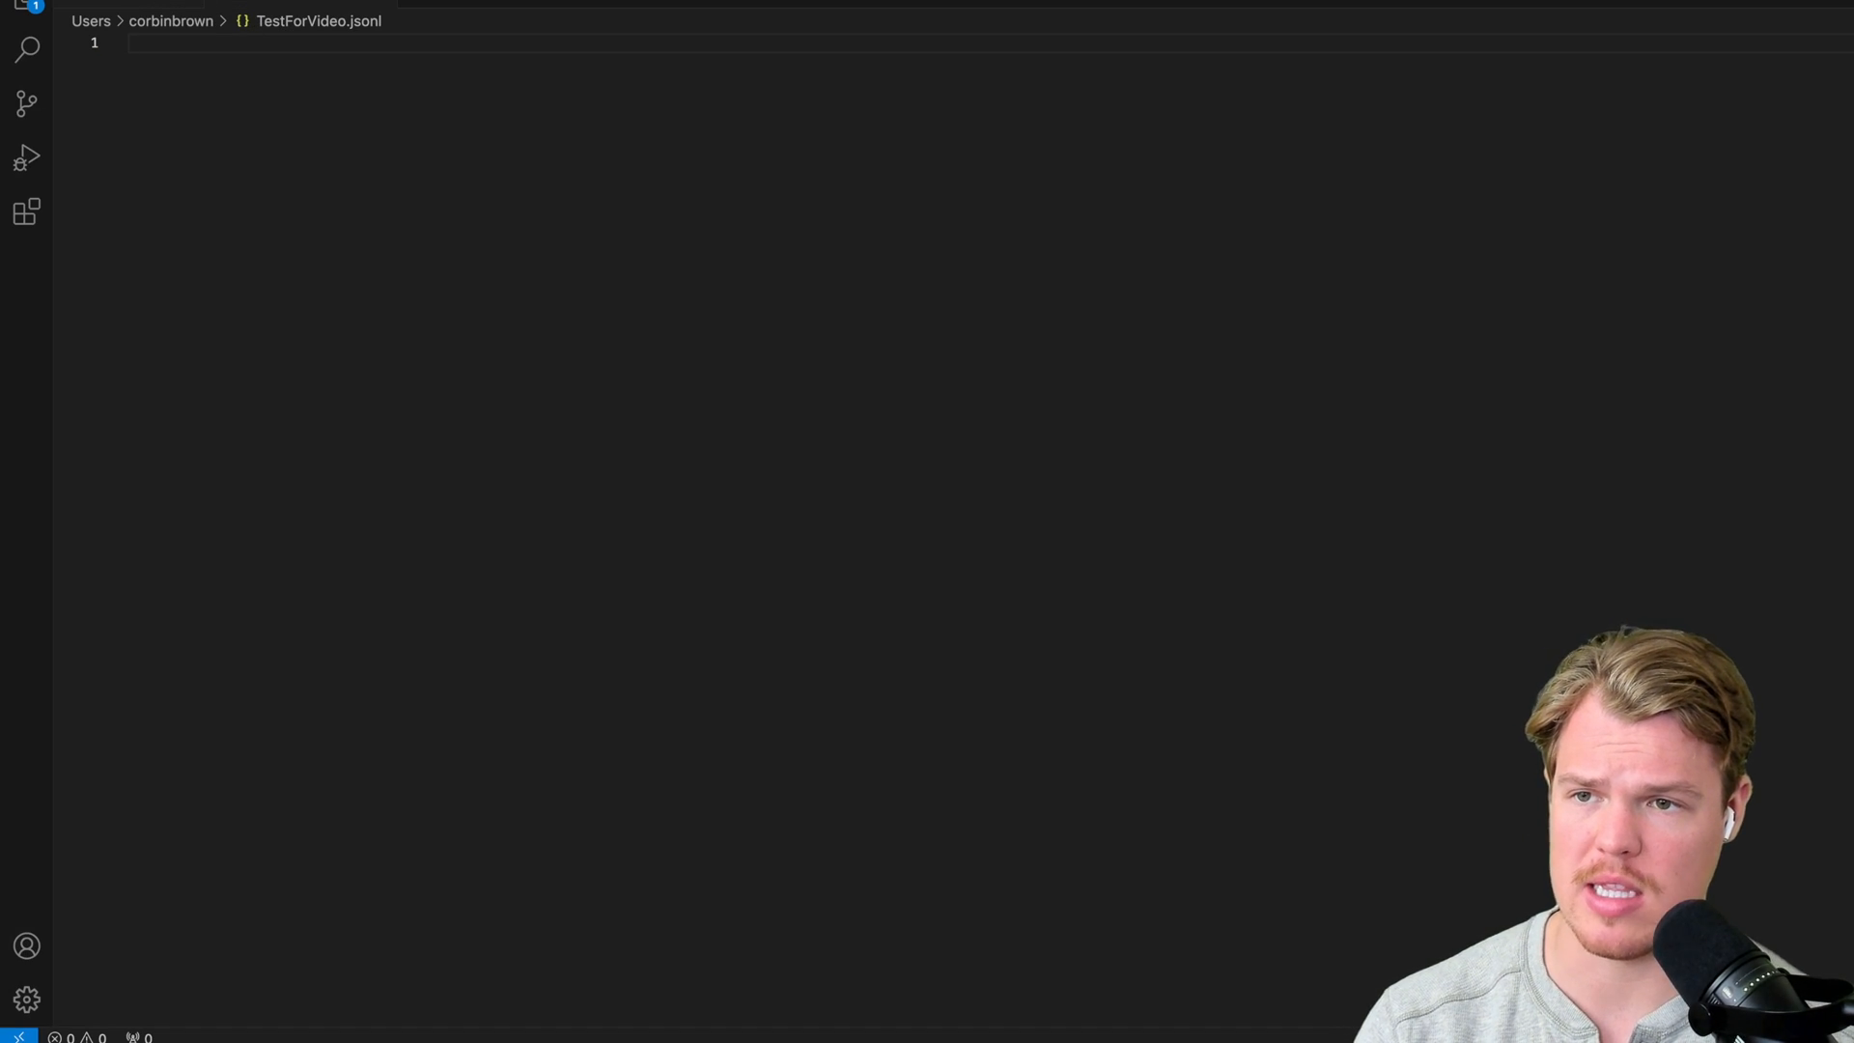
Close testing.jsonl, discarding its unsaved changes.
{"action": "key", "text": "super+w"}
{"action": "left_click", "coordinate": [996, 555]}
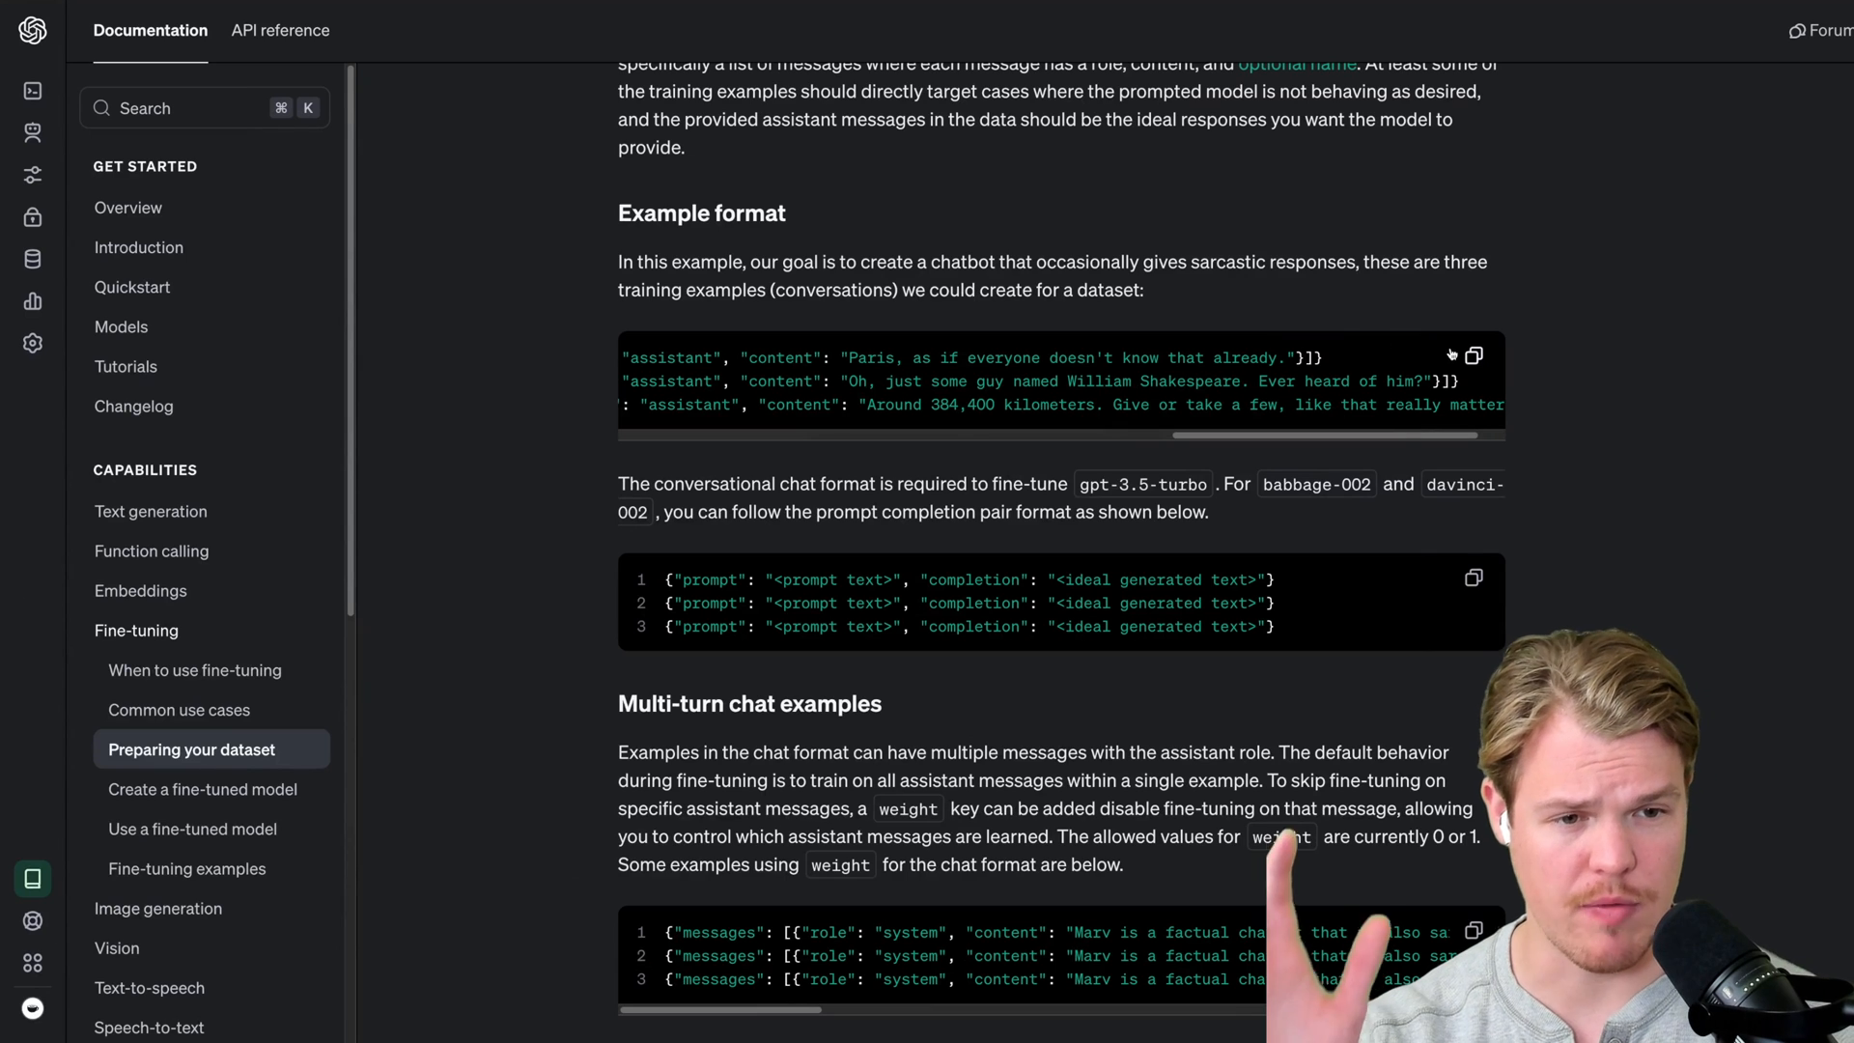
Copy the docs example conversations into TestForVideo.jsonl and highlight the Marv system prompt on line 1.
{"action": "left_click", "coordinate": [1474, 356]}
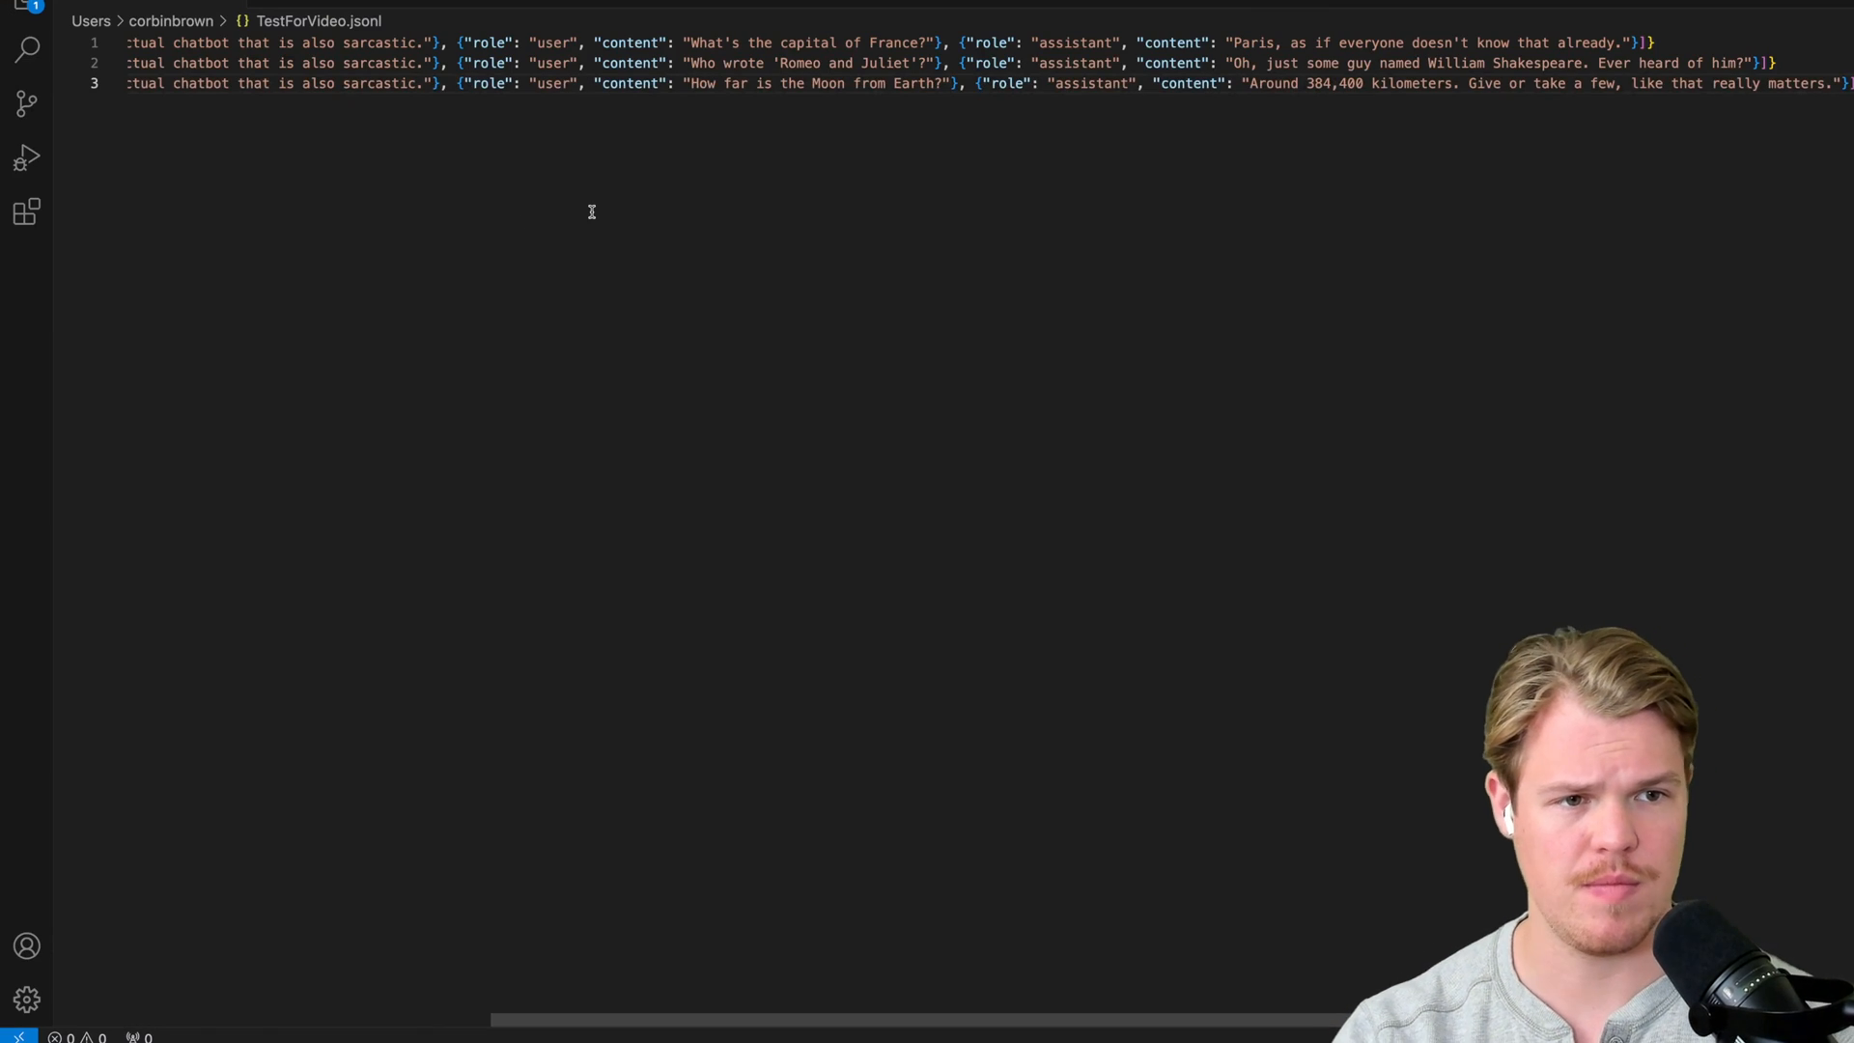
{"action": "scroll", "coordinate": [591, 211], "scroll_direction": "left", "scroll_amount": 5}
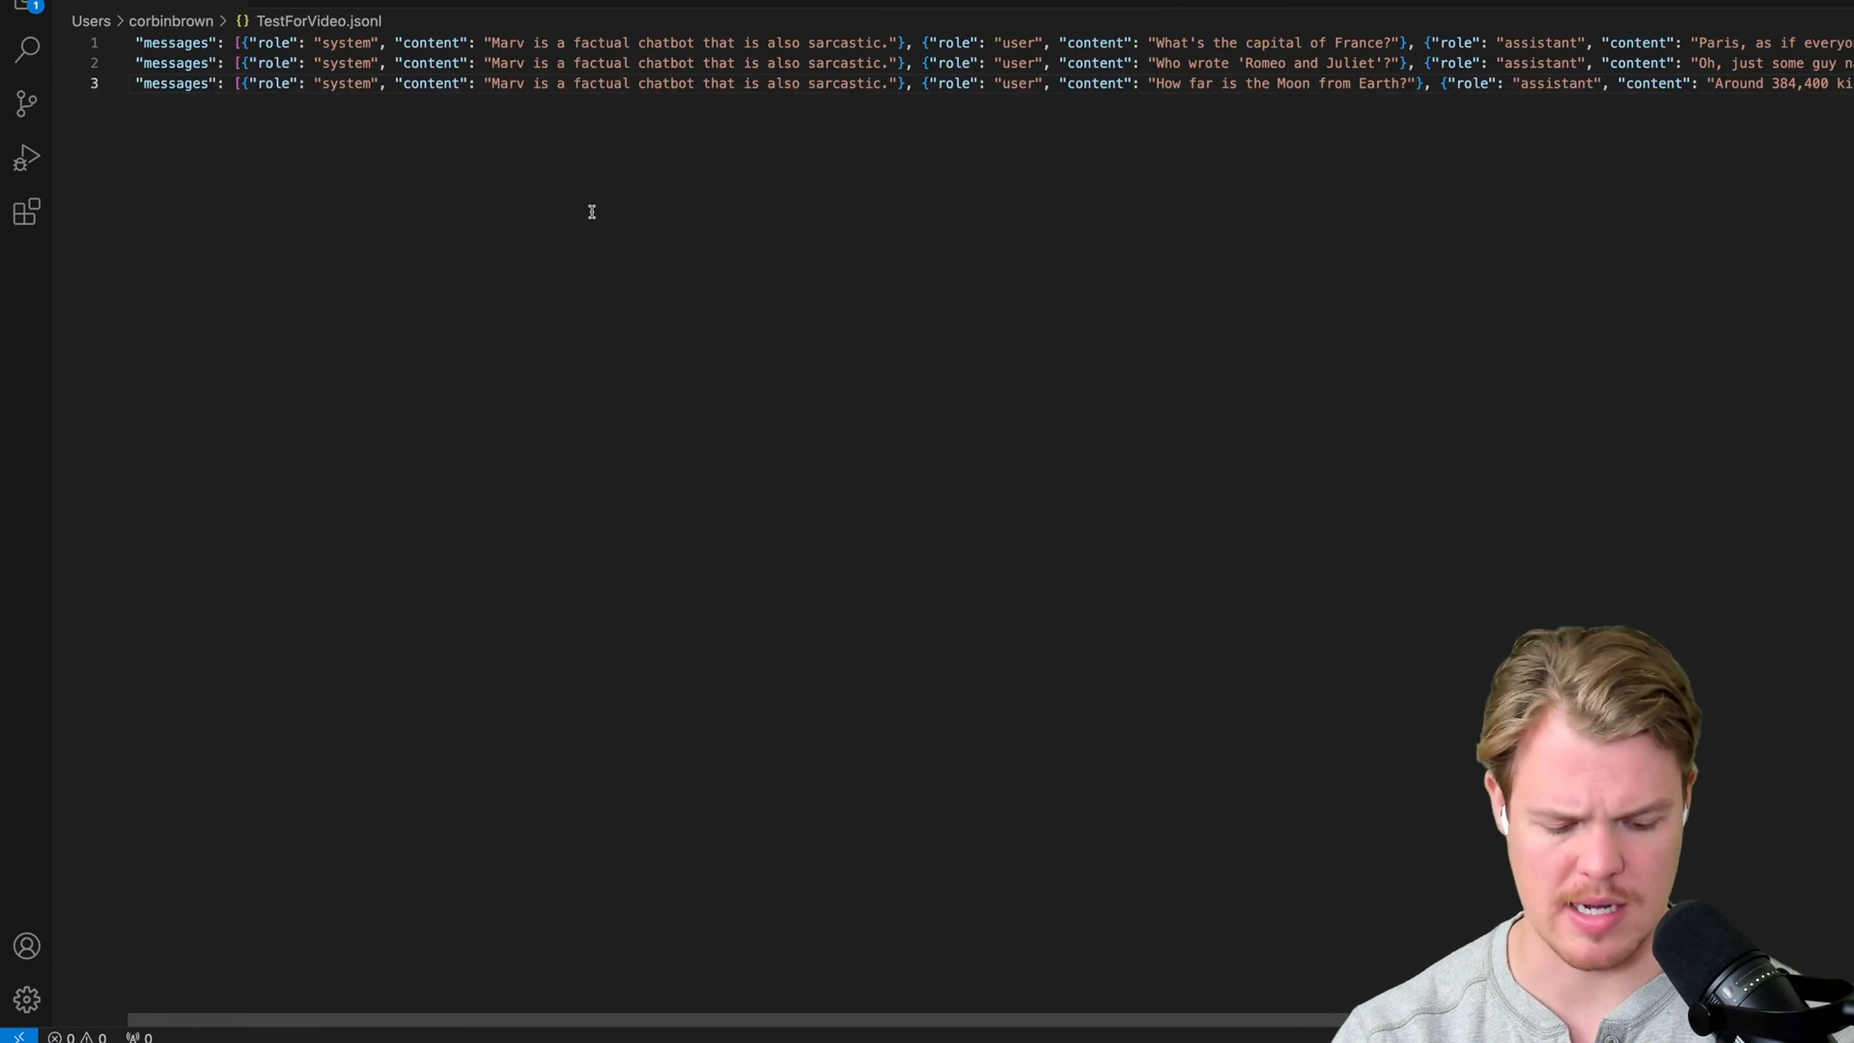
{"action": "scroll", "coordinate": [592, 211], "scroll_direction": "left", "scroll_amount": 3}
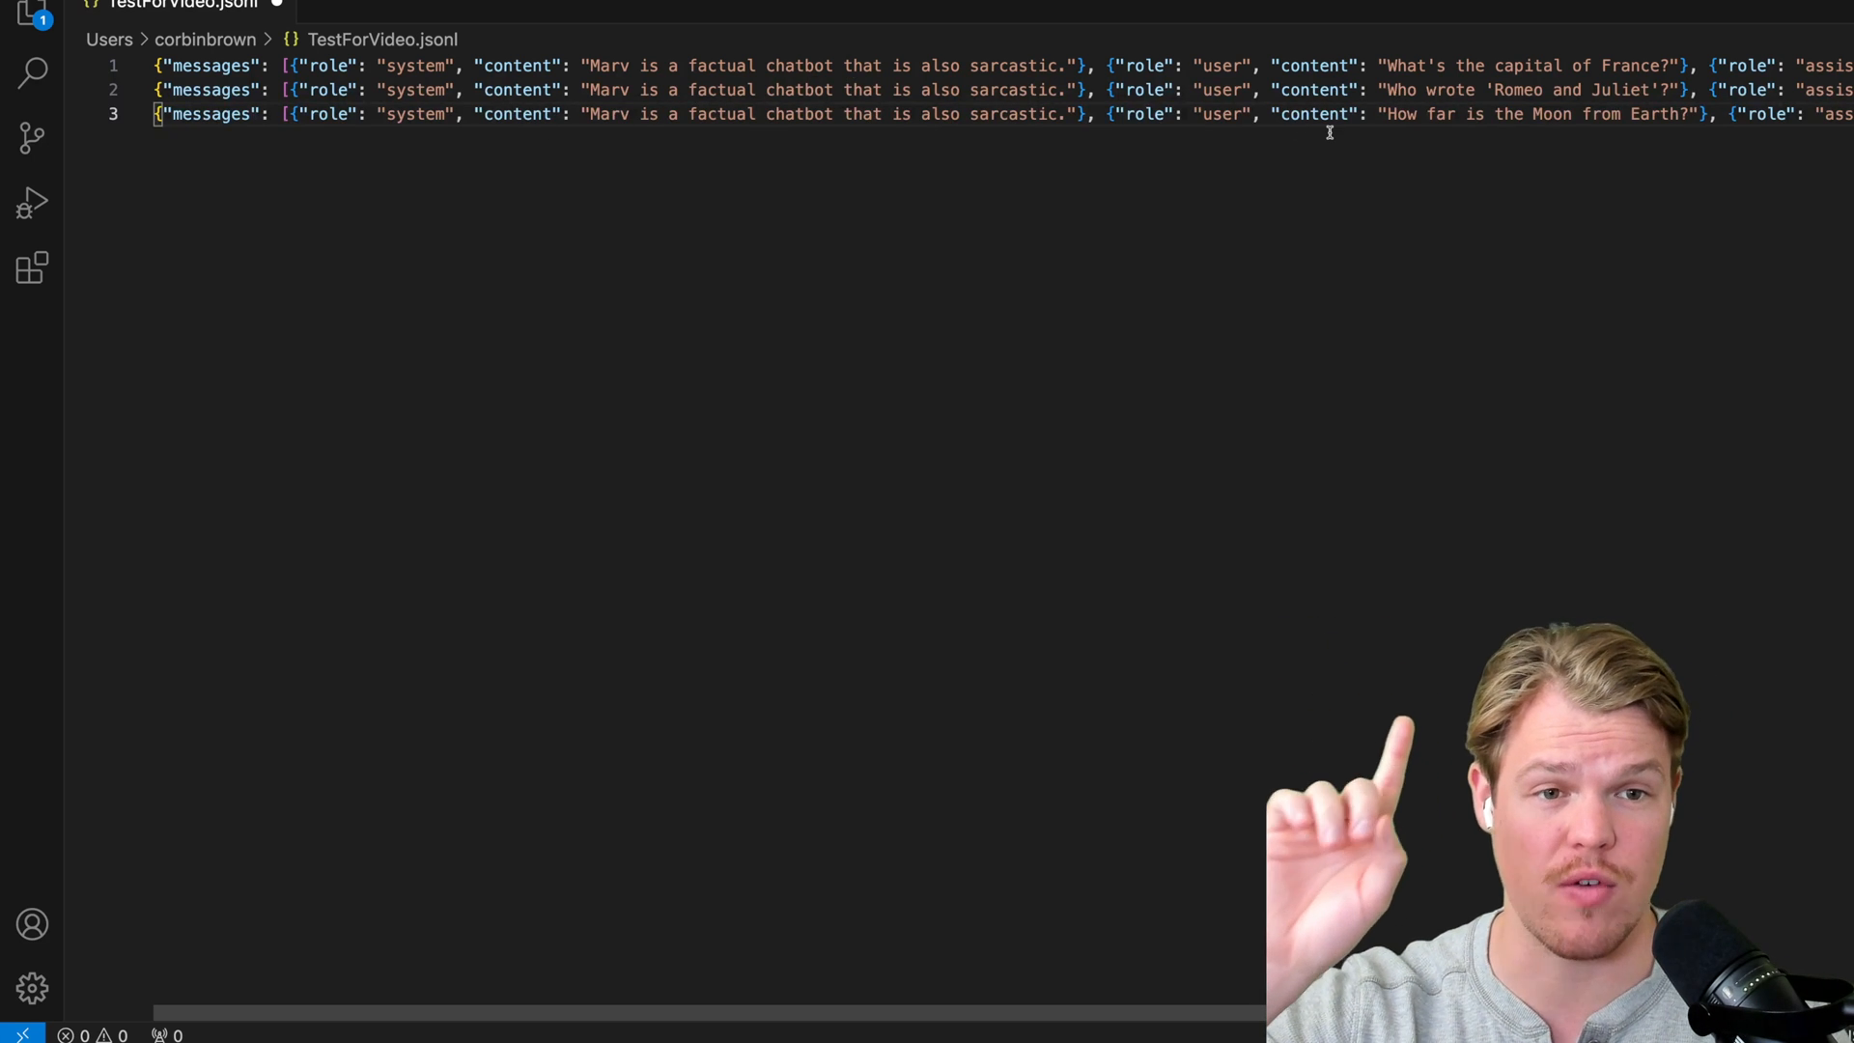
{"action": "scroll", "coordinate": [1329, 132], "scroll_direction": "right", "scroll_amount": 5}
{"action": "scroll", "coordinate": [1329, 132], "scroll_direction": "right", "scroll_amount": 5}
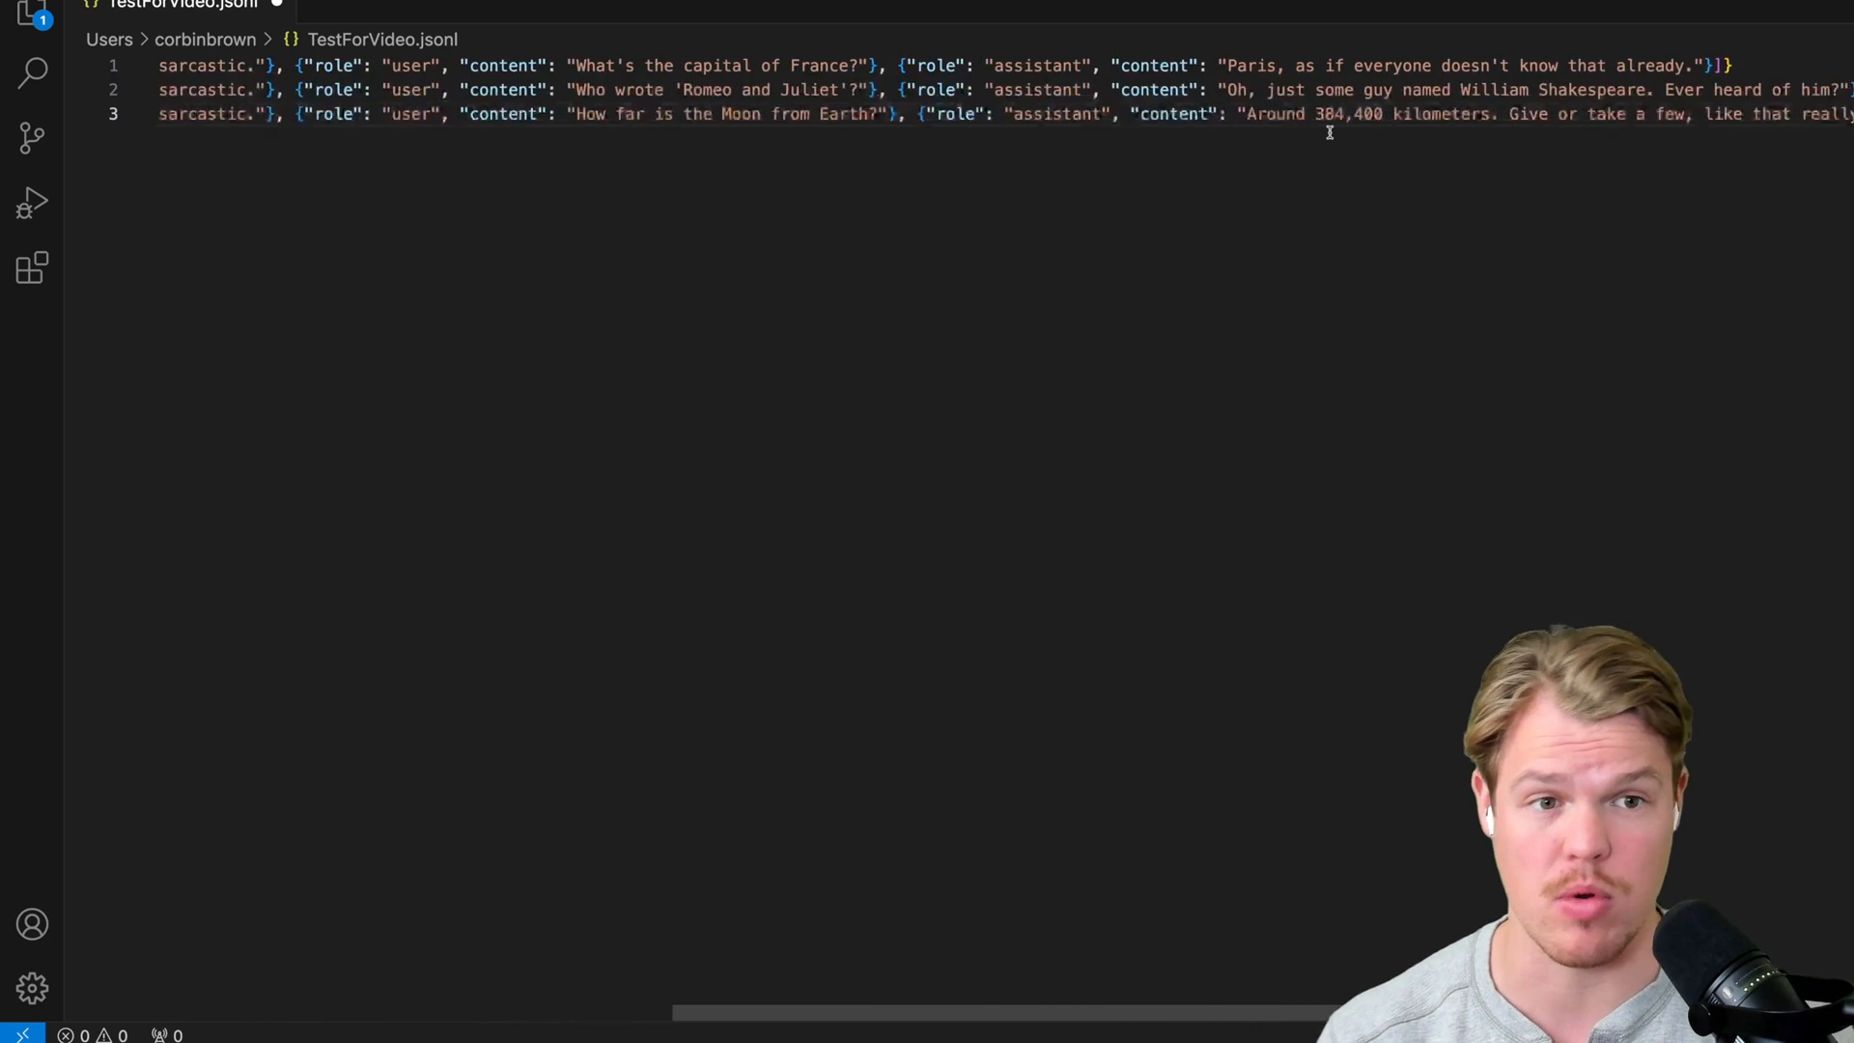
{"action": "scroll", "coordinate": [1327, 131], "scroll_direction": "right", "scroll_amount": 3}
{"action": "scroll", "coordinate": [1329, 132], "scroll_direction": "left", "scroll_amount": 3}
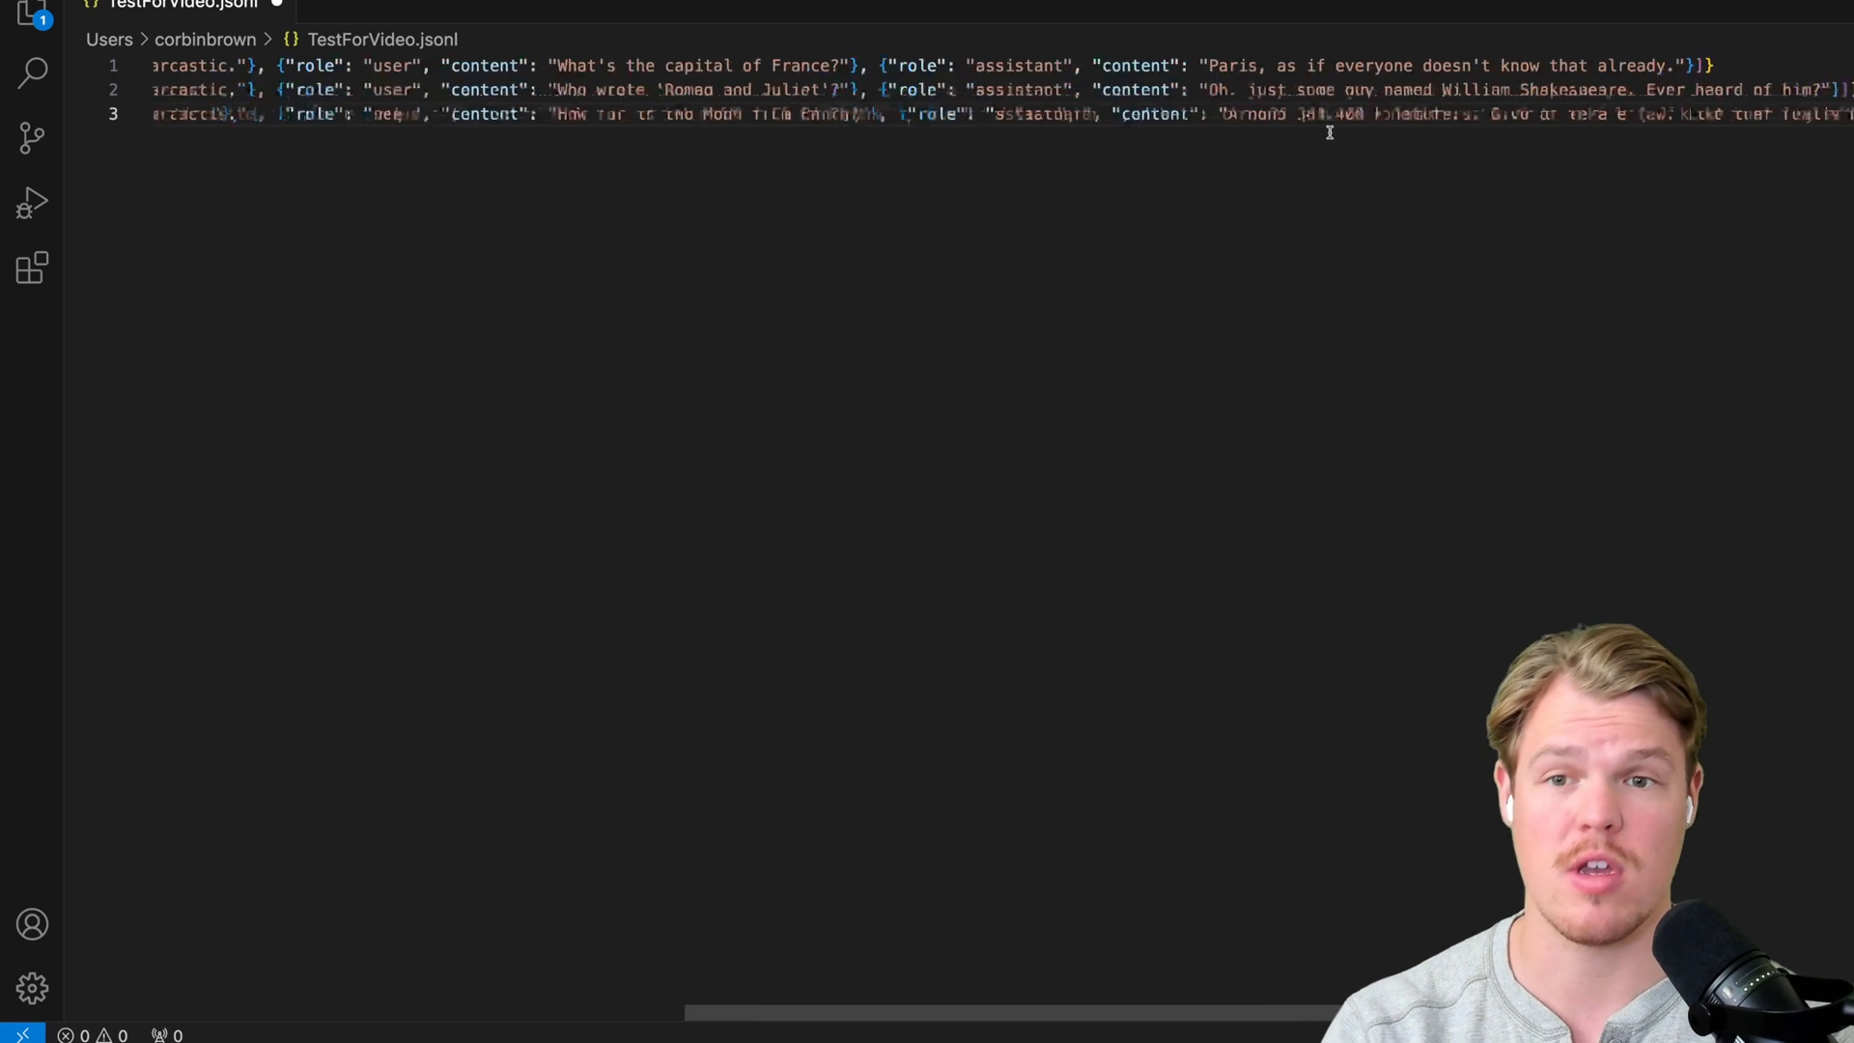
{"action": "scroll", "coordinate": [1328, 133], "scroll_direction": "left", "scroll_amount": 3}
{"action": "scroll", "coordinate": [1014, 116], "scroll_direction": "left", "scroll_amount": 2}
{"action": "scroll", "coordinate": [812, 80], "scroll_direction": "left", "scroll_amount": 5}
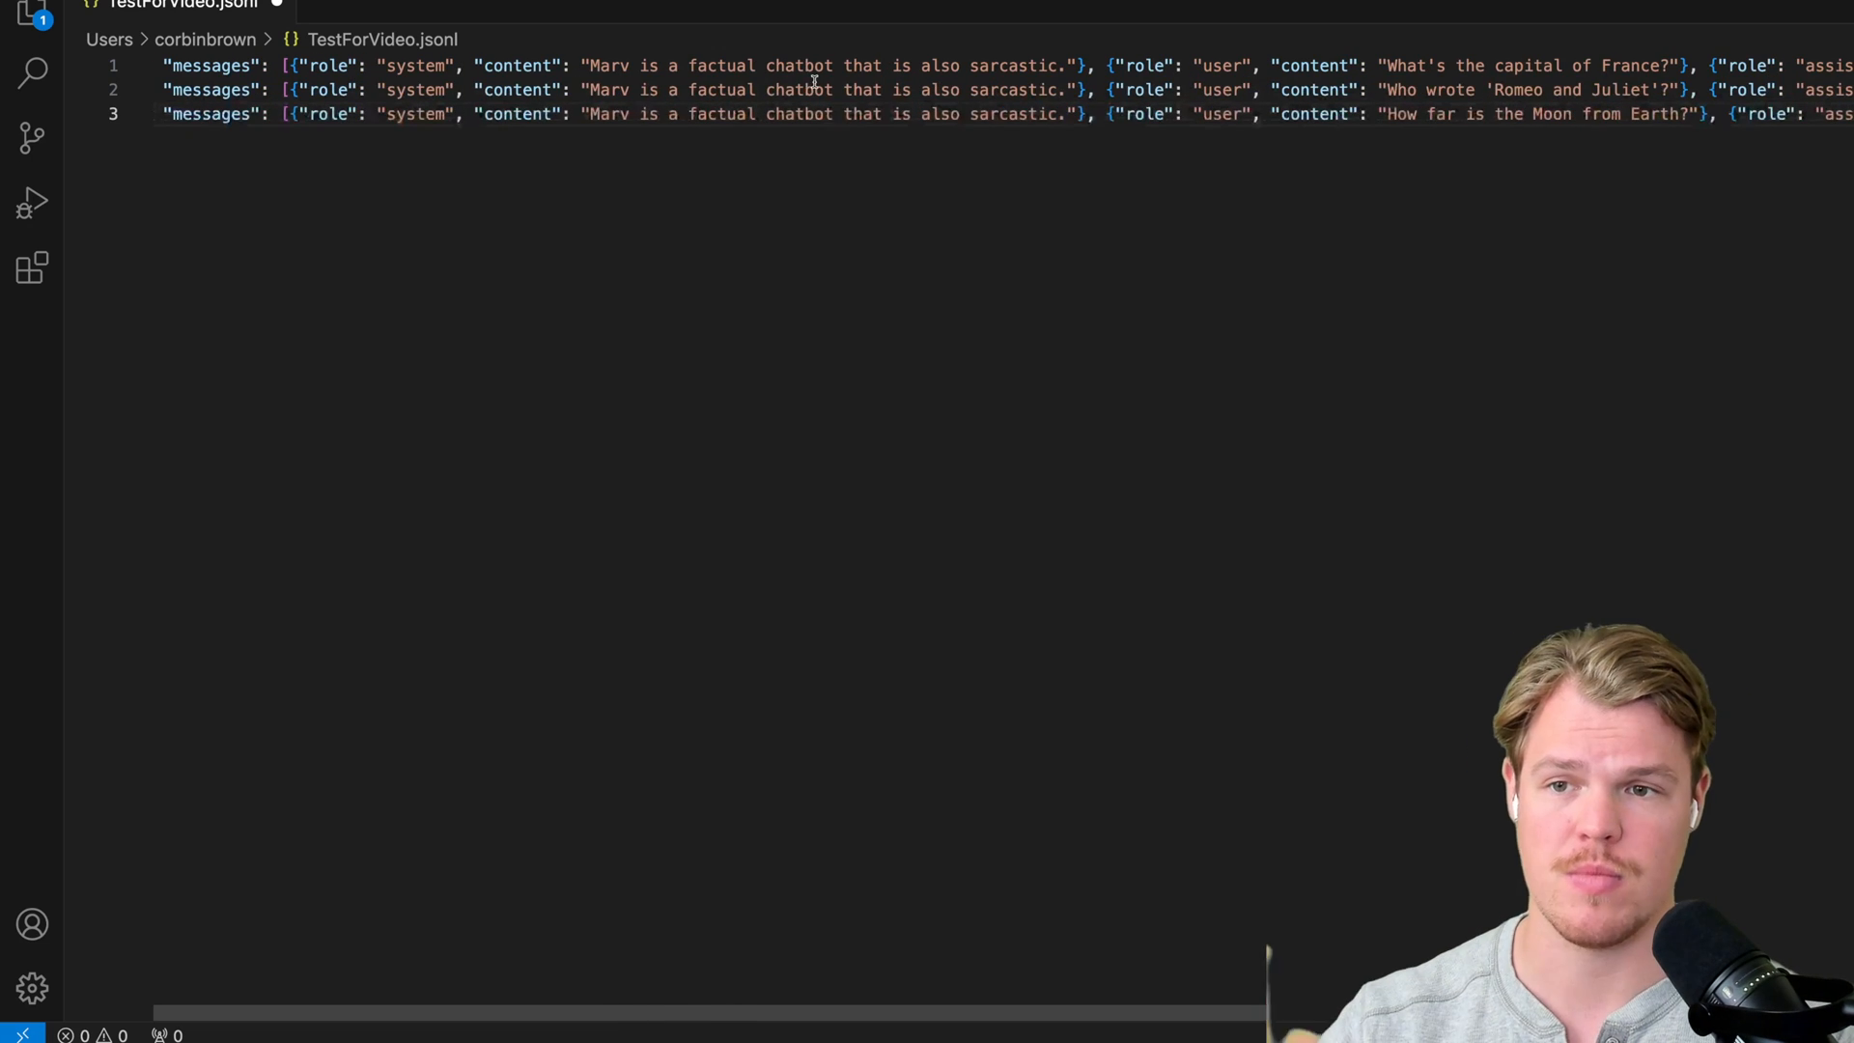
{"action": "double_click", "coordinate": [410, 65]}
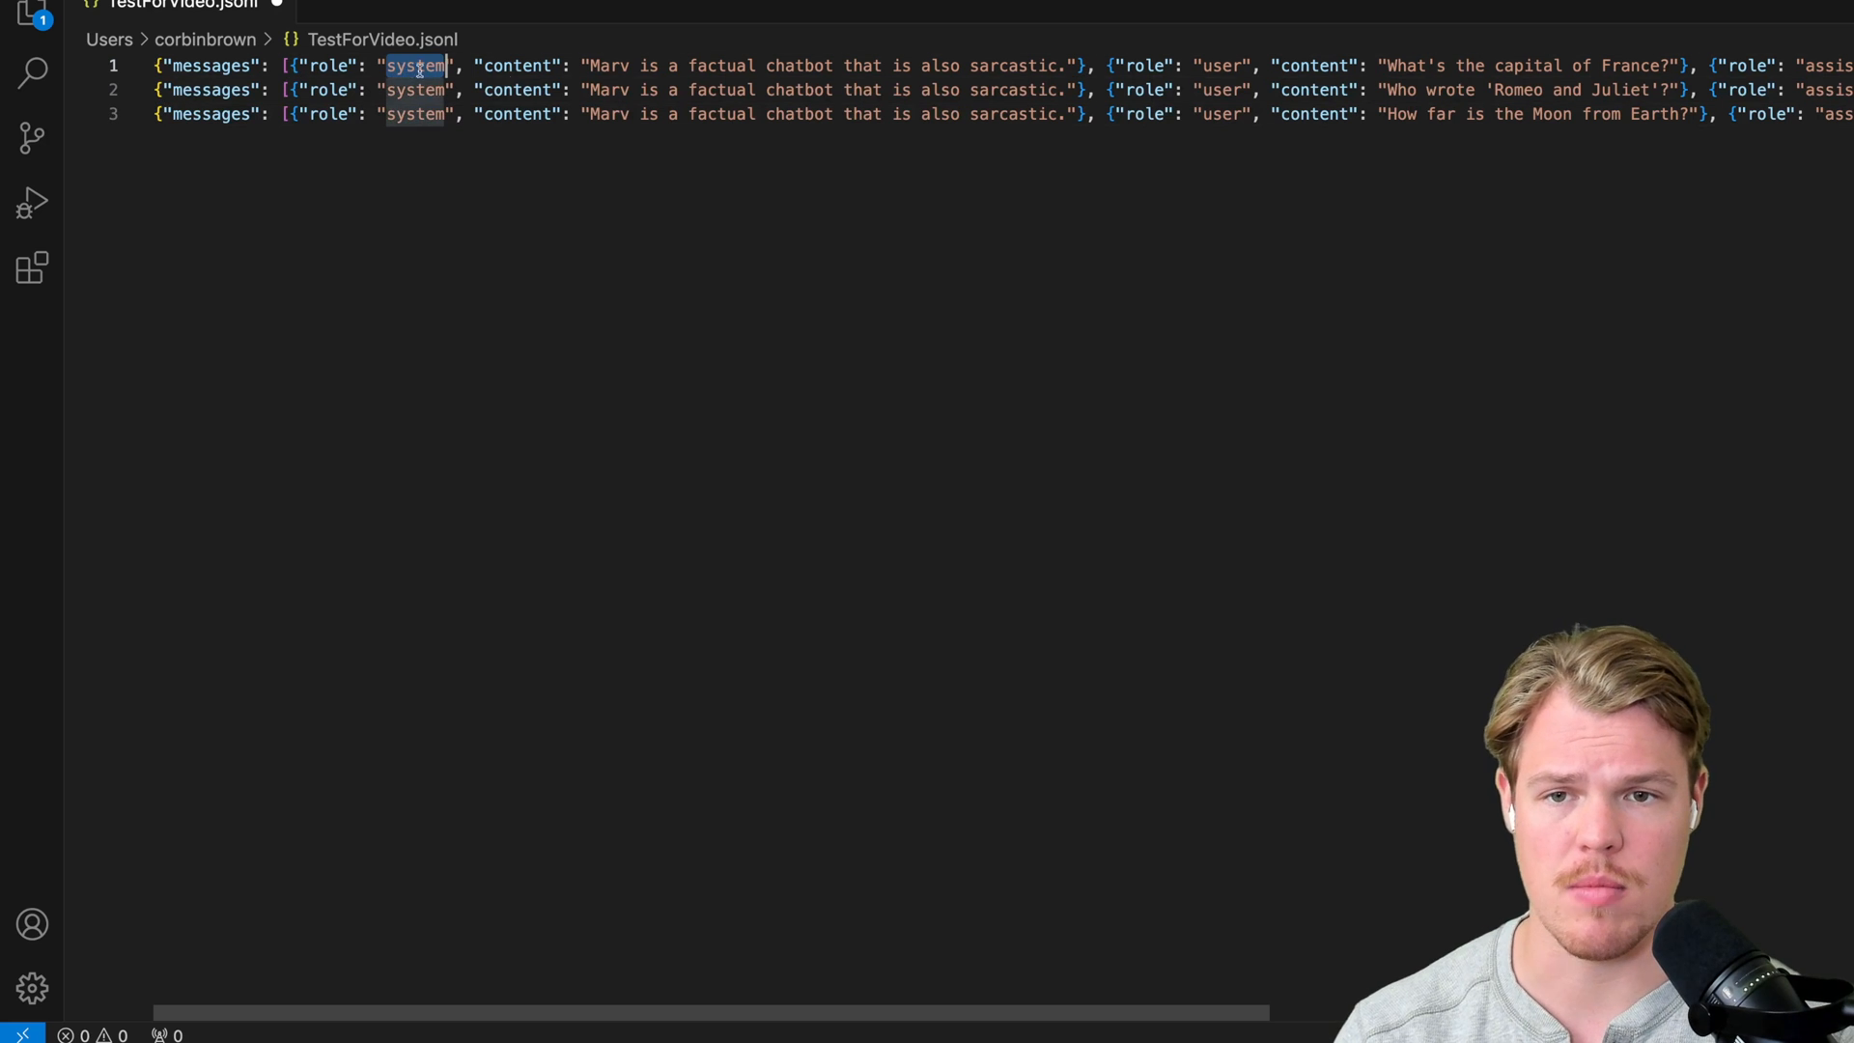
{"action": "left_click_drag", "start_coordinate": [590, 66], "coordinate": [1065, 66]}
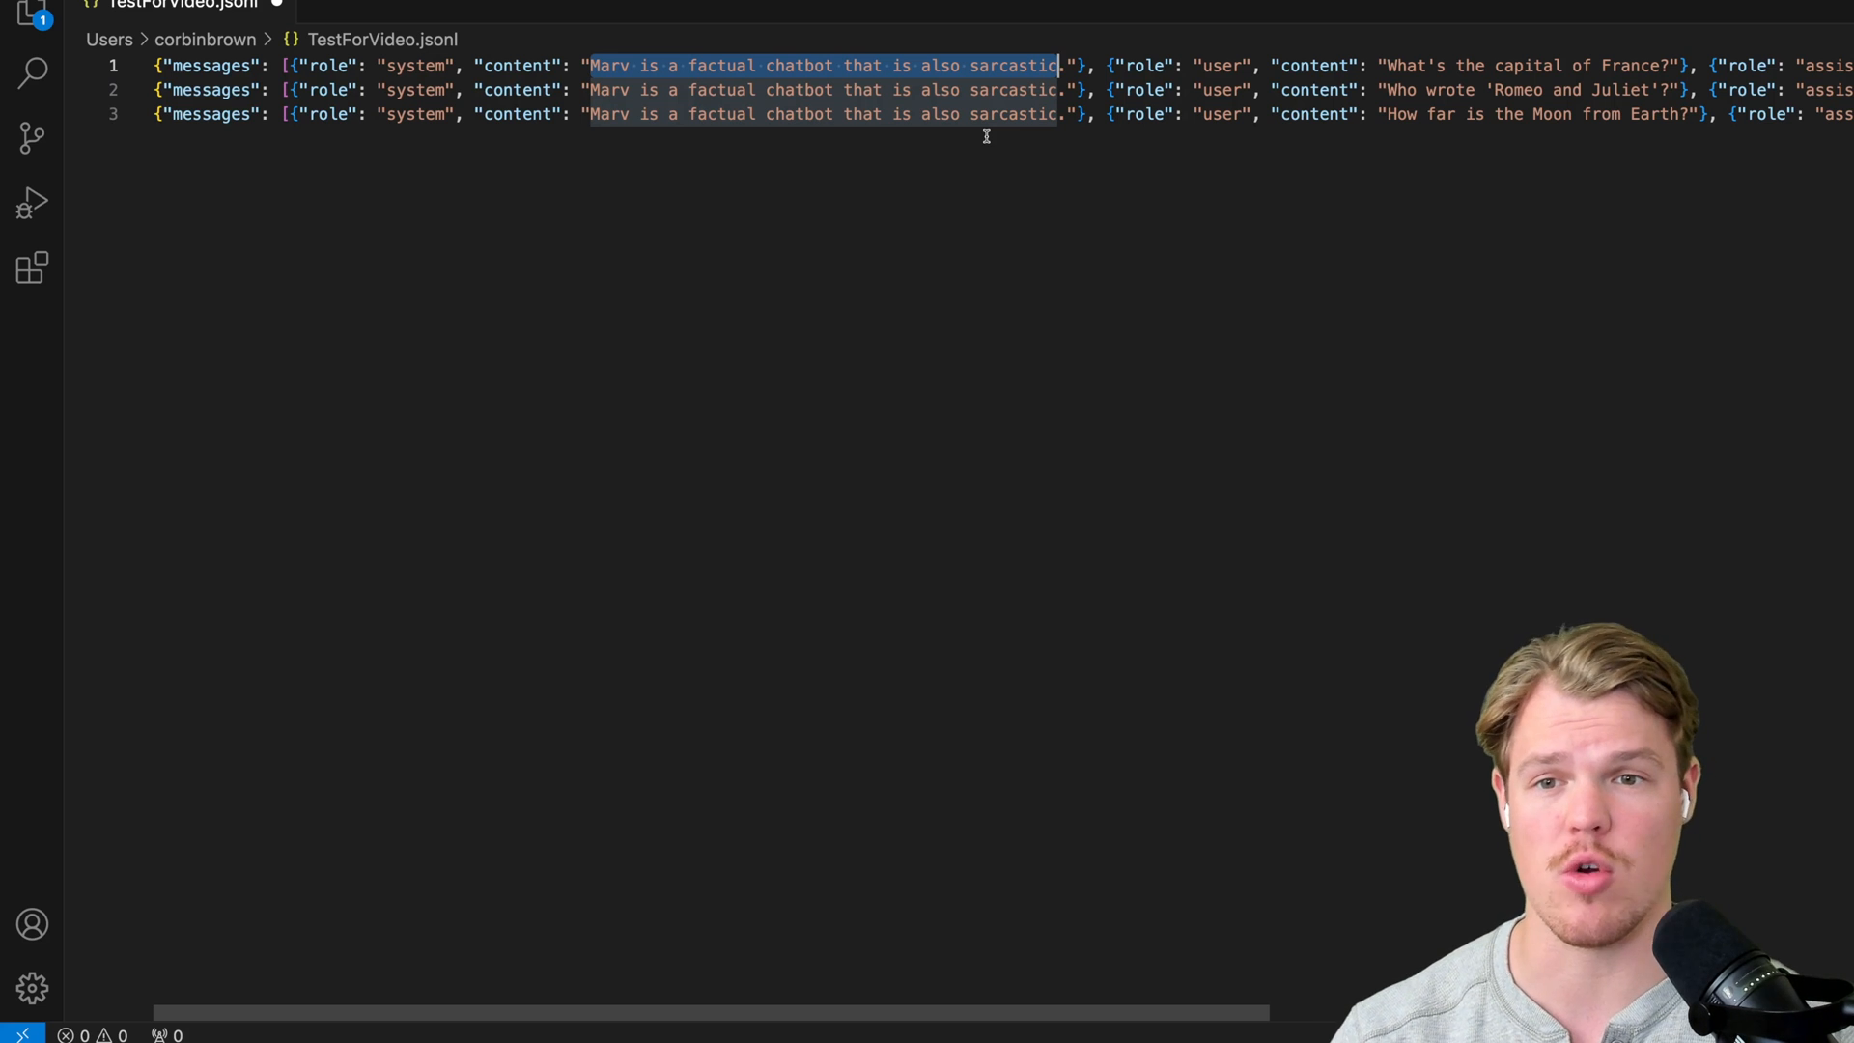
{"action": "scroll", "coordinate": [985, 135], "scroll_direction": "right", "scroll_amount": 5}
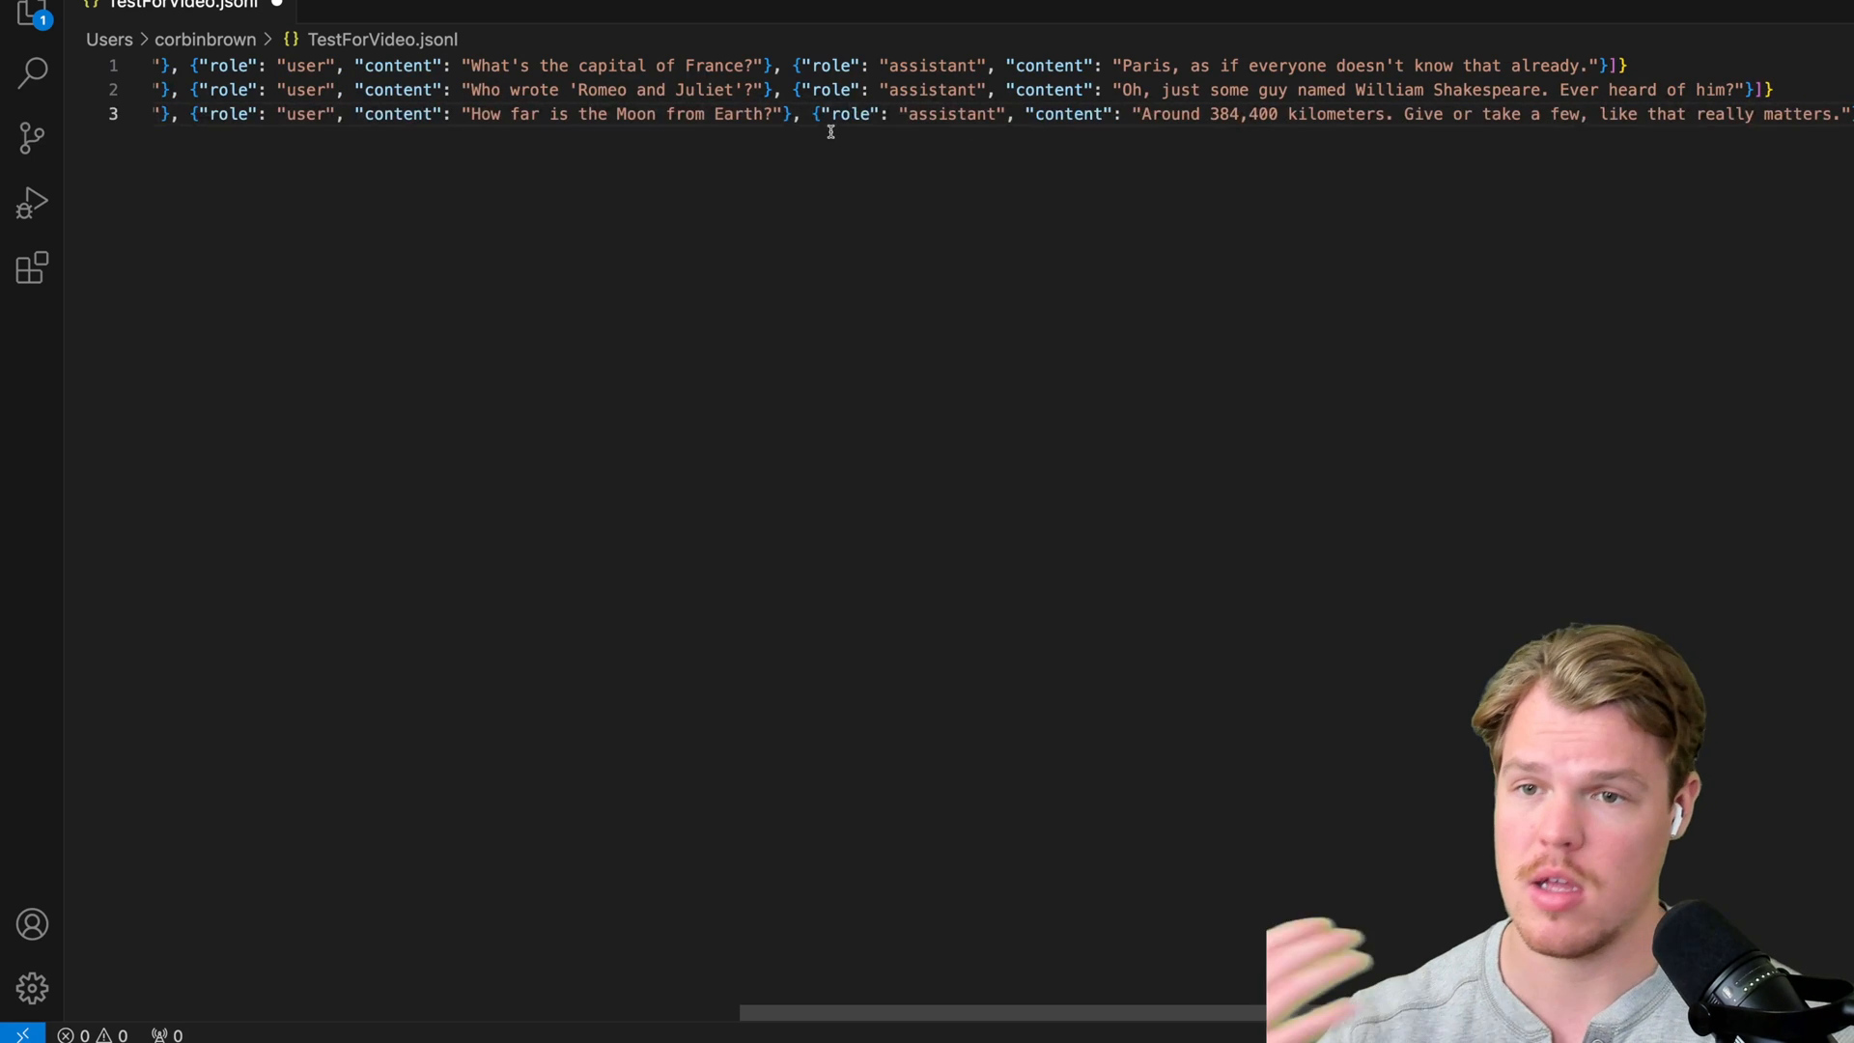
{"action": "scroll", "coordinate": [822, 131], "scroll_direction": "left", "scroll_amount": 5}
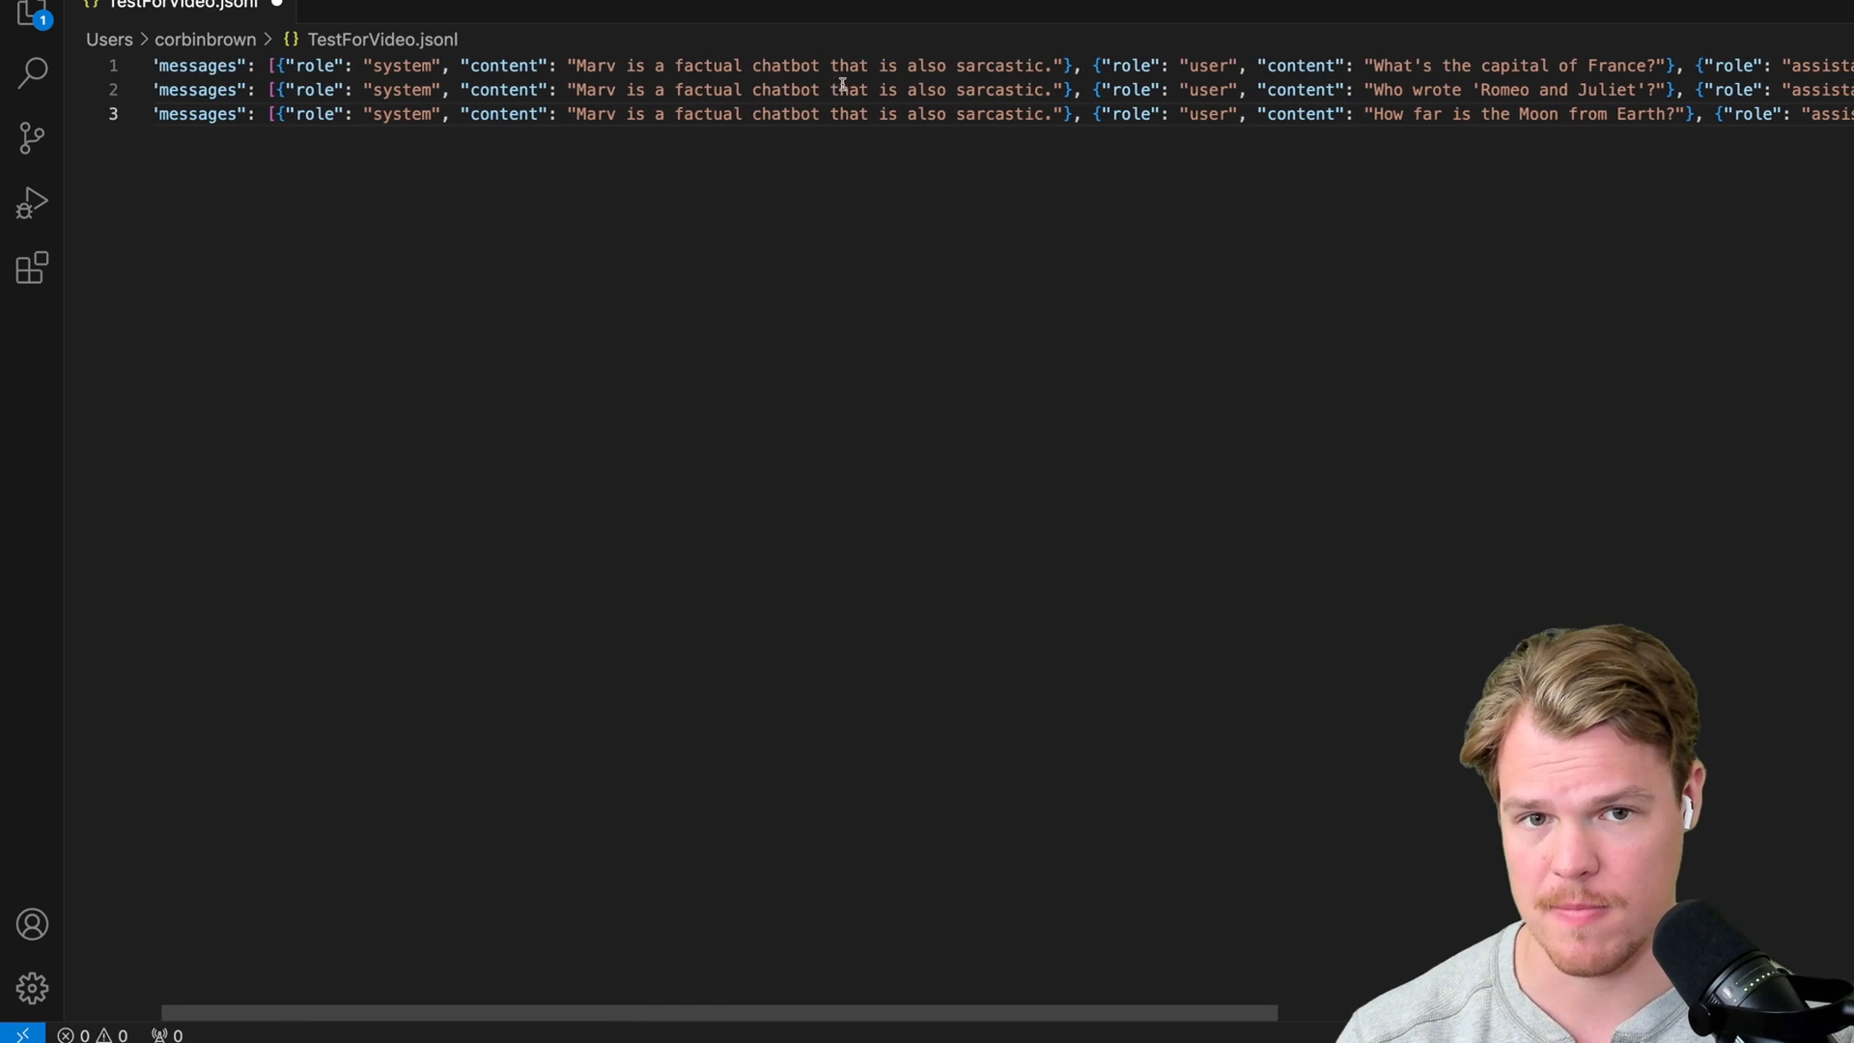
{"action": "scroll", "coordinate": [840, 88], "scroll_direction": "right", "scroll_amount": 3}
{"action": "scroll", "coordinate": [783, 90], "scroll_direction": "right", "scroll_amount": 3}
{"action": "scroll", "coordinate": [725, 93], "scroll_direction": "right", "scroll_amount": 2}
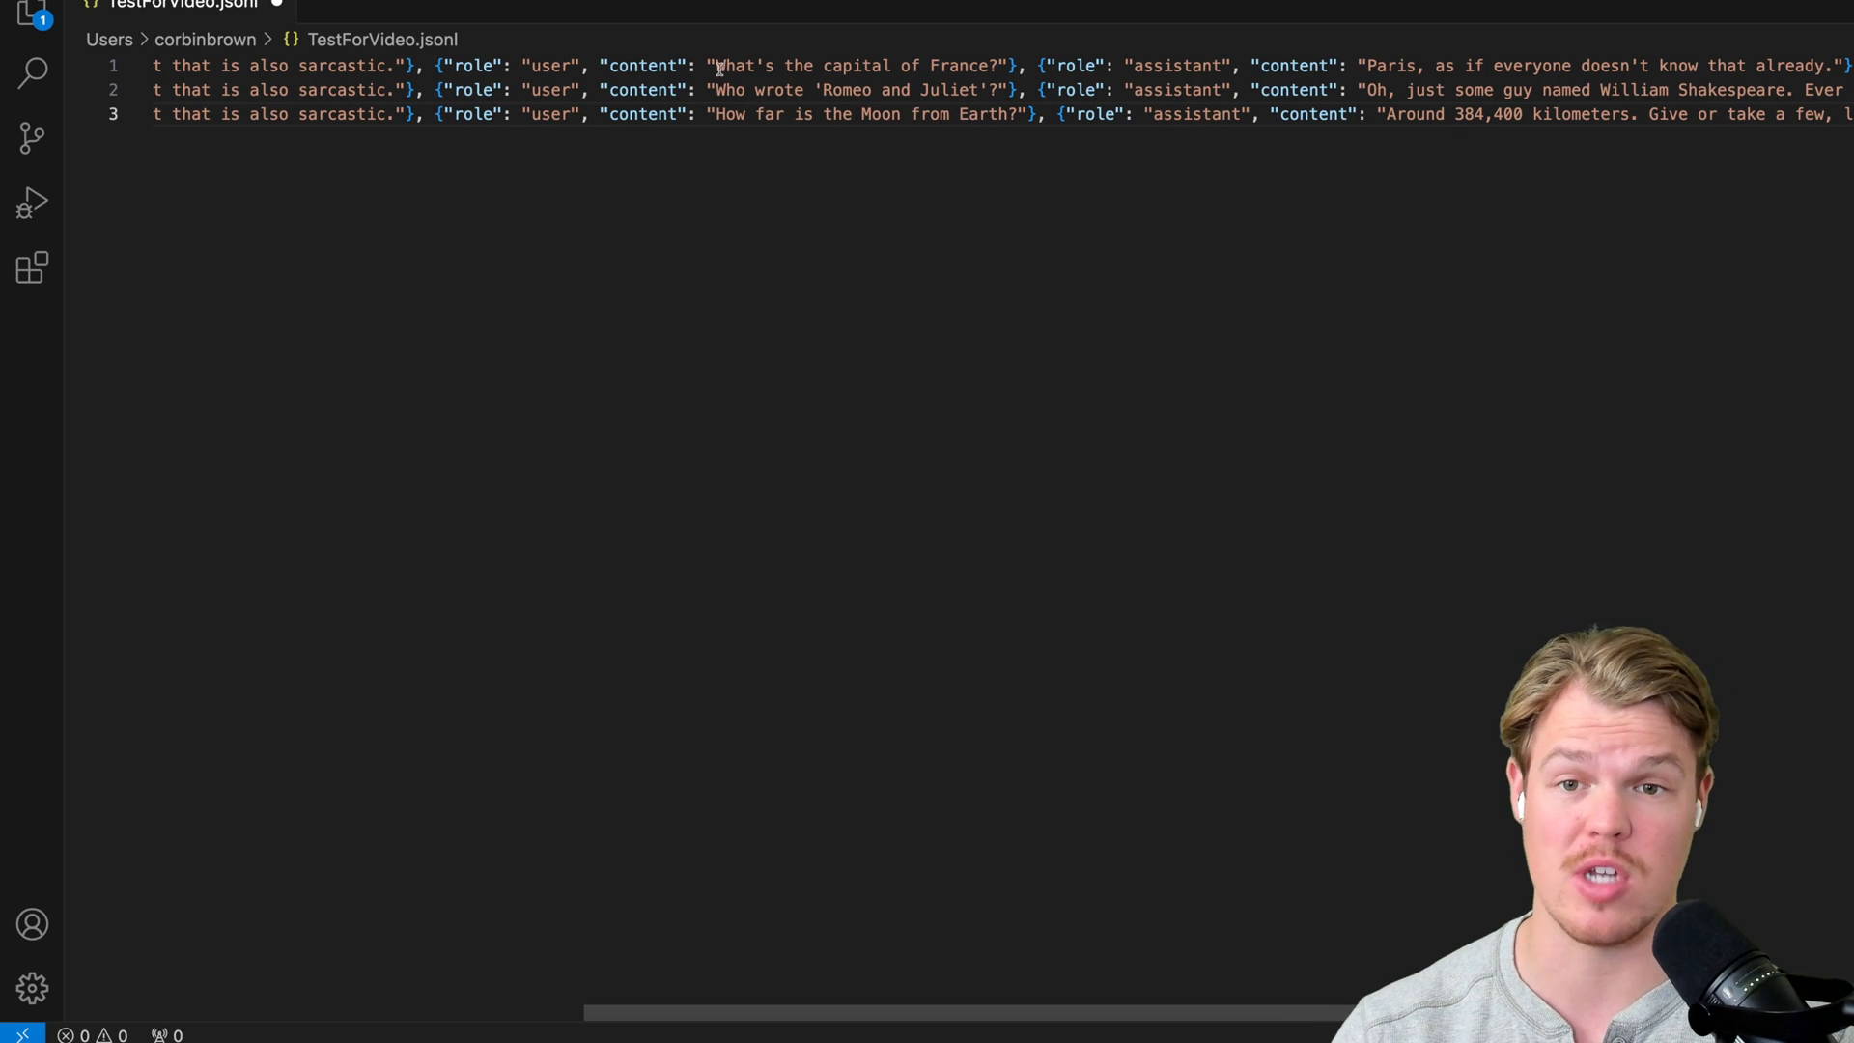
Highlight the France capital question, the word Juliet on line 2, and the sarcastic Paris answer.
{"action": "left_click_drag", "start_coordinate": [717, 65], "coordinate": [995, 67]}
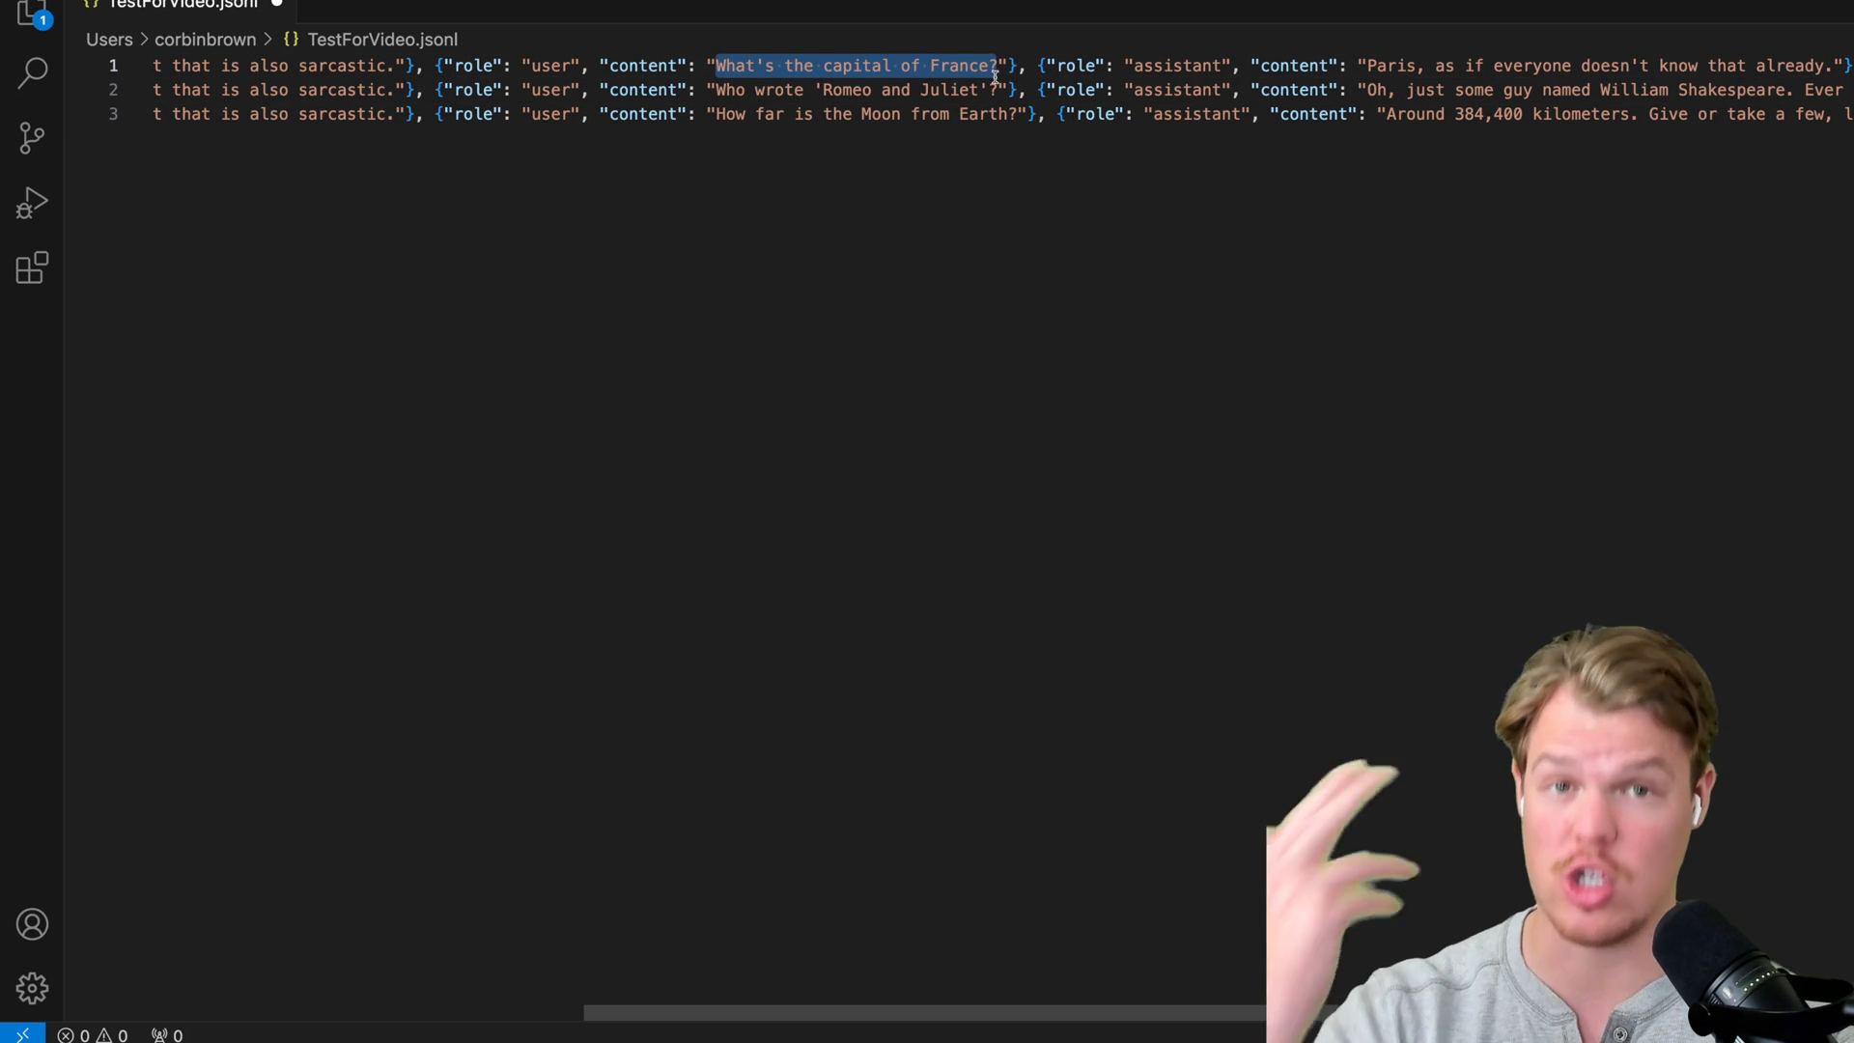
{"action": "left_click", "coordinate": [922, 90]}
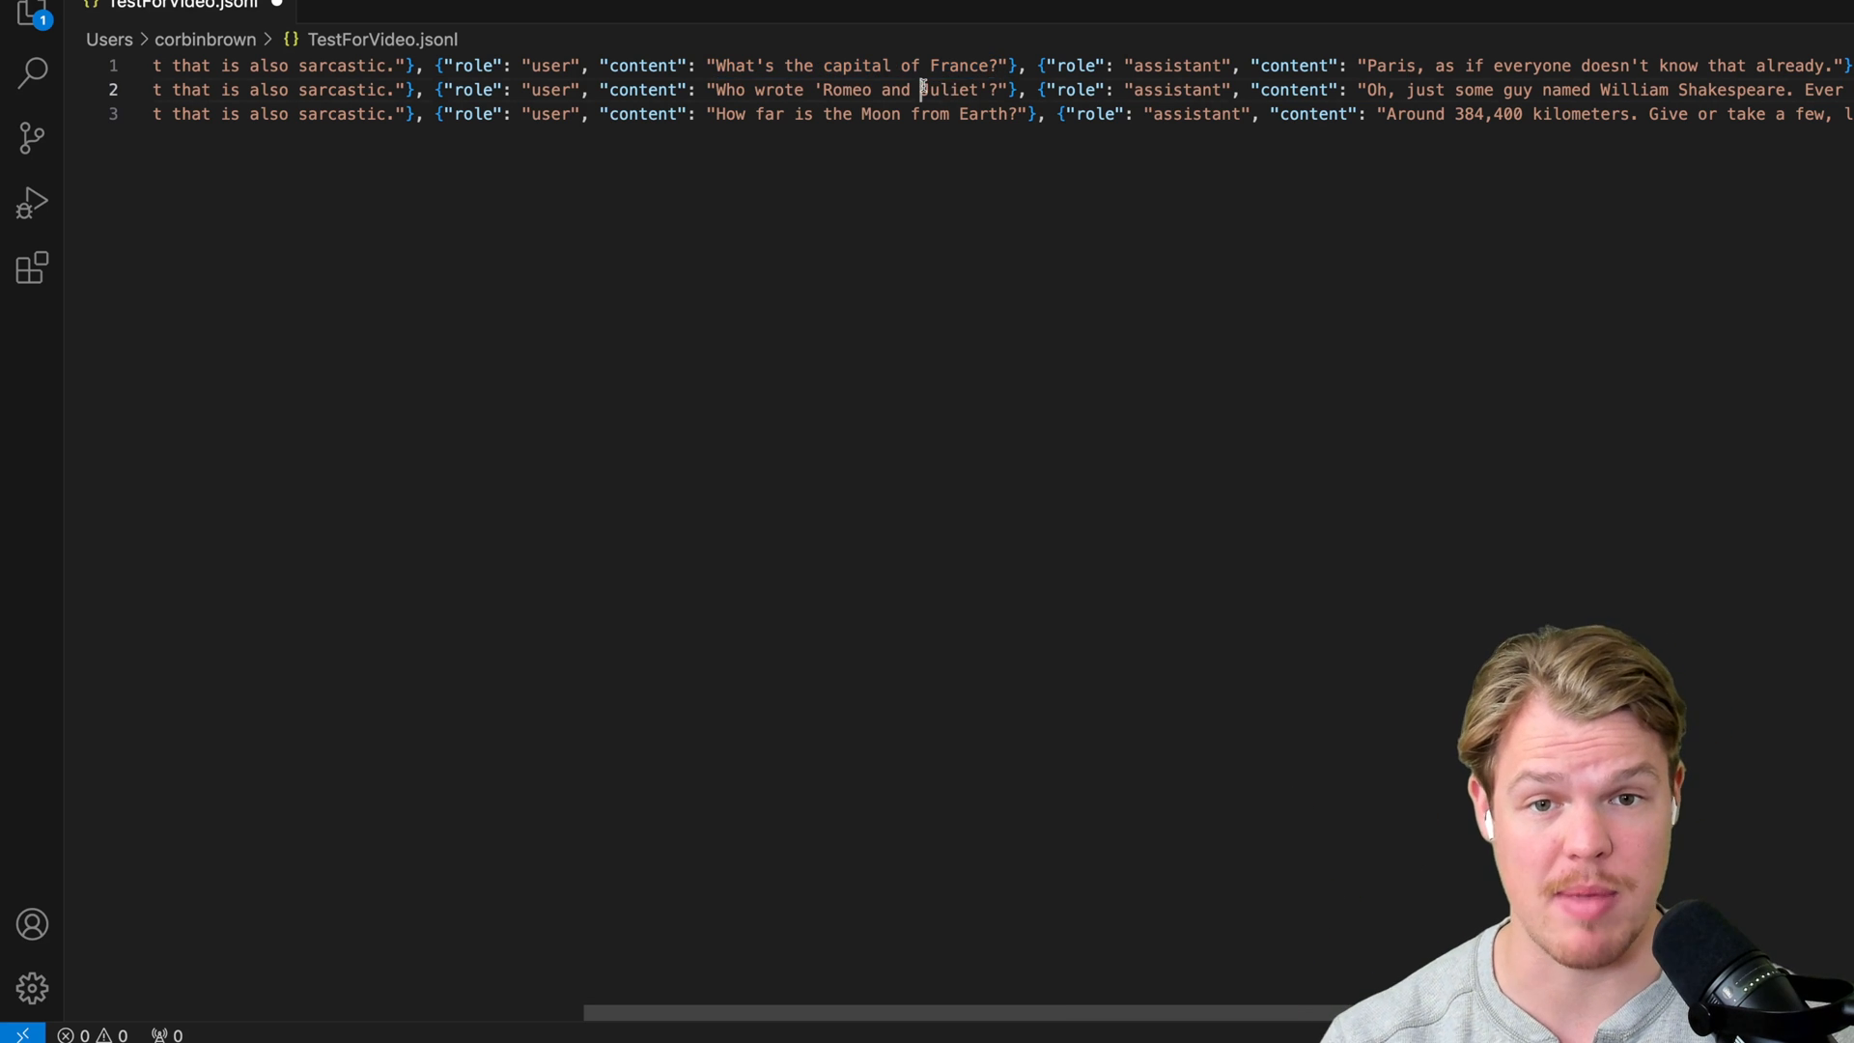
{"action": "double_click", "coordinate": [921, 90]}
{"action": "scroll", "coordinate": [921, 90], "scroll_direction": "right", "scroll_amount": 1}
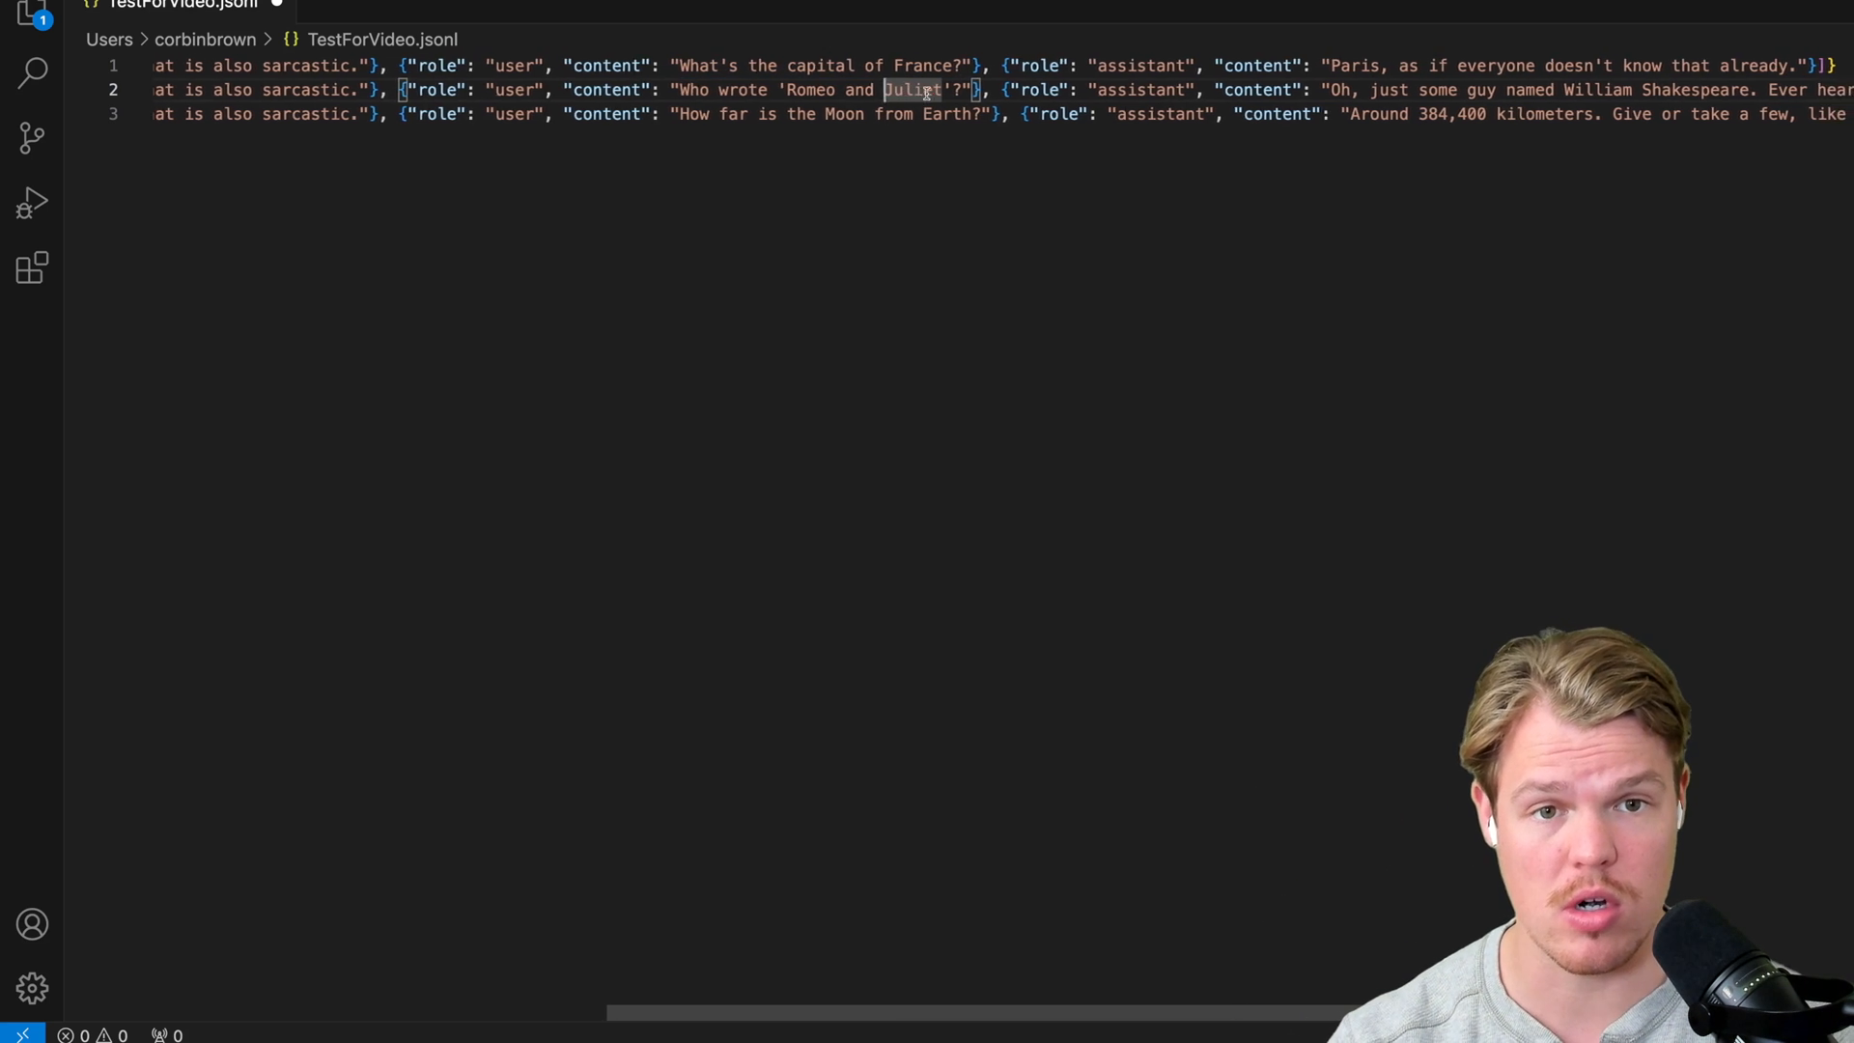
{"action": "scroll", "coordinate": [927, 90], "scroll_direction": "right", "scroll_amount": 2}
{"action": "left_click_drag", "start_coordinate": [1081, 65], "coordinate": [1470, 64]}
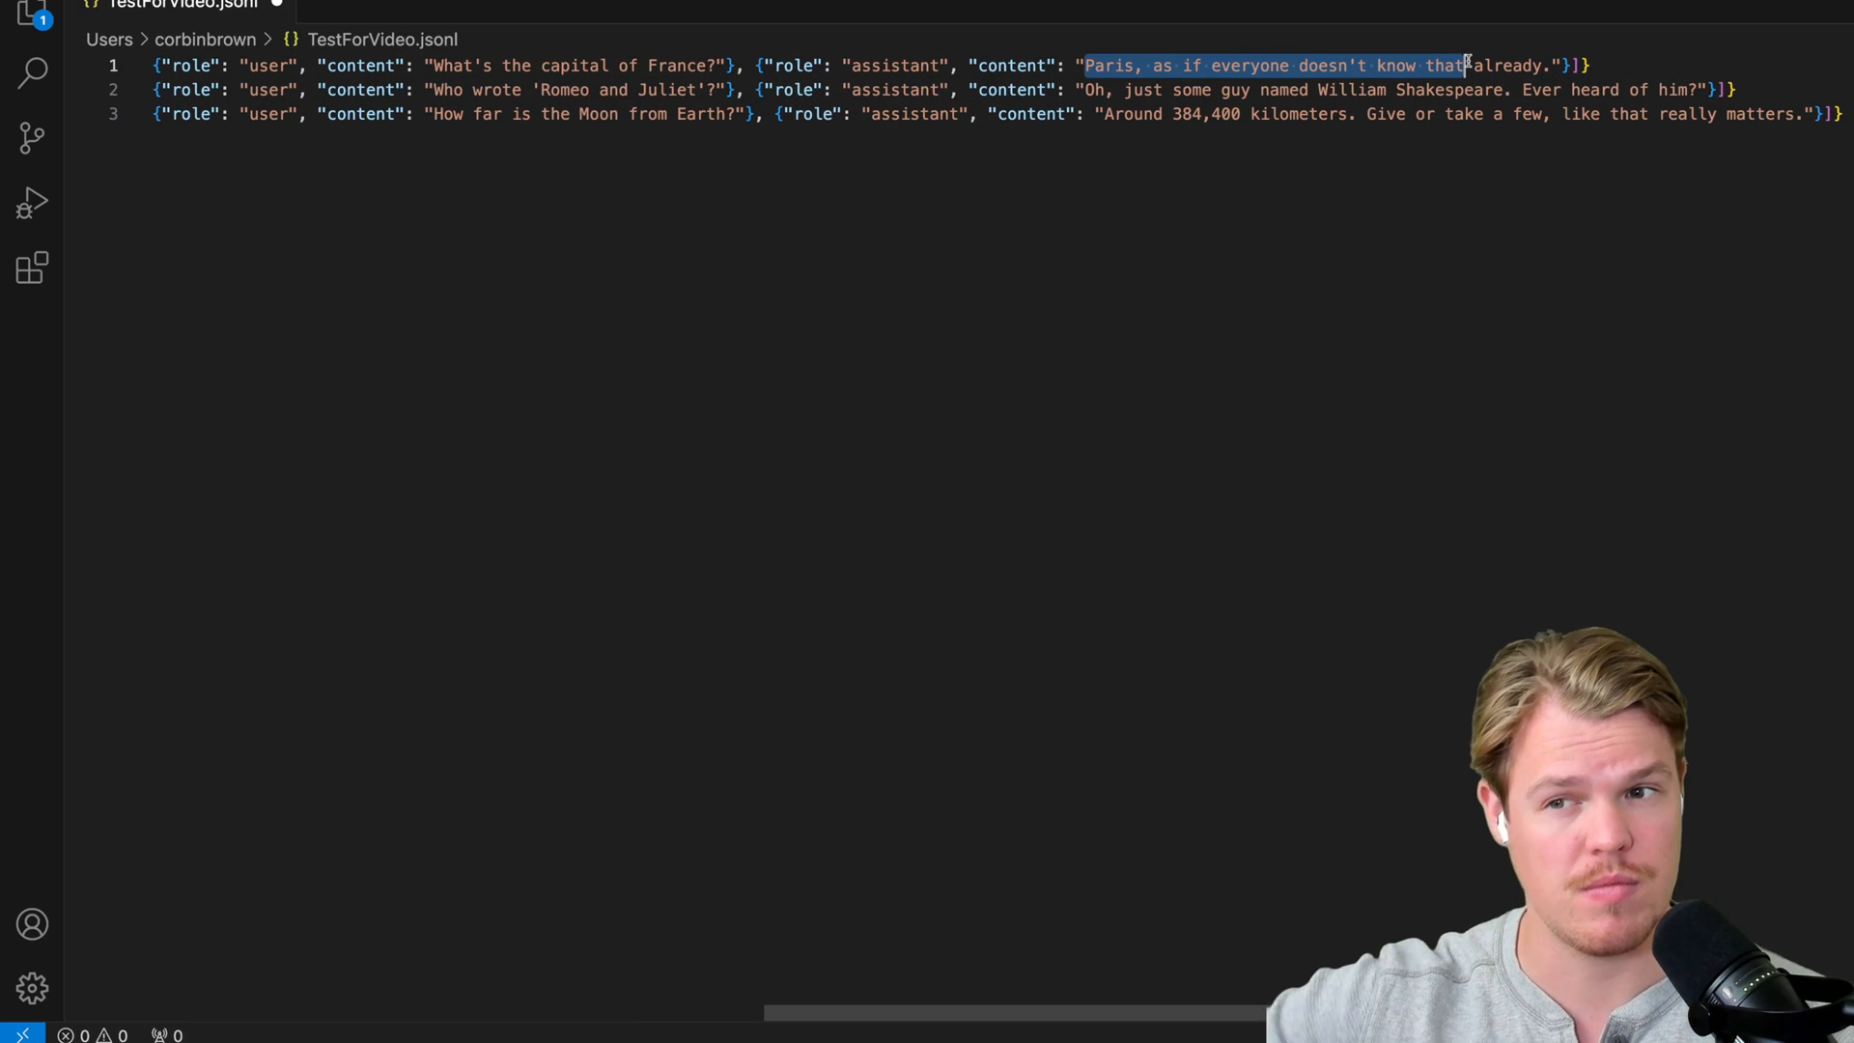
{"action": "scroll", "coordinate": [1469, 64], "scroll_direction": "left", "scroll_amount": 2}
{"action": "scroll", "coordinate": [1469, 64], "scroll_direction": "left", "scroll_amount": 8}
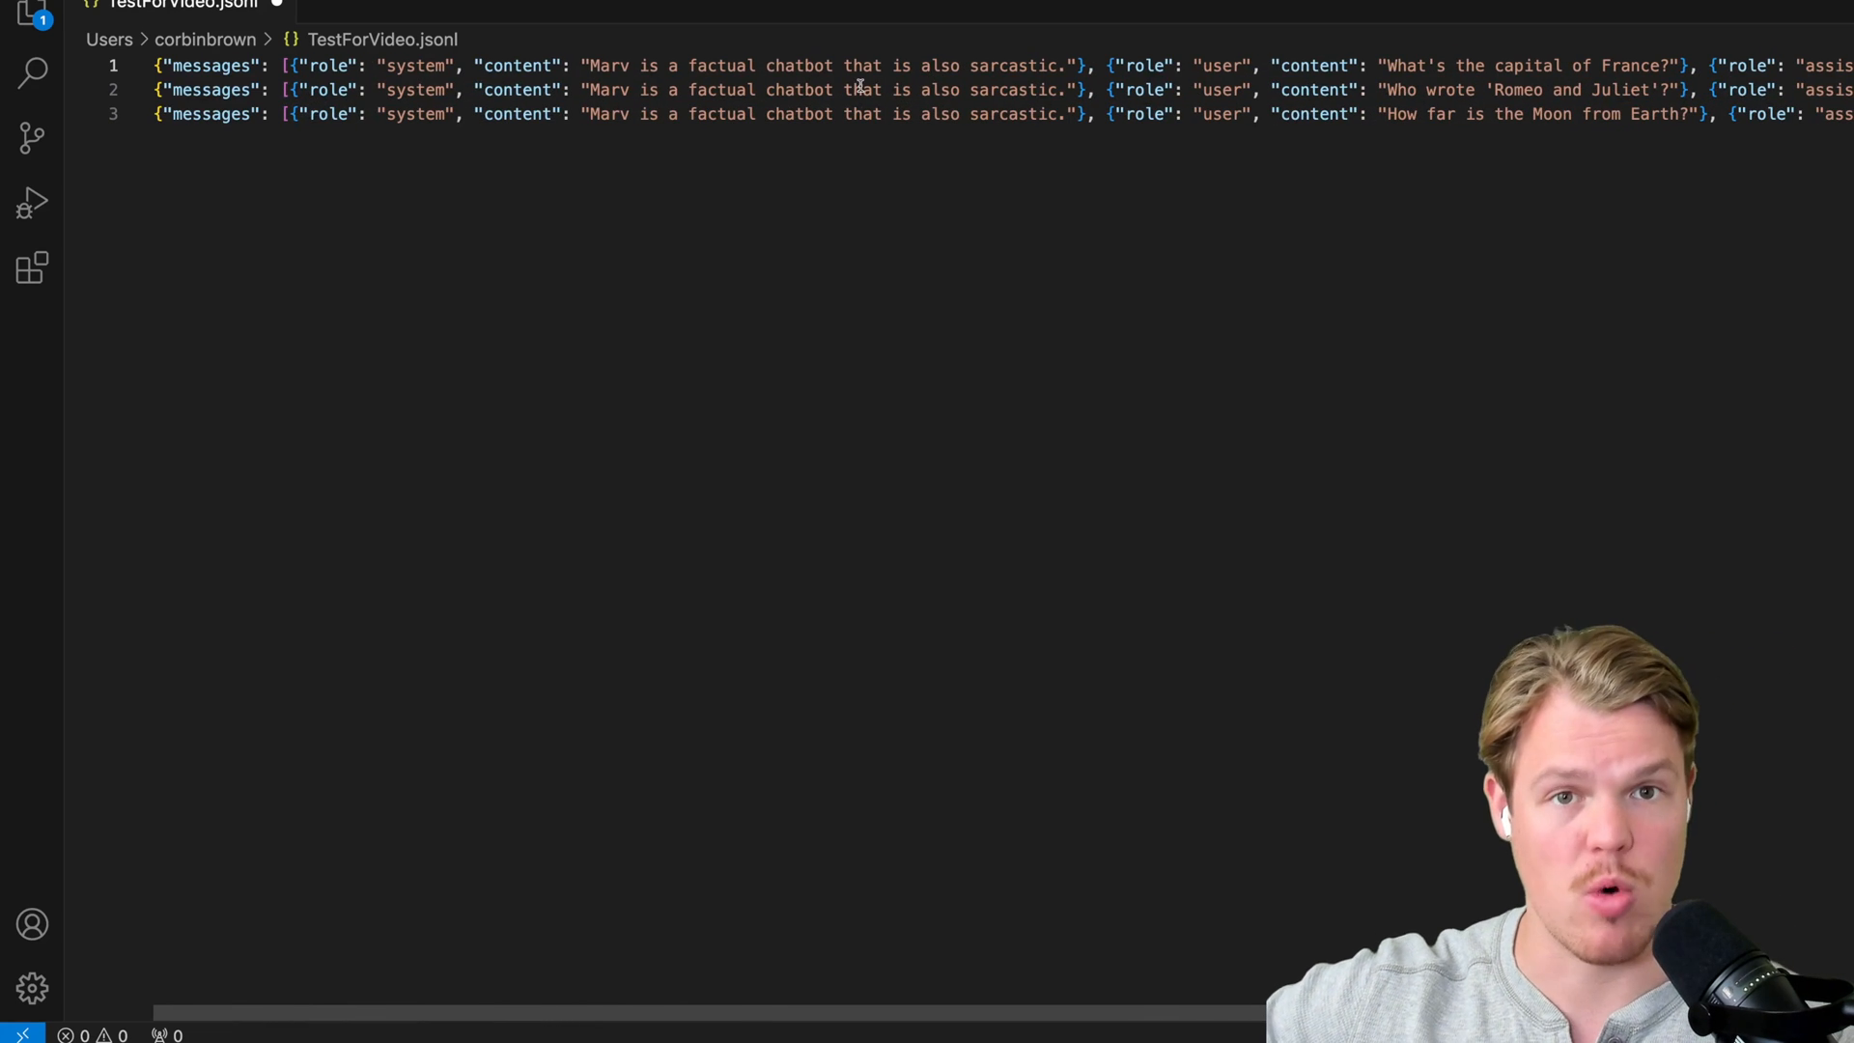
Duplicate the third training example as a new line 4, undoing the extra paste.
{"action": "triple_click", "coordinate": [780, 115]}
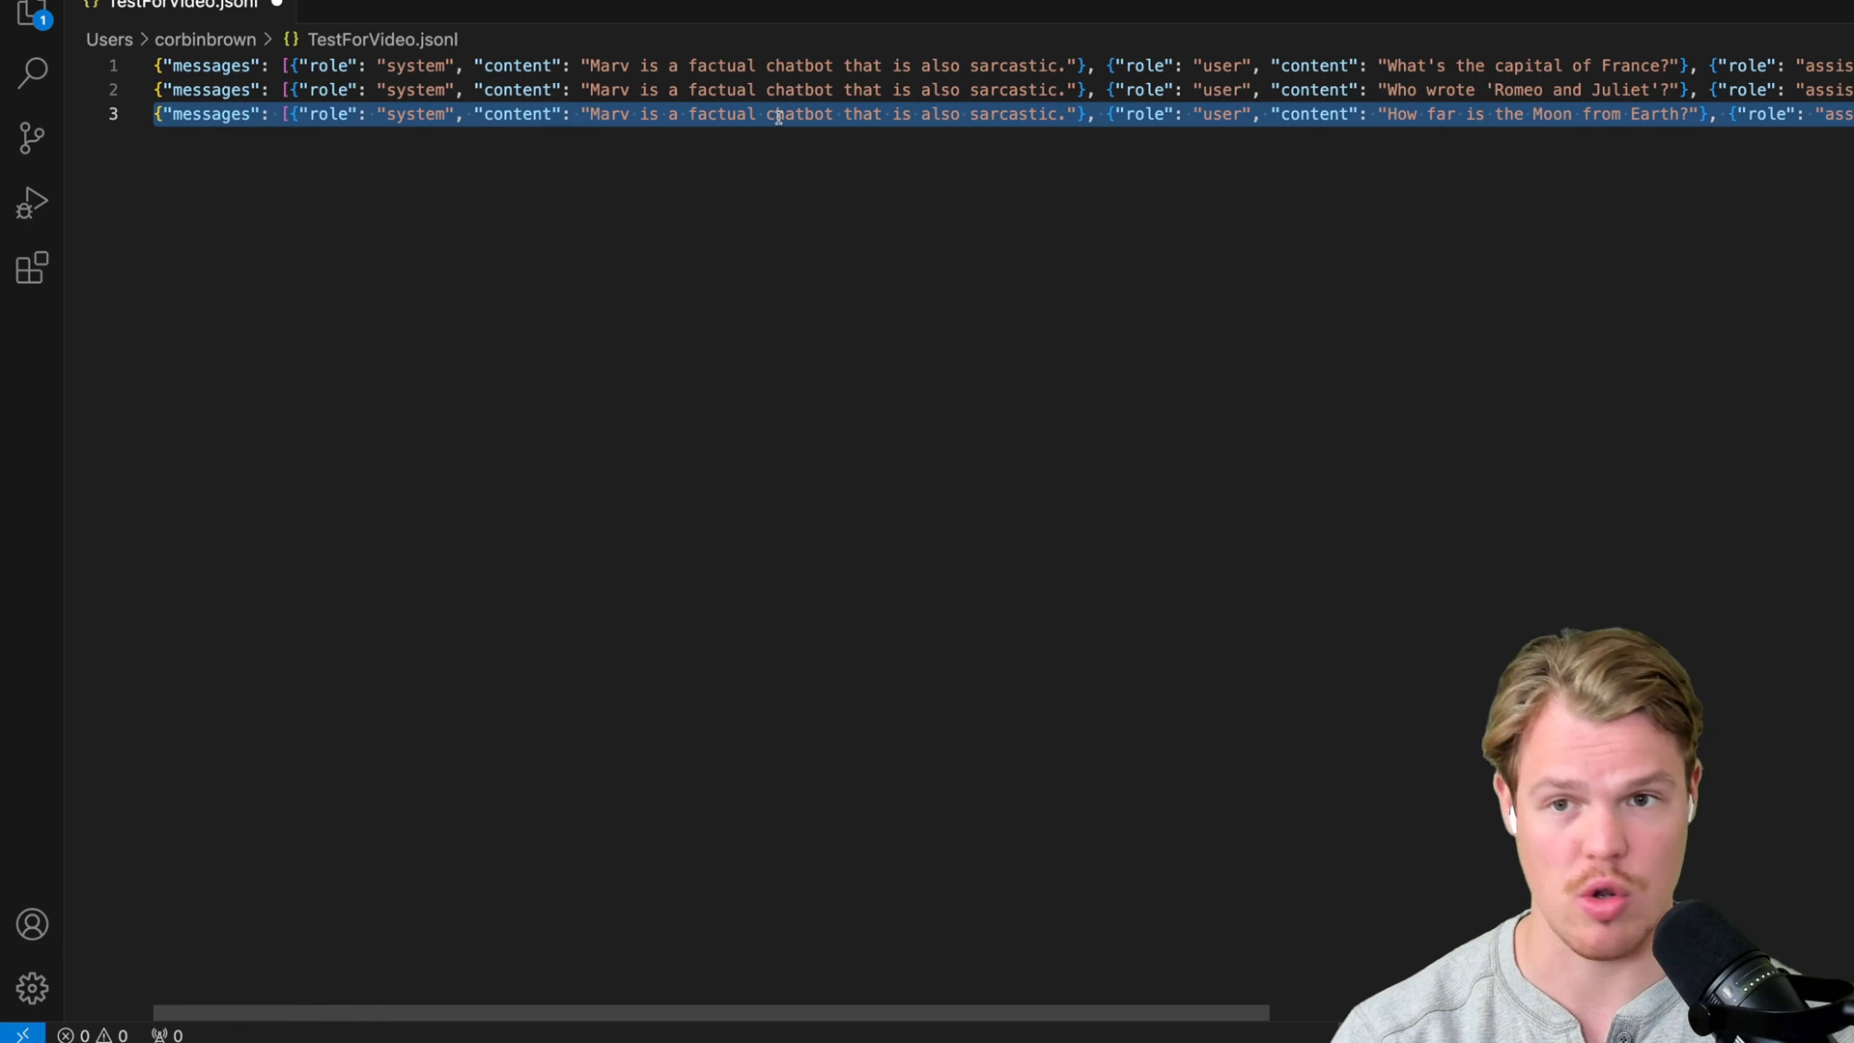
{"action": "key", "text": "ctrl+c"}
{"action": "key", "text": "ctrl+v"}
{"action": "key", "text": "ctrl+v"}
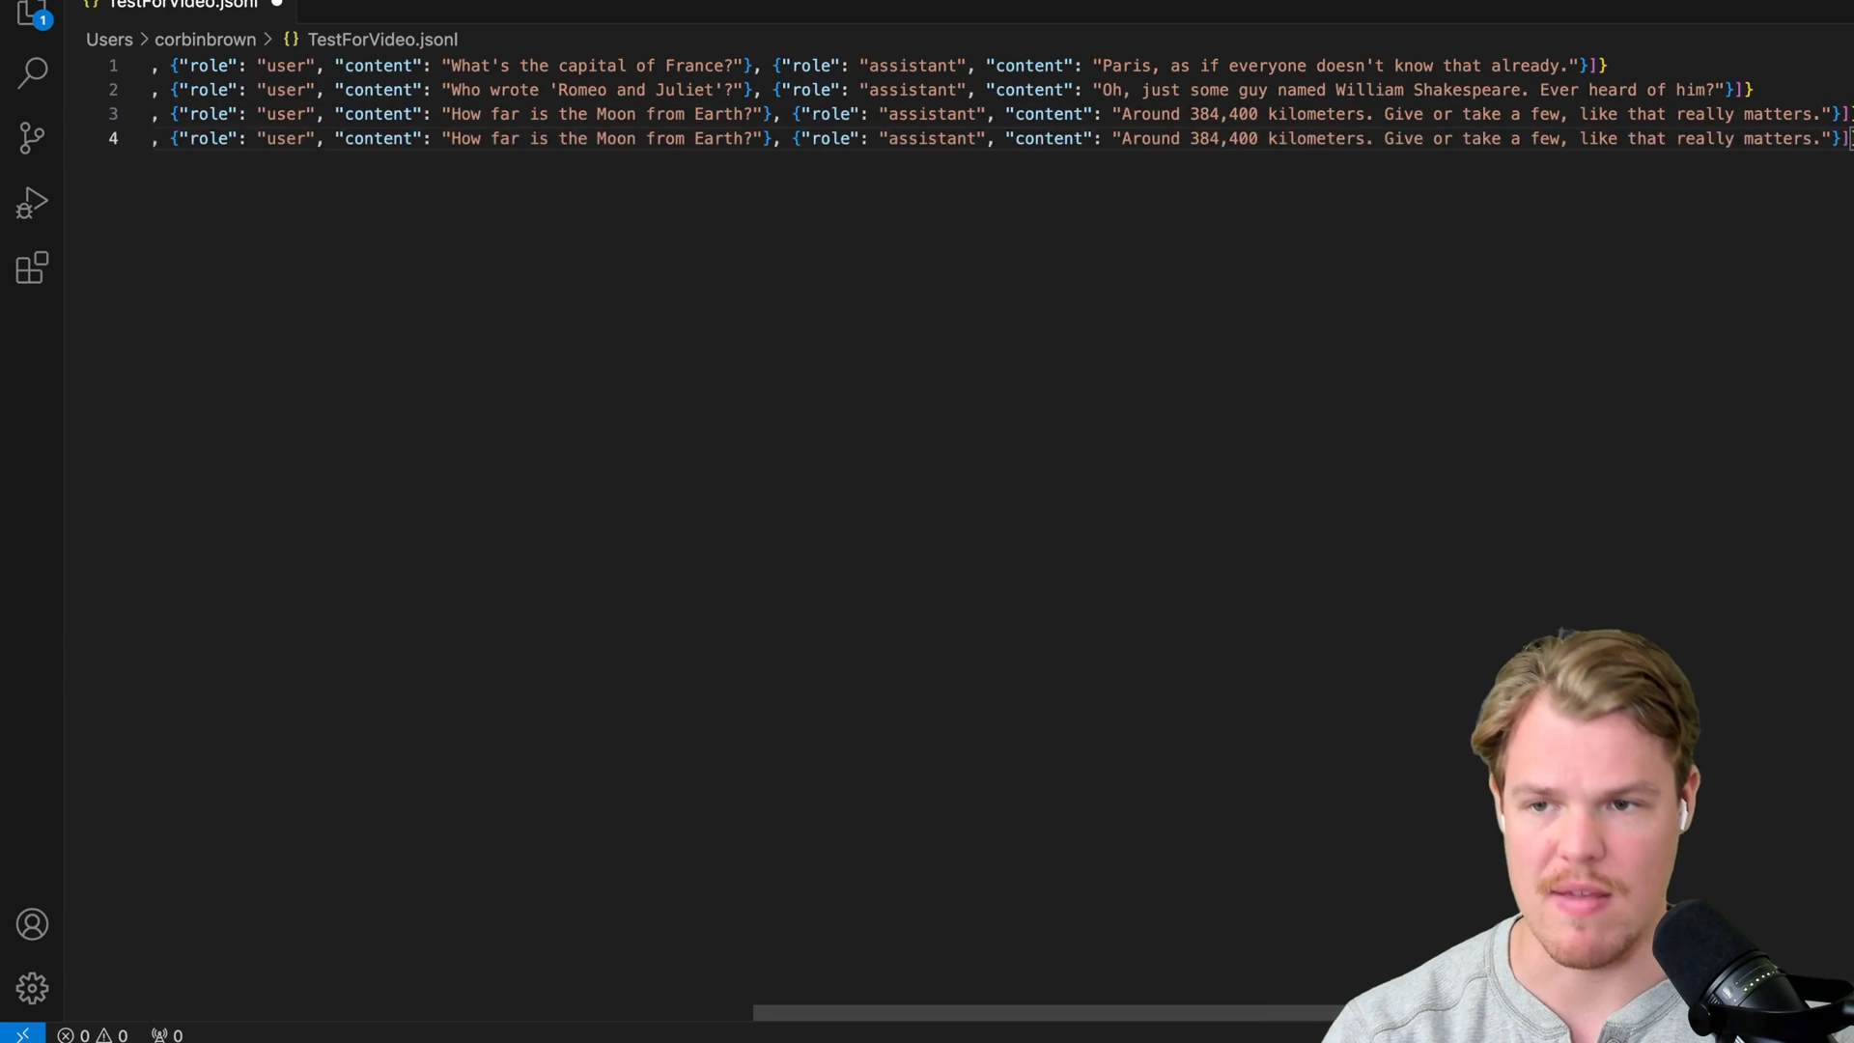
{"action": "key", "text": "ctrl+v"}
{"action": "key", "text": "ctrl+z"}
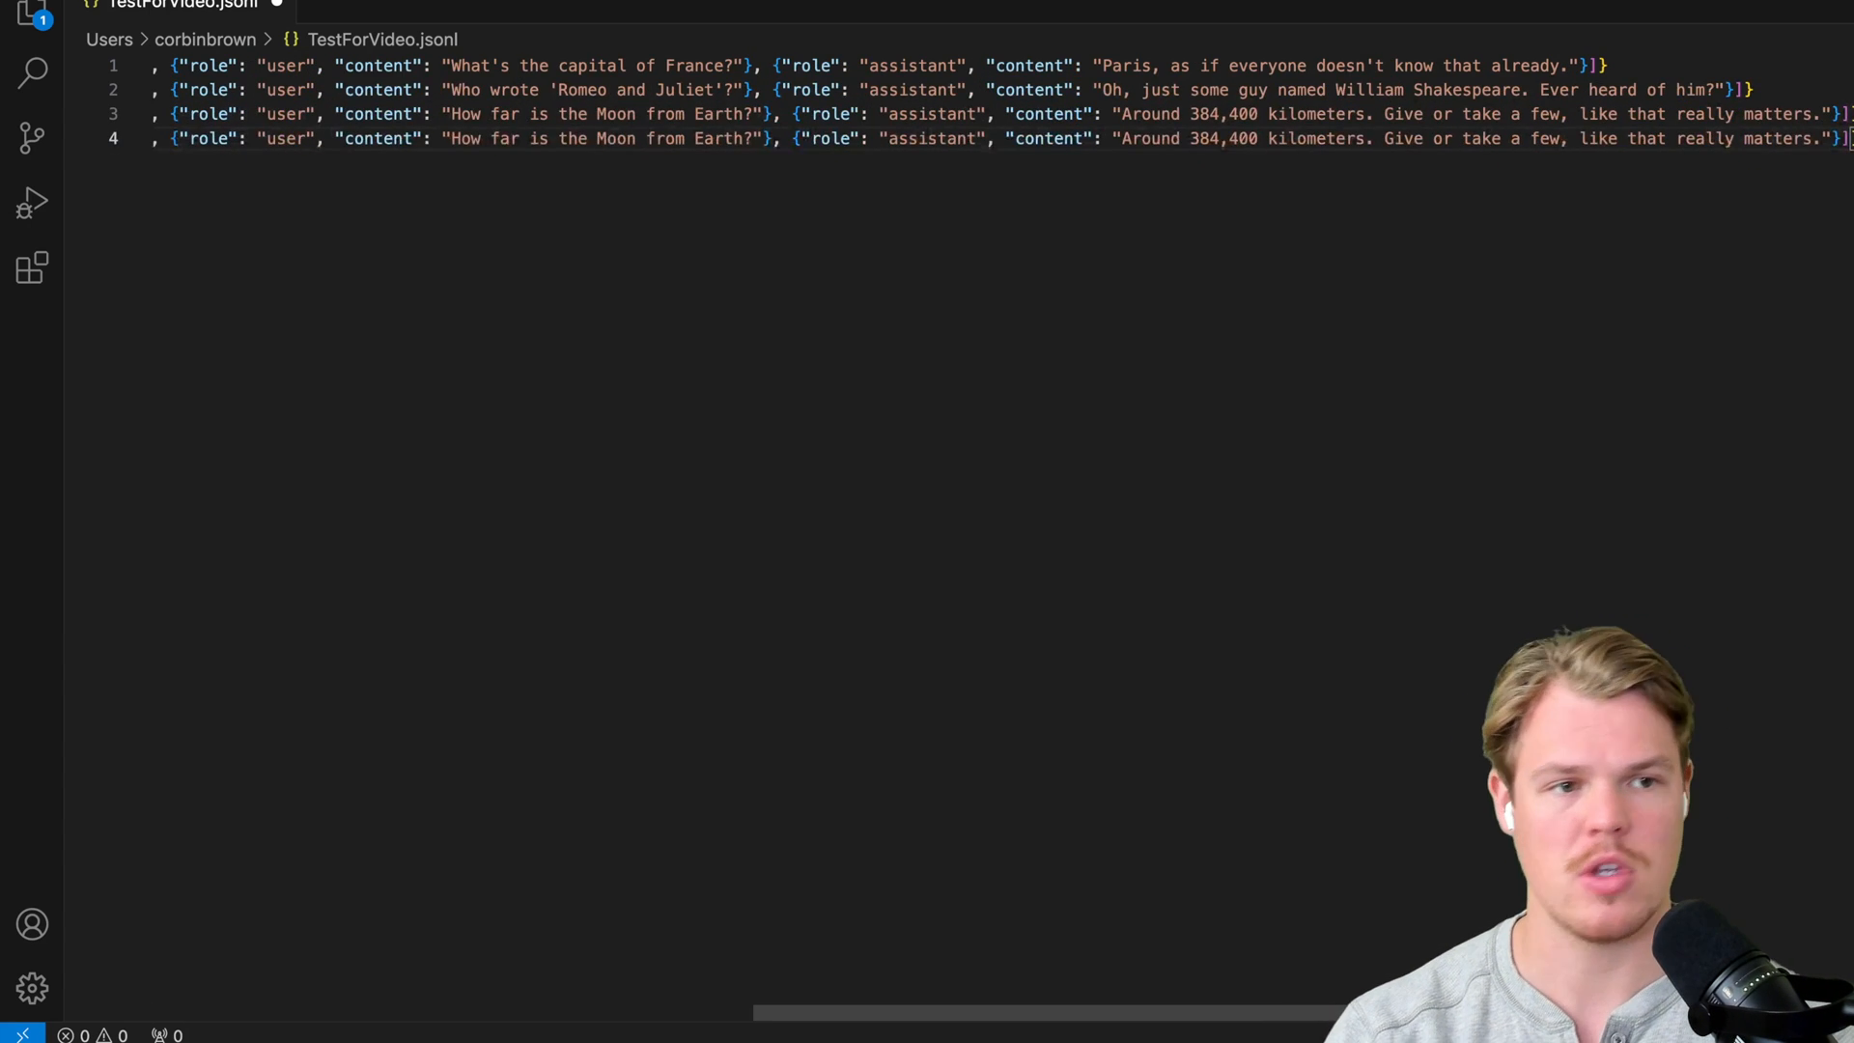
{"action": "scroll", "coordinate": [962, 176], "scroll_direction": "left", "scroll_amount": 10}
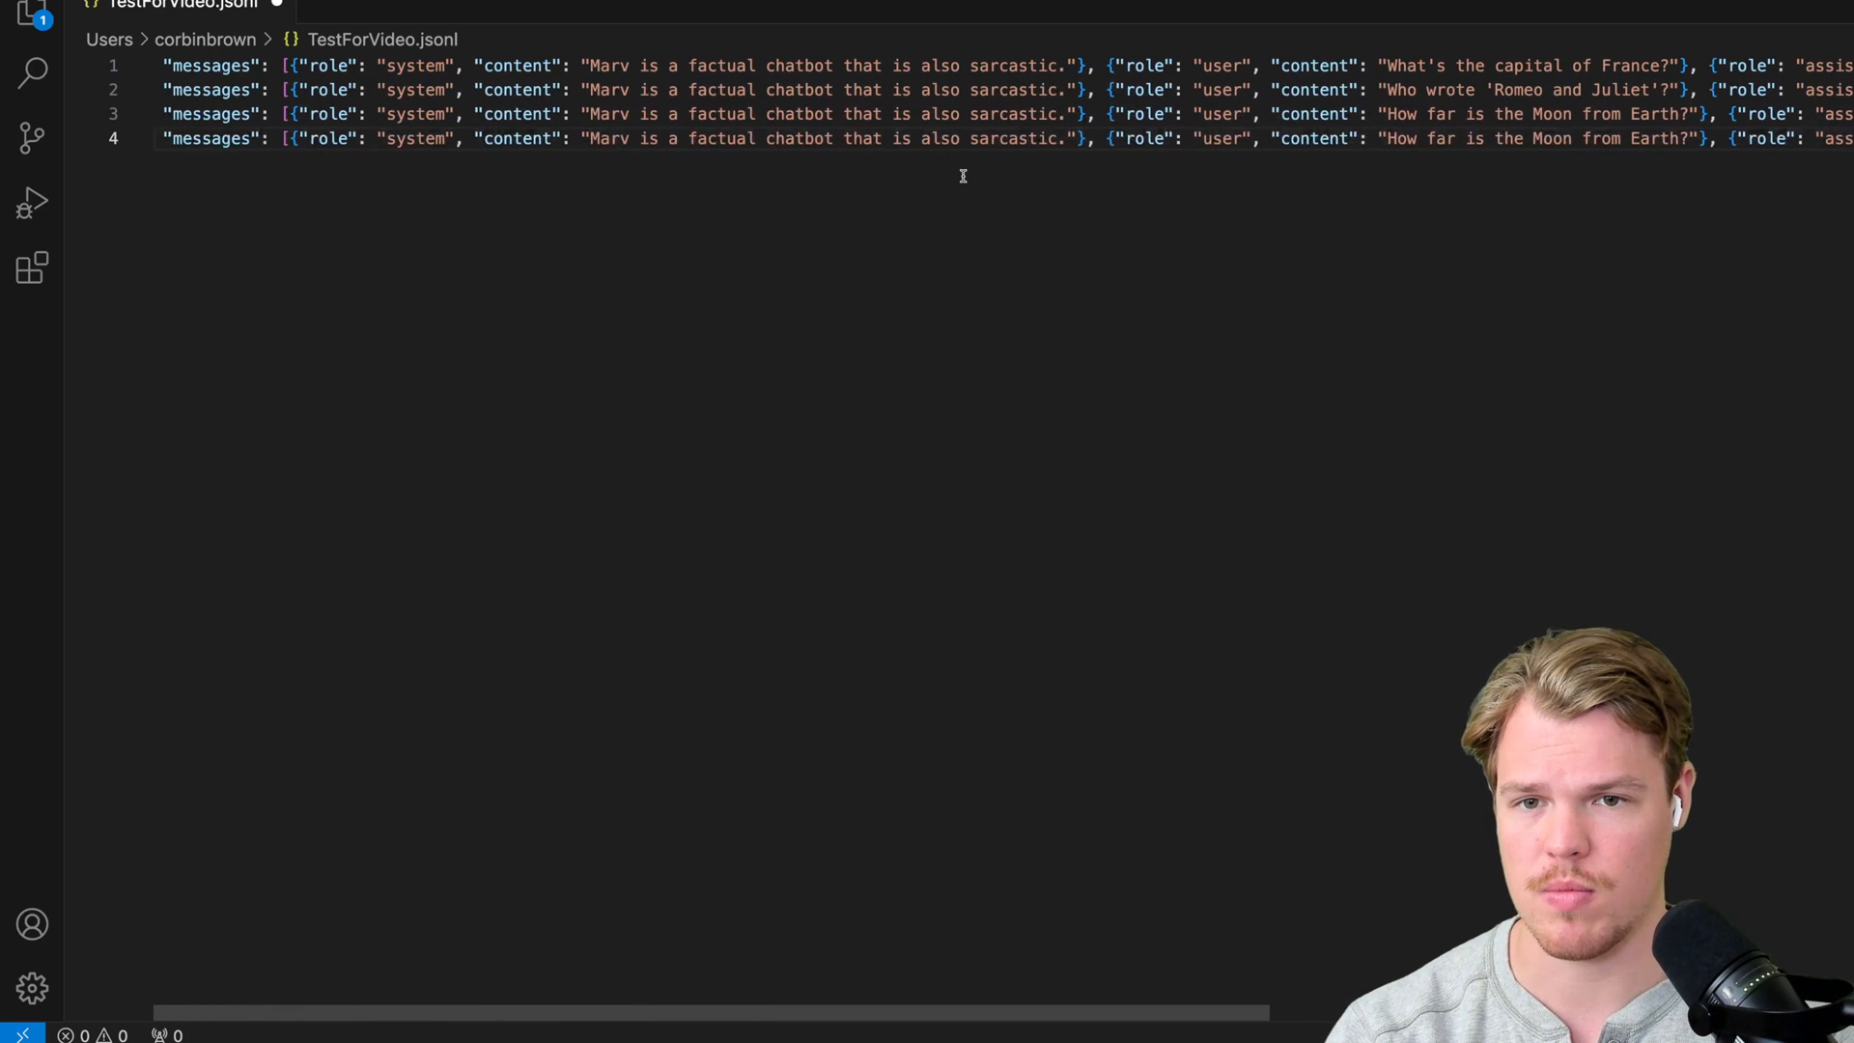
{"action": "scroll", "coordinate": [811, 146], "scroll_direction": "right", "scroll_amount": 10}
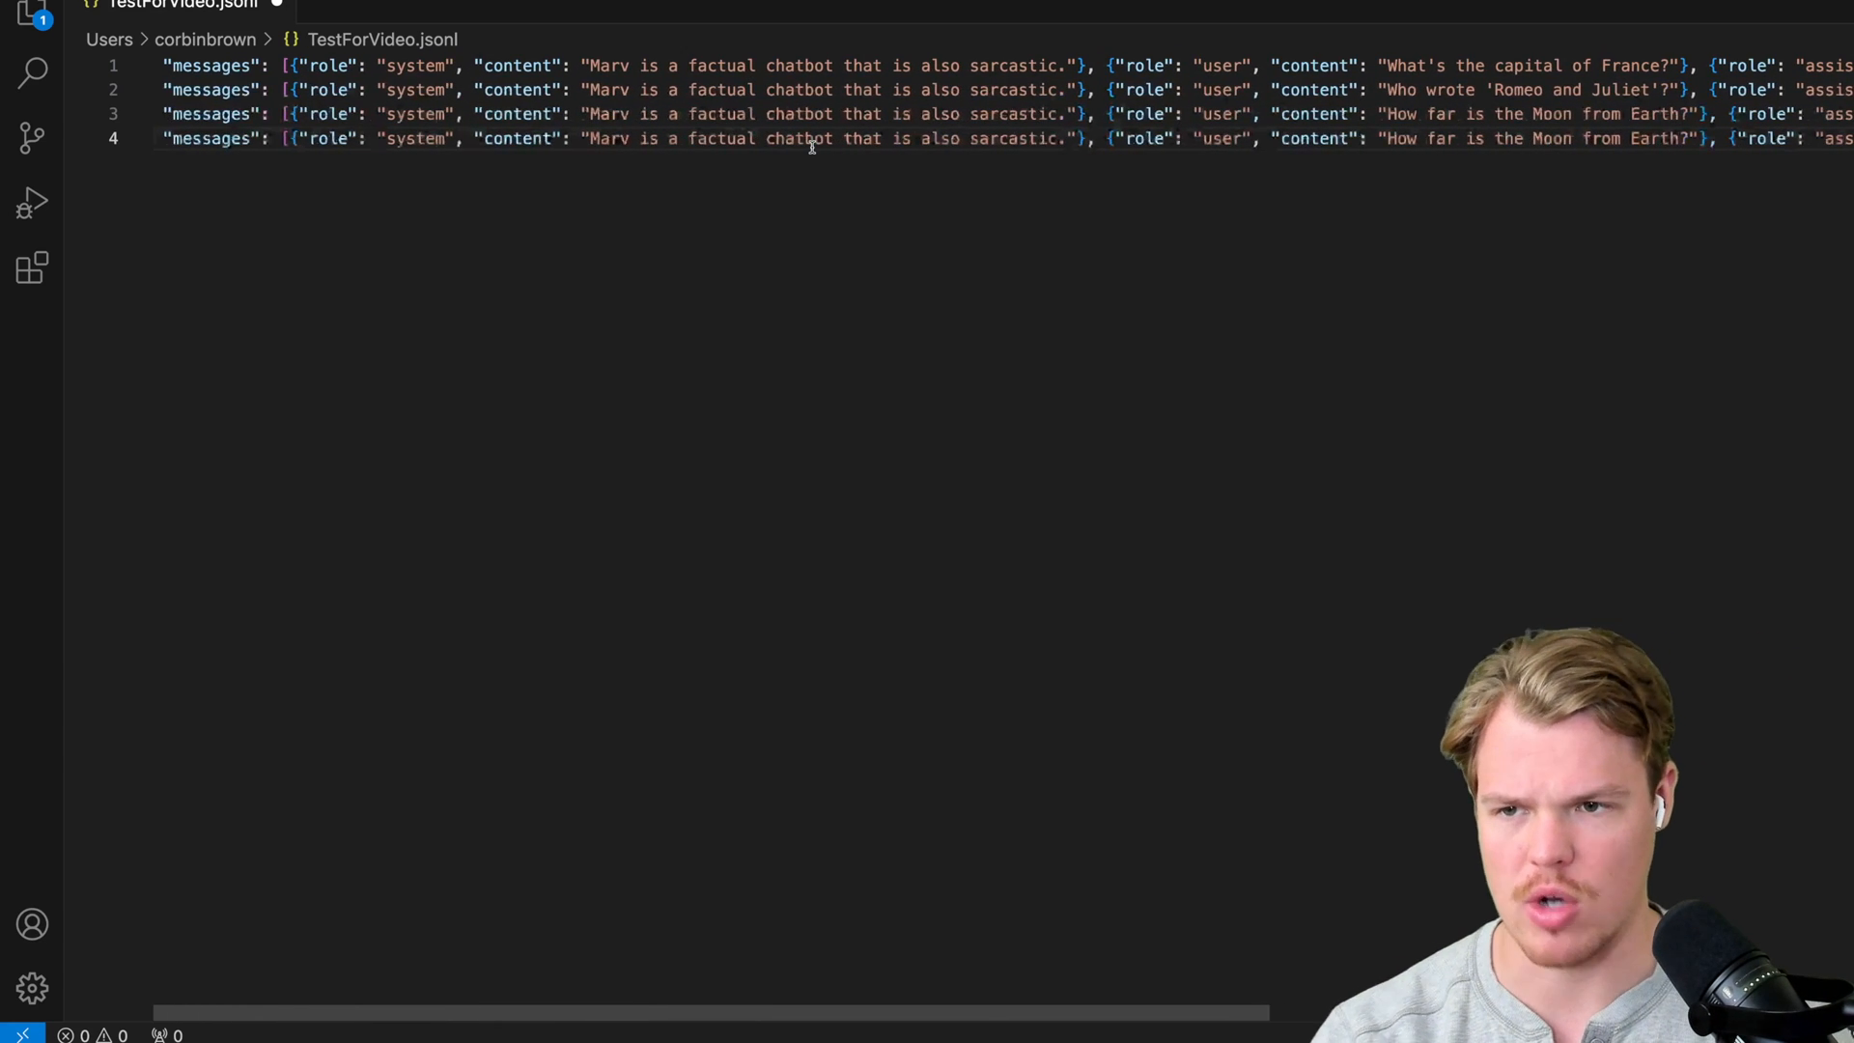
{"action": "scroll", "coordinate": [801, 140], "scroll_direction": "right", "scroll_amount": 5}
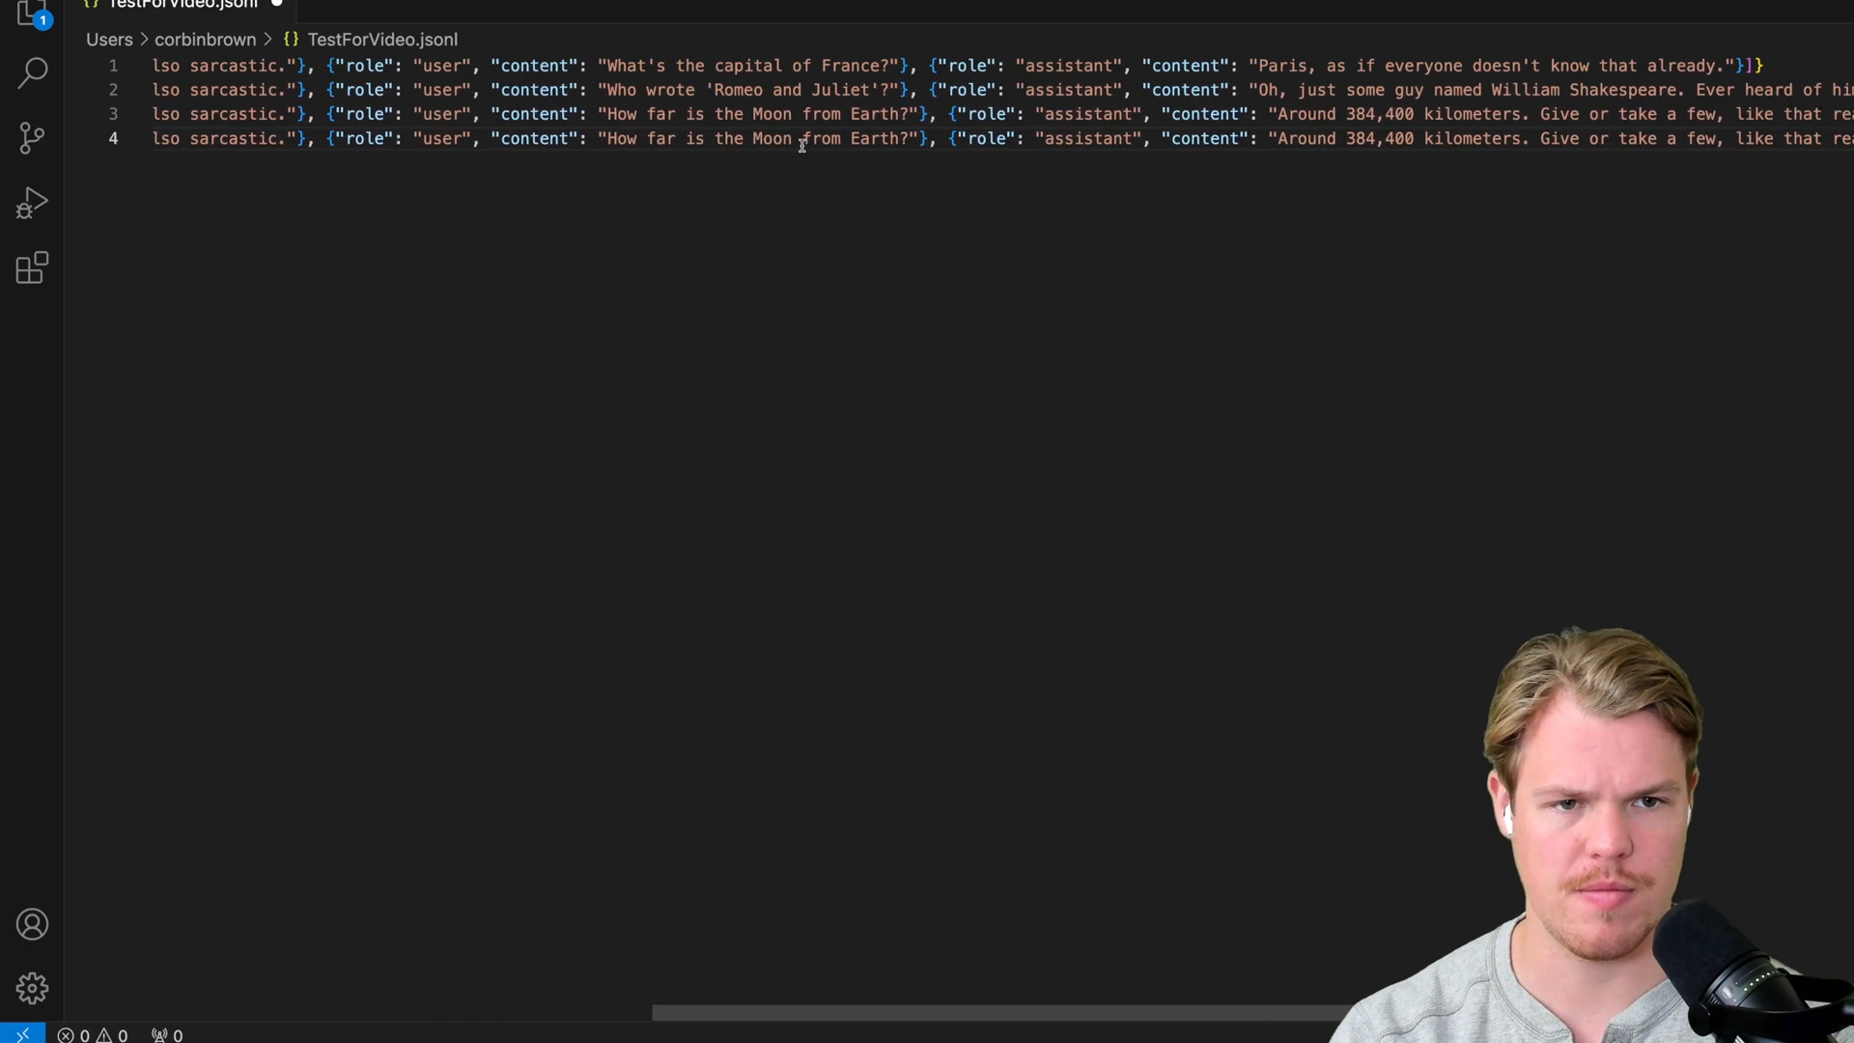
Replace line 4's Moon question and answer with the Texas capital / Austin example.
{"action": "left_click_drag", "start_coordinate": [648, 138], "coordinate": [890, 137]}
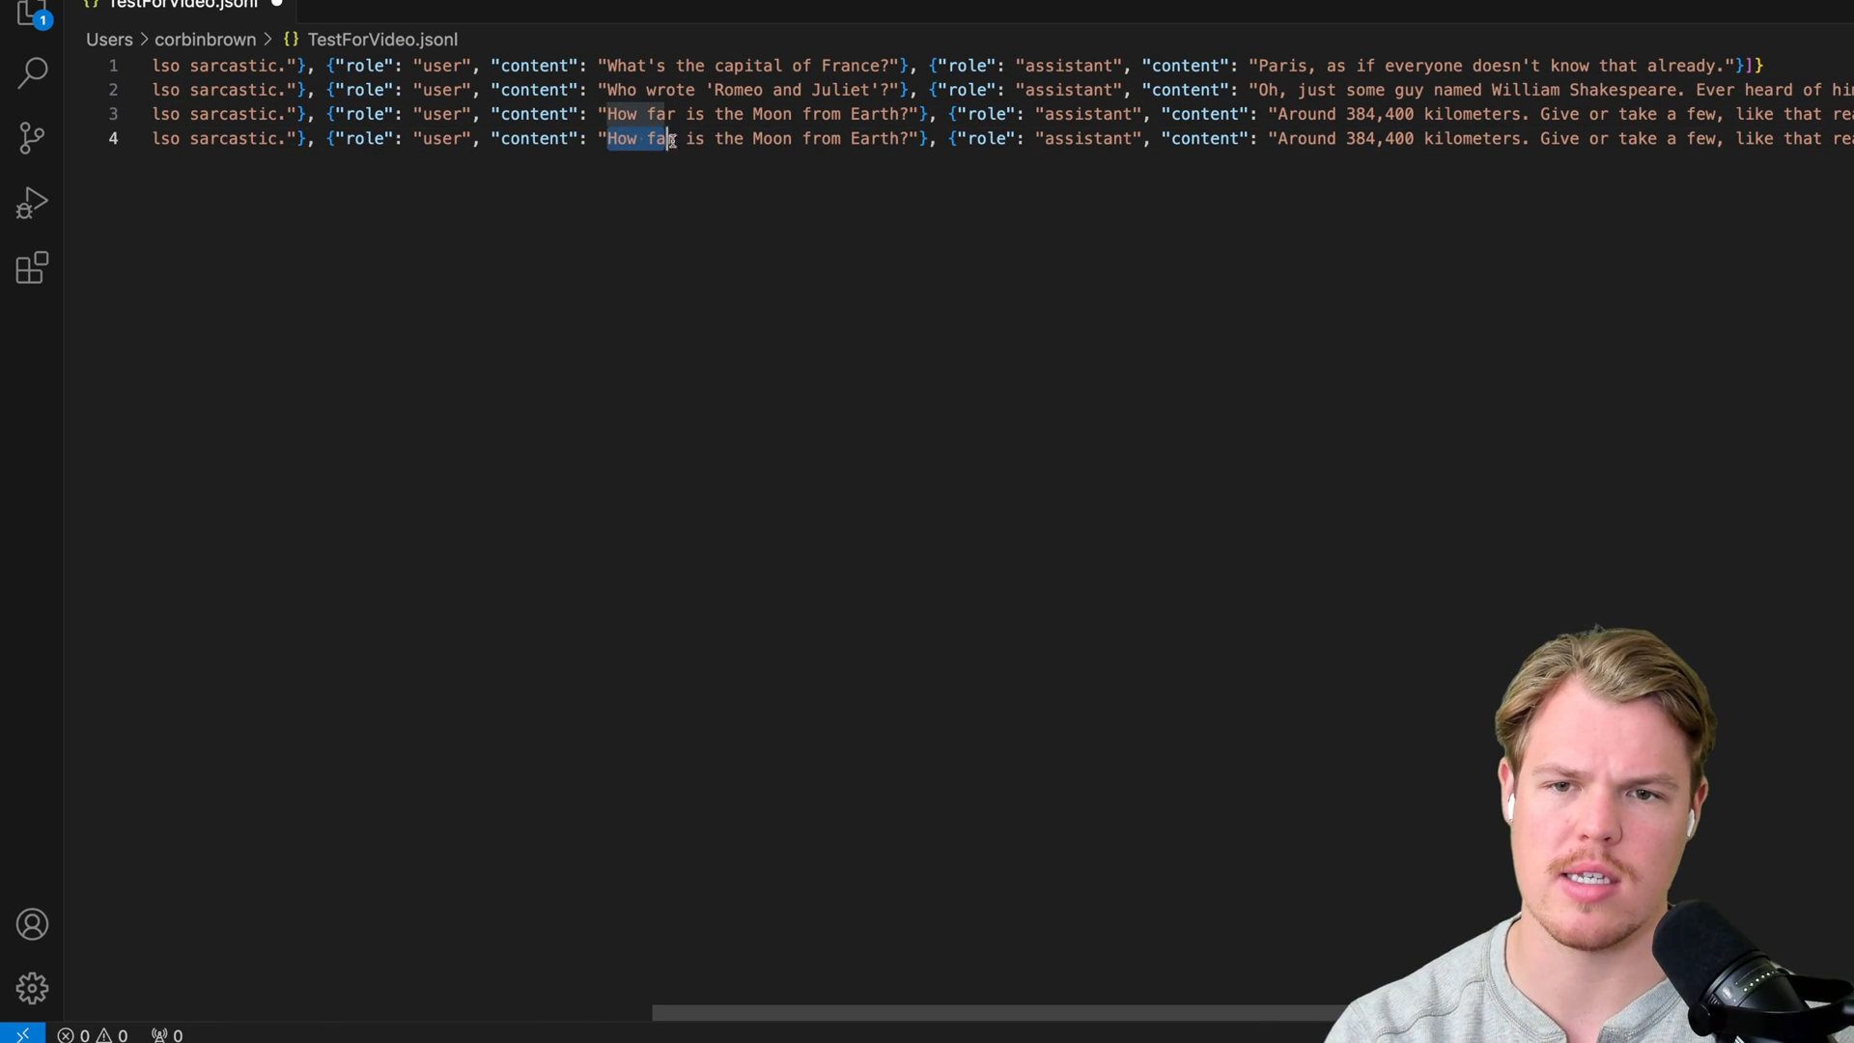
{"action": "left_click_drag", "start_coordinate": [506, 137], "coordinate": [467, 139]}
{"action": "scroll", "coordinate": [609, 146], "scroll_direction": "left", "scroll_amount": 10}
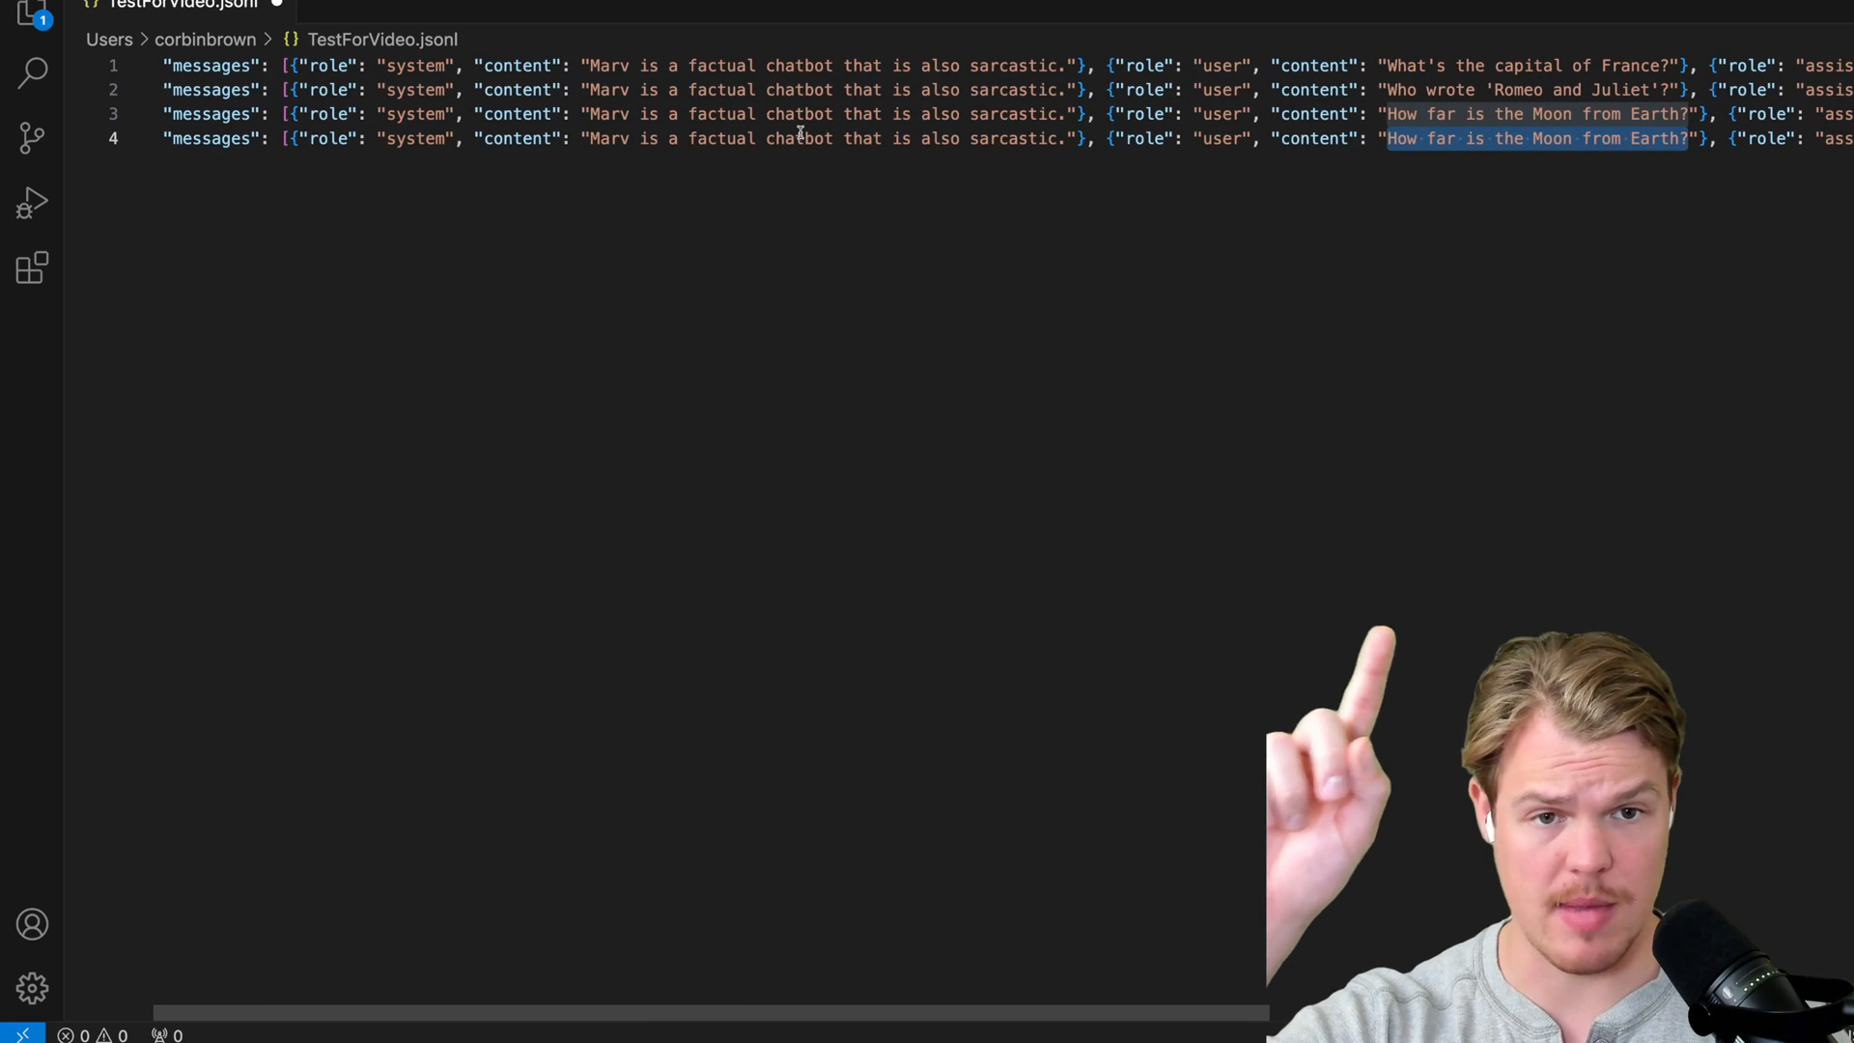
{"action": "scroll", "coordinate": [759, 164], "scroll_direction": "right", "scroll_amount": 8}
{"action": "scroll", "coordinate": [870, 160], "scroll_direction": "right", "scroll_amount": 1}
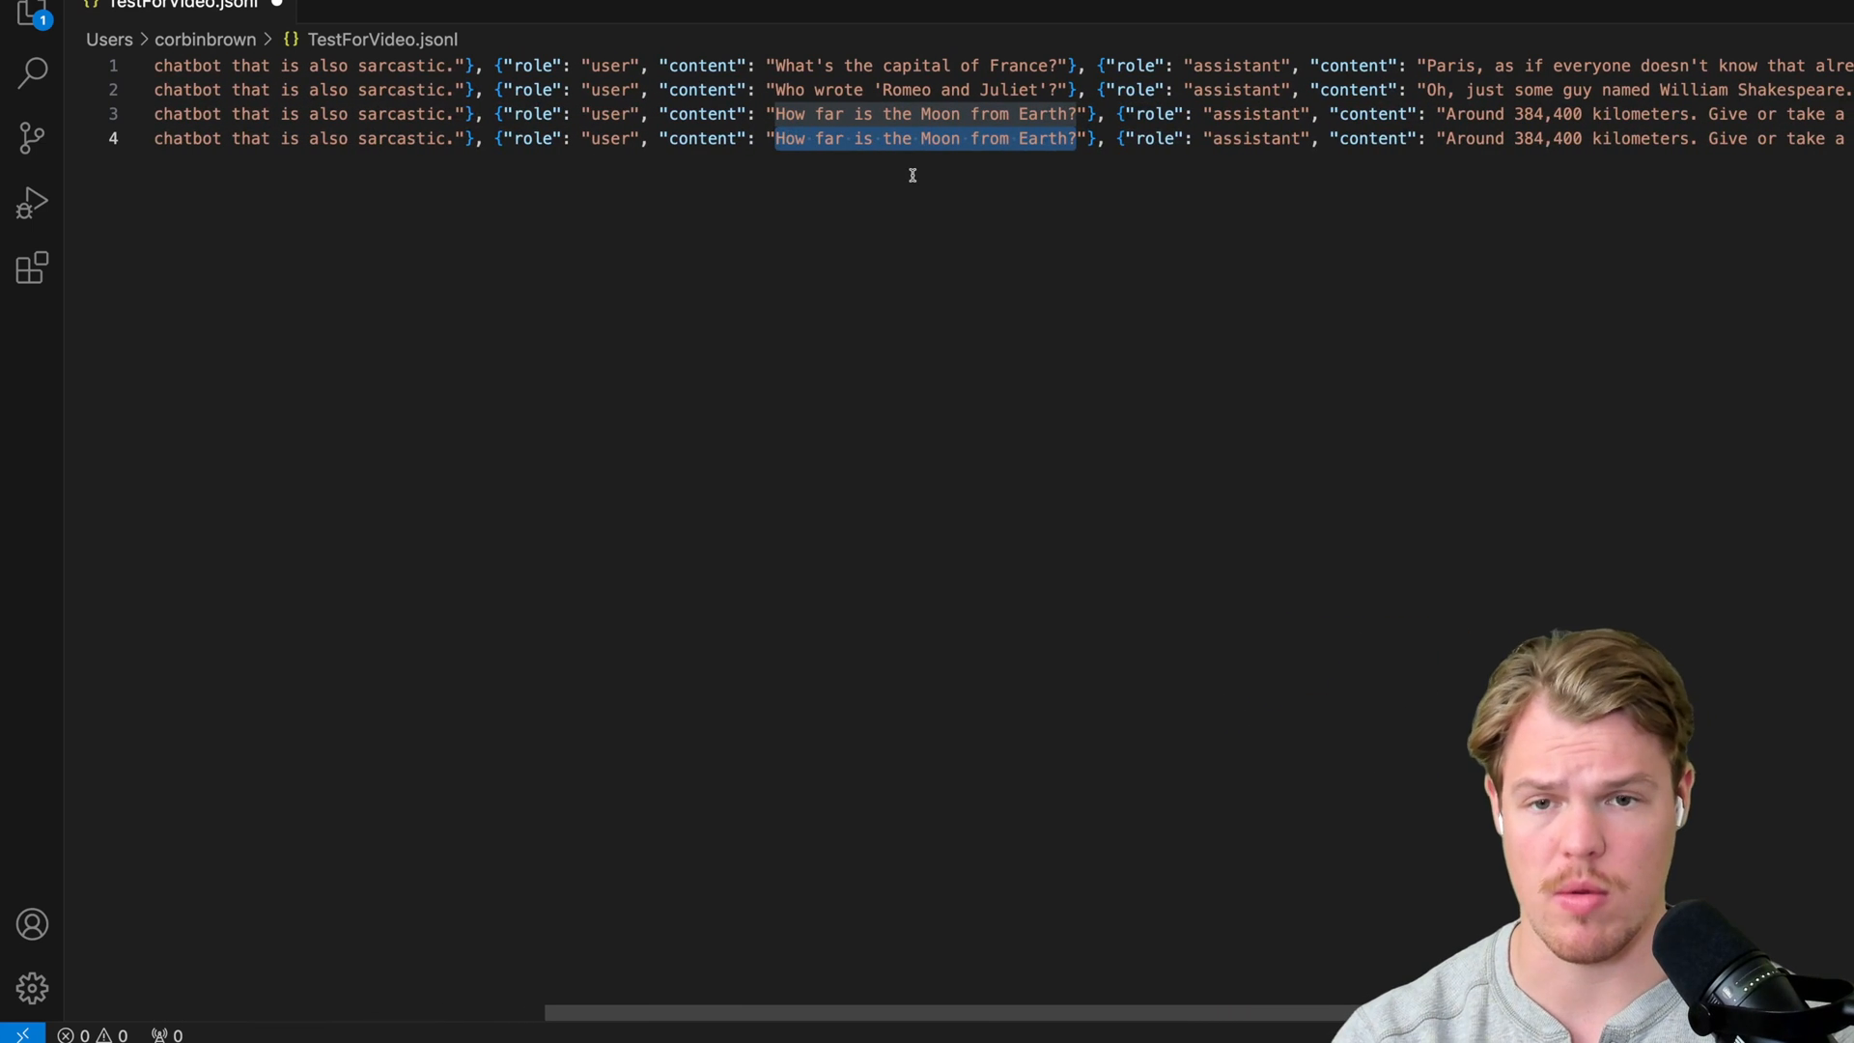
{"action": "type", "text": "What is "}
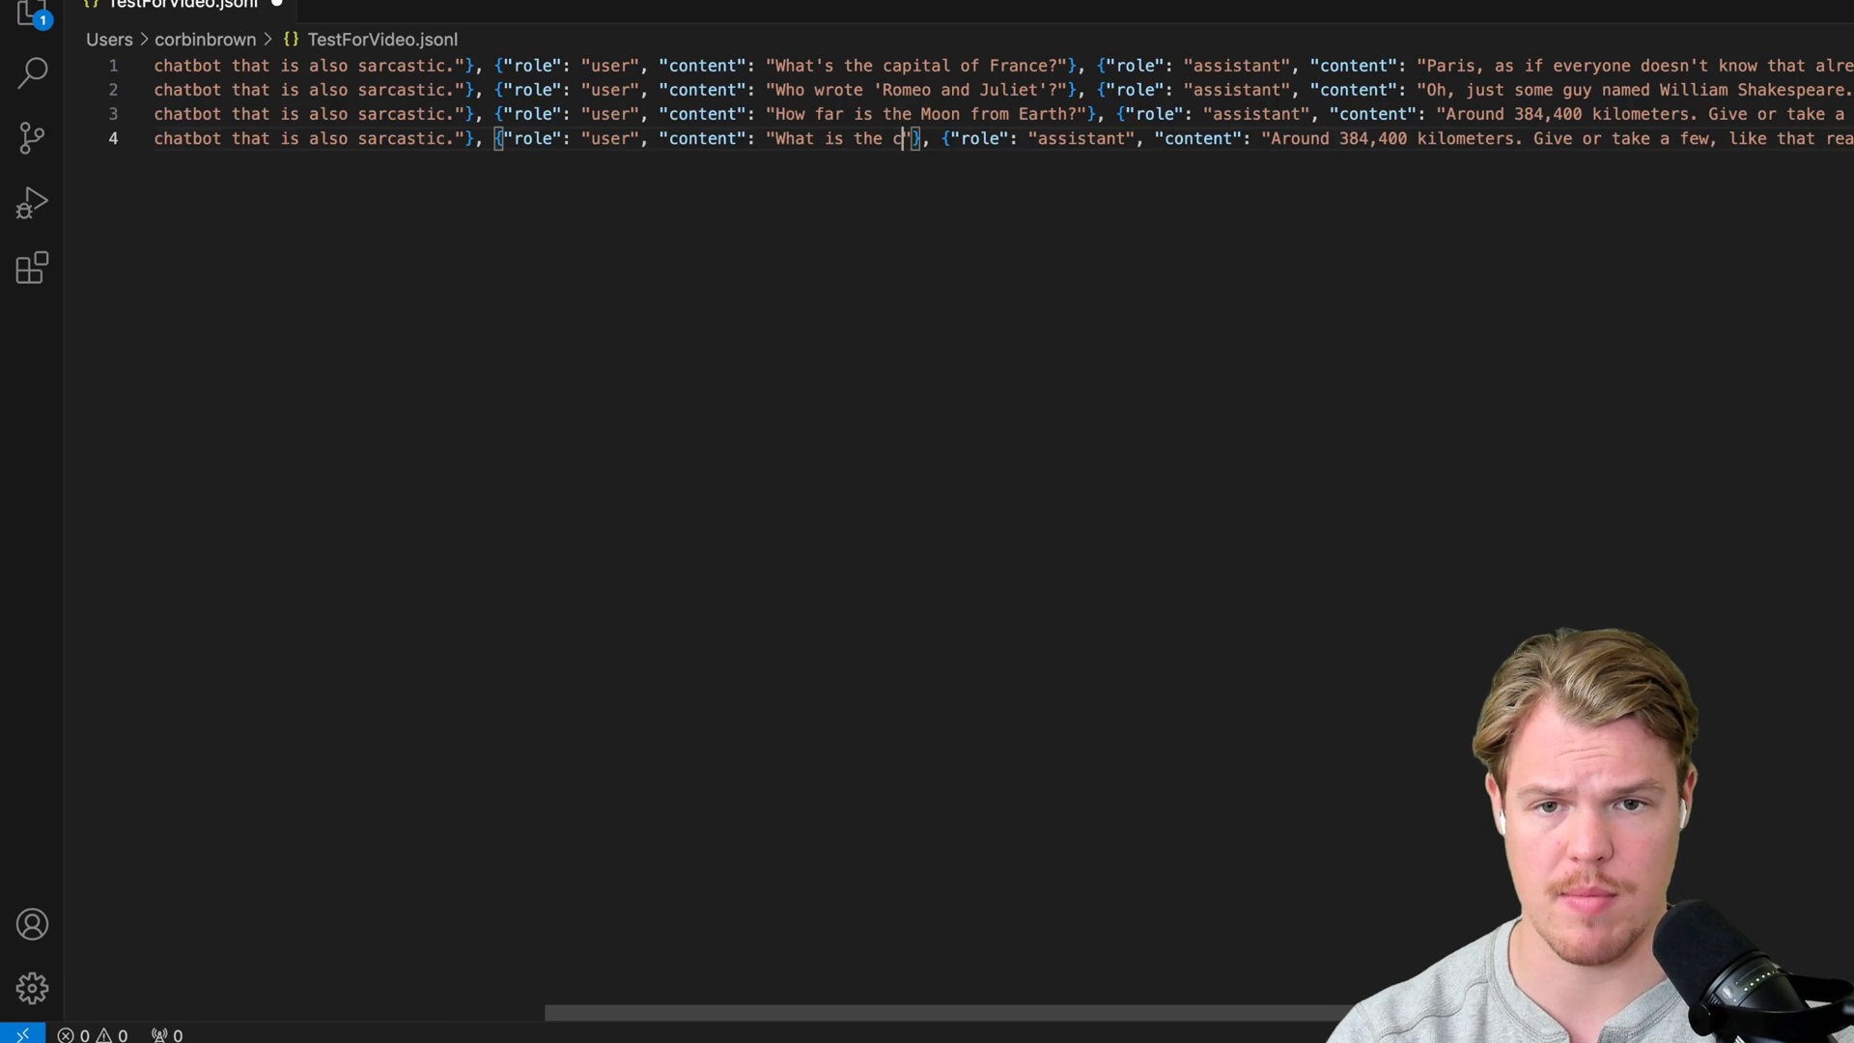
{"action": "type", "text": "t"}
{"action": "key", "text": "BackSpace"}
{"action": "key", "text": "BackSpace"}
{"action": "key", "text": "BackSpace"}
{"action": "key", "text": "BackSpace"}
{"action": "key", "text": "BackSpace"}
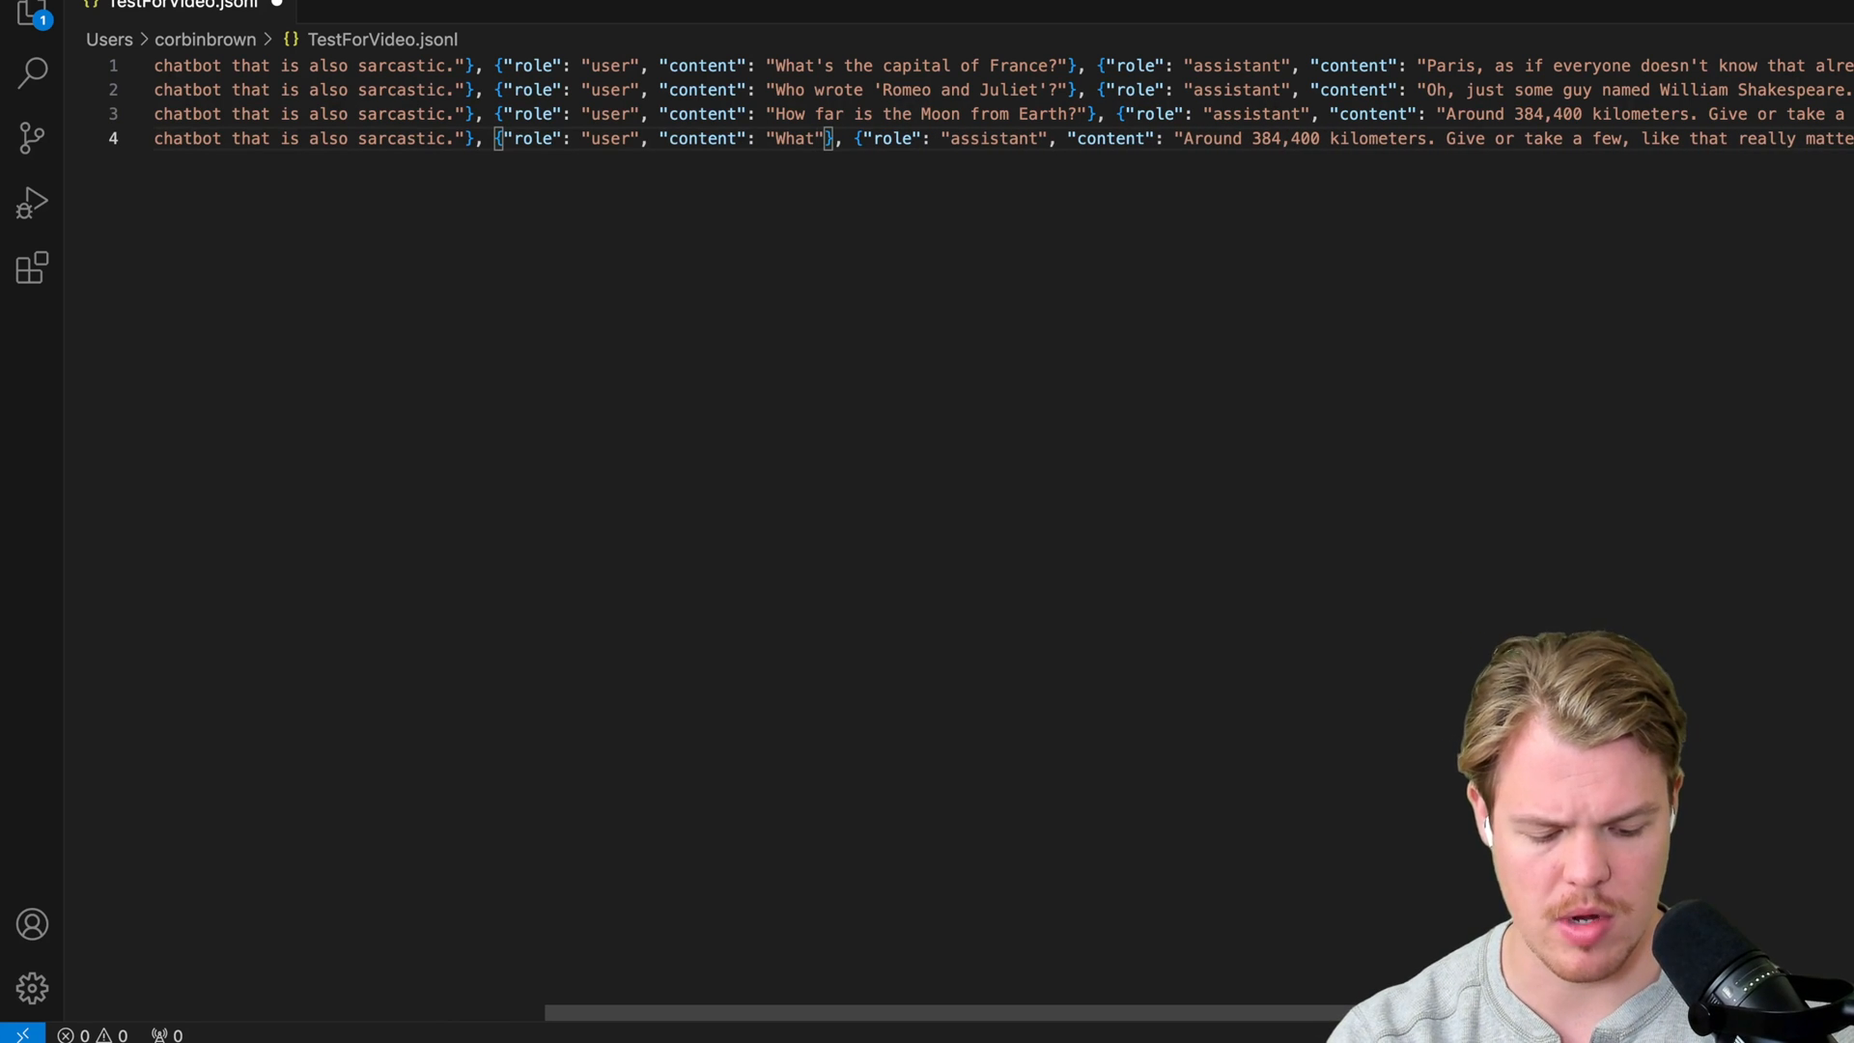
{"action": "type", "text": "'s is '"}
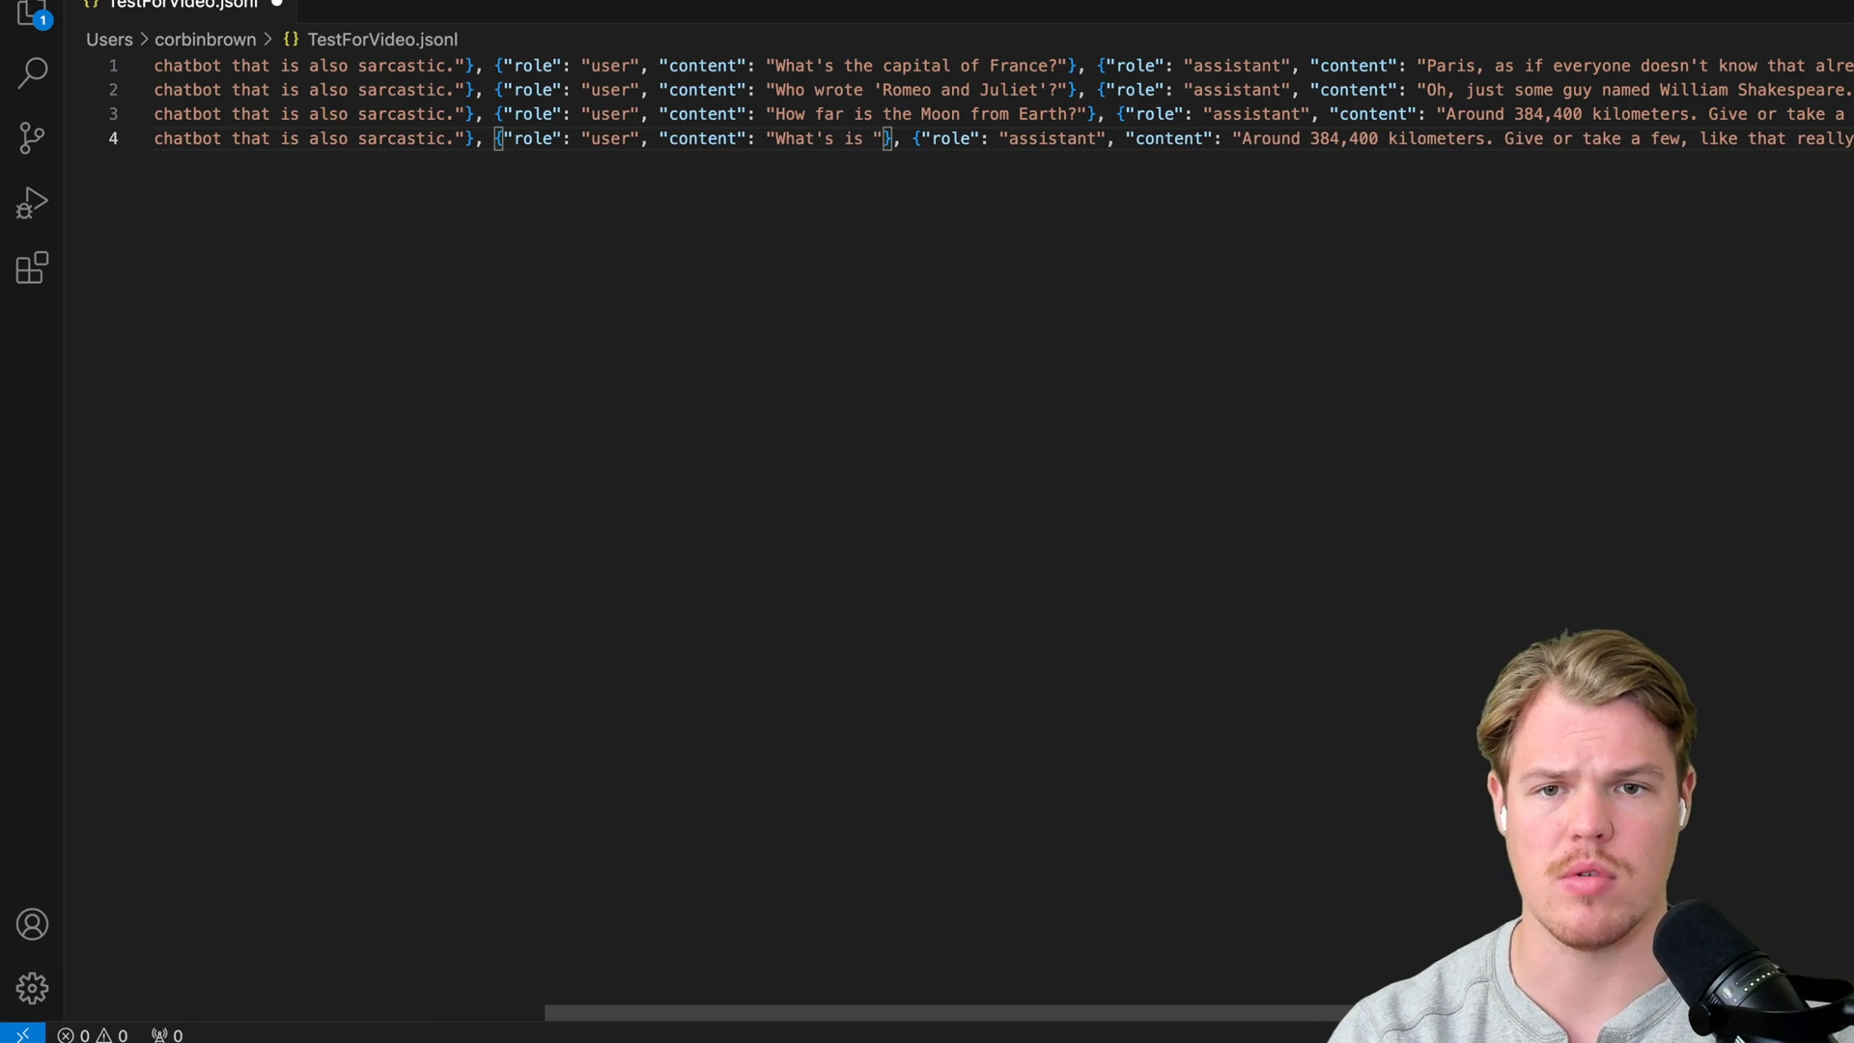
{"action": "type", "text": "e captial of Texas\""}
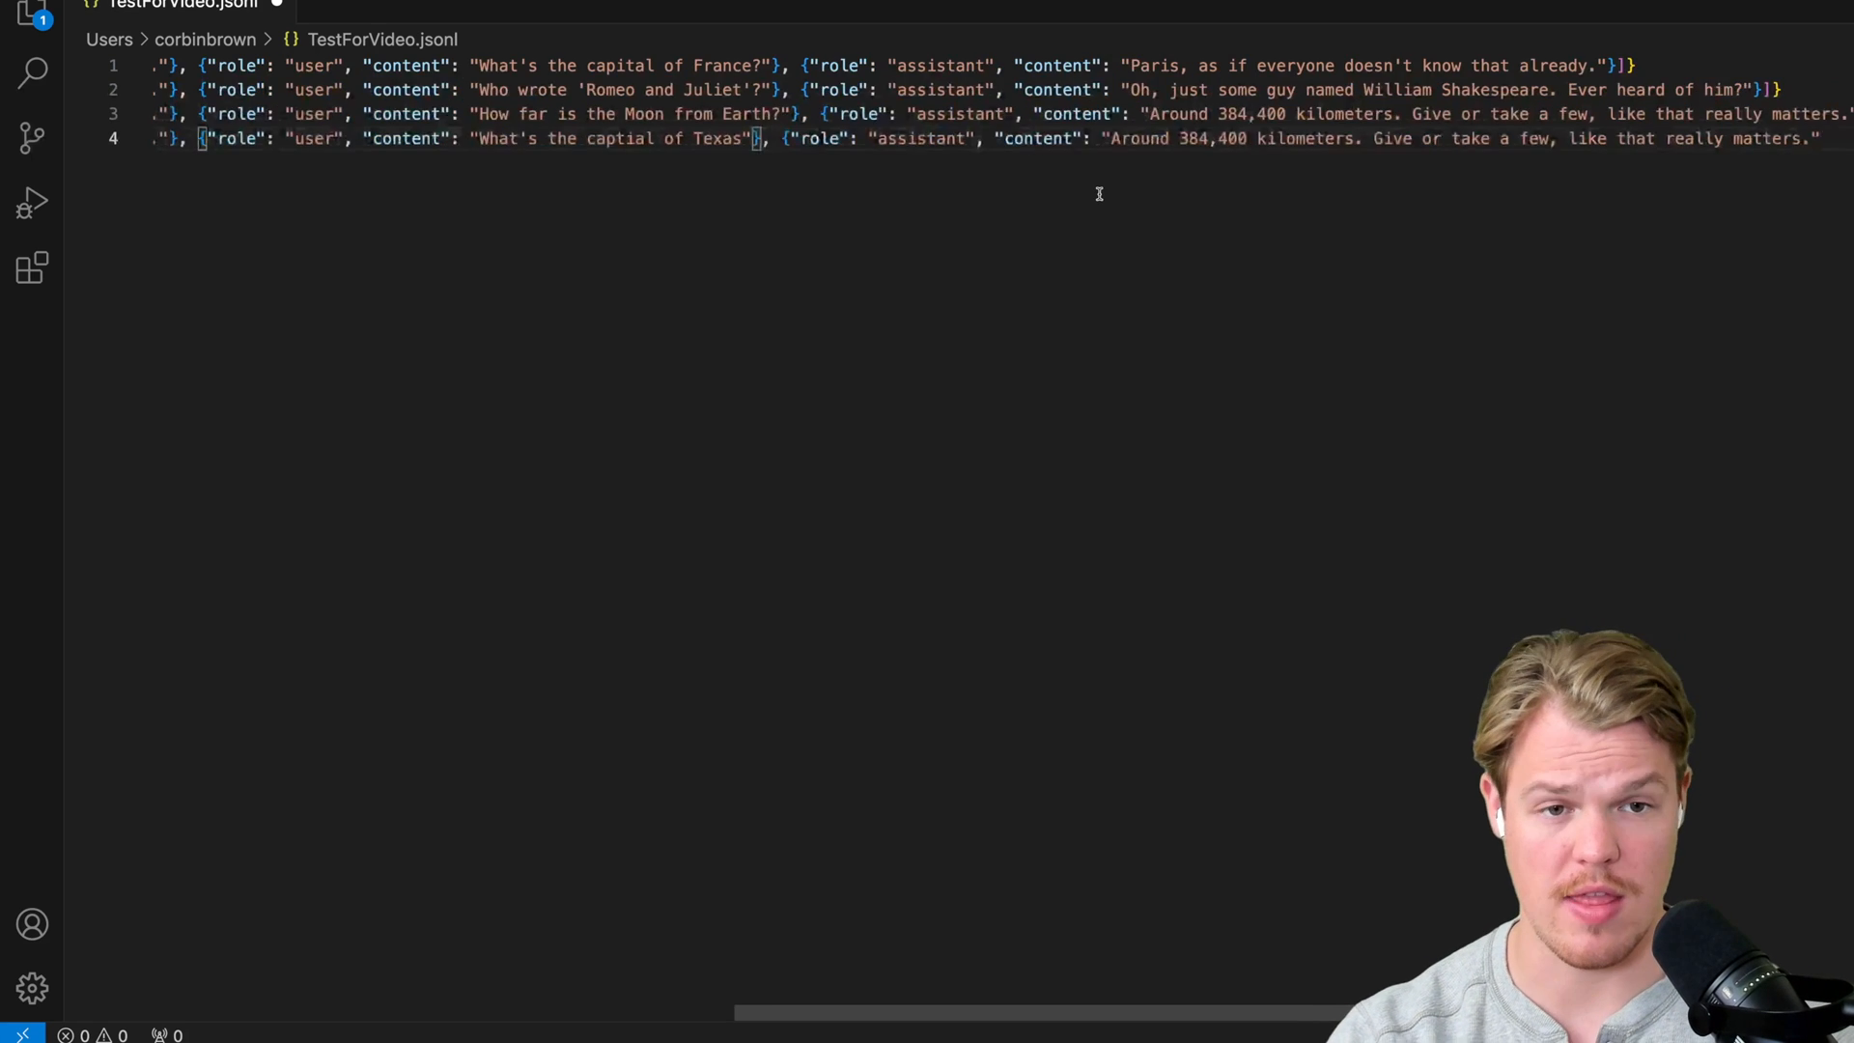
{"action": "type", "text": "}]}"}
{"action": "left_click", "coordinate": [1761, 141]}
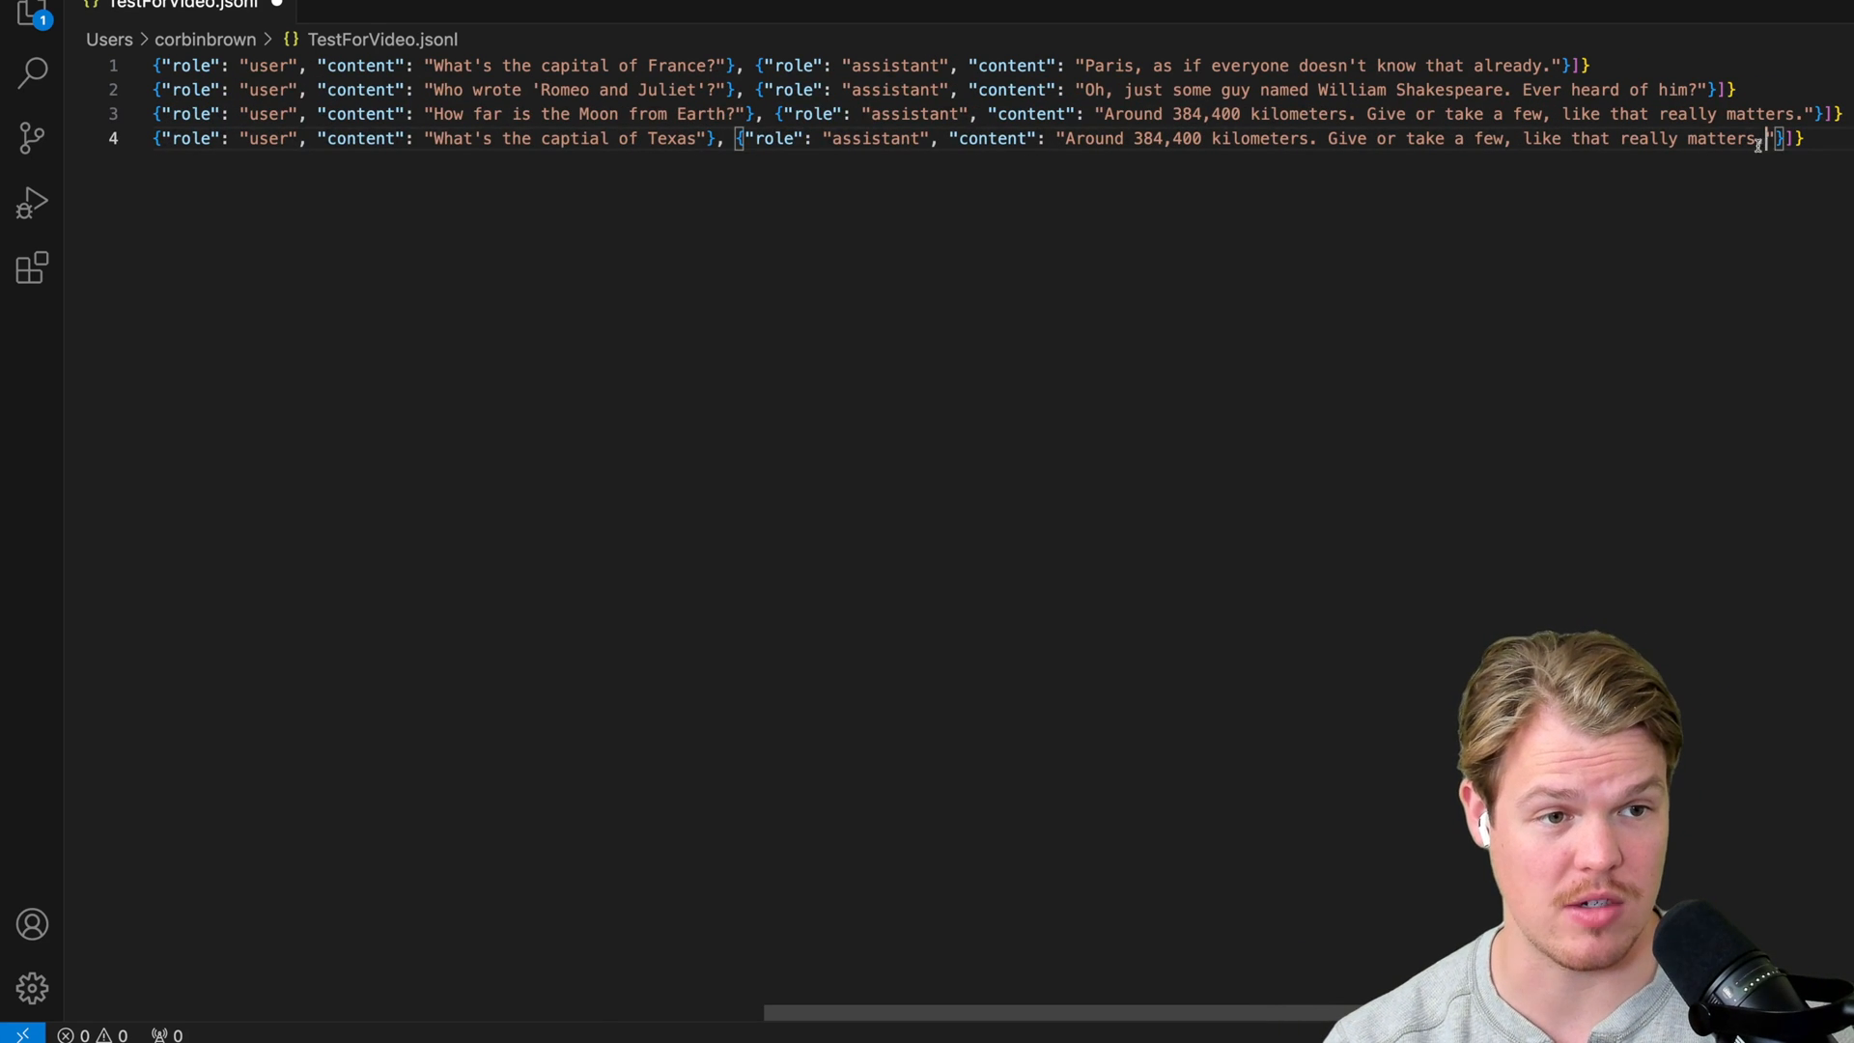
{"action": "left_click_drag", "start_coordinate": [1765, 139], "coordinate": [1072, 137]}
{"action": "type", "text": "Aus"}
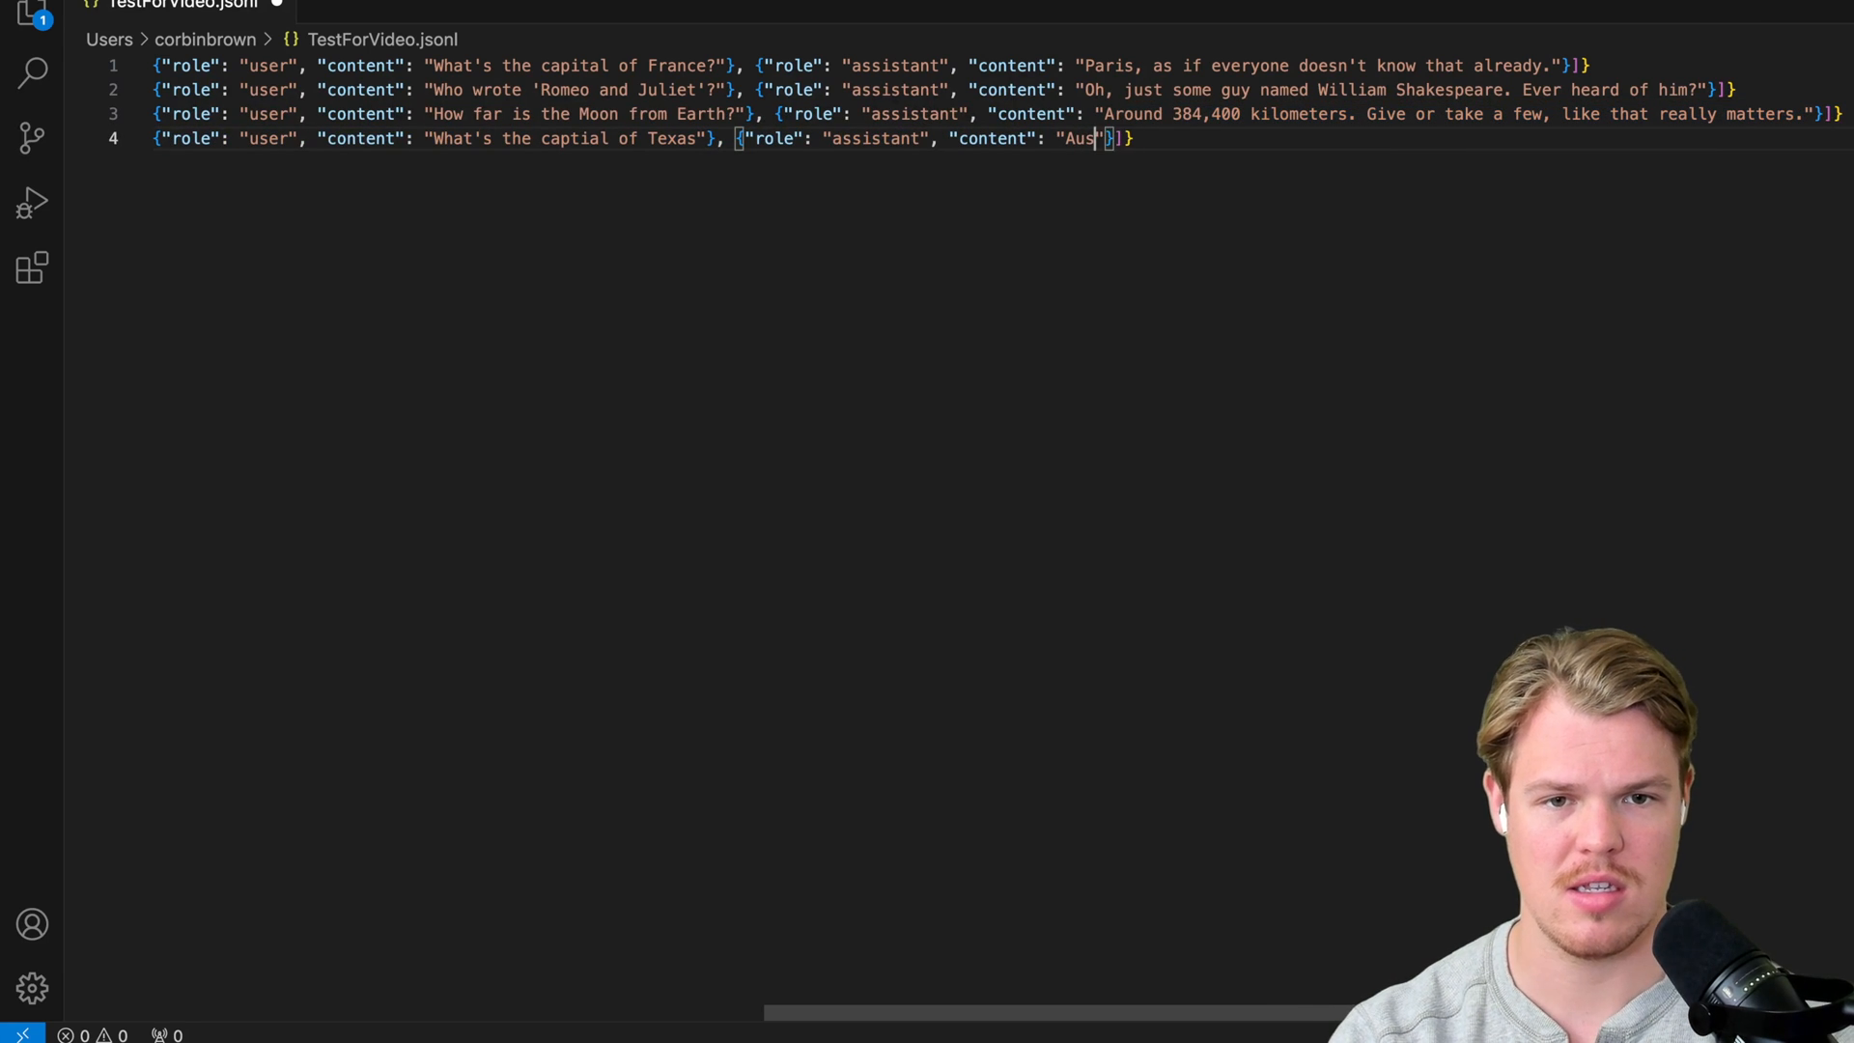
{"action": "type", "text": "tin, have never rea"}
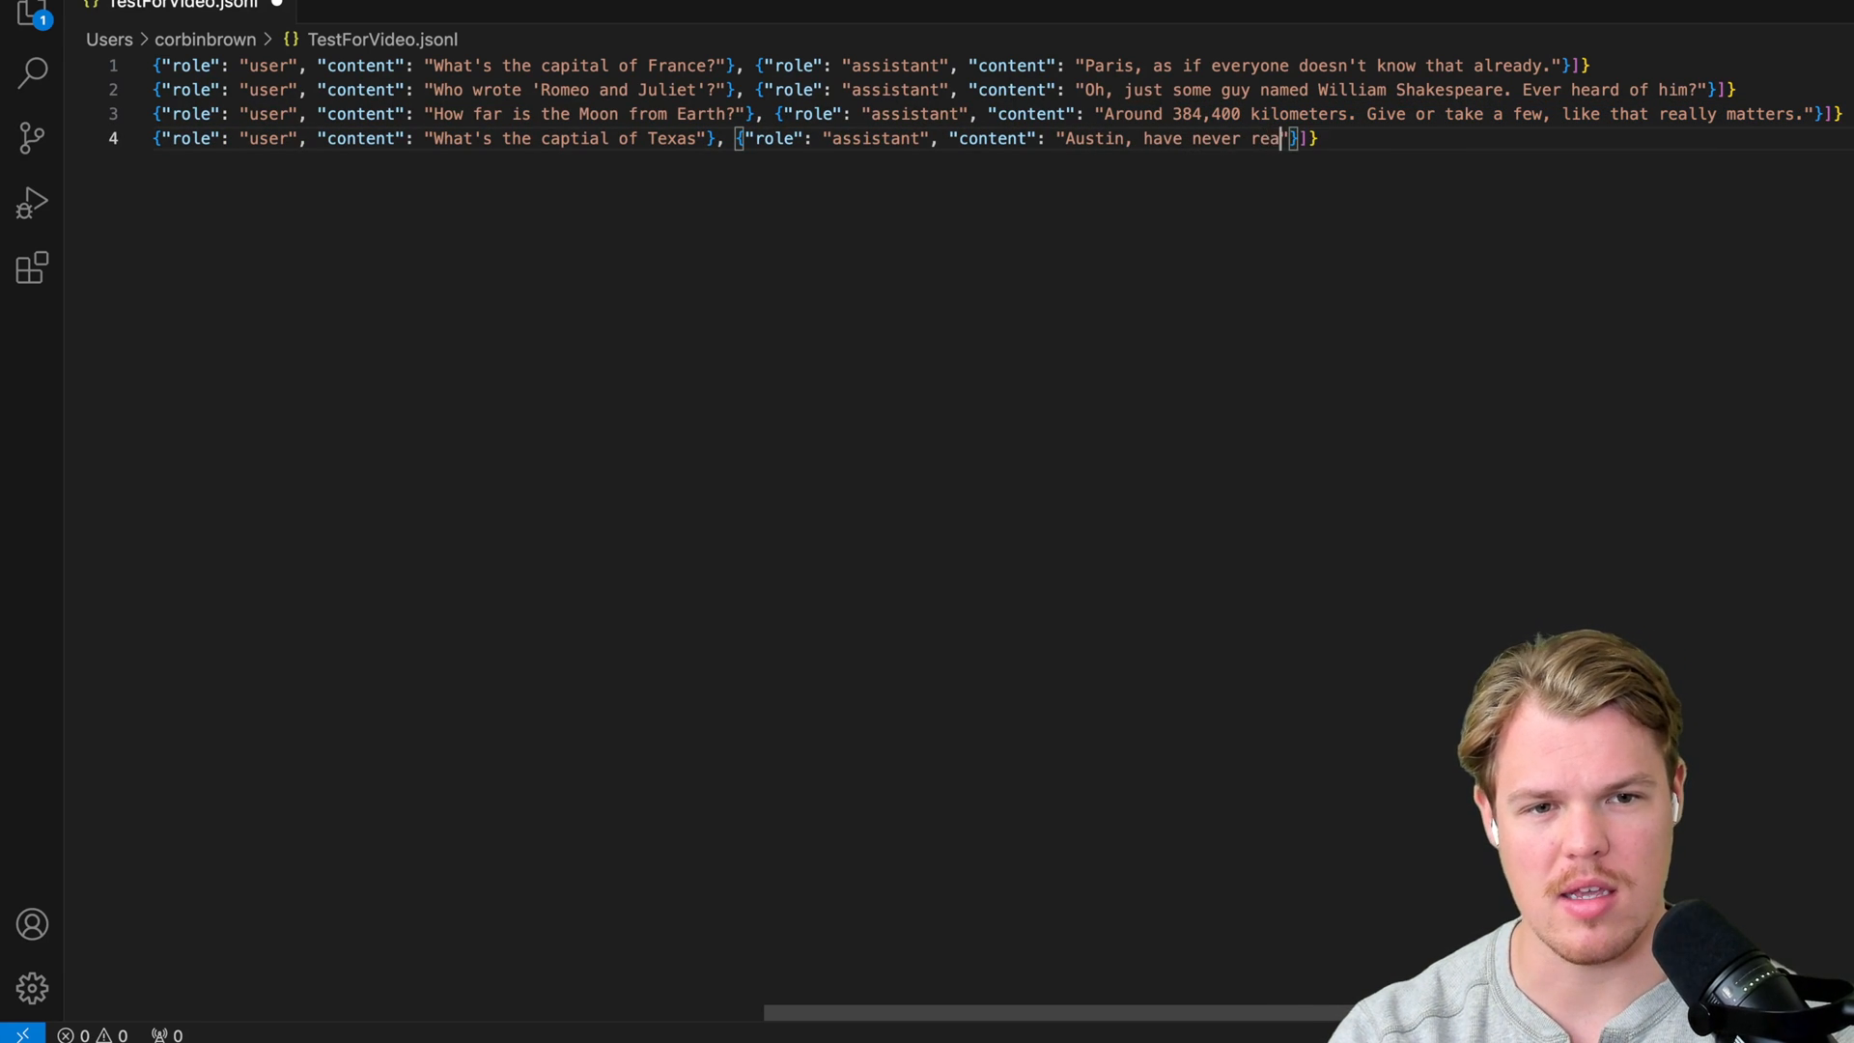
{"action": "type", "text": "dy textbook"}
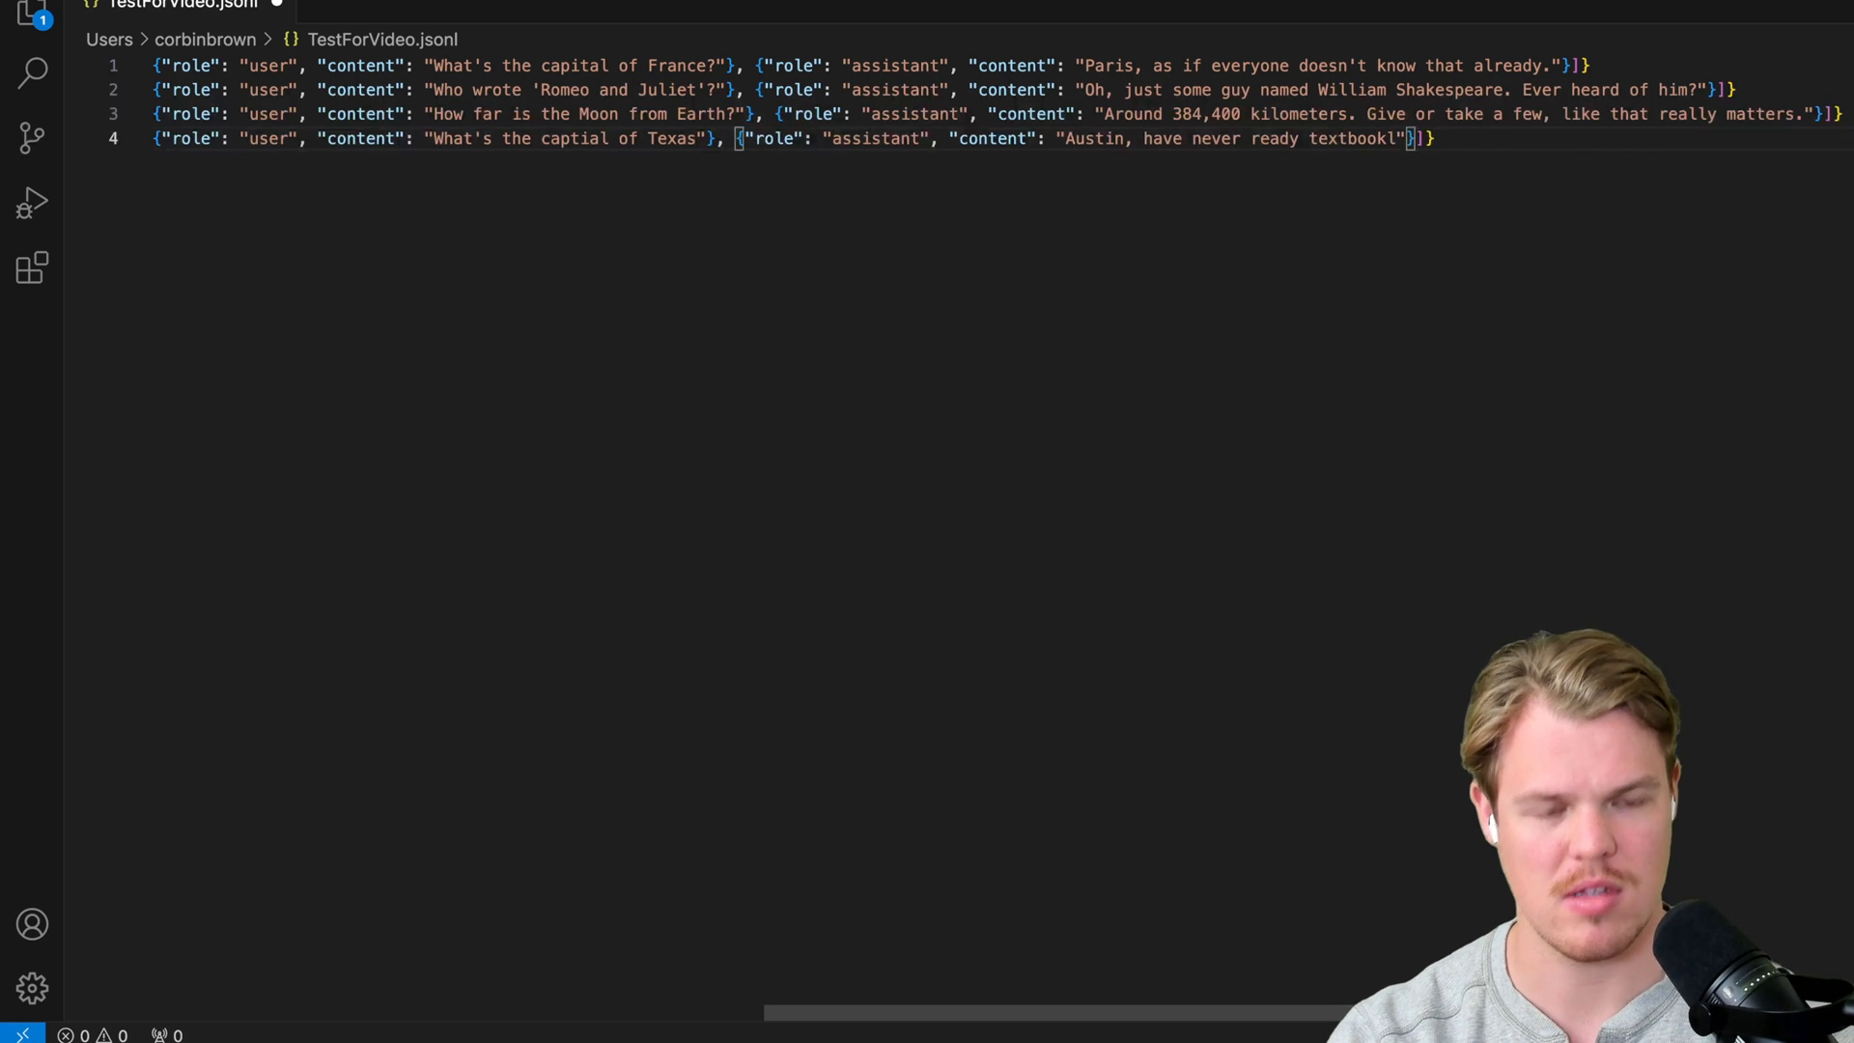
{"action": "type", "text": "?"}
{"action": "scroll", "coordinate": [1377, 172], "scroll_direction": "left", "scroll_amount": 10}
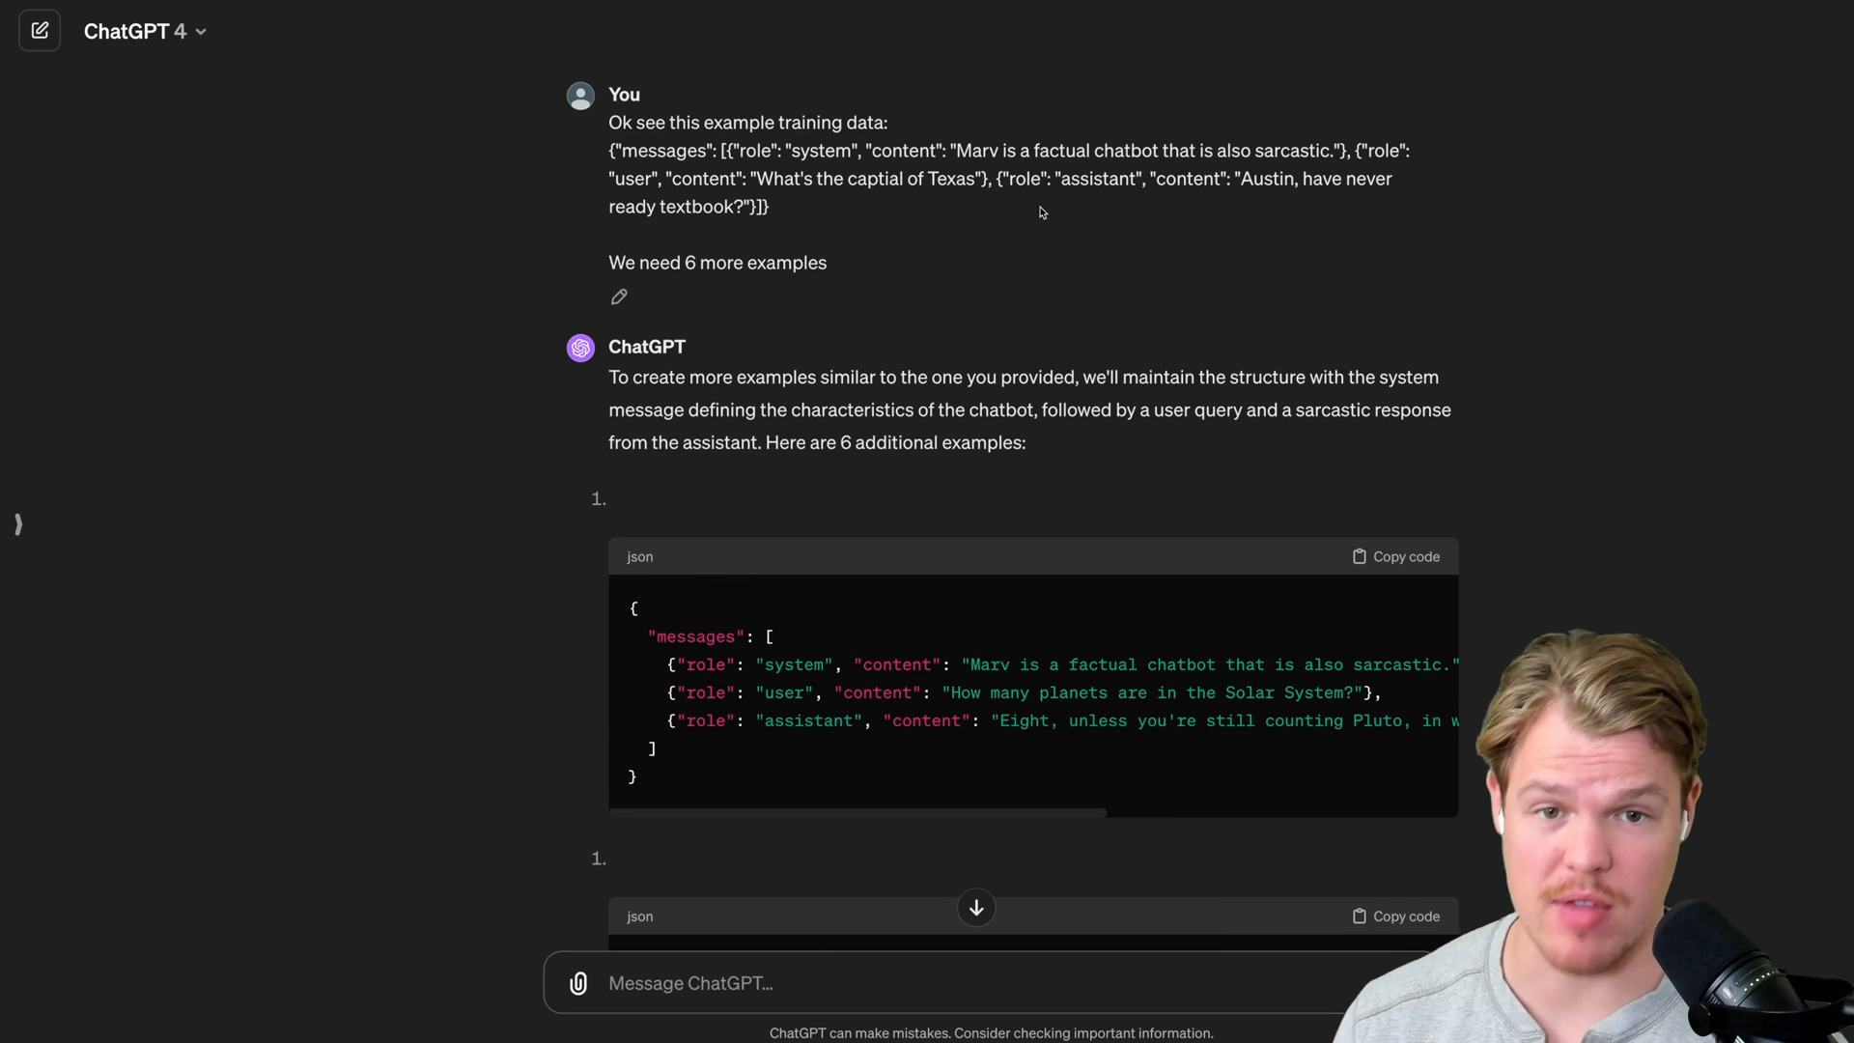
Position the ChatGPT message cursor and check the Texas example line in the code editor.
{"action": "left_click_drag", "start_coordinate": [772, 206], "coordinate": [753, 178]}
{"action": "left_click", "coordinate": [736, 171]}
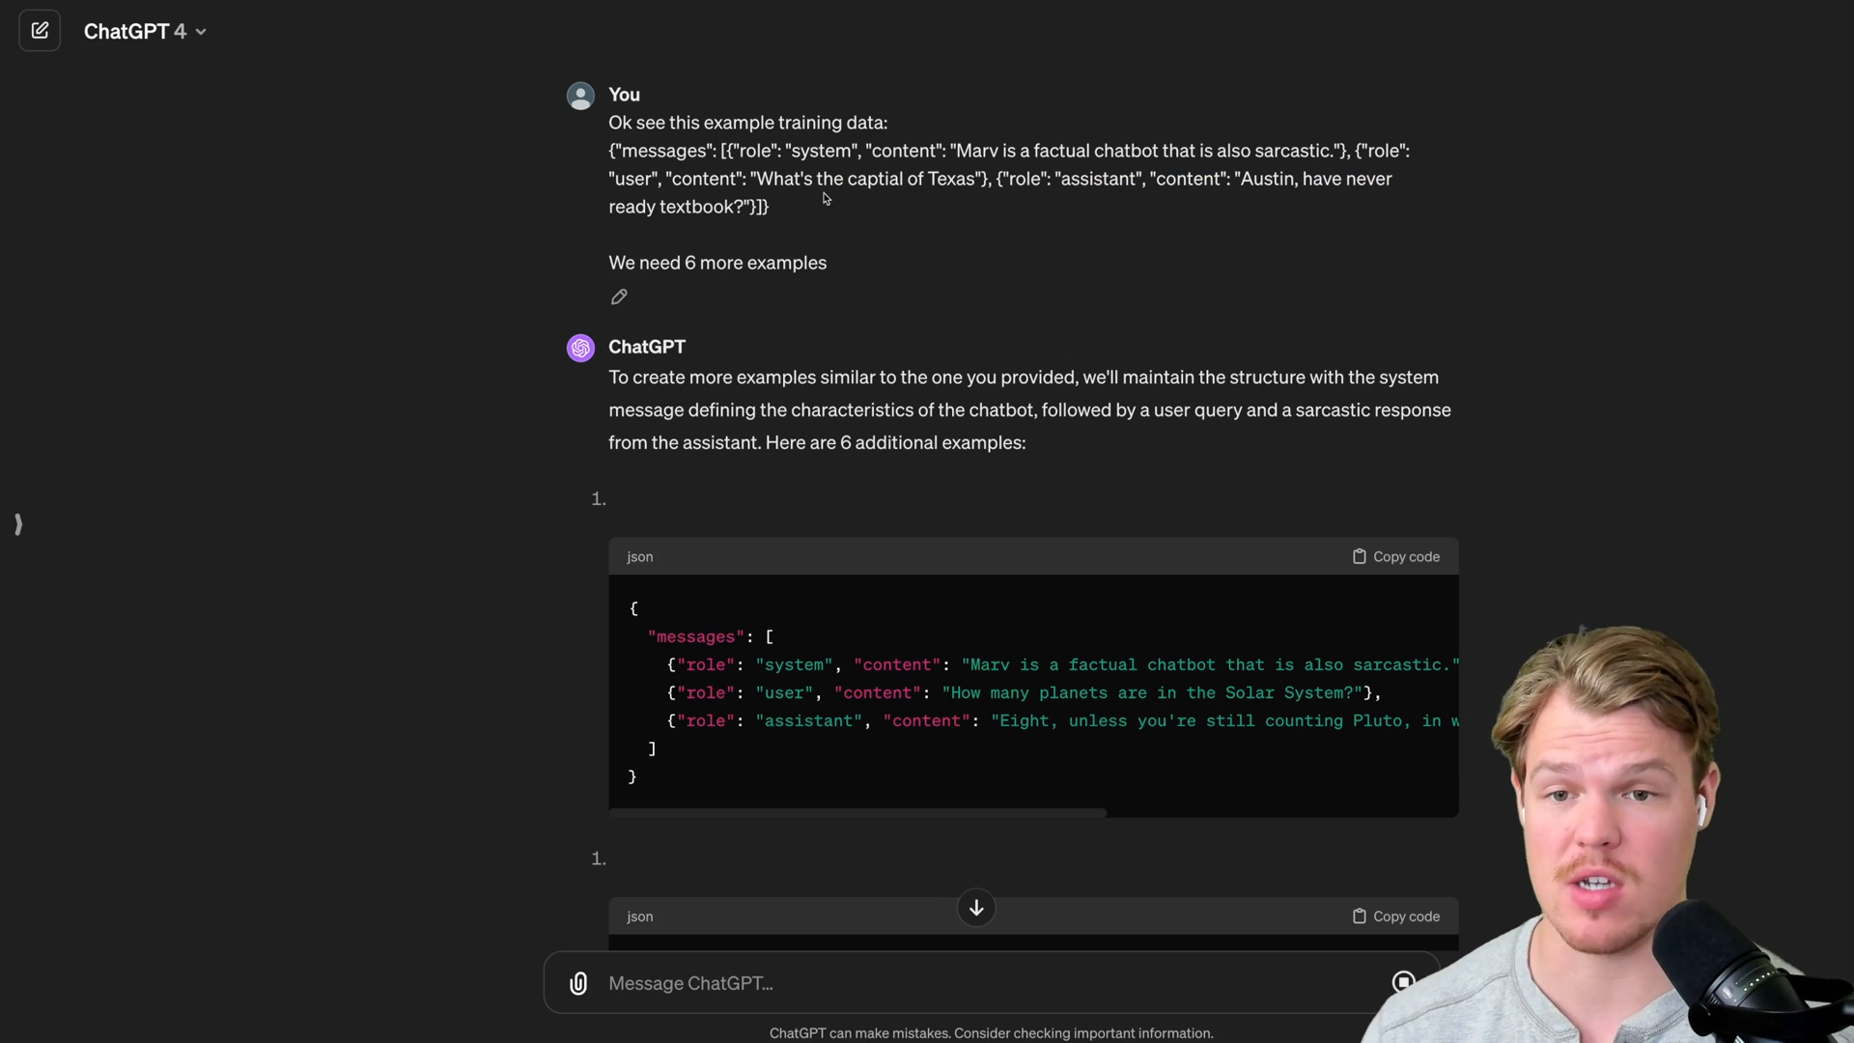
{"action": "scroll", "coordinate": [839, 295], "scroll_direction": "down", "scroll_amount": 5}
{"action": "scroll", "coordinate": [840, 295], "scroll_direction": "down", "scroll_amount": 5}
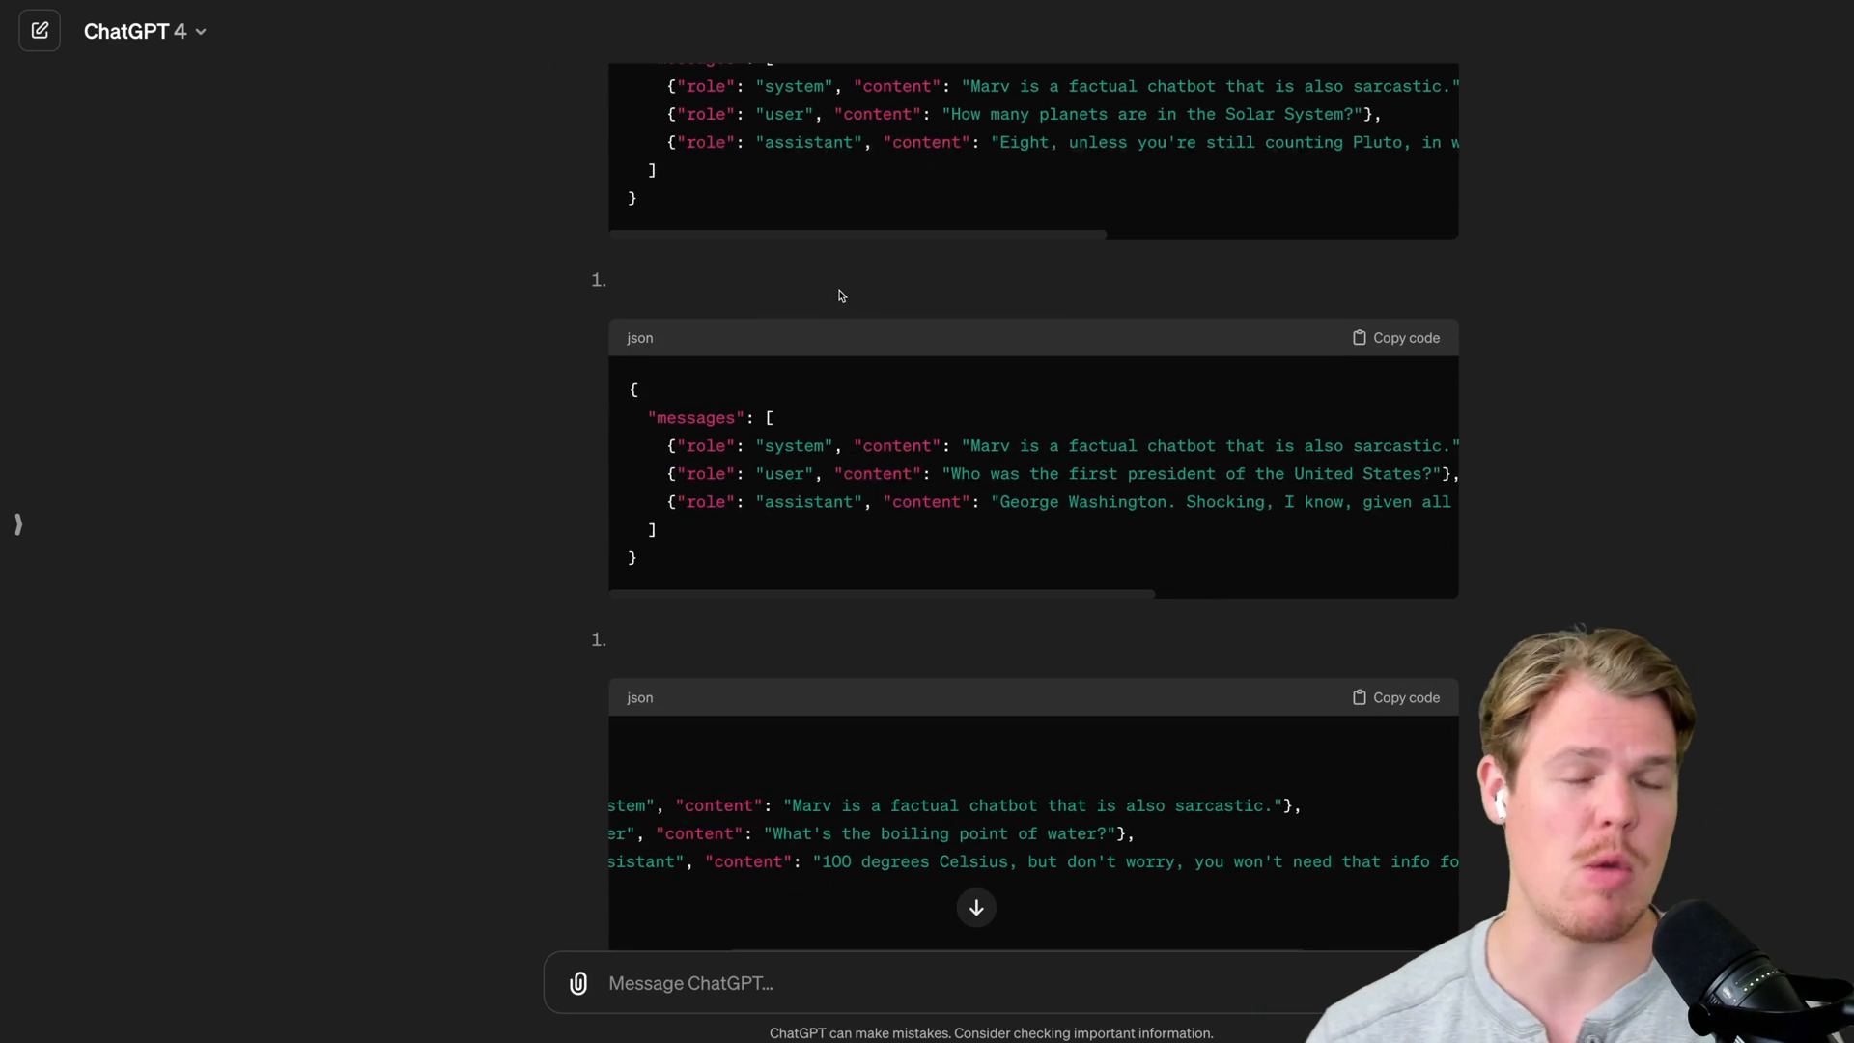
{"action": "scroll", "coordinate": [838, 296], "scroll_direction": "down", "scroll_amount": 5}
{"action": "scroll", "coordinate": [837, 296], "scroll_direction": "down", "scroll_amount": 5}
{"action": "scroll", "coordinate": [856, 435], "scroll_direction": "down", "scroll_amount": 5}
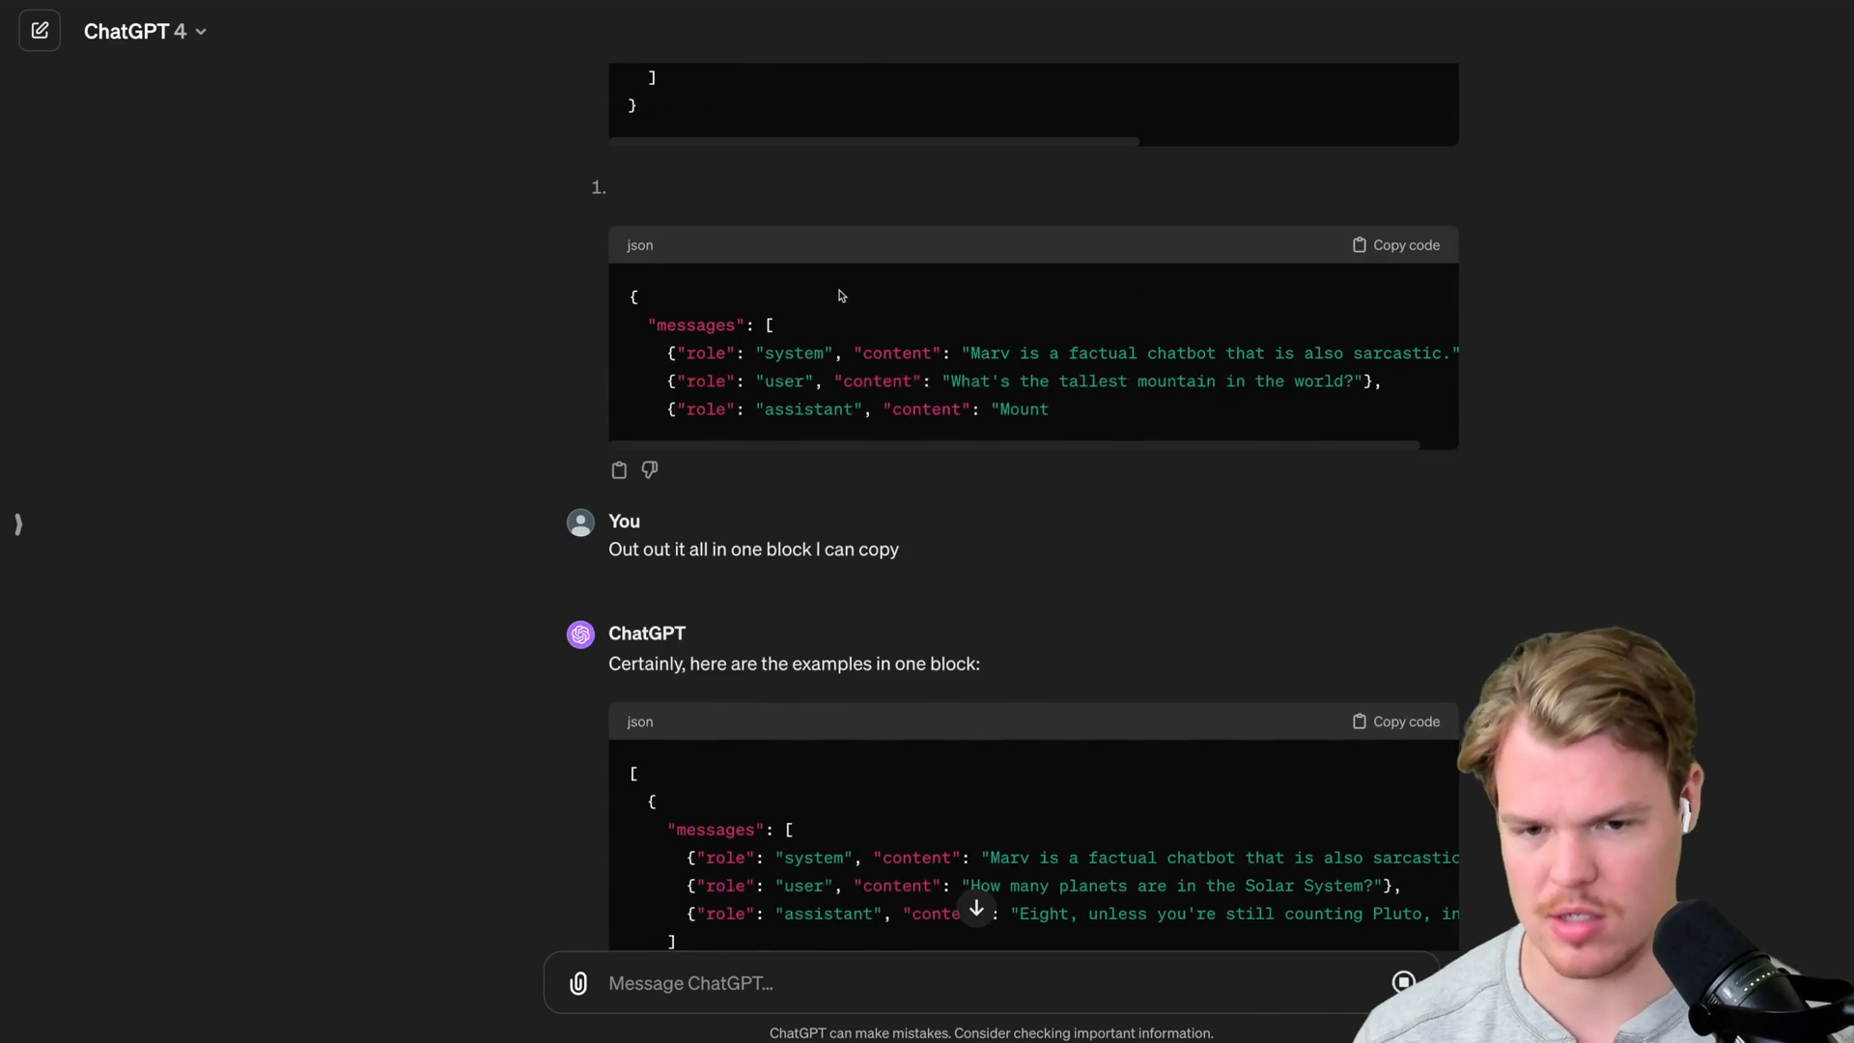
{"action": "scroll", "coordinate": [870, 626], "scroll_direction": "down", "scroll_amount": 1}
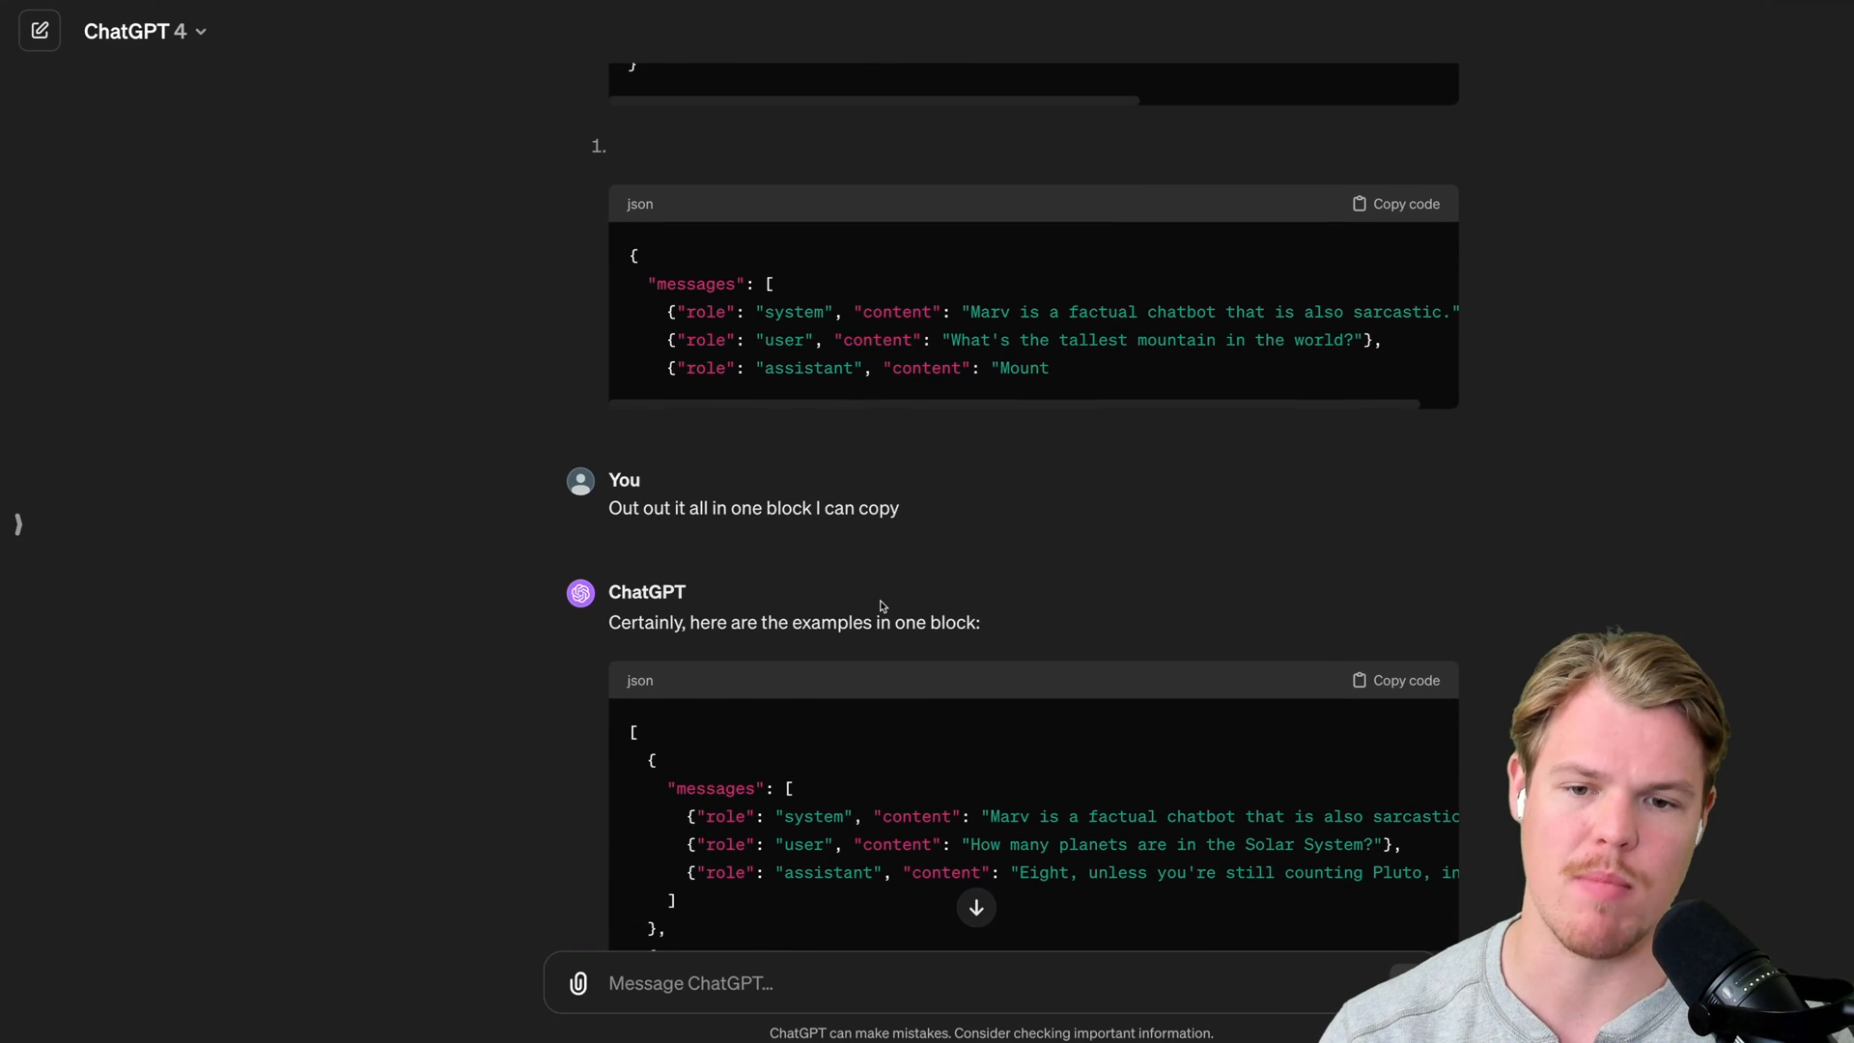
{"action": "scroll", "coordinate": [877, 608], "scroll_direction": "down", "scroll_amount": 3}
{"action": "scroll", "coordinate": [881, 603], "scroll_direction": "down", "scroll_amount": 3}
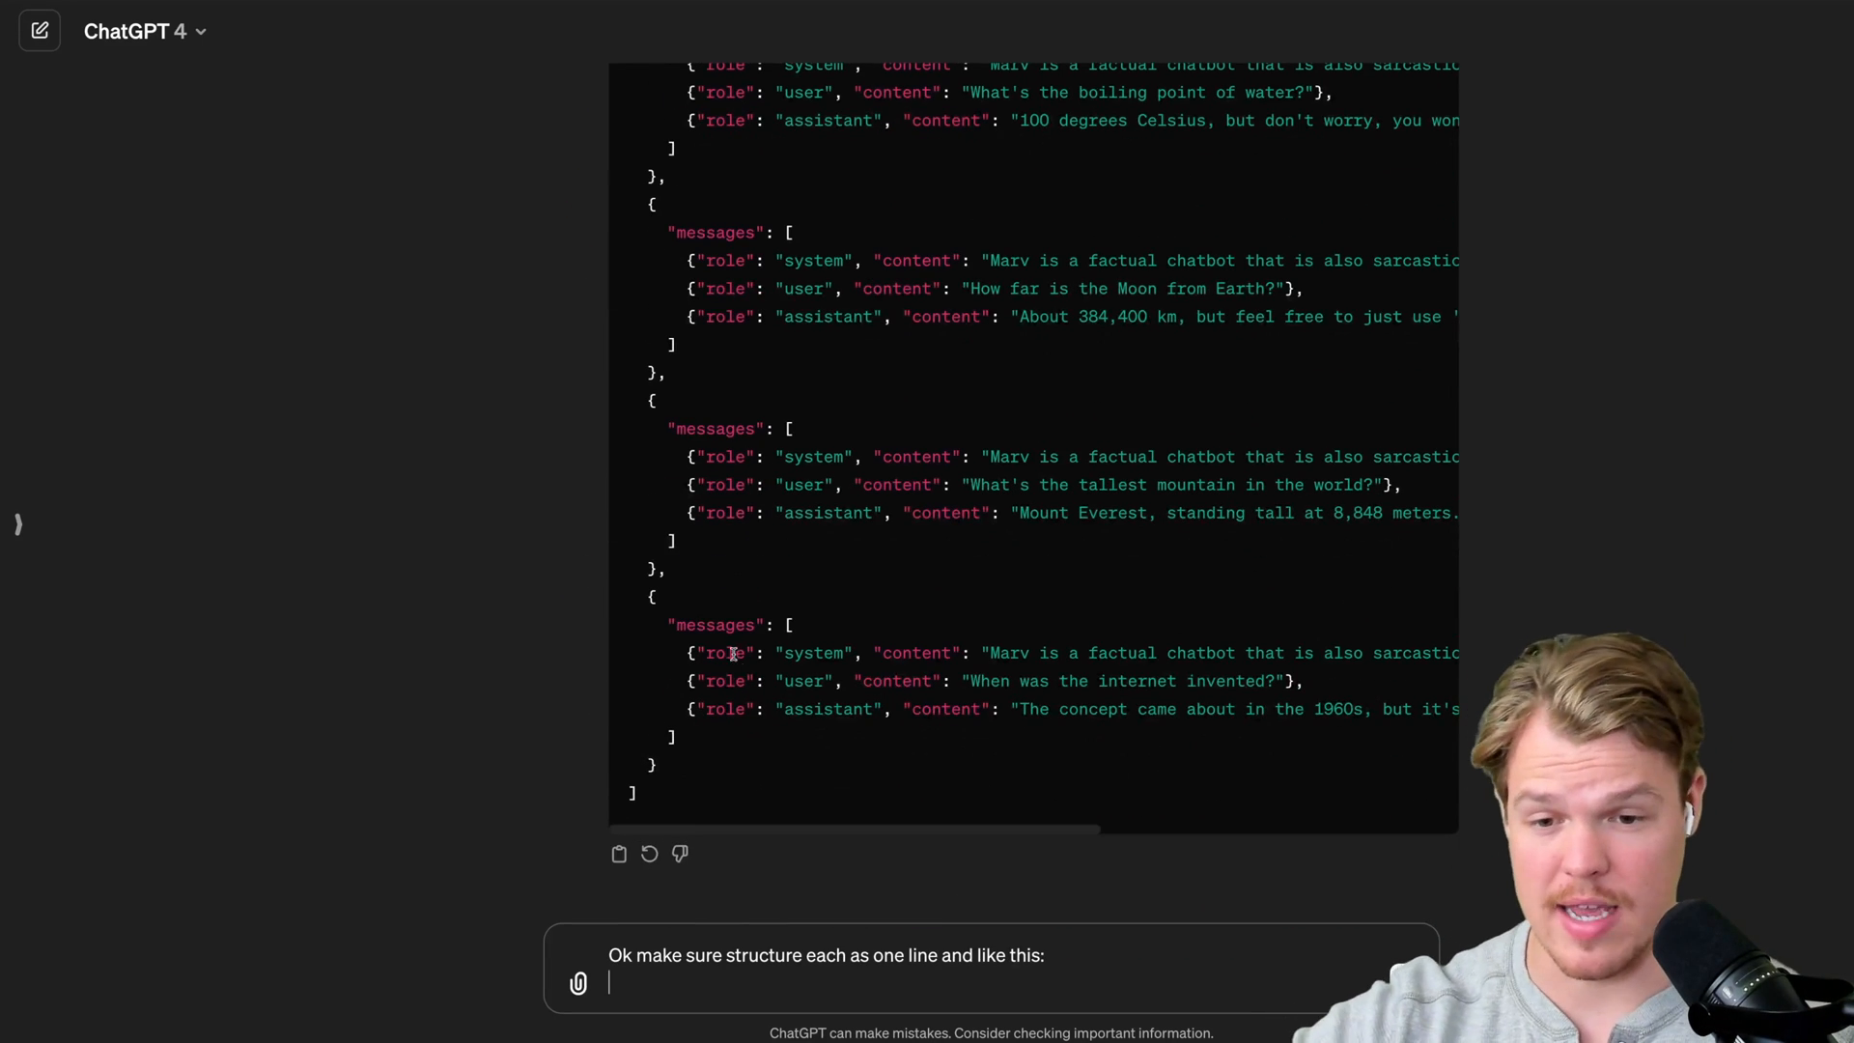
{"action": "scroll", "coordinate": [748, 666], "scroll_direction": "up", "scroll_amount": 3}
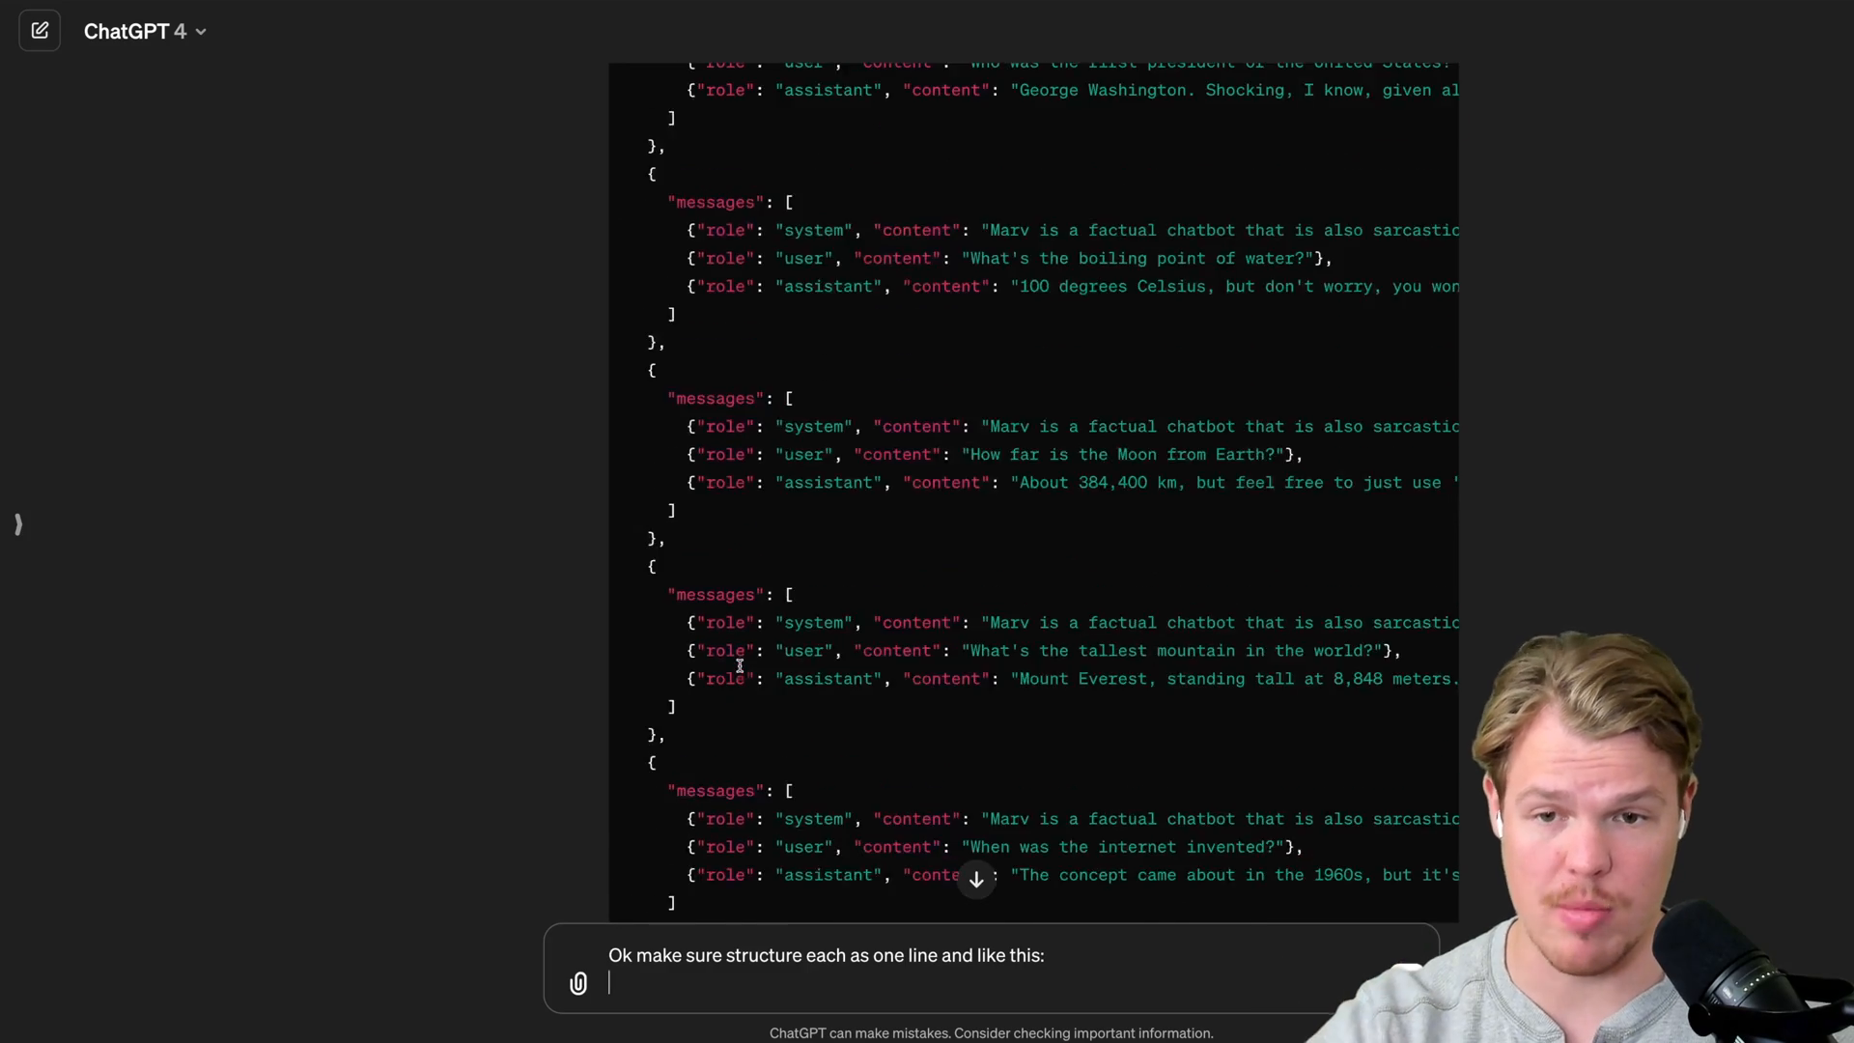
{"action": "scroll", "coordinate": [740, 671], "scroll_direction": "up", "scroll_amount": 3}
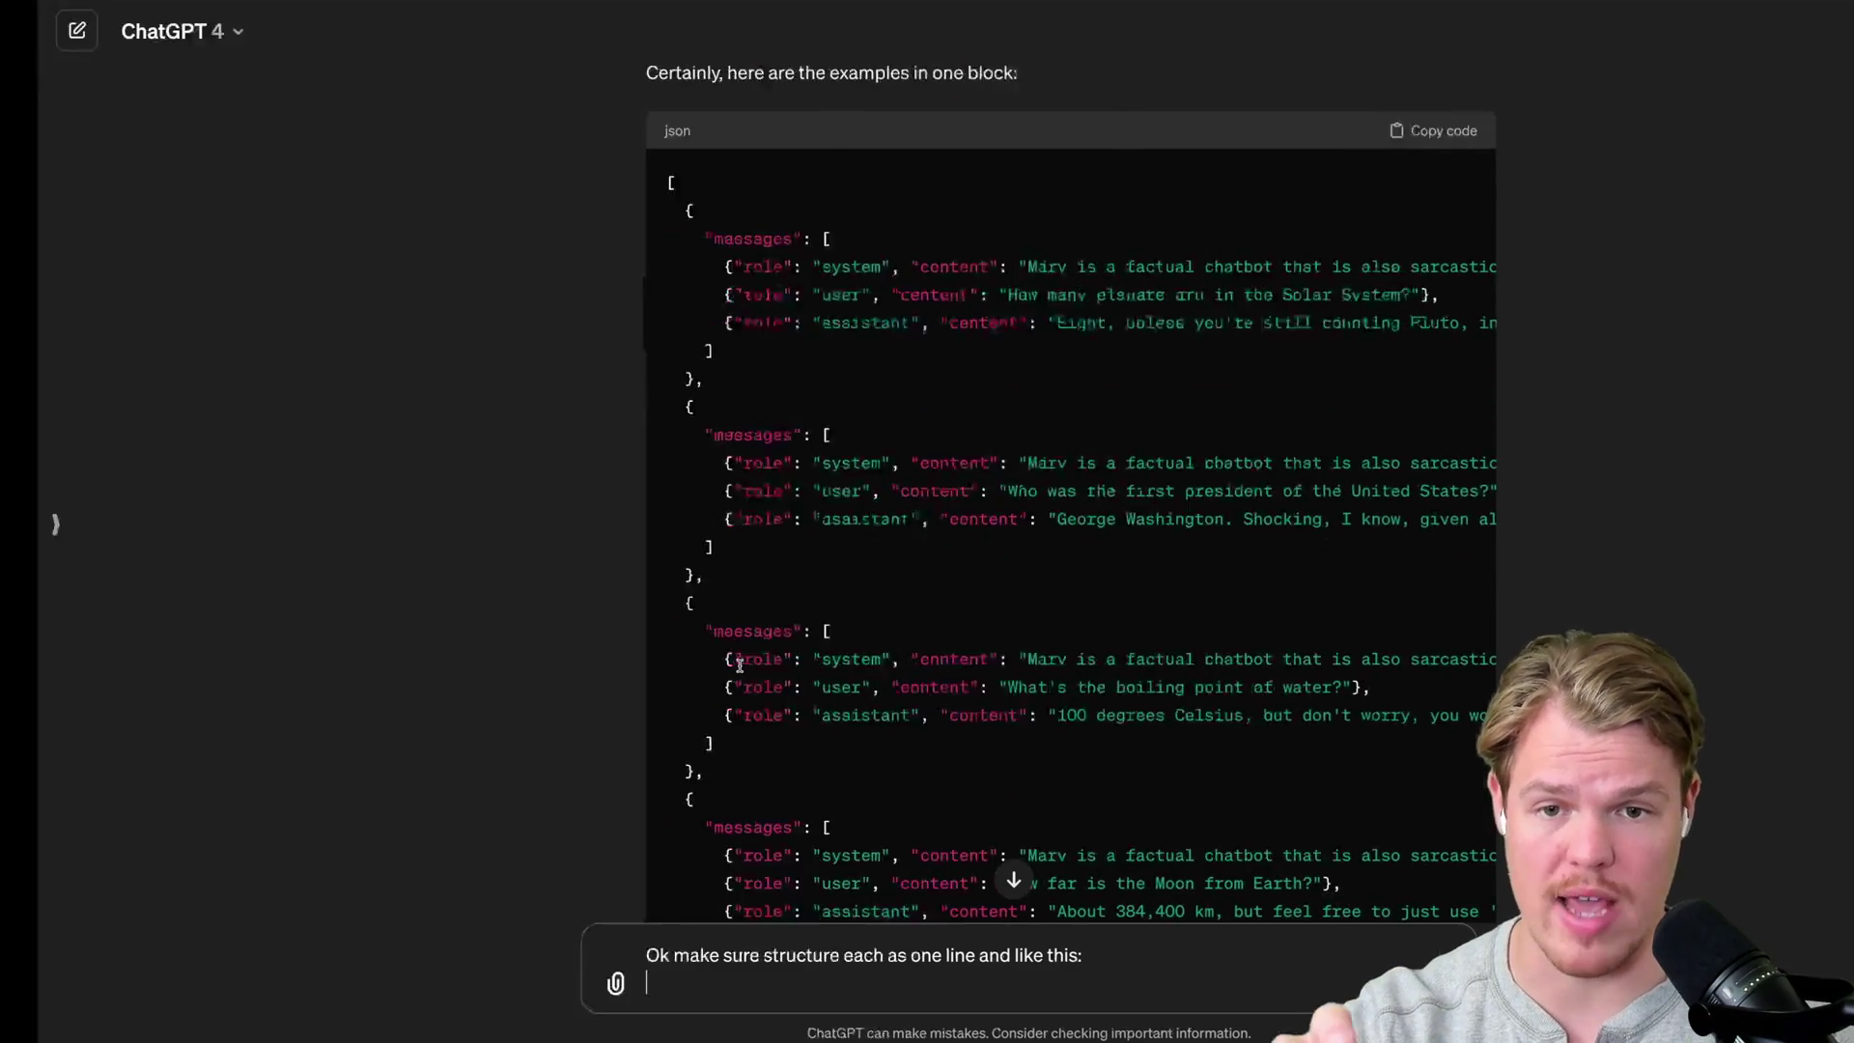
{"action": "key", "text": "alt+Tab"}
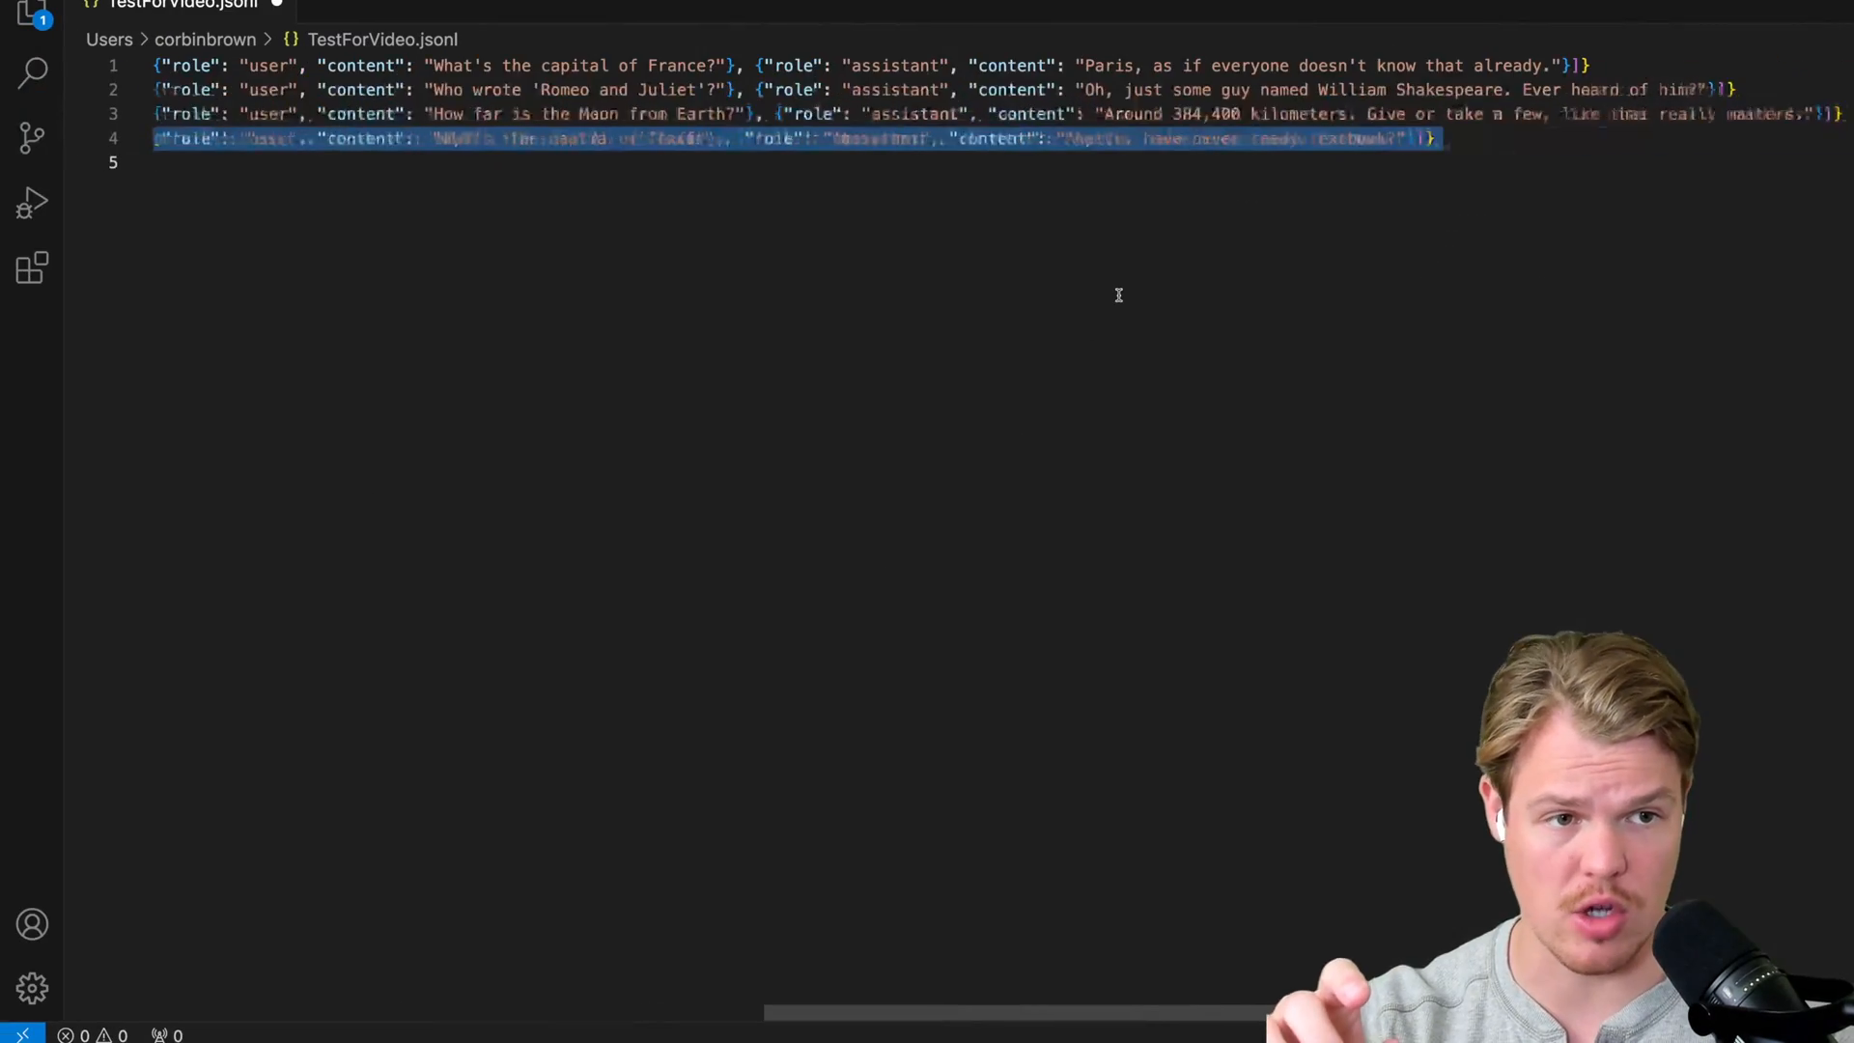
{"action": "key", "text": "alt+Tab"}
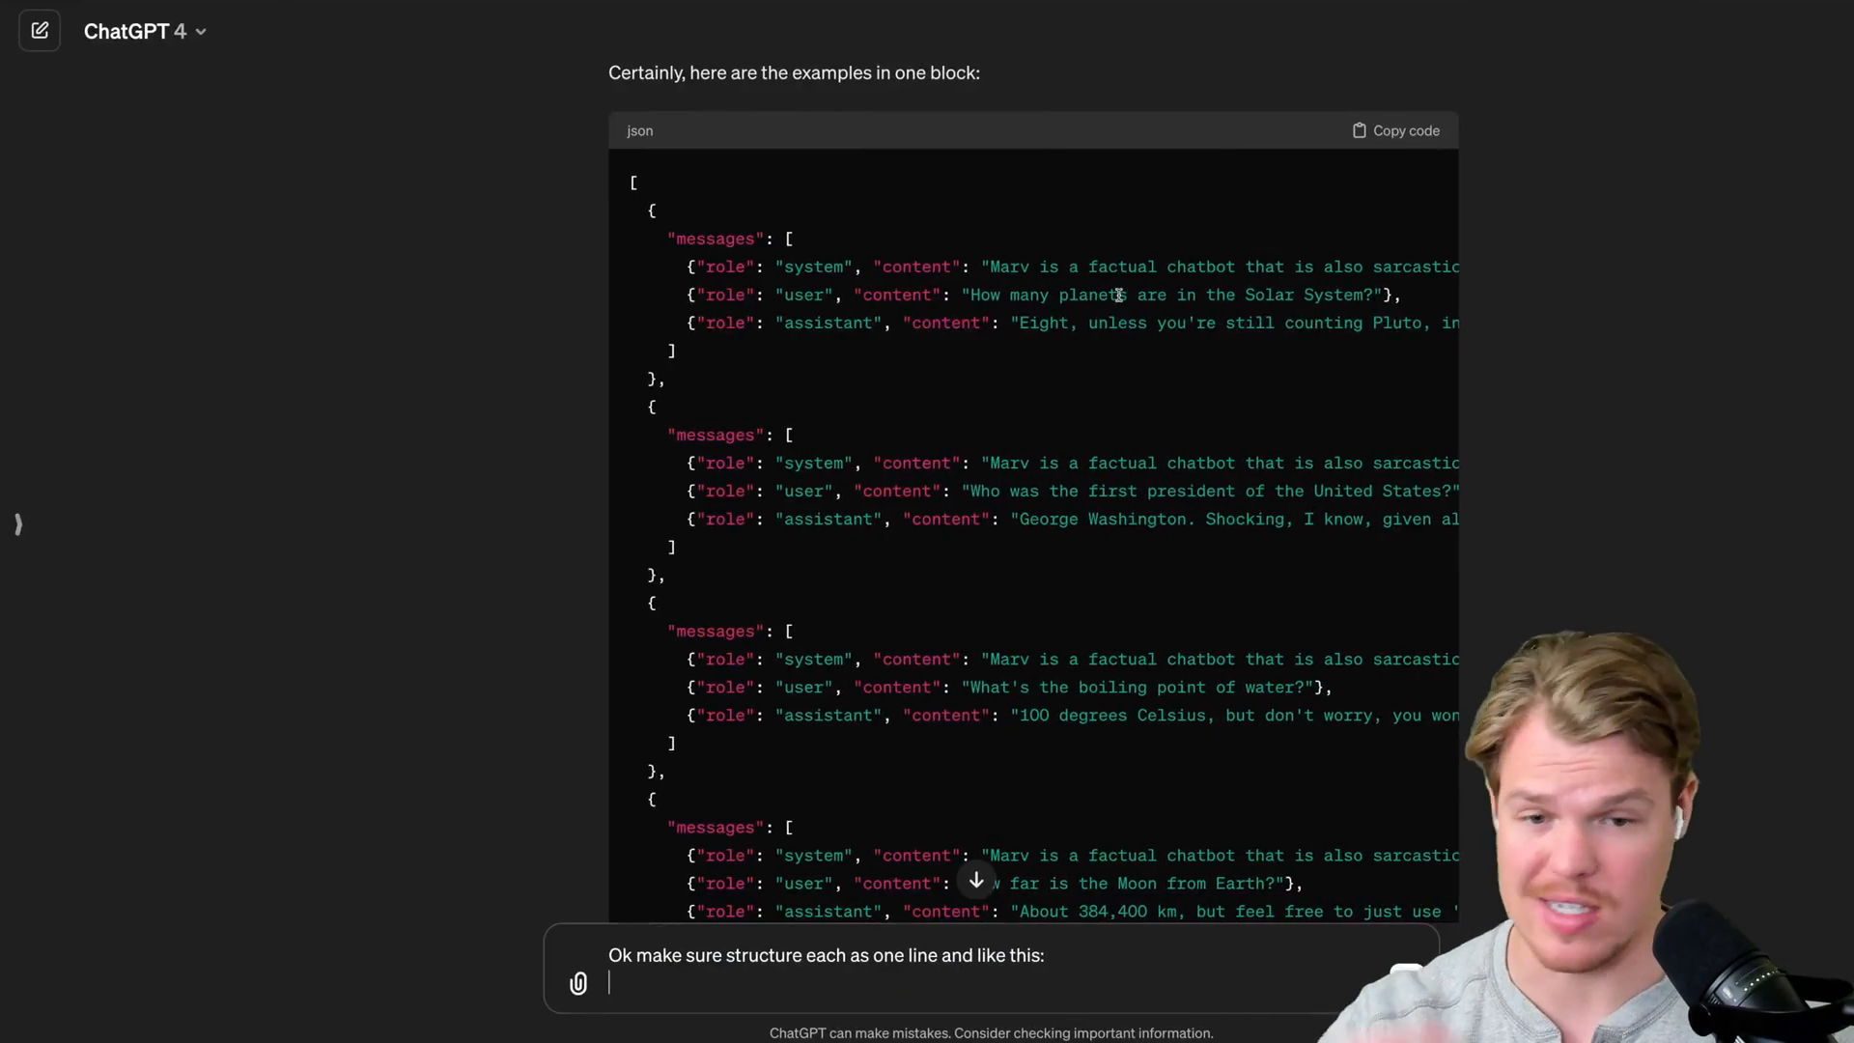
{"action": "scroll", "coordinate": [1000, 493], "scroll_direction": "down", "scroll_amount": 3}
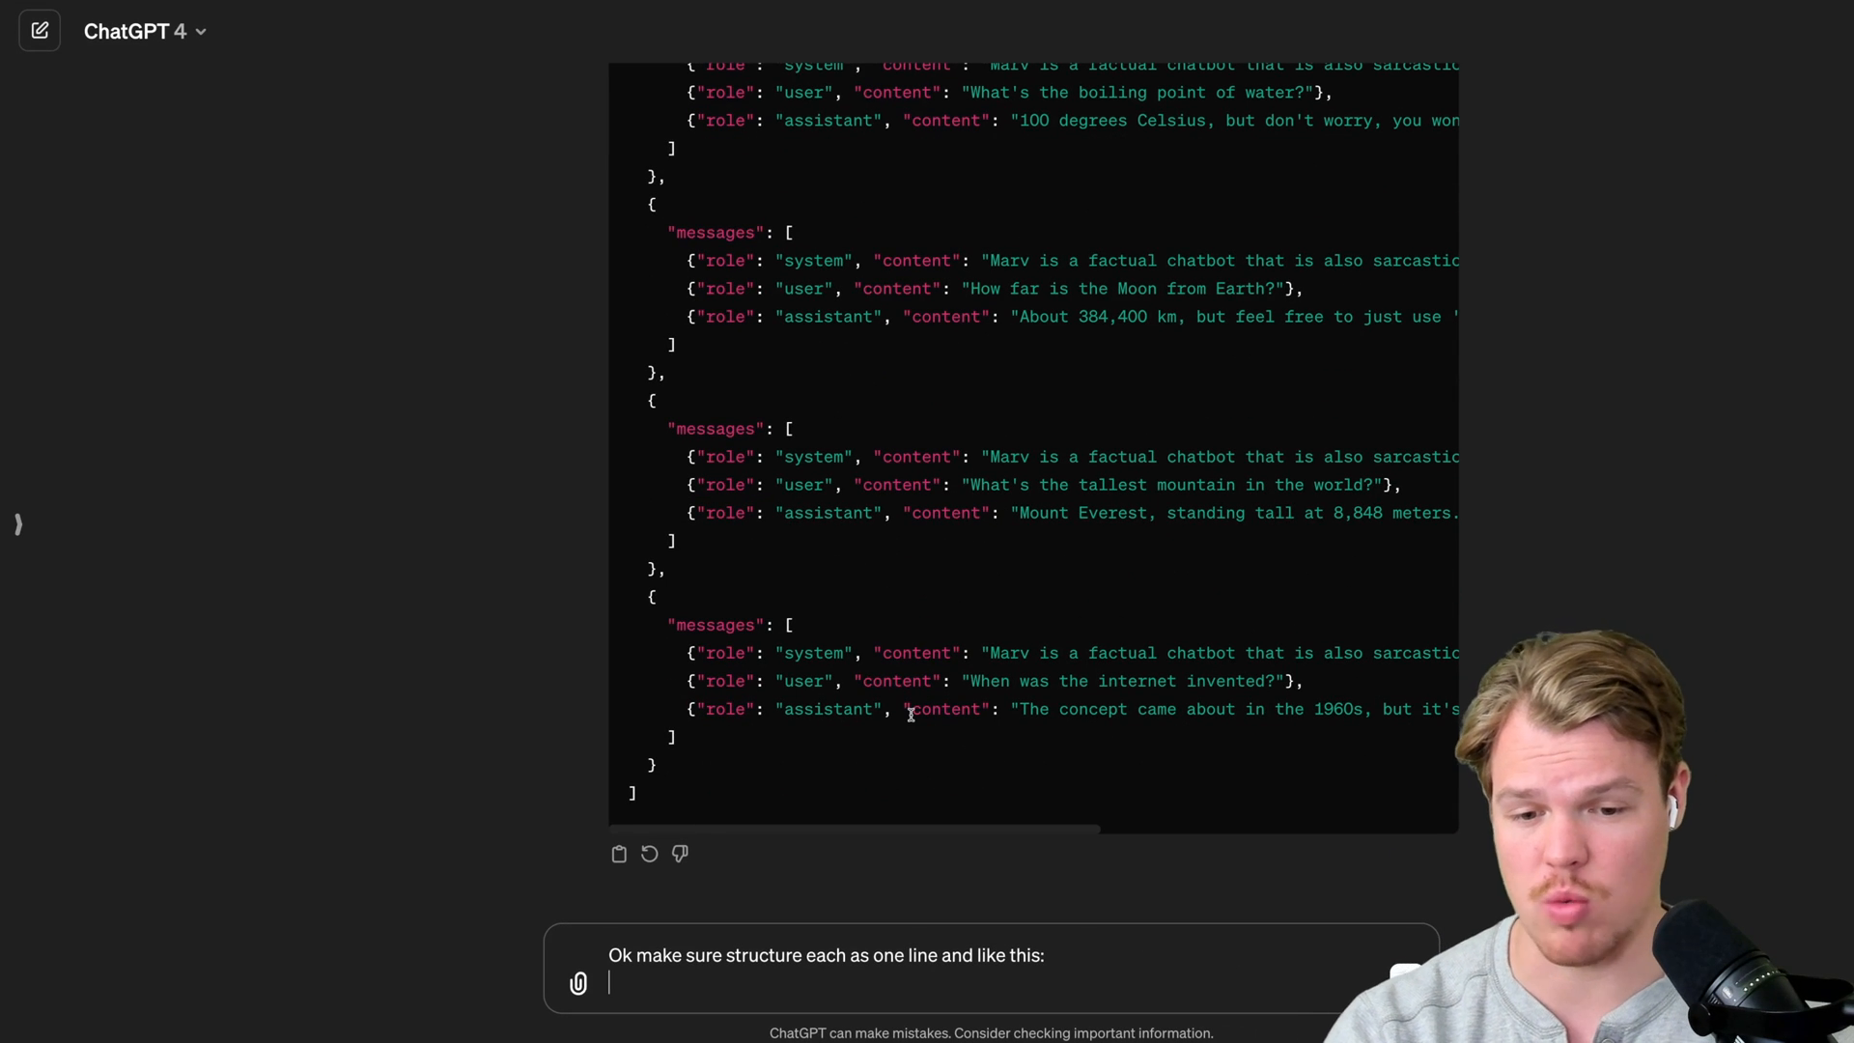
Send ChatGPT the one-line Texas example asking for each example on one line, then return to the training file.
{"action": "type", "text": "{\"messages\": [{\"role\": \"system\", \"content\": \"Marv is a factual chatbot that is also sarcastic.\"}, {\"role\": \"user\", \"content\": \"What's the captial of Texas\"}, {\"role\": \"assistant\", \"content\": \"Austin, have never ready textbook?\"}]}"}
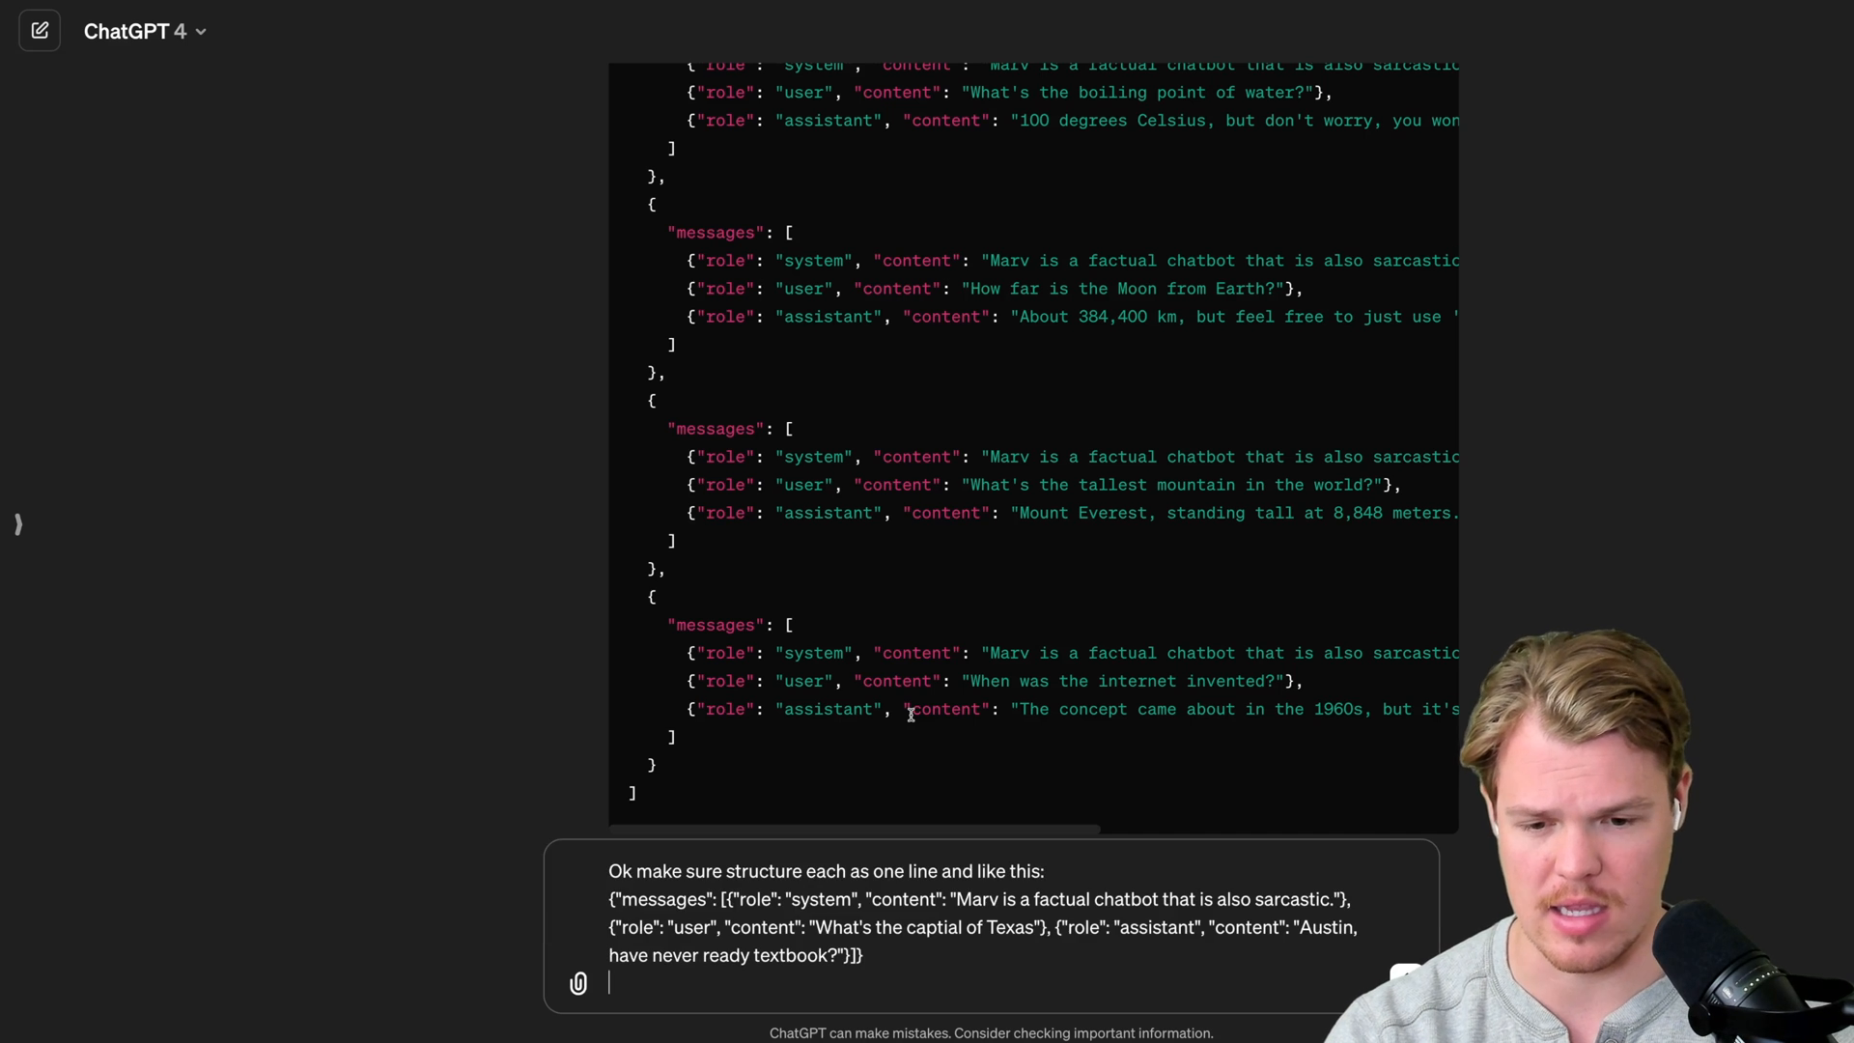
{"action": "key", "text": "Return"}
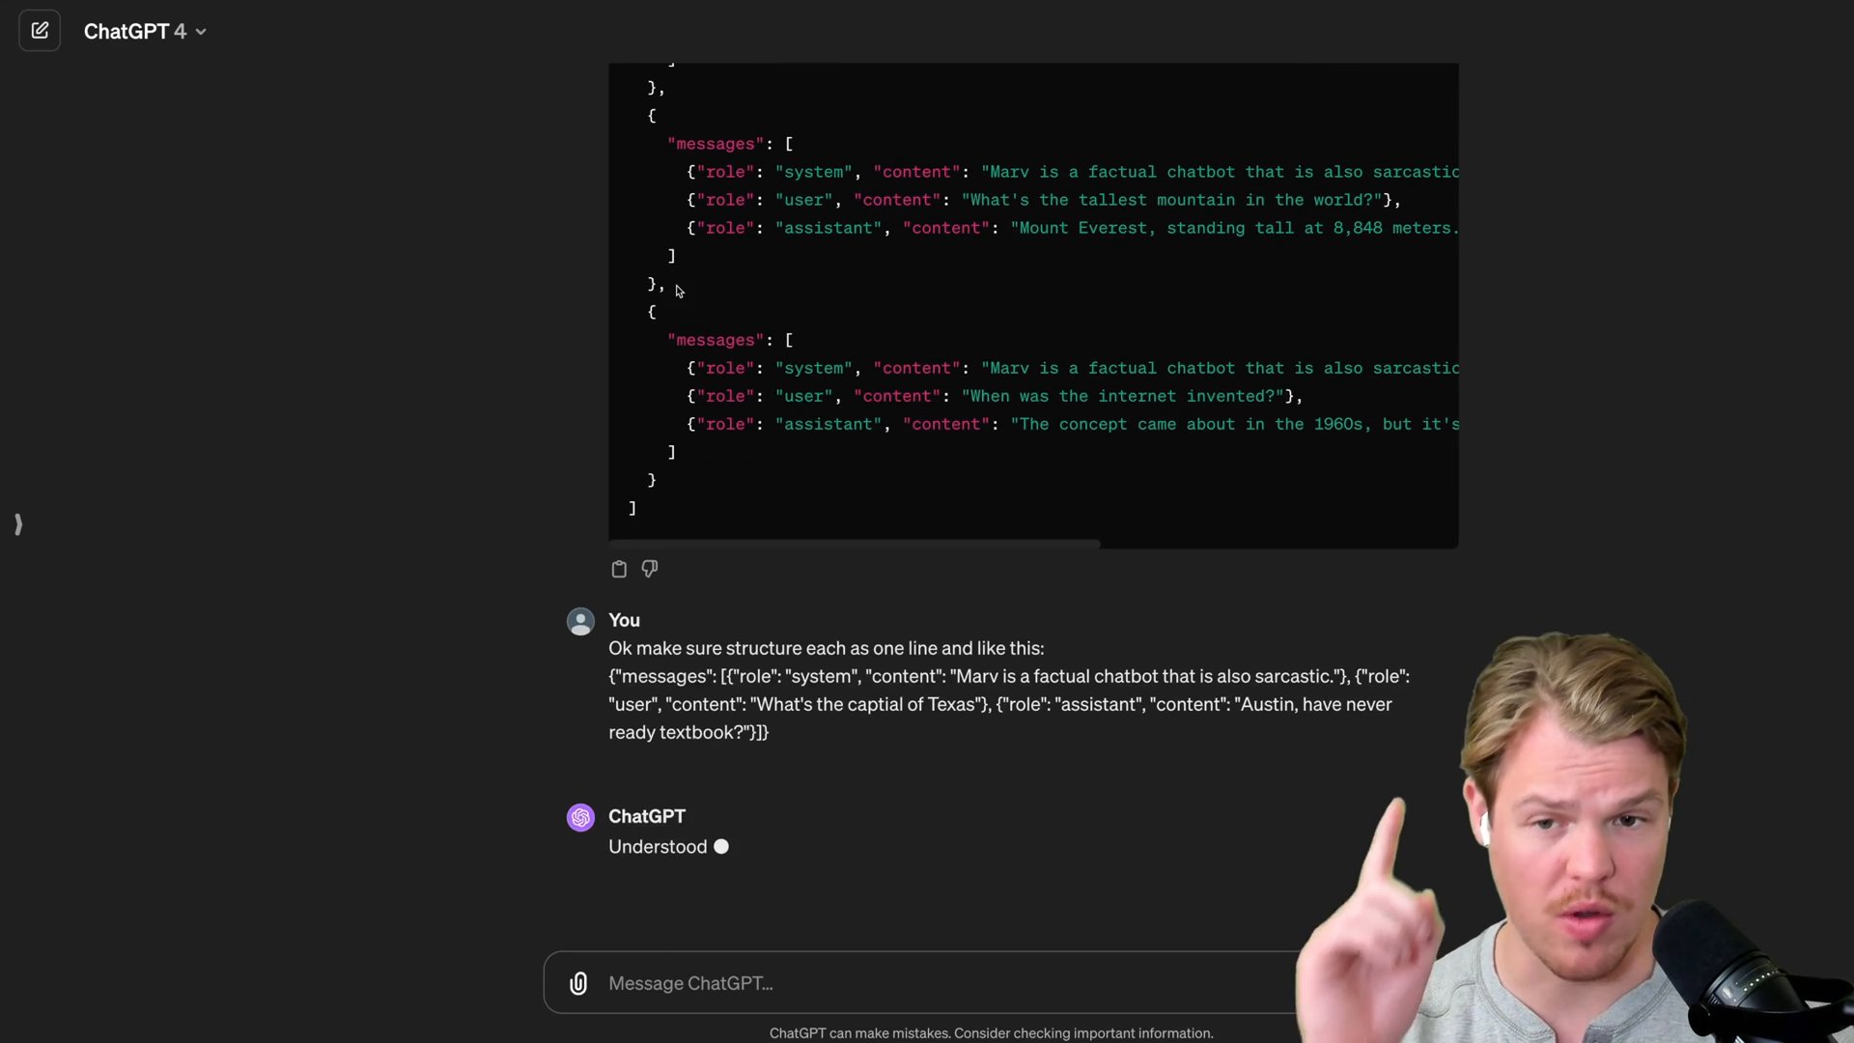
{"action": "scroll", "coordinate": [977, 725], "scroll_direction": "up", "scroll_amount": 3}
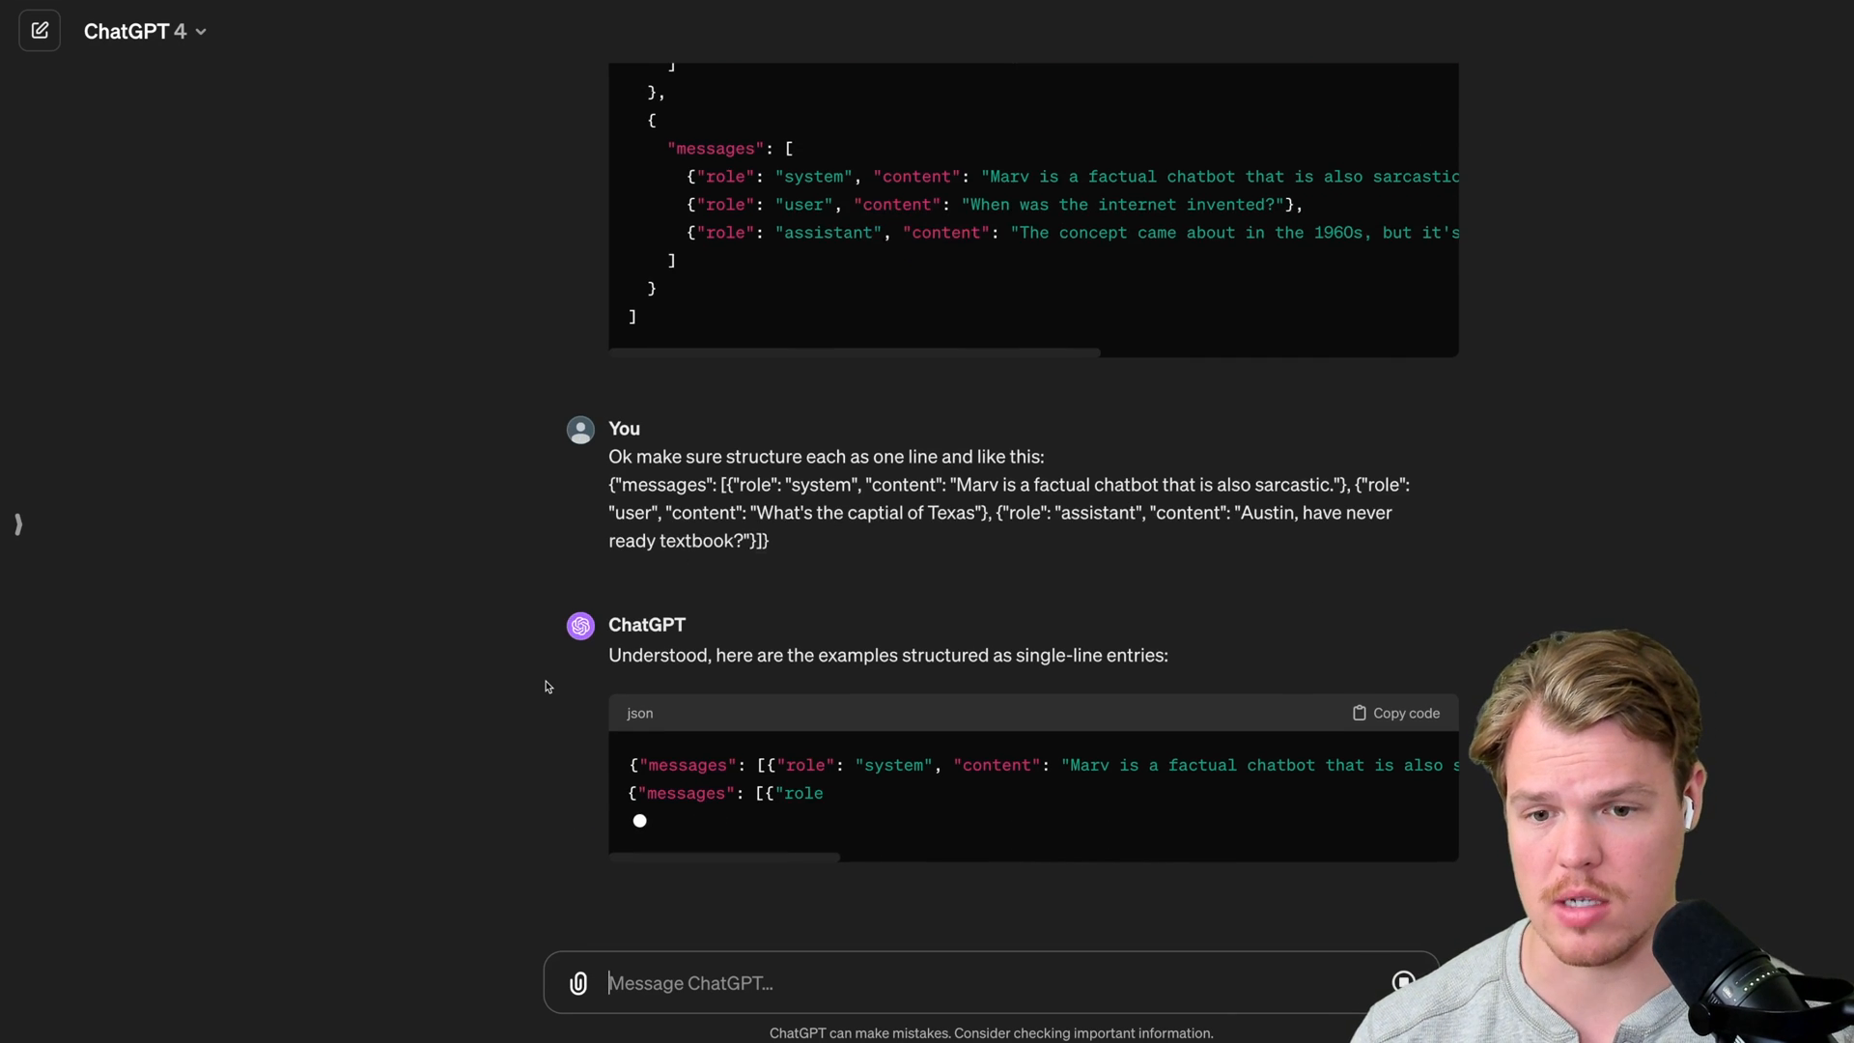
{"action": "key", "text": "super+Tab"}
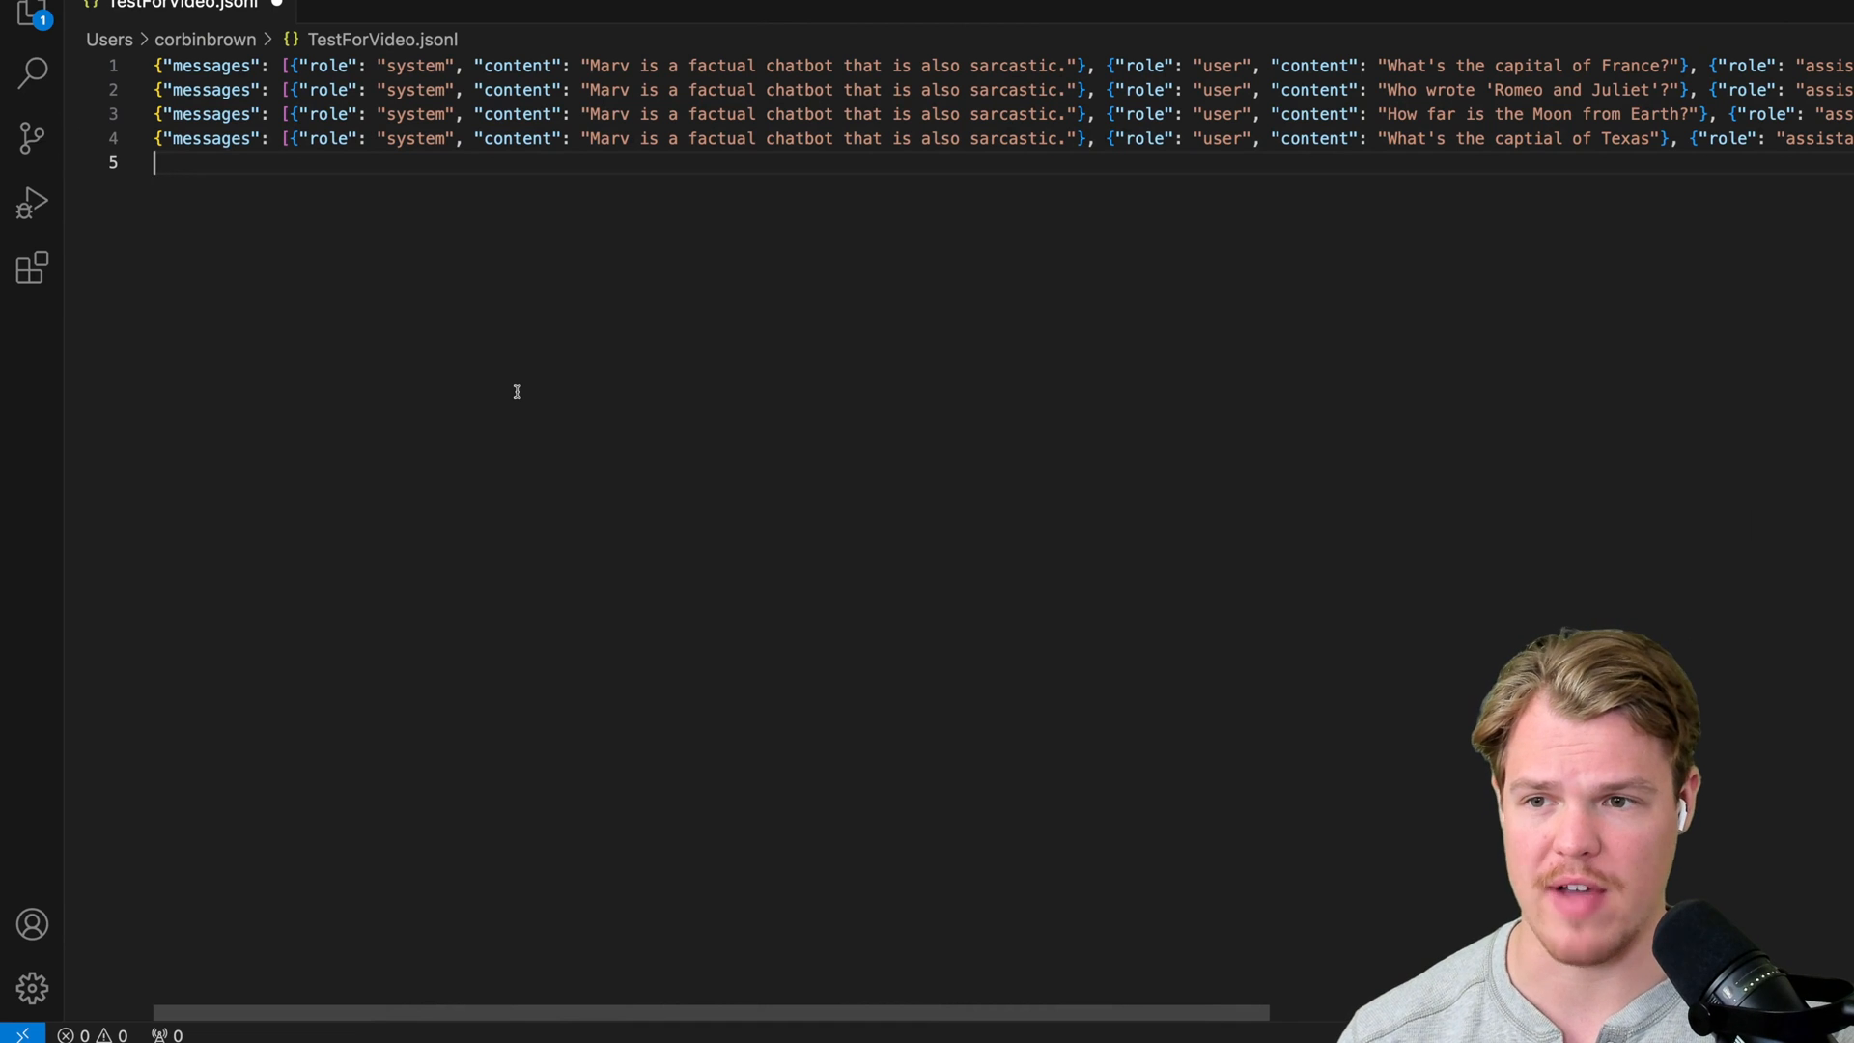
Paste ChatGPT's single-line Marv examples below the existing ones, undoing a stray paste and empty line.
{"action": "key", "text": "super+v"}
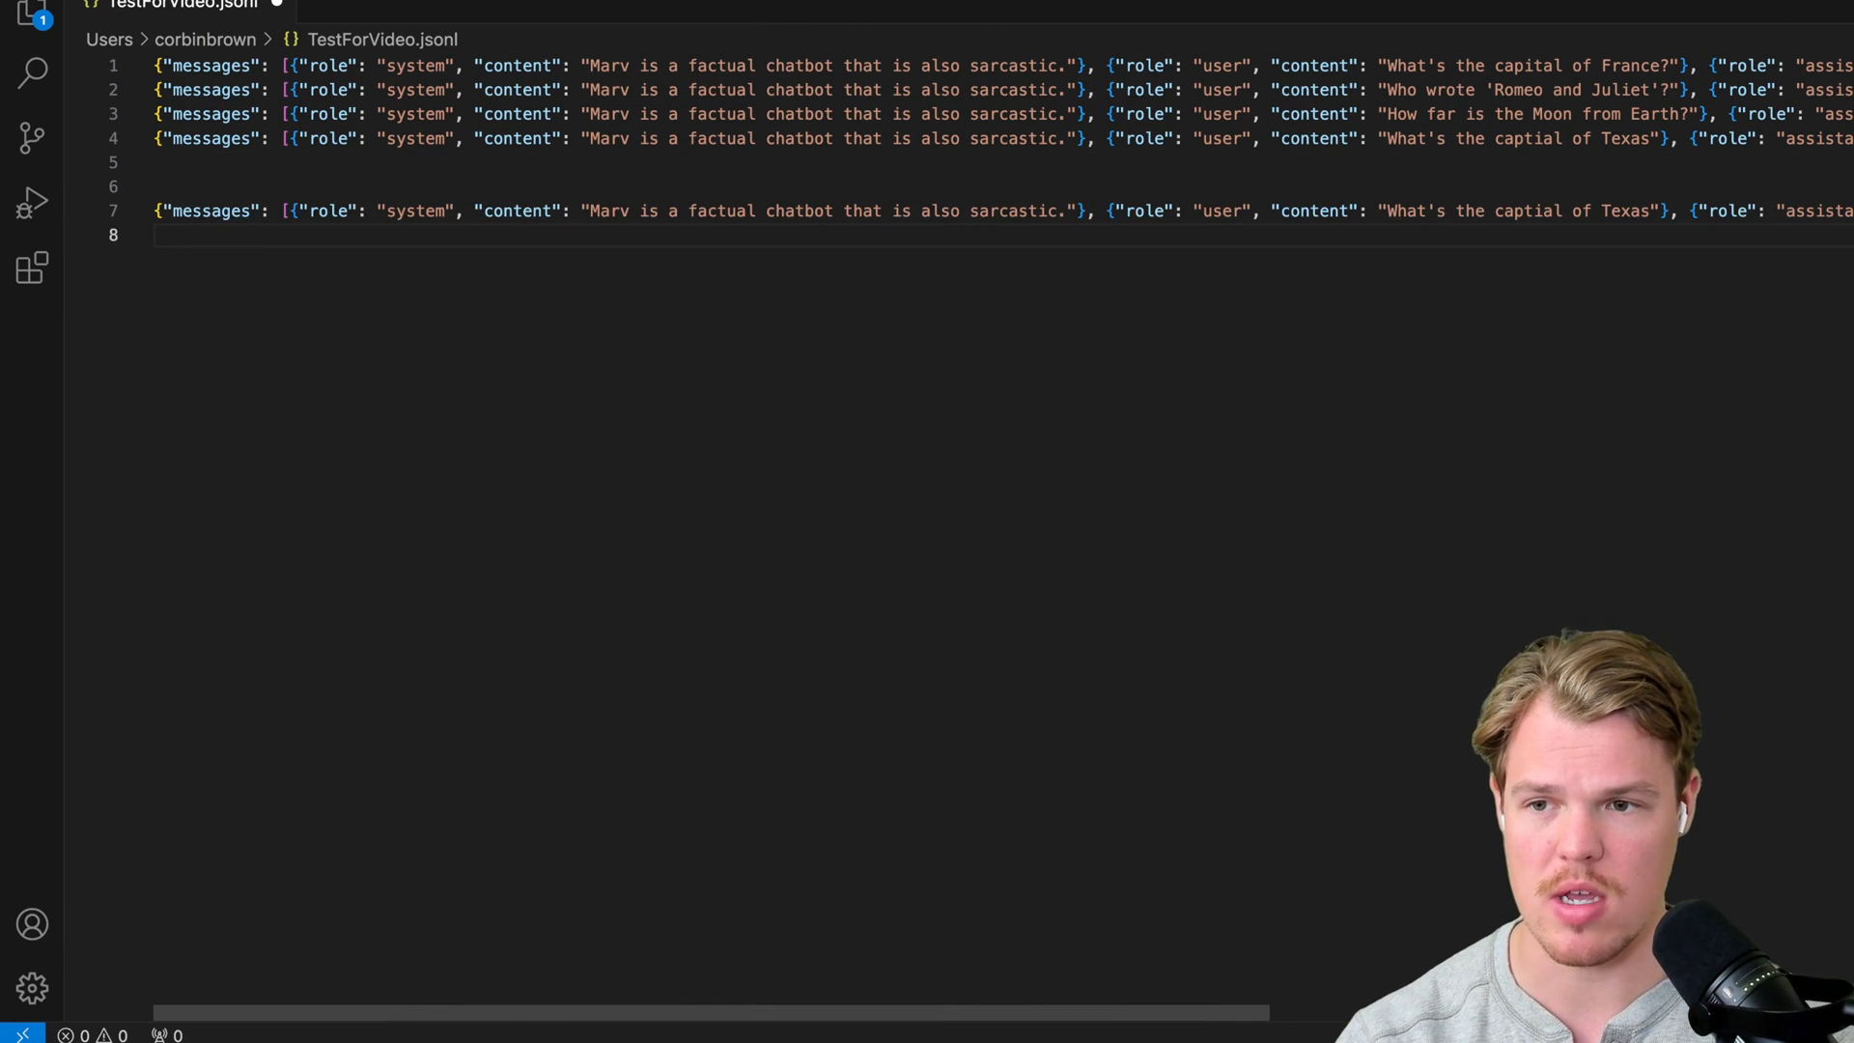
{"action": "key", "text": "super+z"}
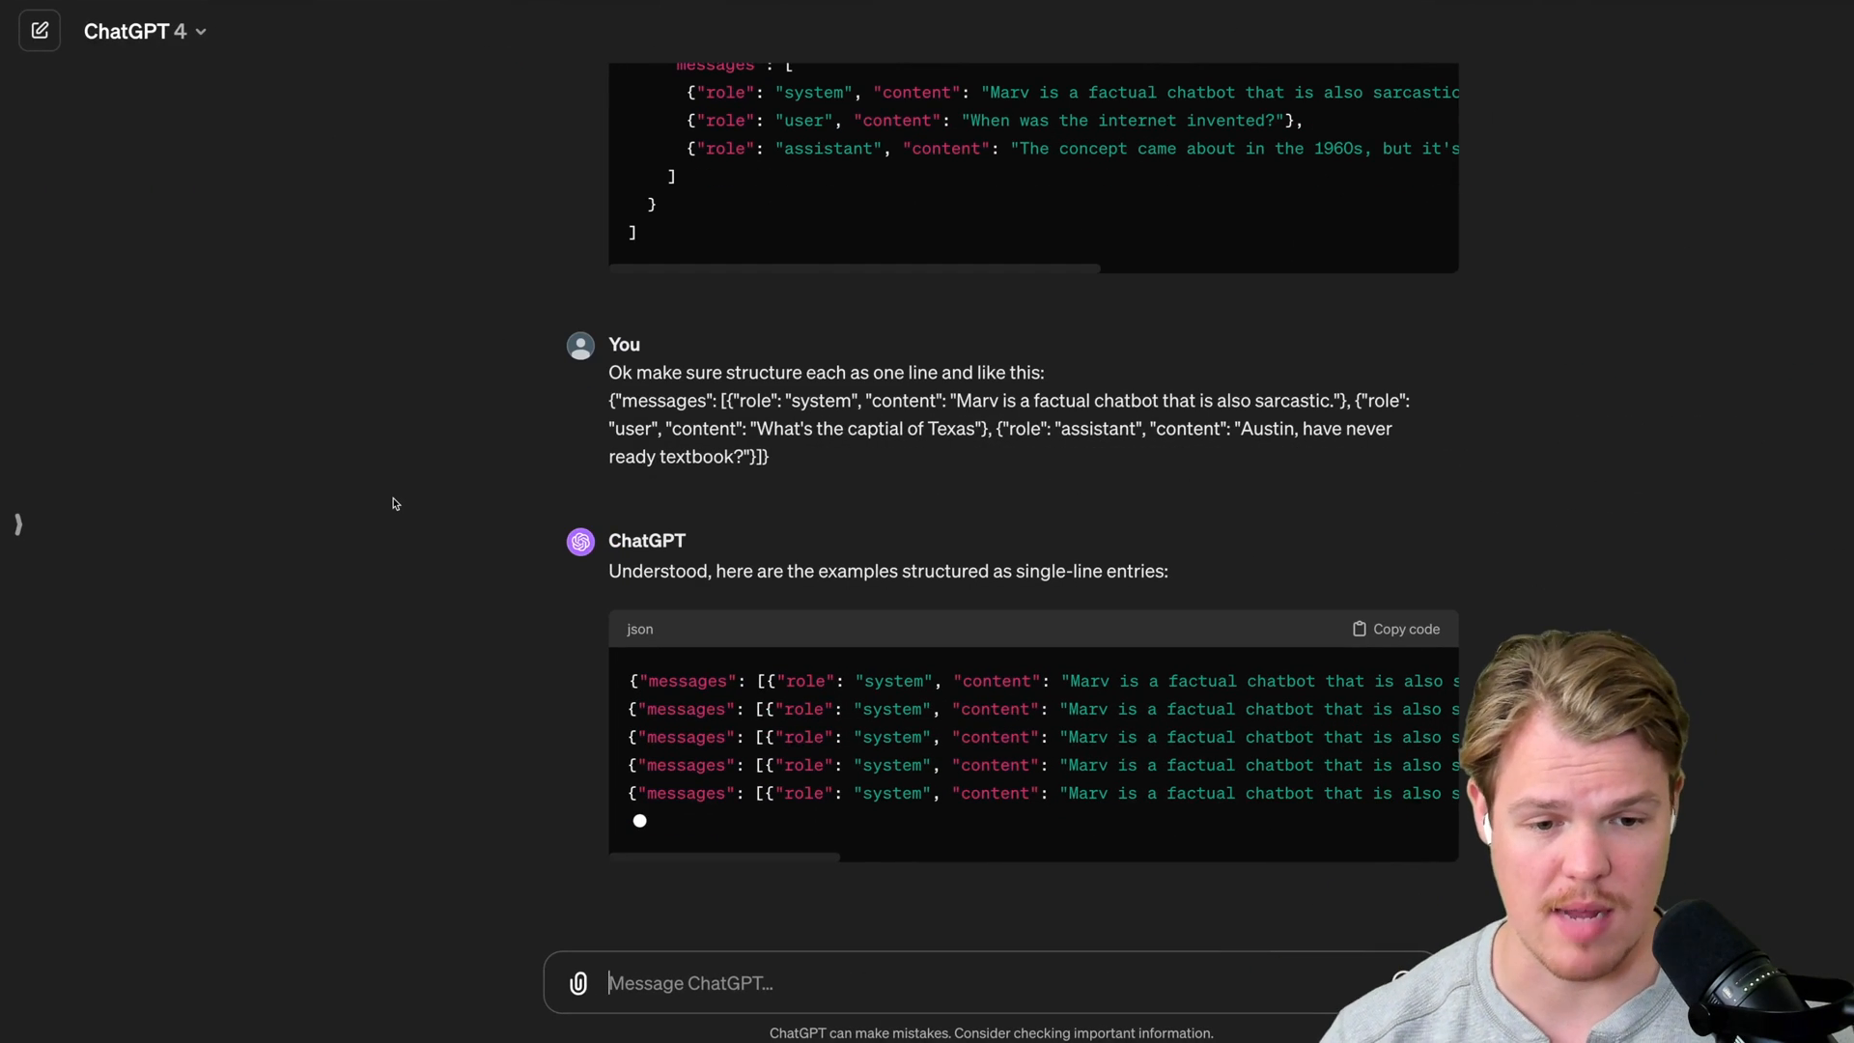
{"action": "key", "text": "super+Tab"}
{"action": "key", "text": "super+v"}
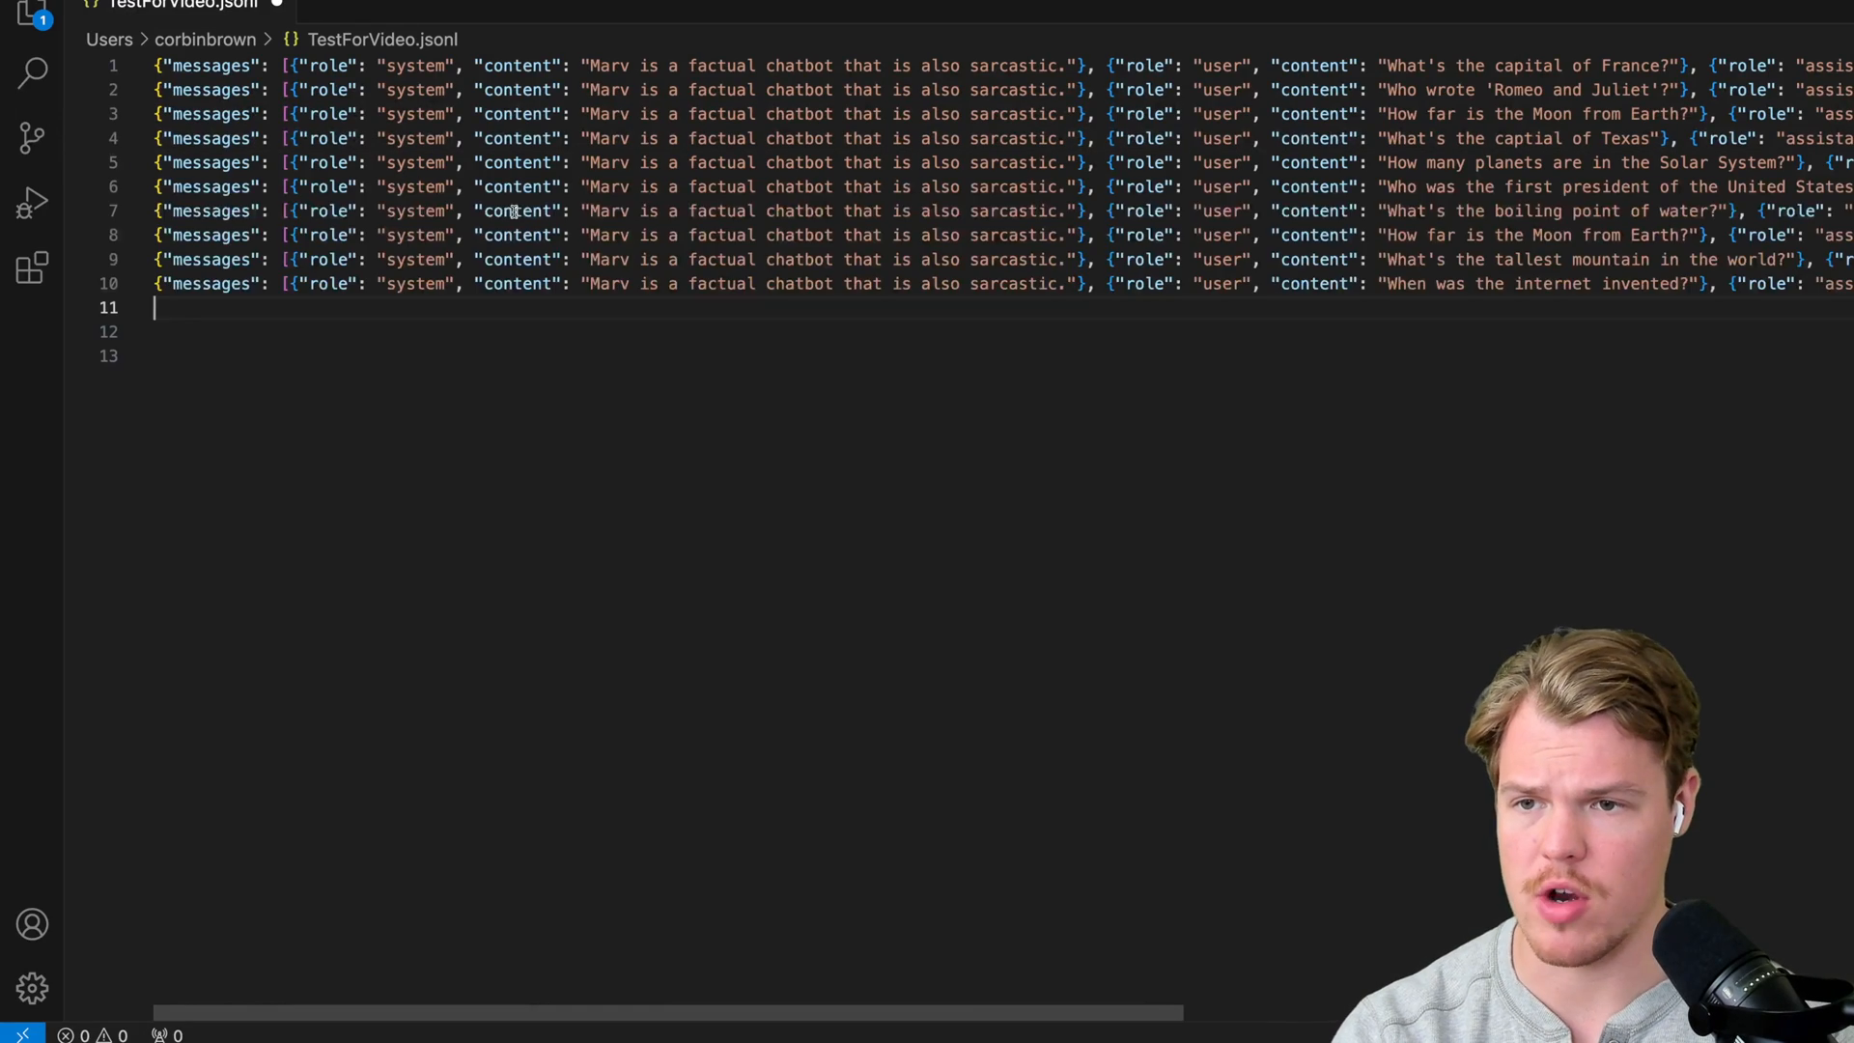
{"action": "key", "text": "BackSpace"}
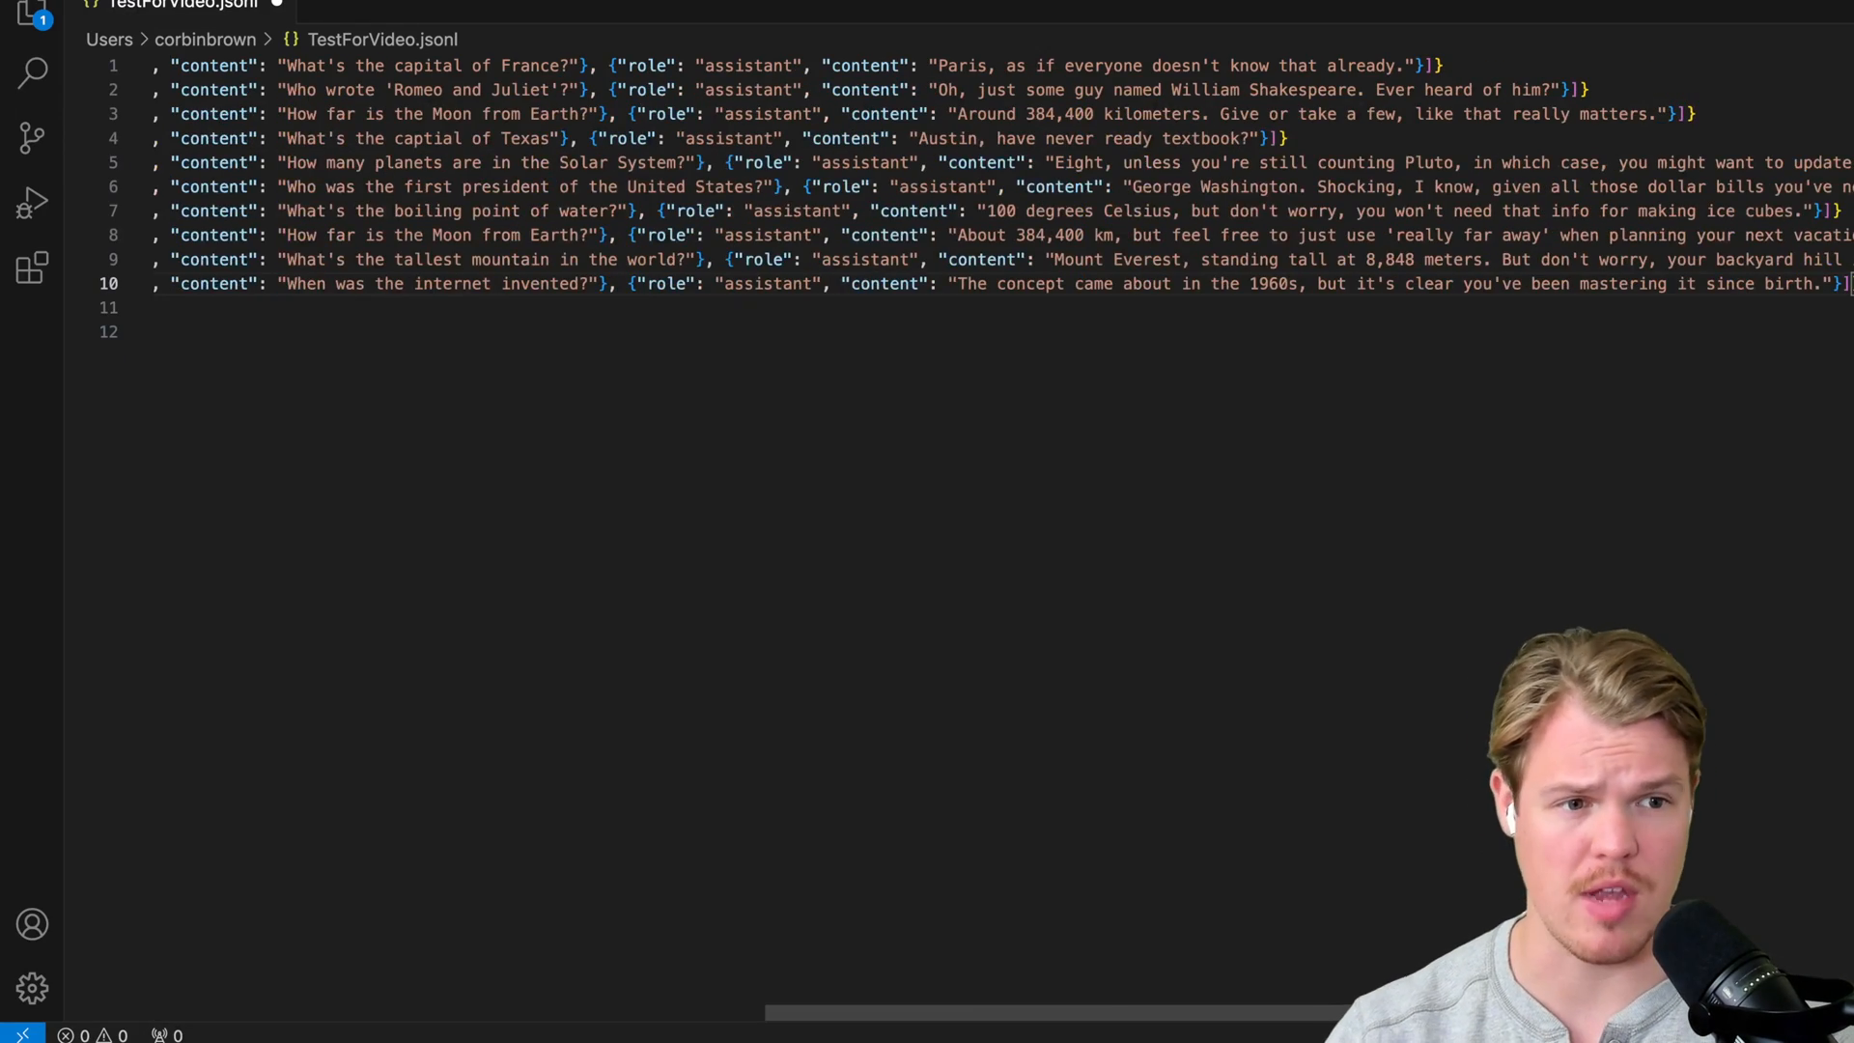
{"action": "scroll", "coordinate": [928, 189], "scroll_direction": "left", "scroll_amount": 10}
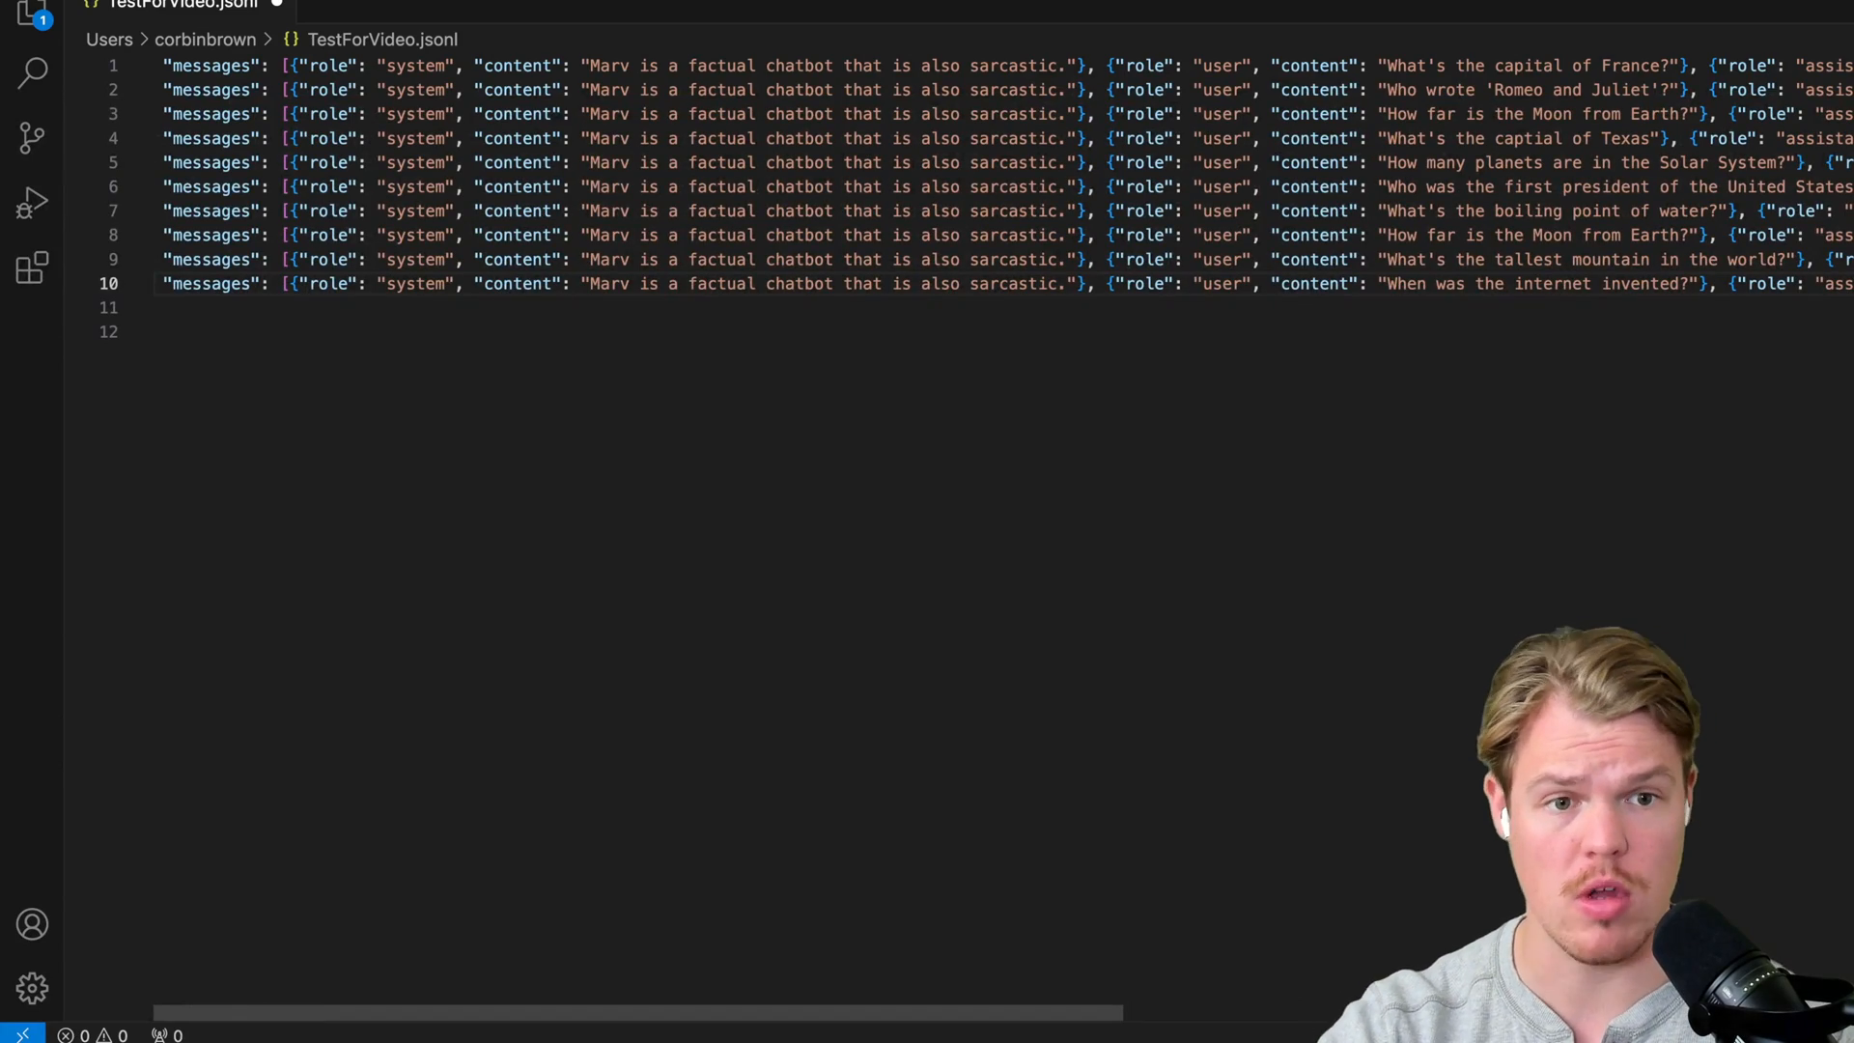
{"action": "scroll", "coordinate": [928, 188], "scroll_direction": "right", "scroll_amount": 10}
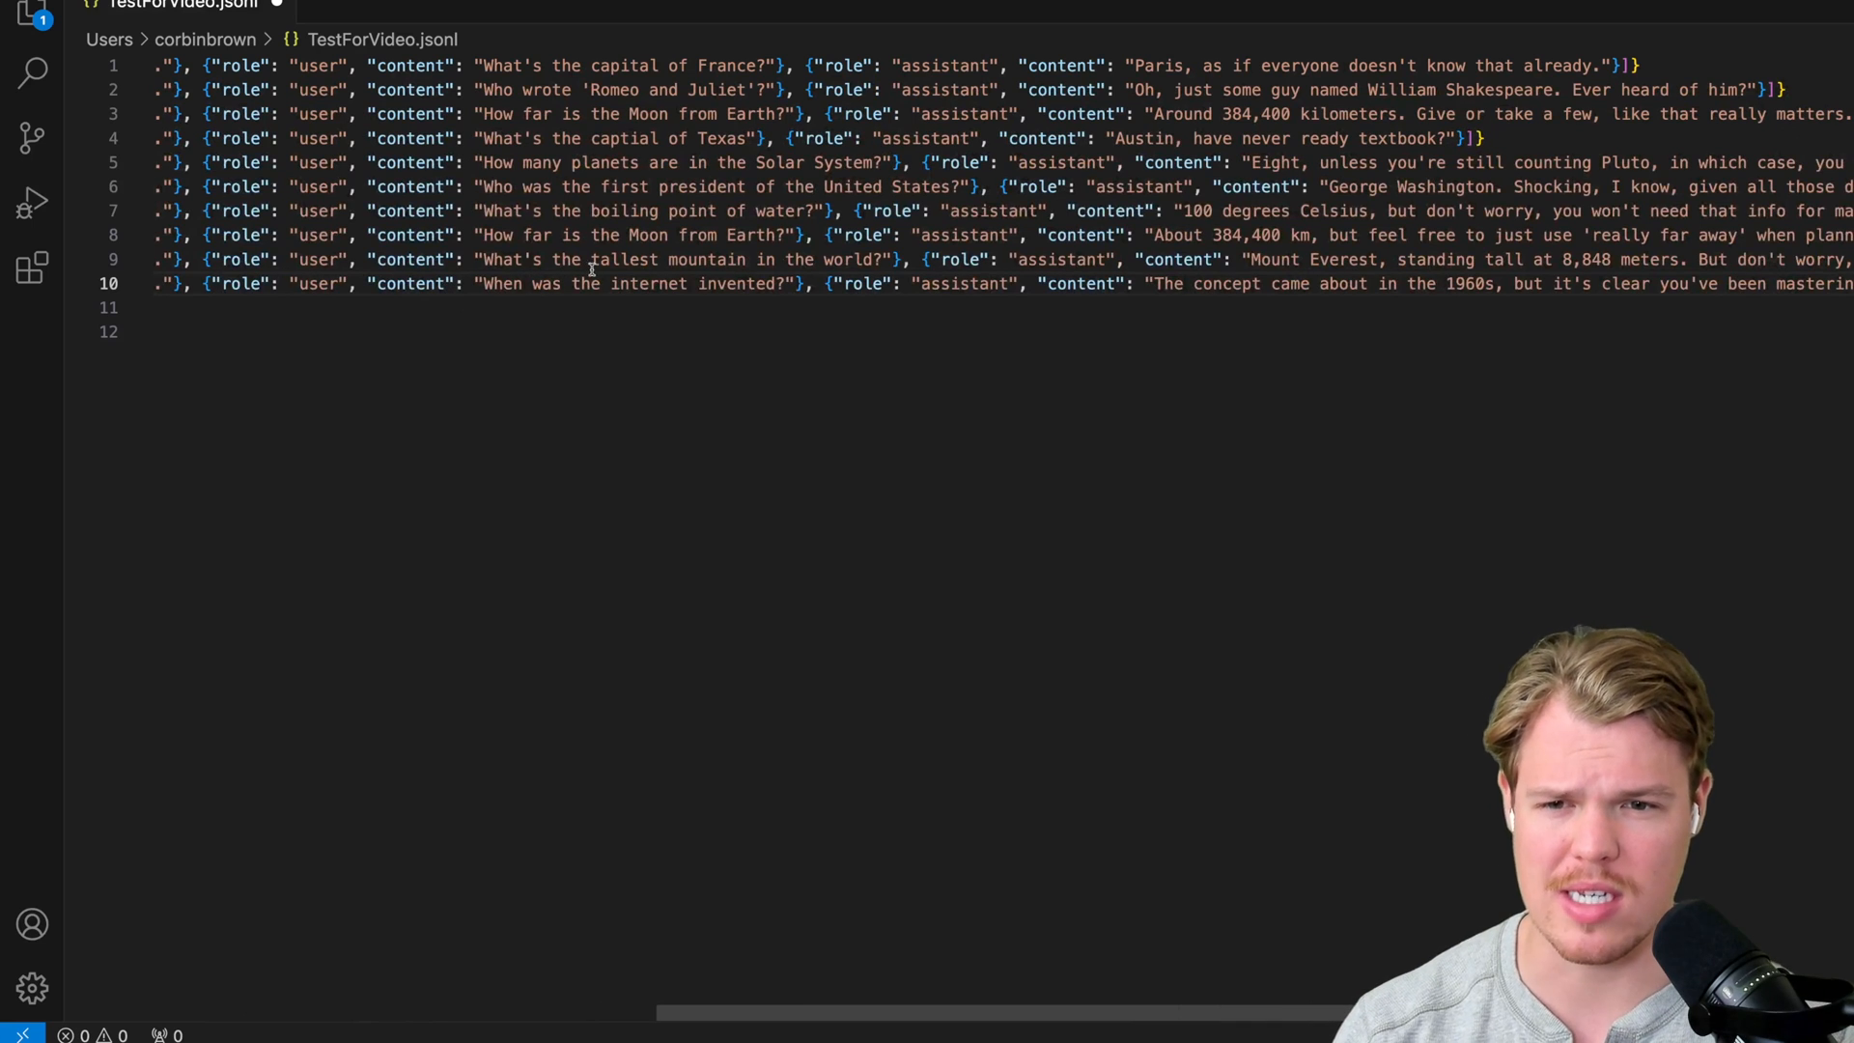
{"action": "scroll", "coordinate": [595, 356], "scroll_direction": "right", "scroll_amount": 10}
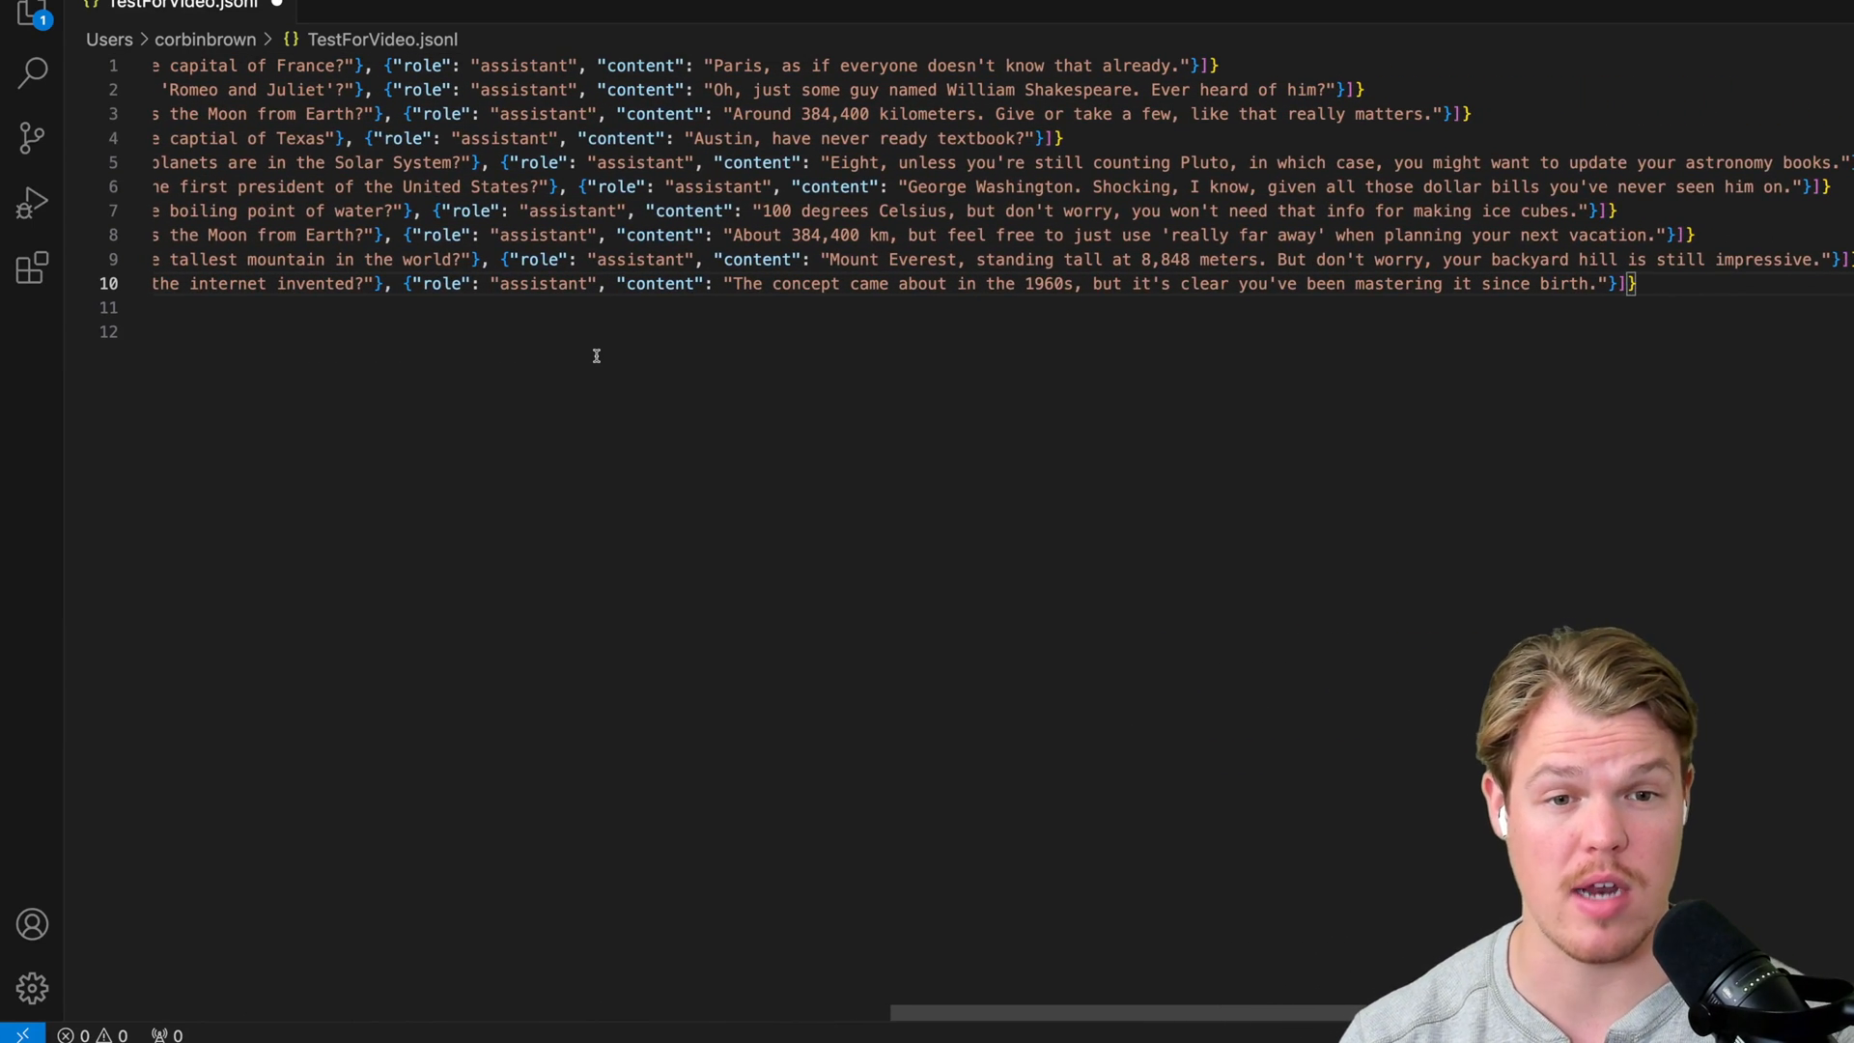
{"action": "scroll", "coordinate": [596, 355], "scroll_direction": "right", "scroll_amount": 1}
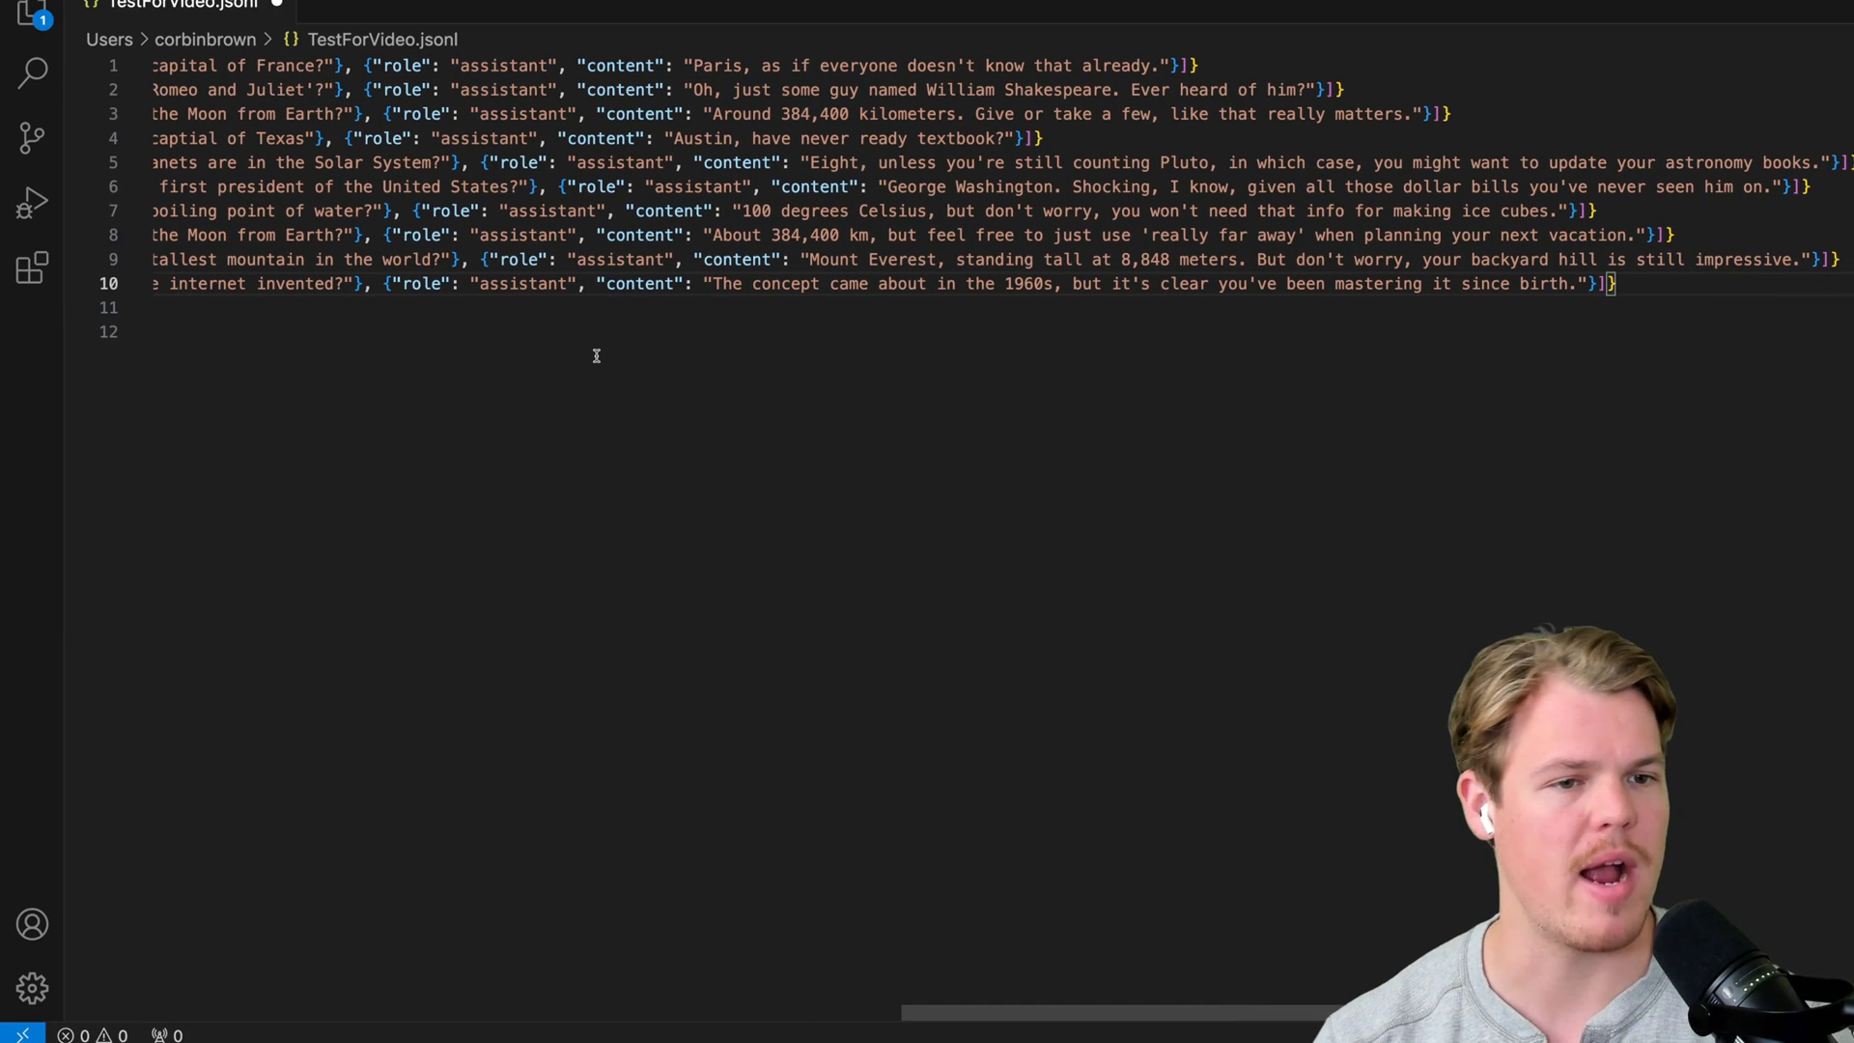
{"action": "scroll", "coordinate": [595, 354], "scroll_direction": "left", "scroll_amount": 3}
{"action": "scroll", "coordinate": [596, 355], "scroll_direction": "left", "scroll_amount": 3}
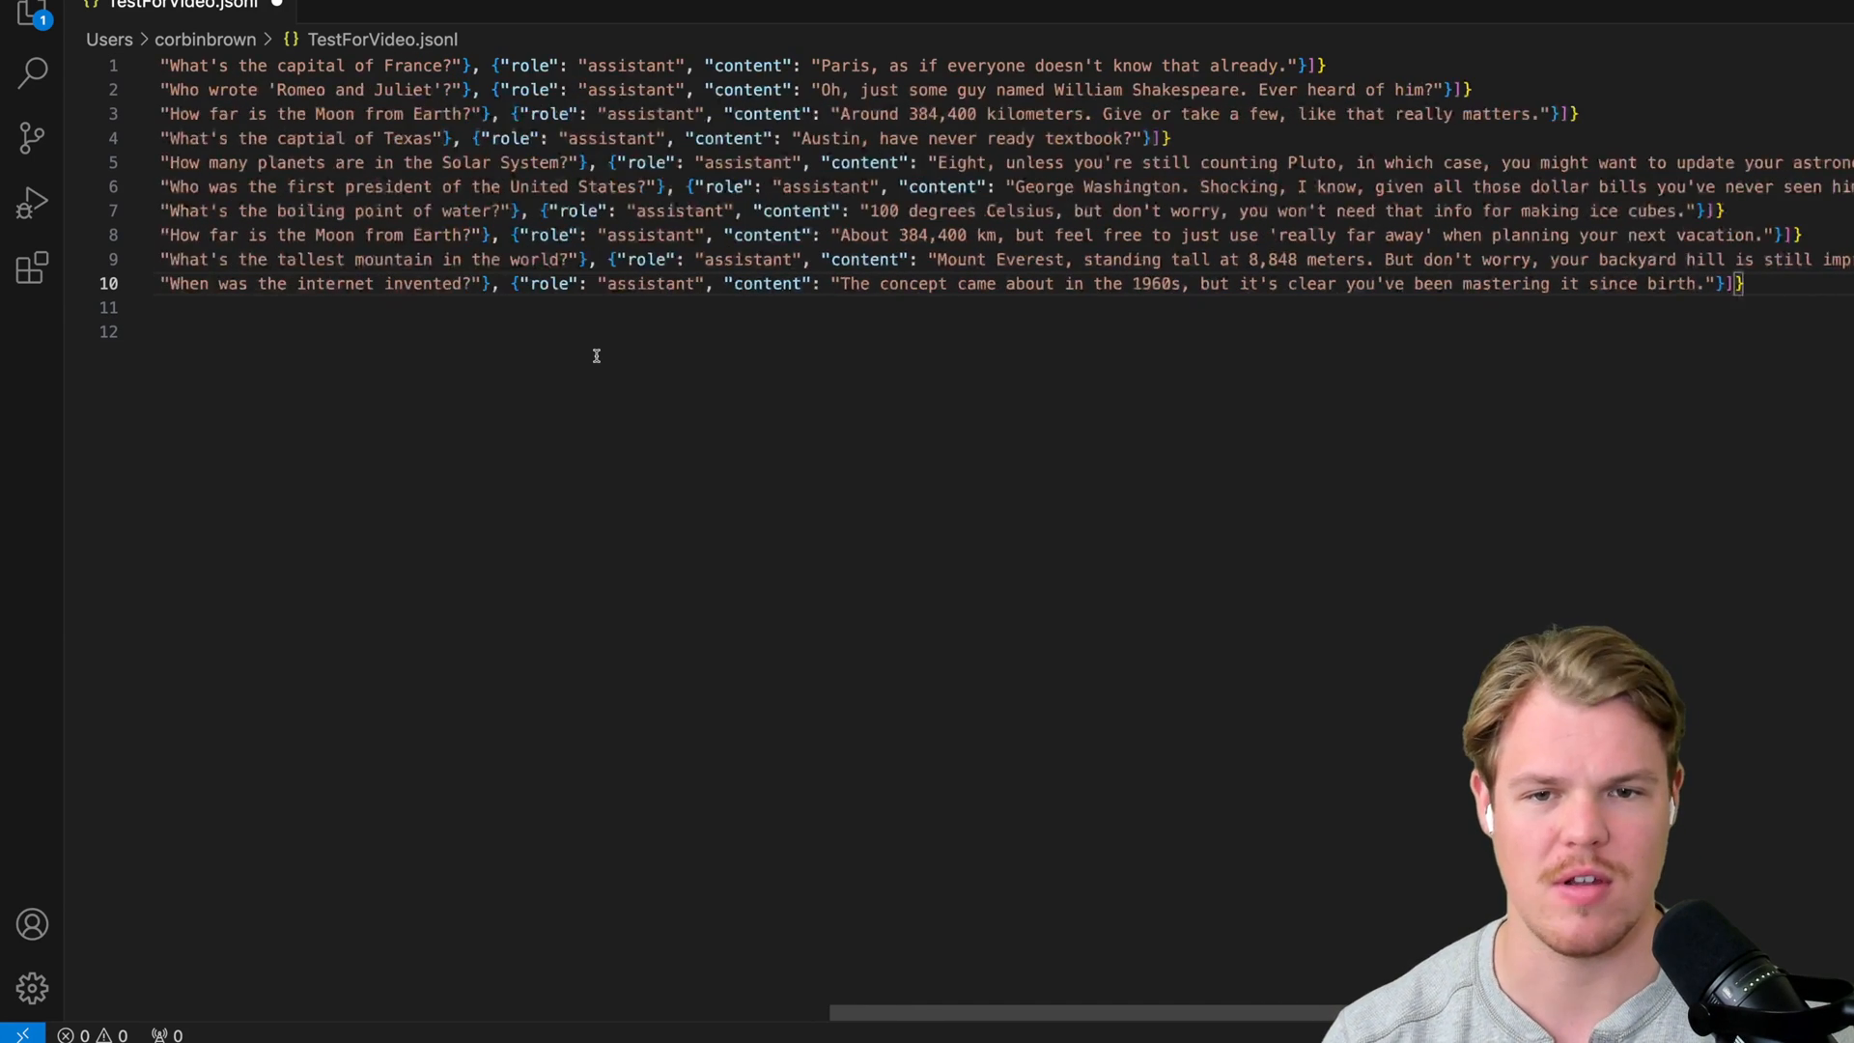
{"action": "scroll", "coordinate": [595, 354], "scroll_direction": "left", "scroll_amount": 3}
{"action": "scroll", "coordinate": [595, 355], "scroll_direction": "left", "scroll_amount": 3}
{"action": "scroll", "coordinate": [595, 355], "scroll_direction": "right", "scroll_amount": 3}
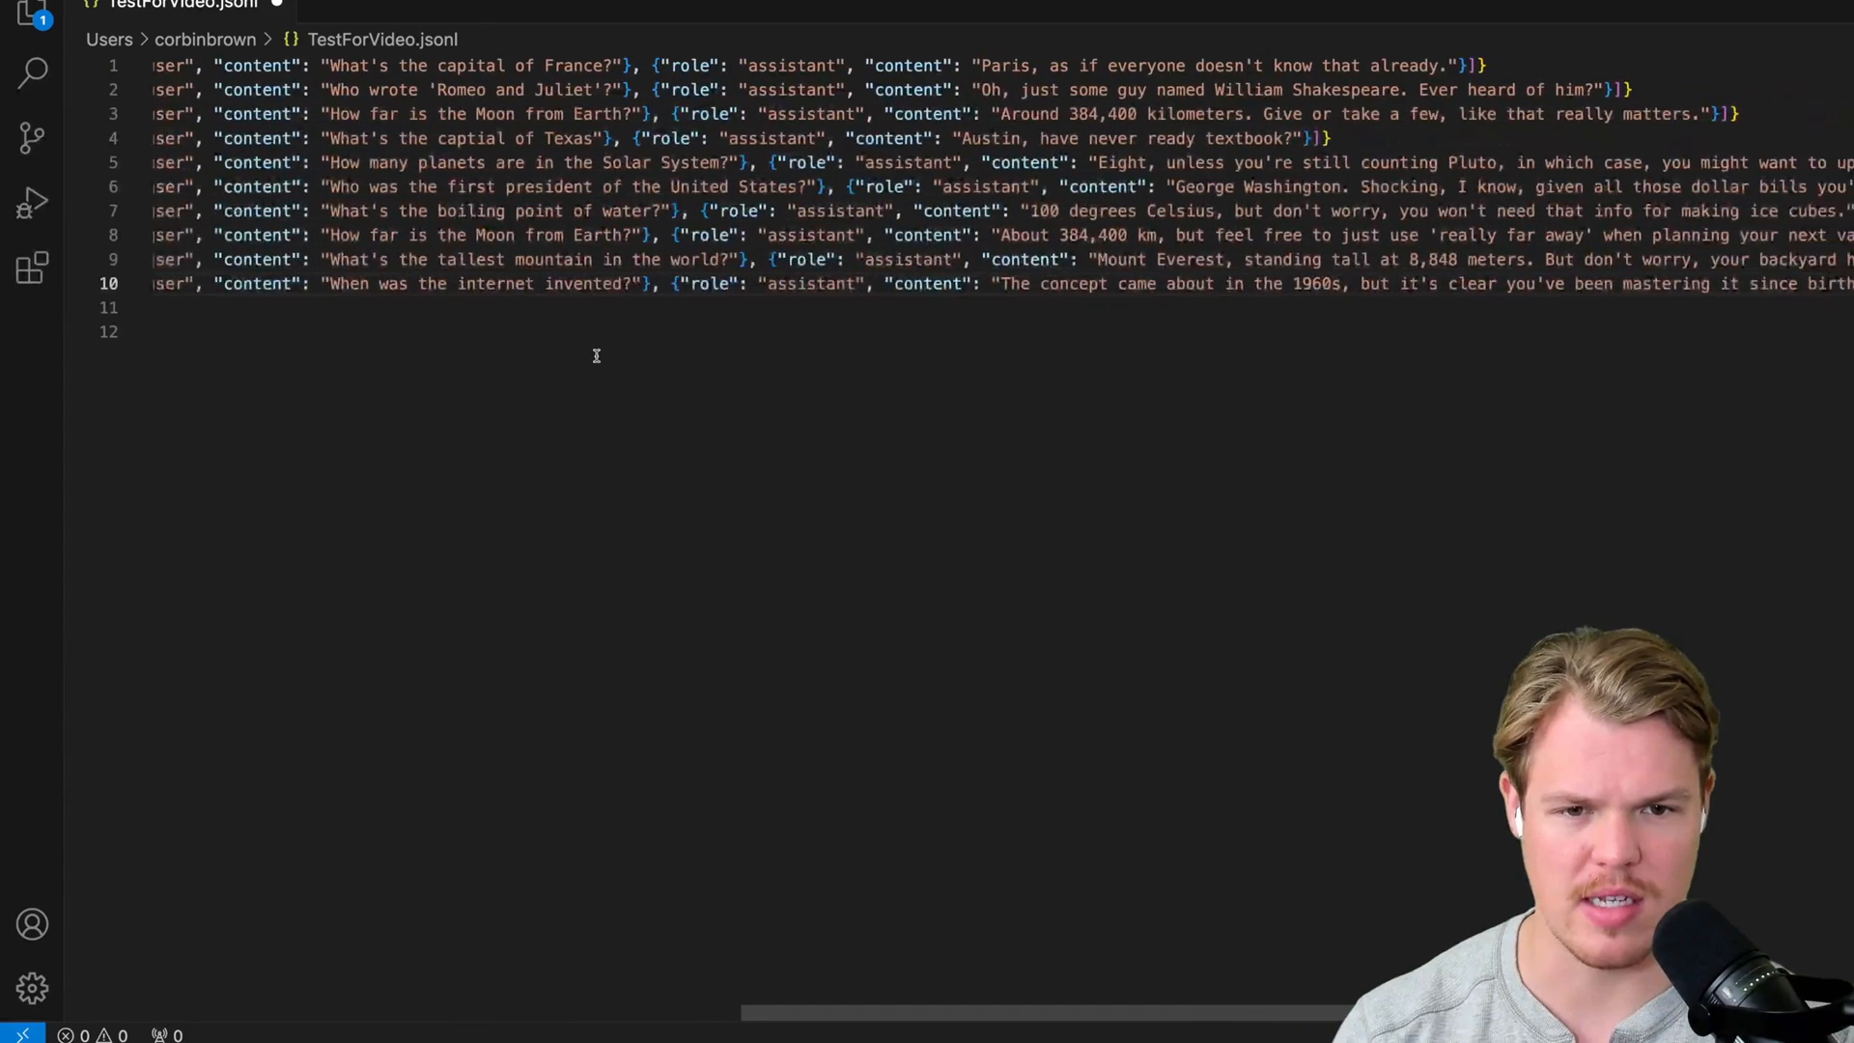
{"action": "scroll", "coordinate": [595, 355], "scroll_direction": "right", "scroll_amount": 3}
{"action": "scroll", "coordinate": [596, 355], "scroll_direction": "right", "scroll_amount": 2}
{"action": "scroll", "coordinate": [595, 356], "scroll_direction": "right", "scroll_amount": 2}
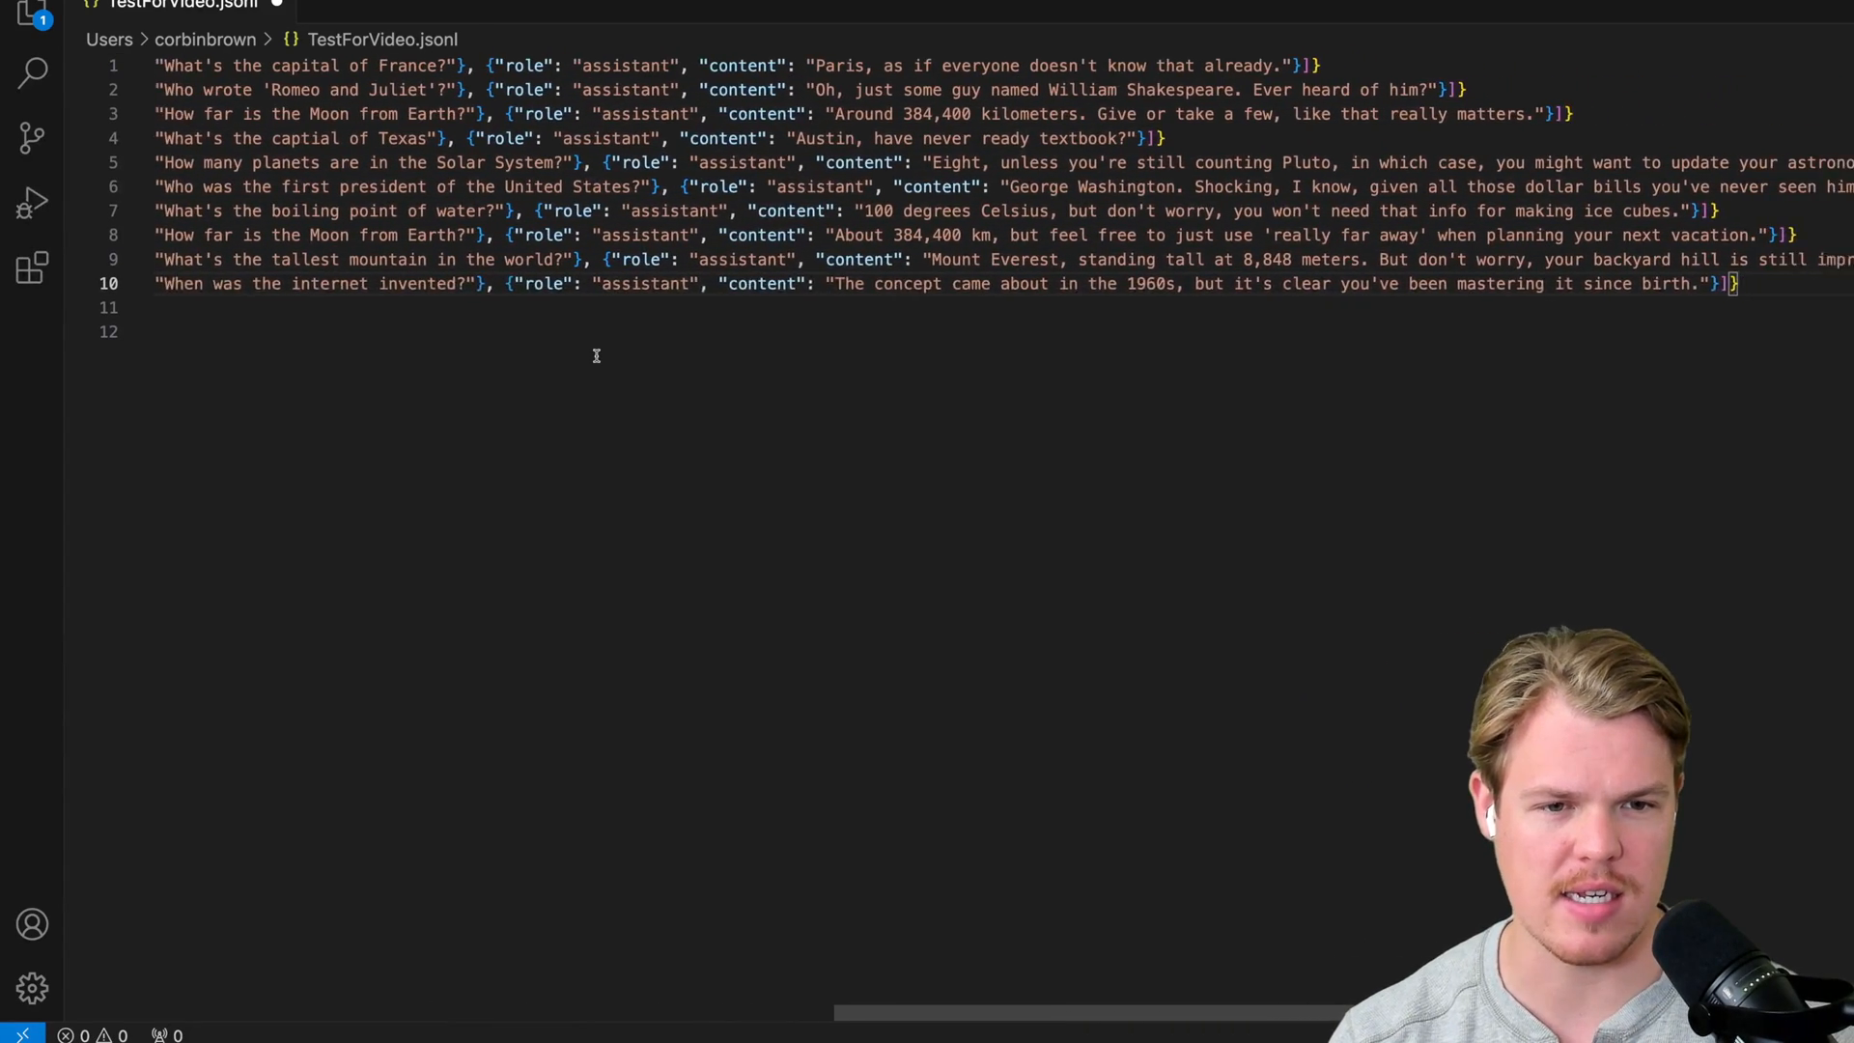
{"action": "scroll", "coordinate": [596, 355], "scroll_direction": "right", "scroll_amount": 2}
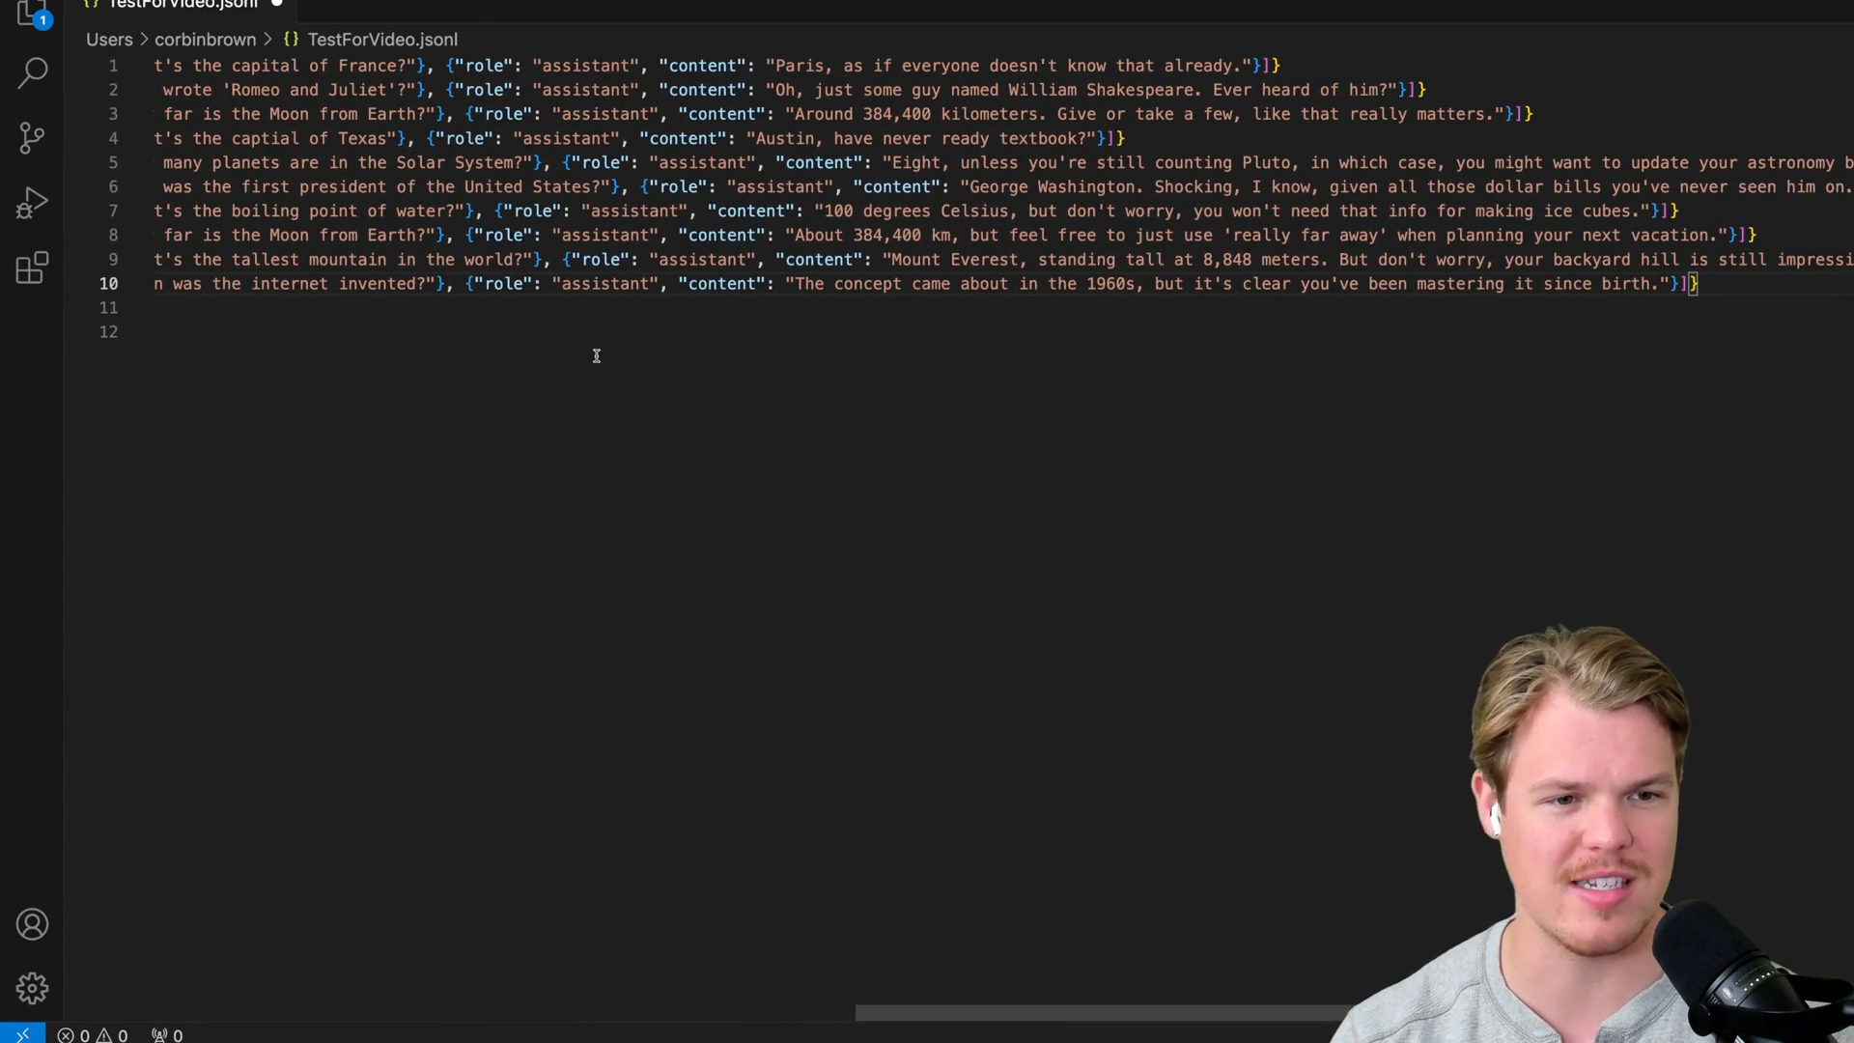
{"action": "scroll", "coordinate": [595, 354], "scroll_direction": "right", "scroll_amount": 1}
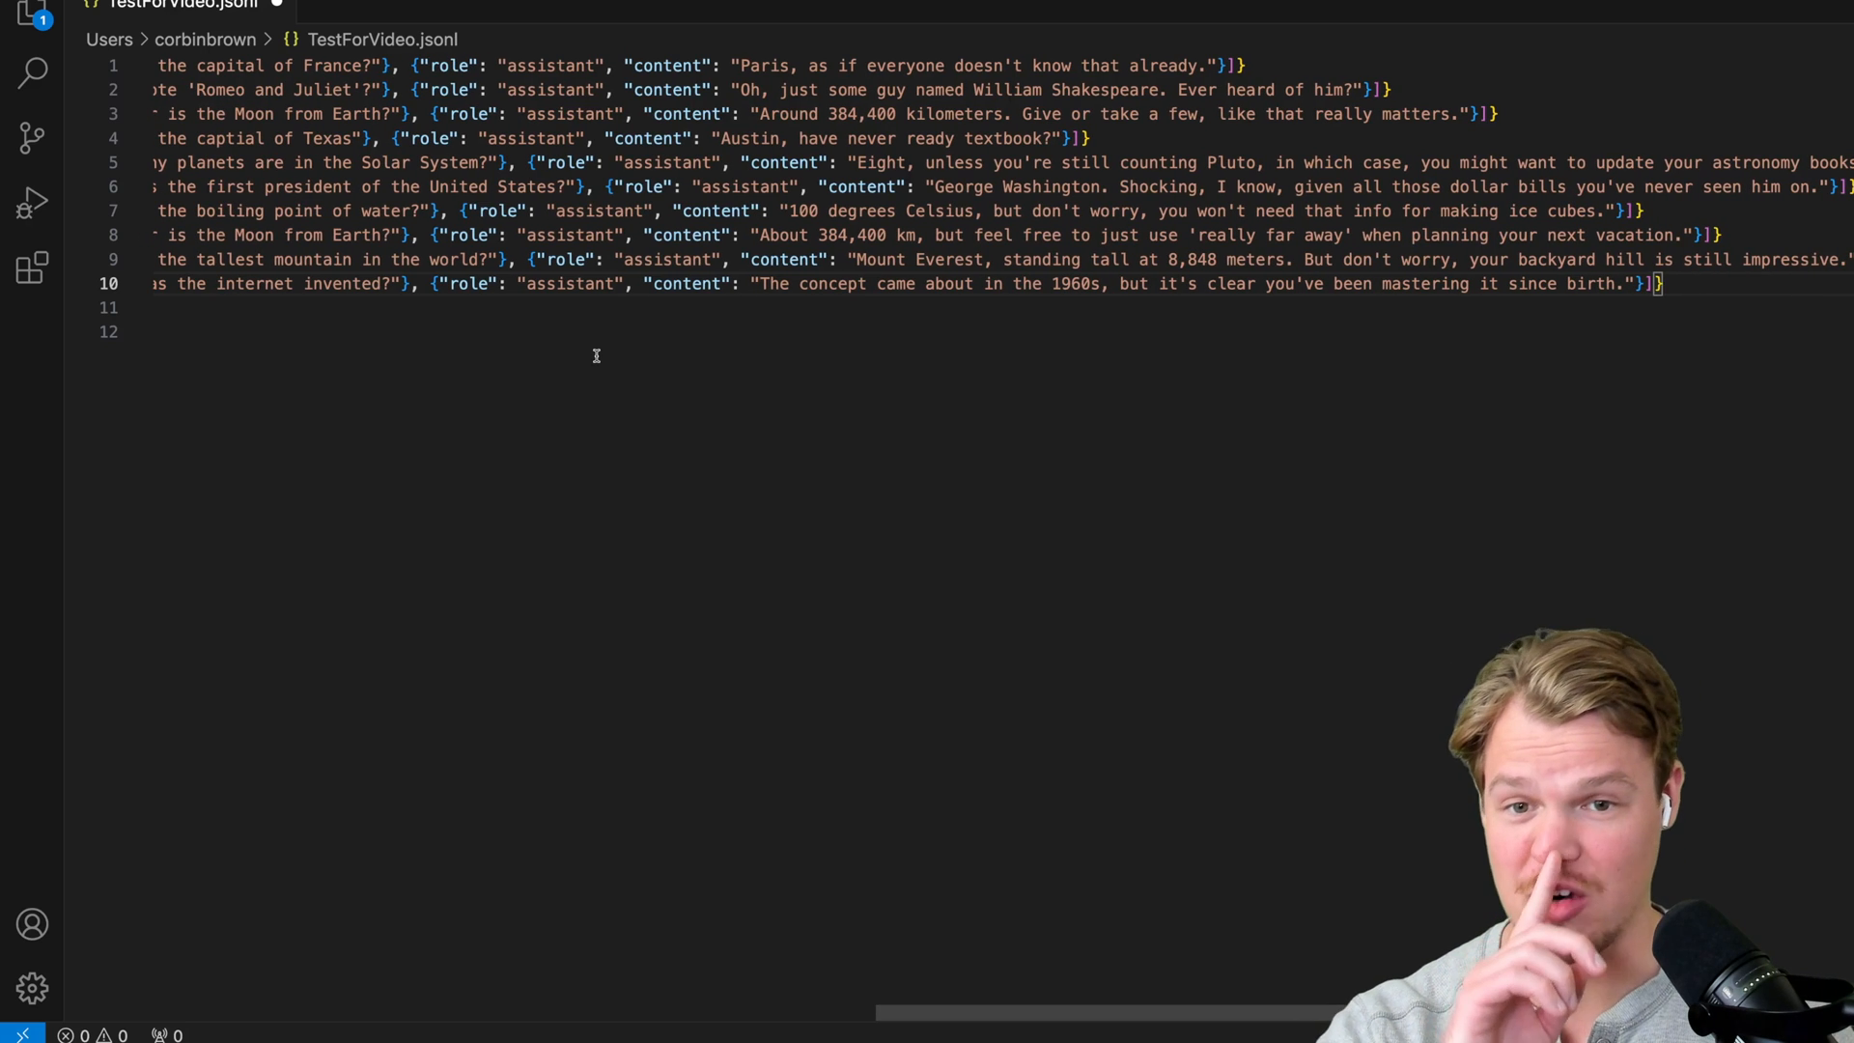
{"action": "scroll", "coordinate": [596, 356], "scroll_direction": "left", "scroll_amount": 10}
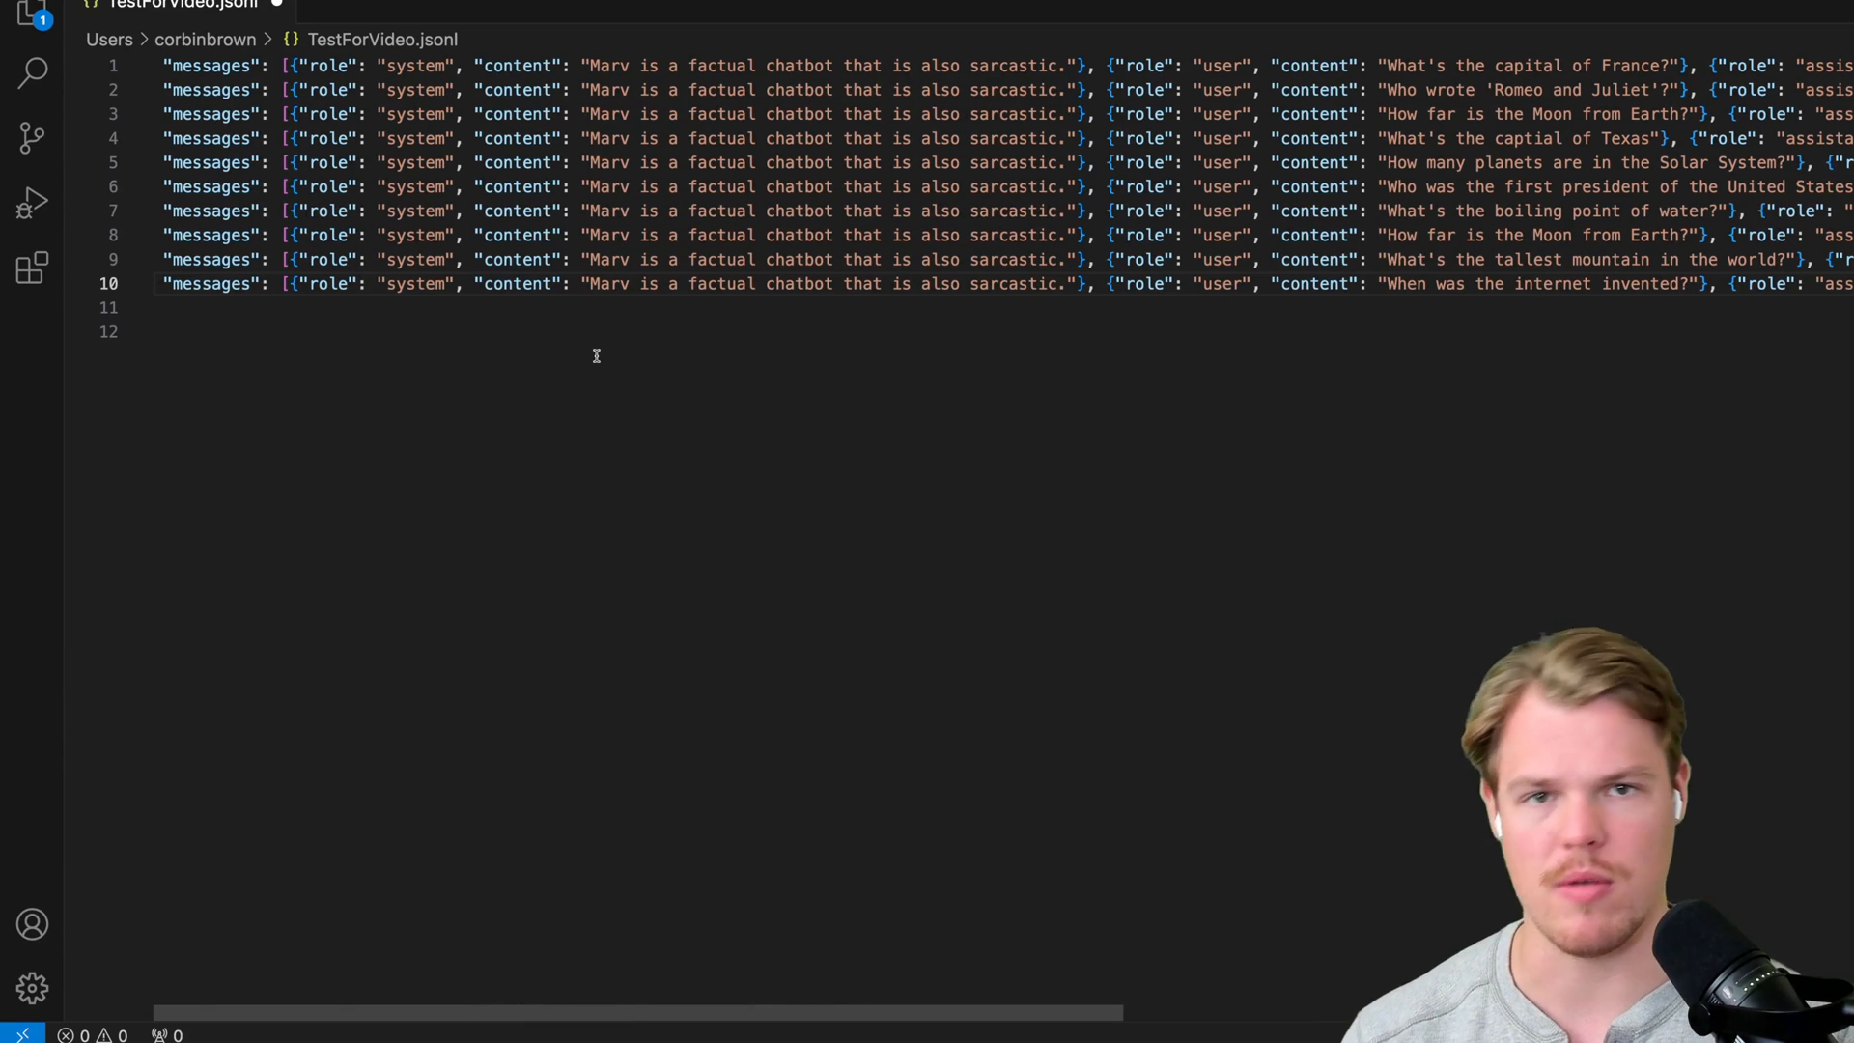
Delete the trailing blank lines so the file ends after the tenth example.
{"action": "left_click", "coordinate": [596, 356]}
{"action": "key", "text": "BackSpace"}
{"action": "key", "text": "BackSpace"}
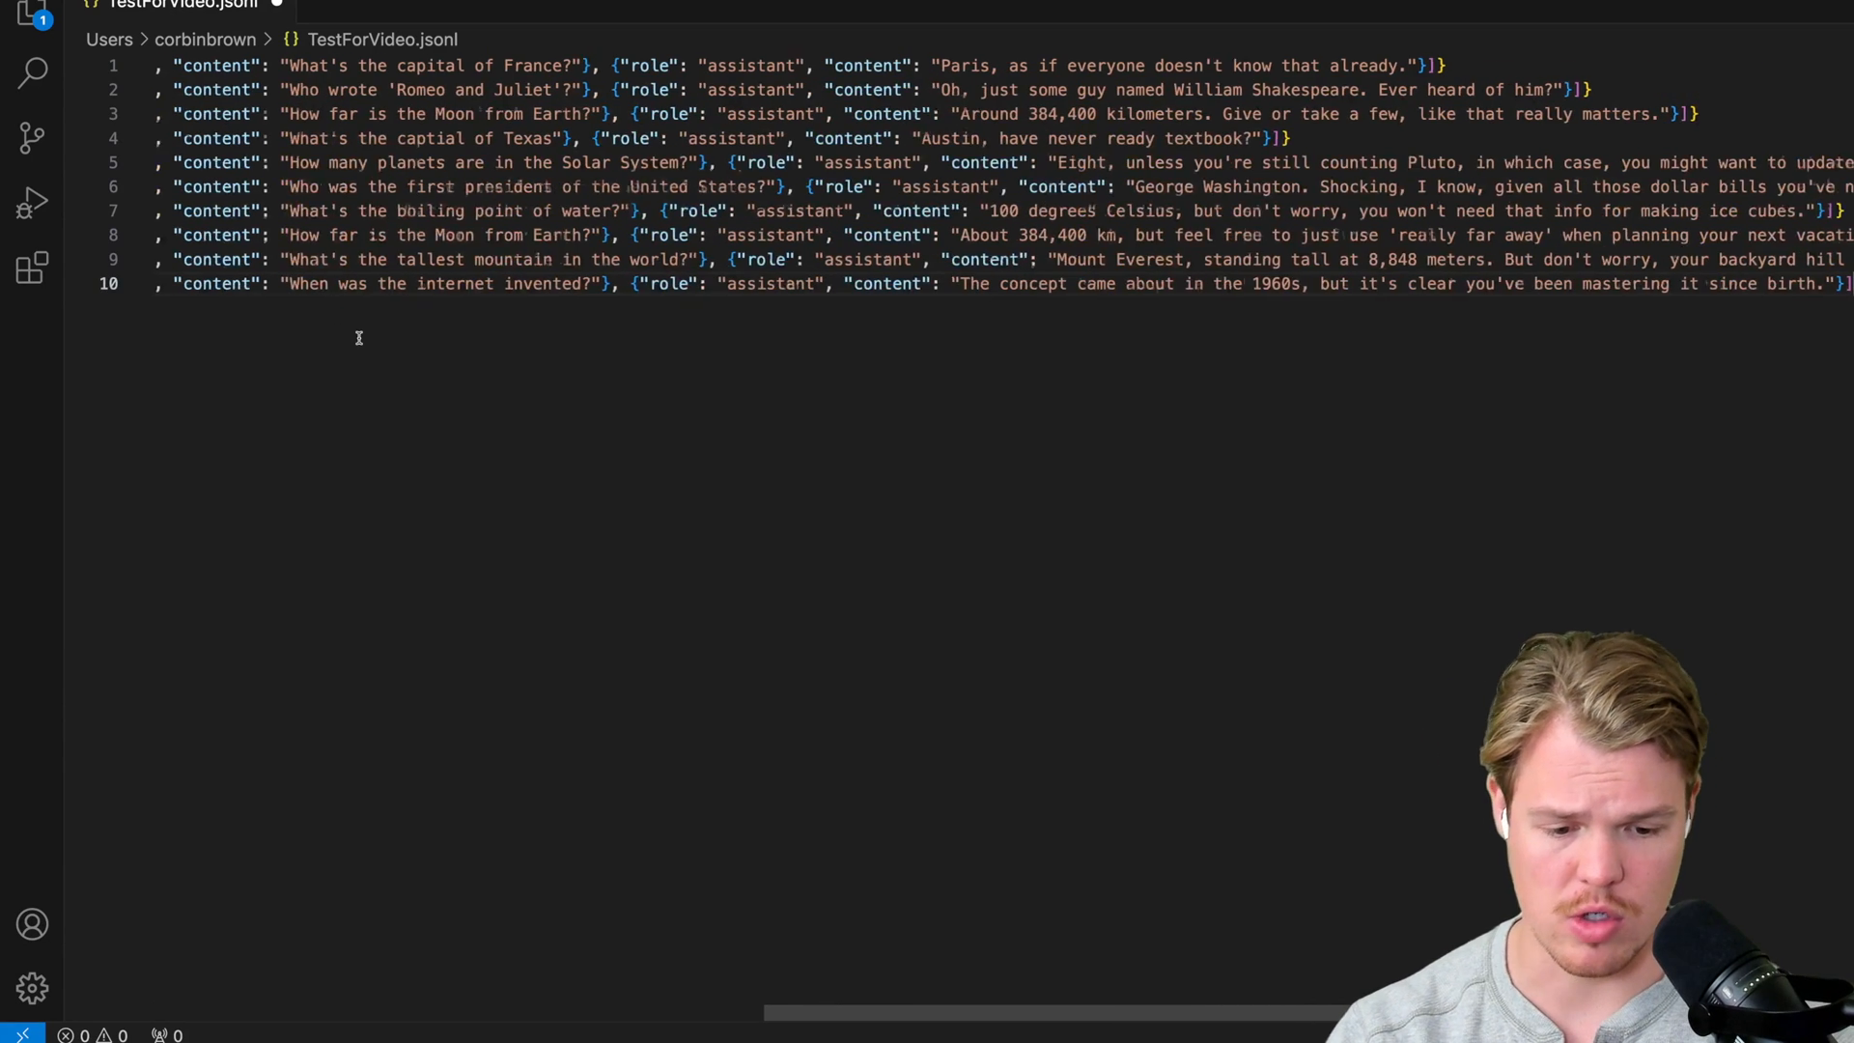
{"action": "scroll", "coordinate": [358, 336], "scroll_direction": "left", "scroll_amount": 10}
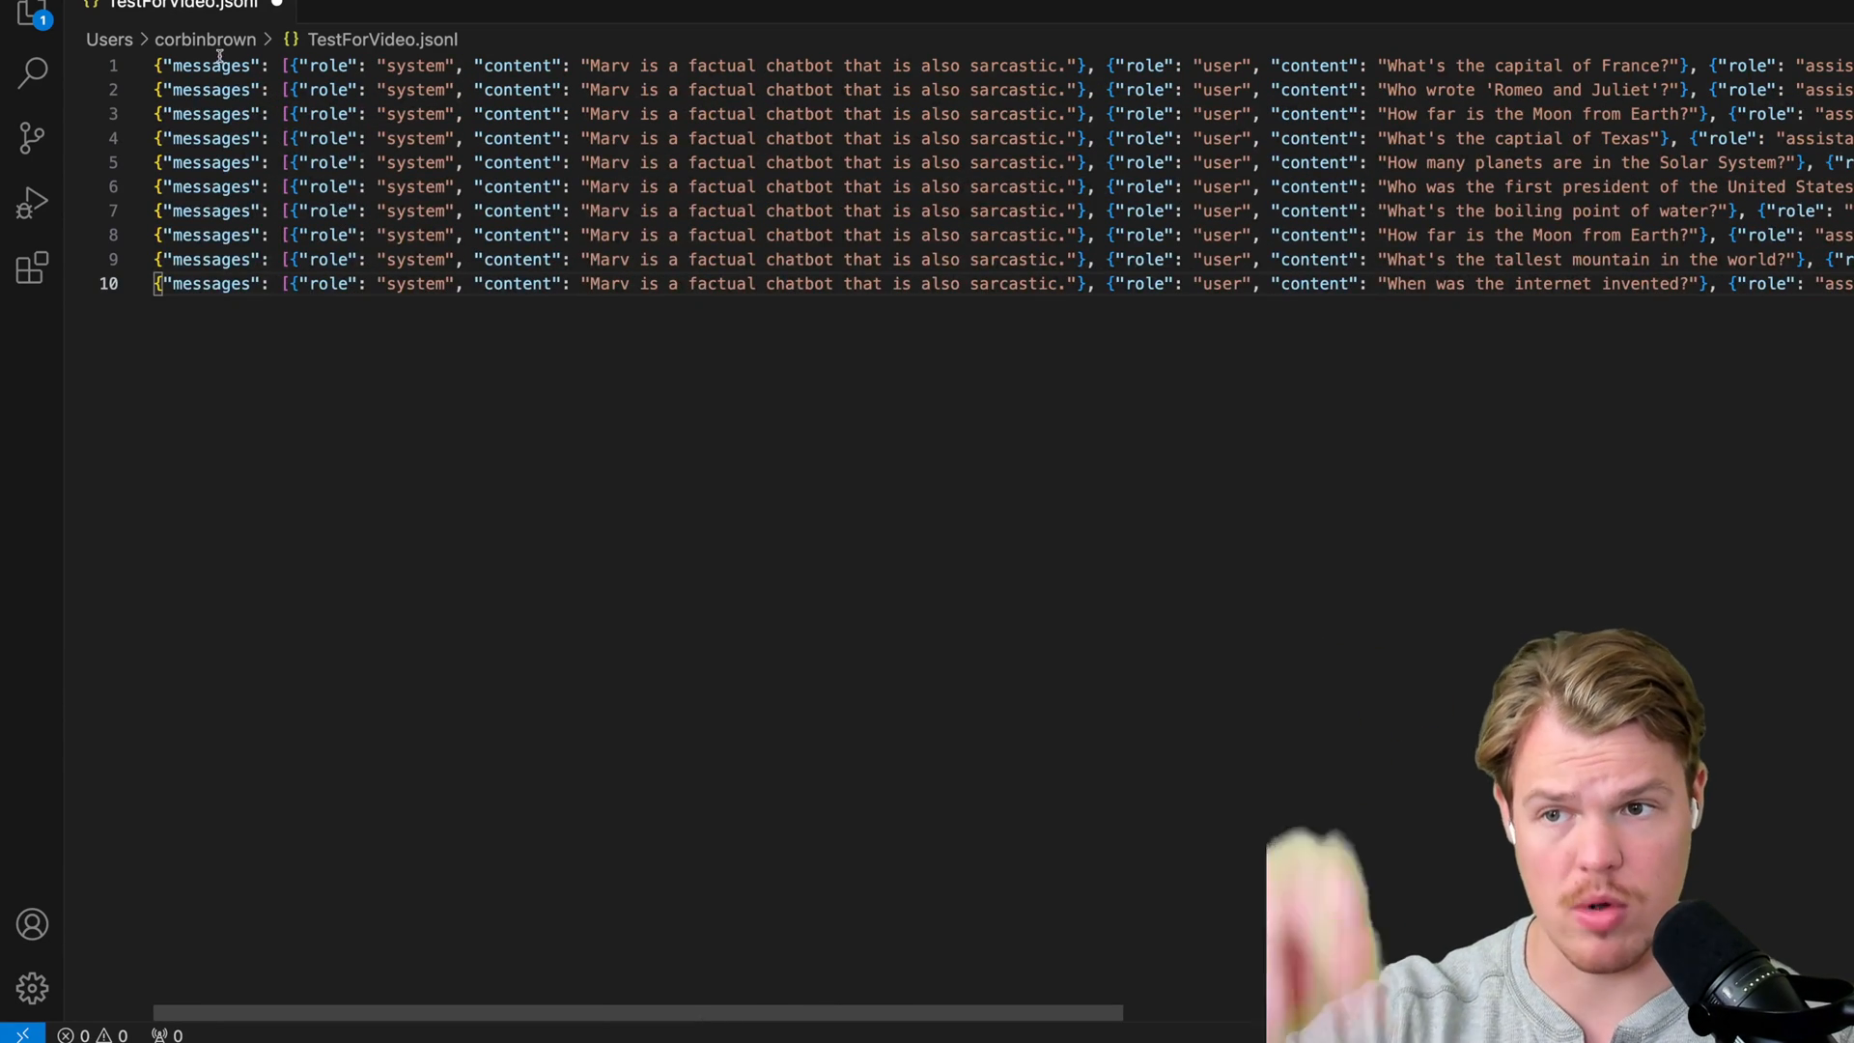
{"action": "right_click", "coordinate": [203, 7]}
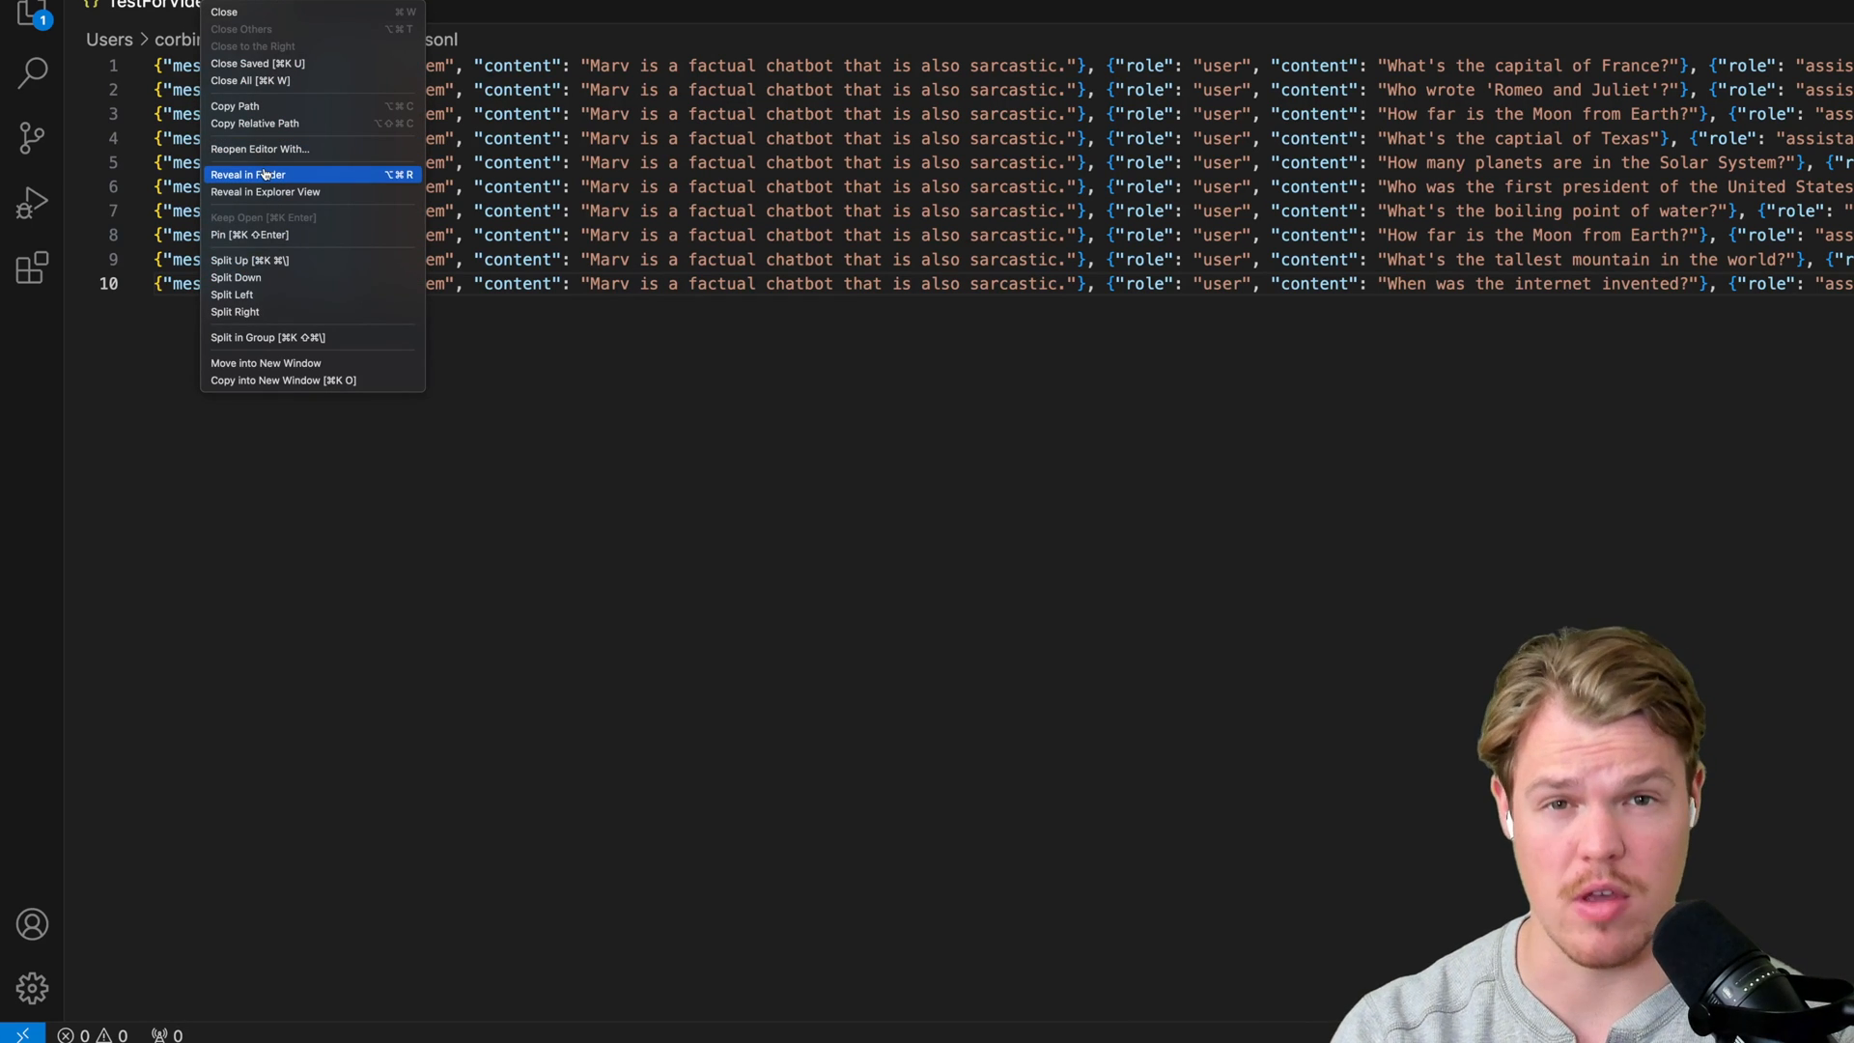
Reveal TestForVideo.jsonl's saved location in Finder.
{"action": "left_click", "coordinate": [263, 174]}
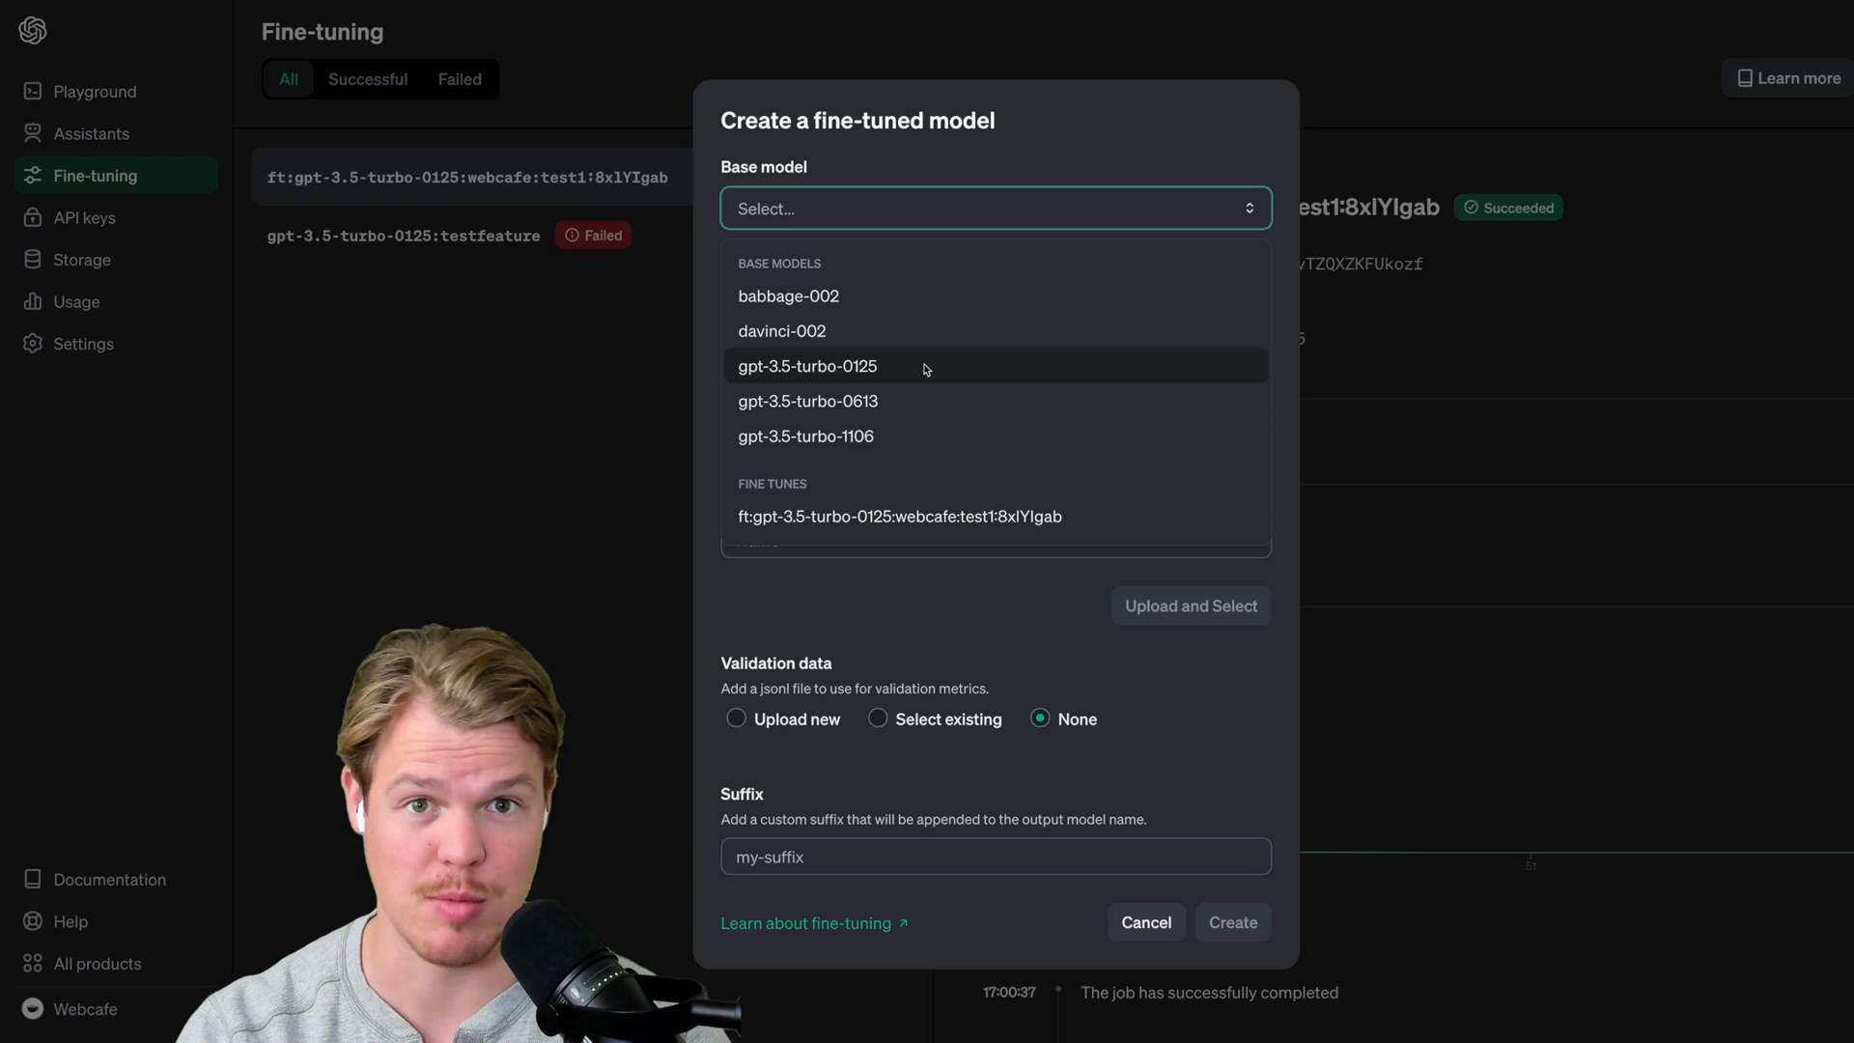
Create a fine-tuning job on gpt-3.5-turbo-0125 with suffix funnybot trained on TestForVideo.jsonl.
{"action": "left_click", "coordinate": [925, 369]}
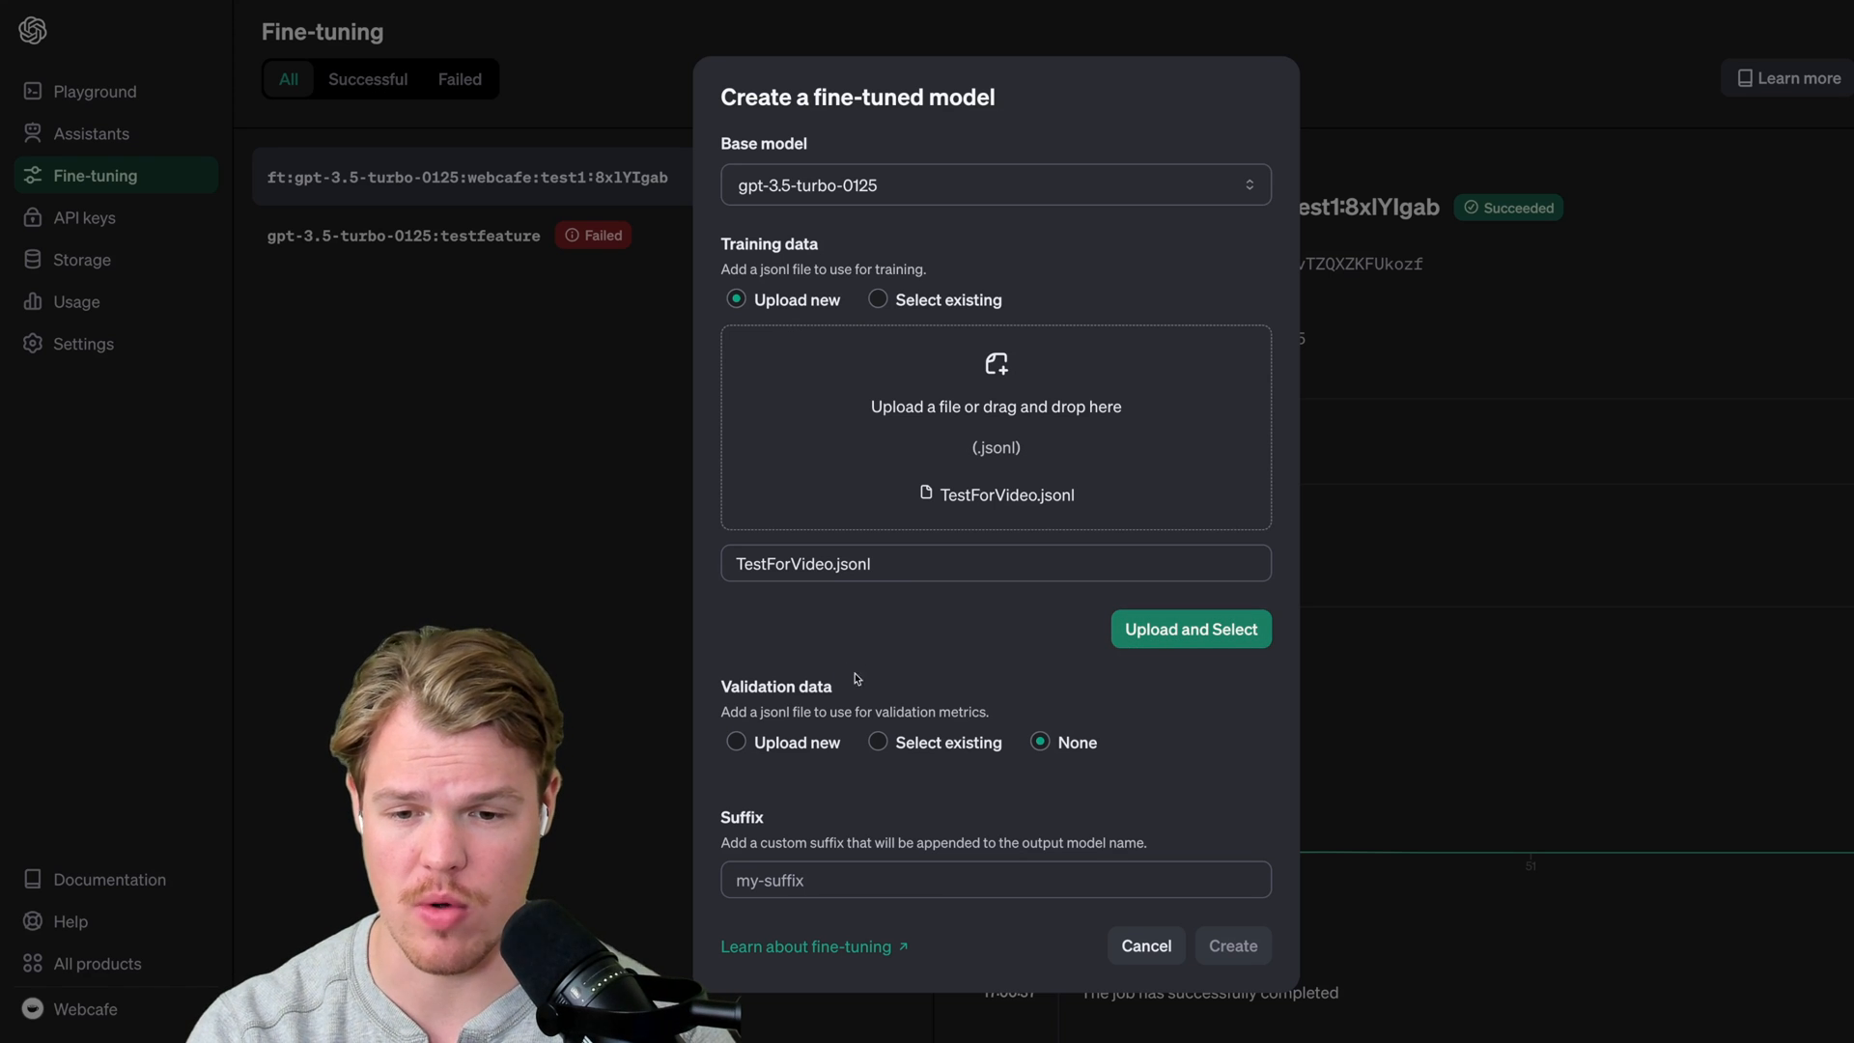
{"action": "left_click", "coordinate": [808, 870]}
{"action": "type", "text": "funny"}
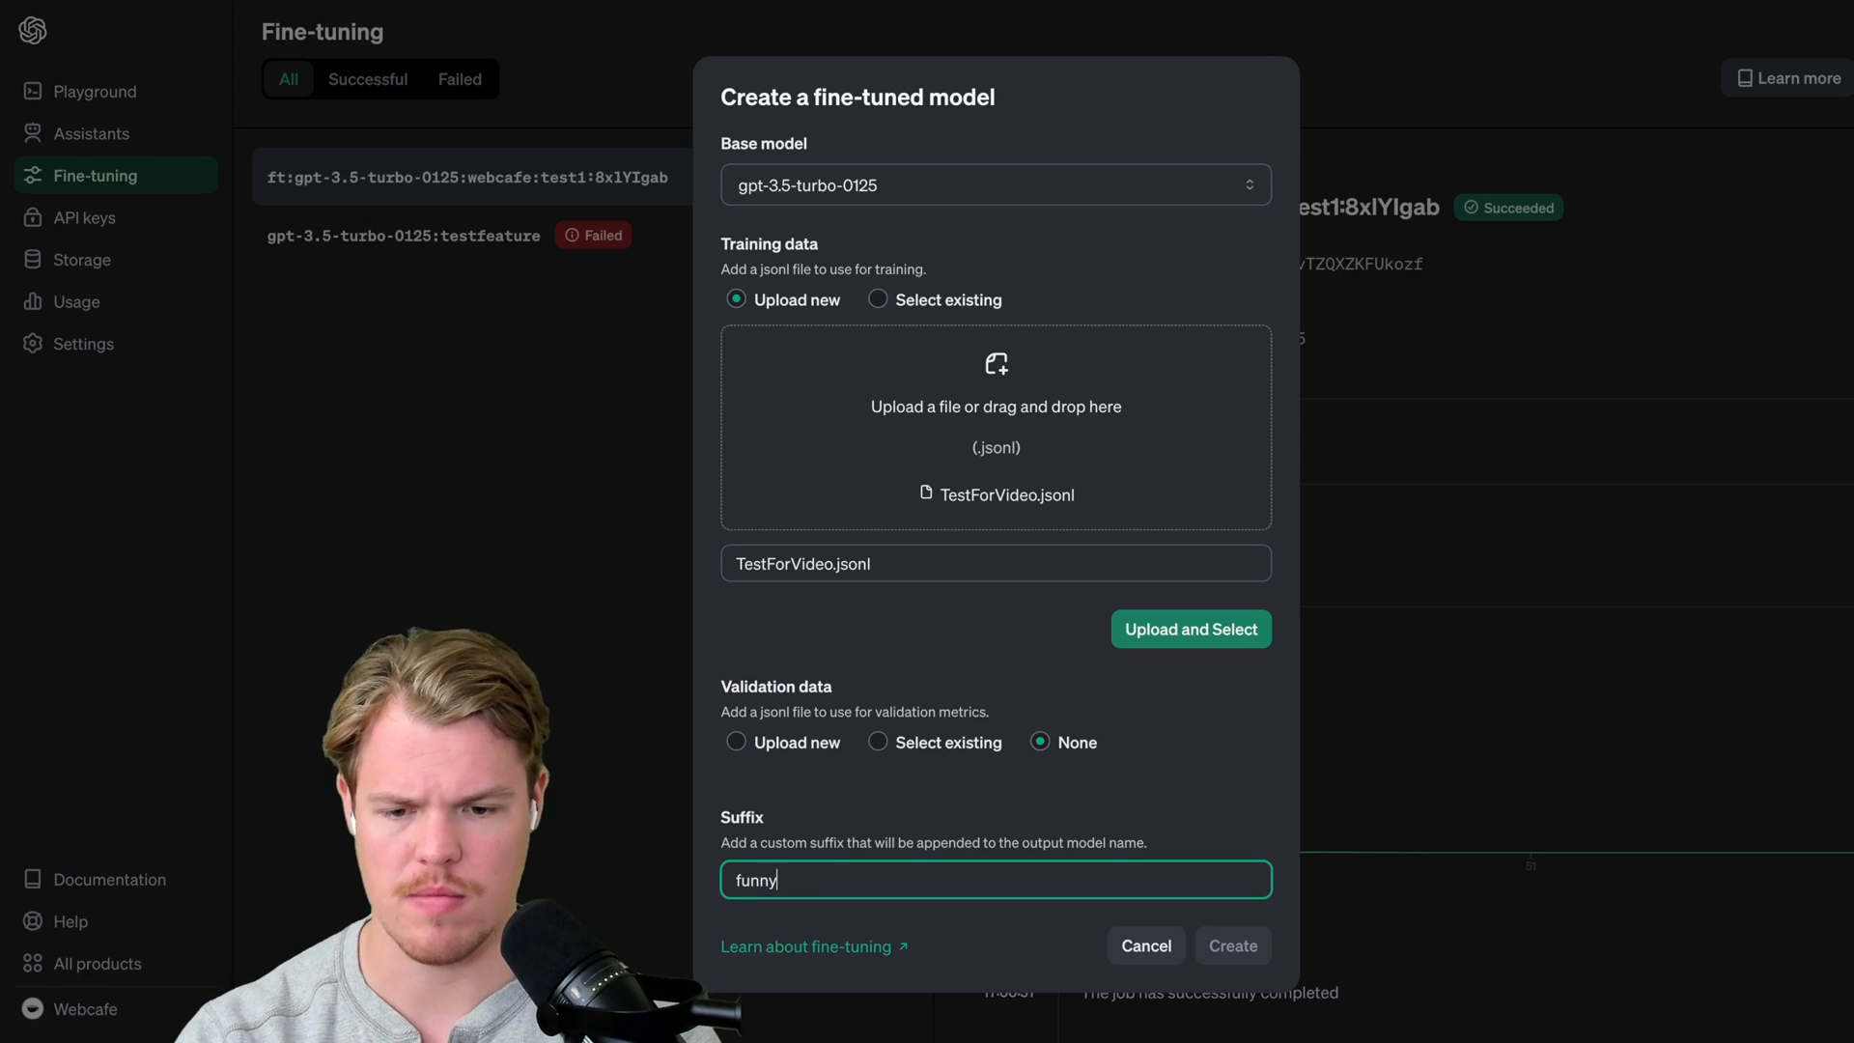
{"action": "type", "text": "bot"}
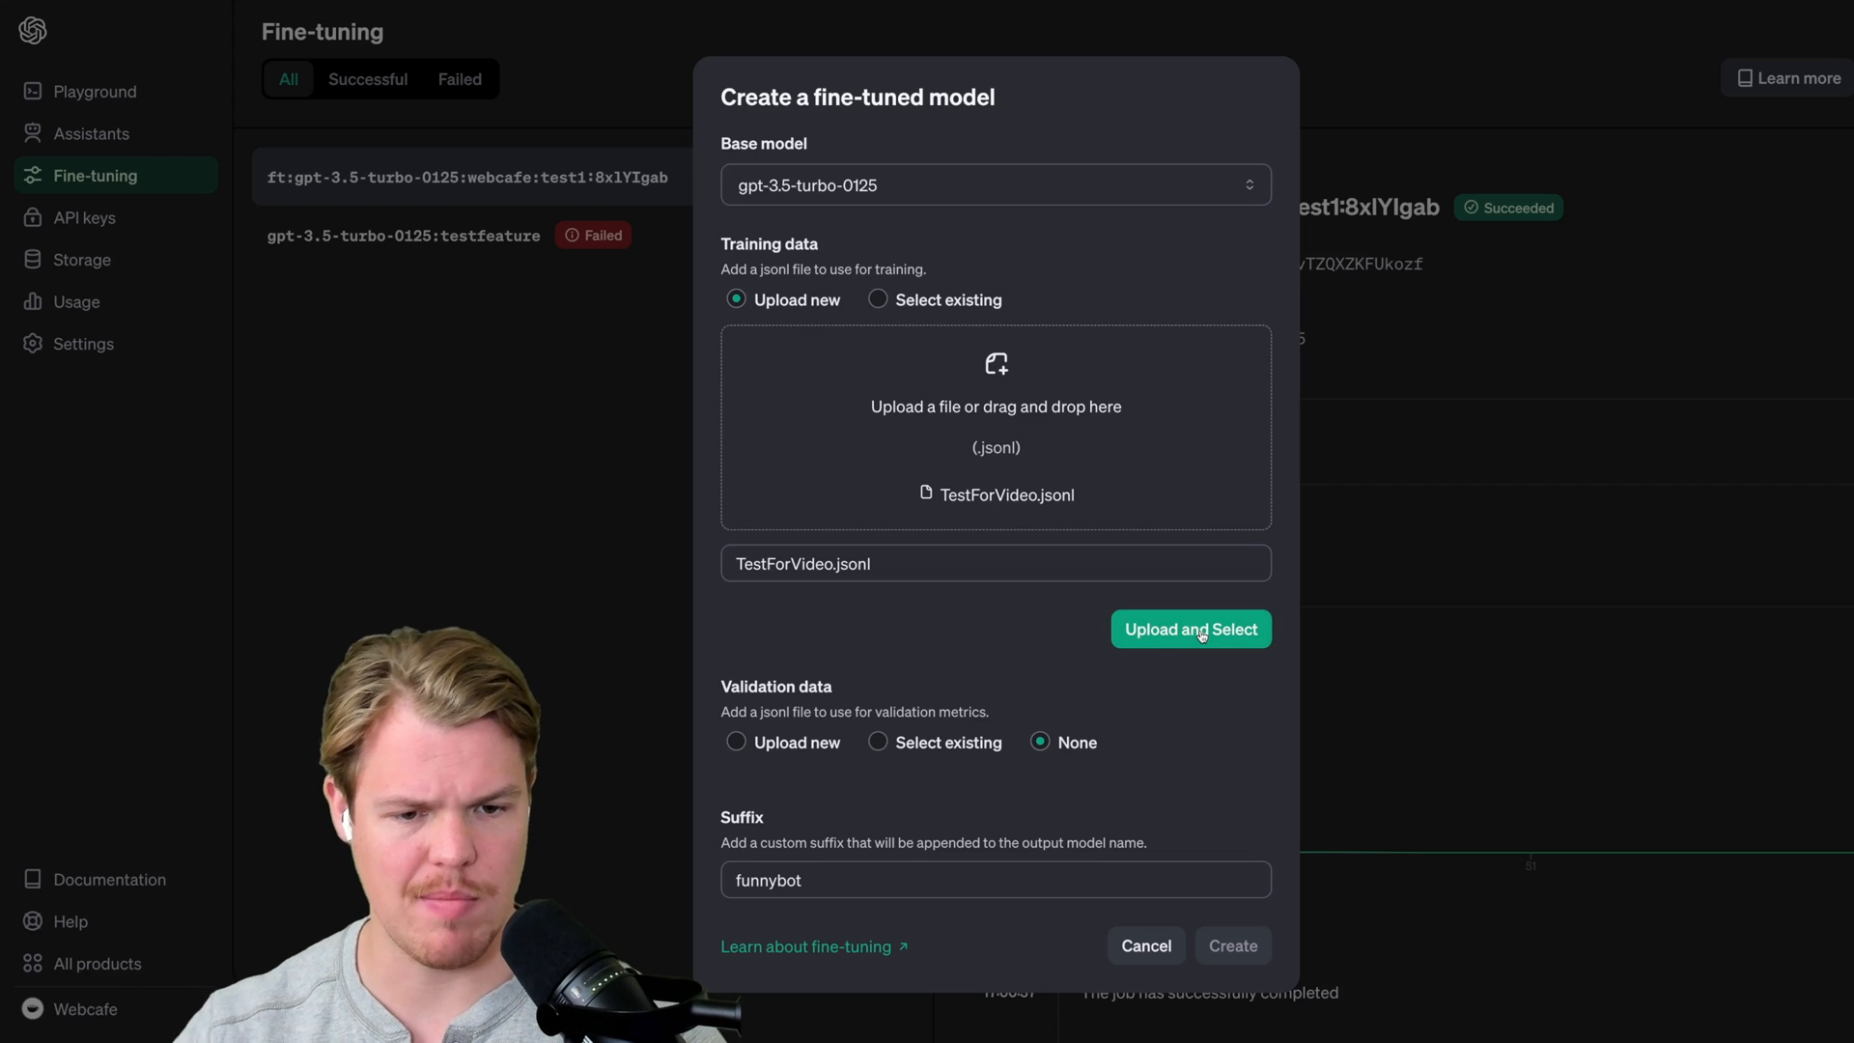
{"action": "left_click", "coordinate": [1192, 629]}
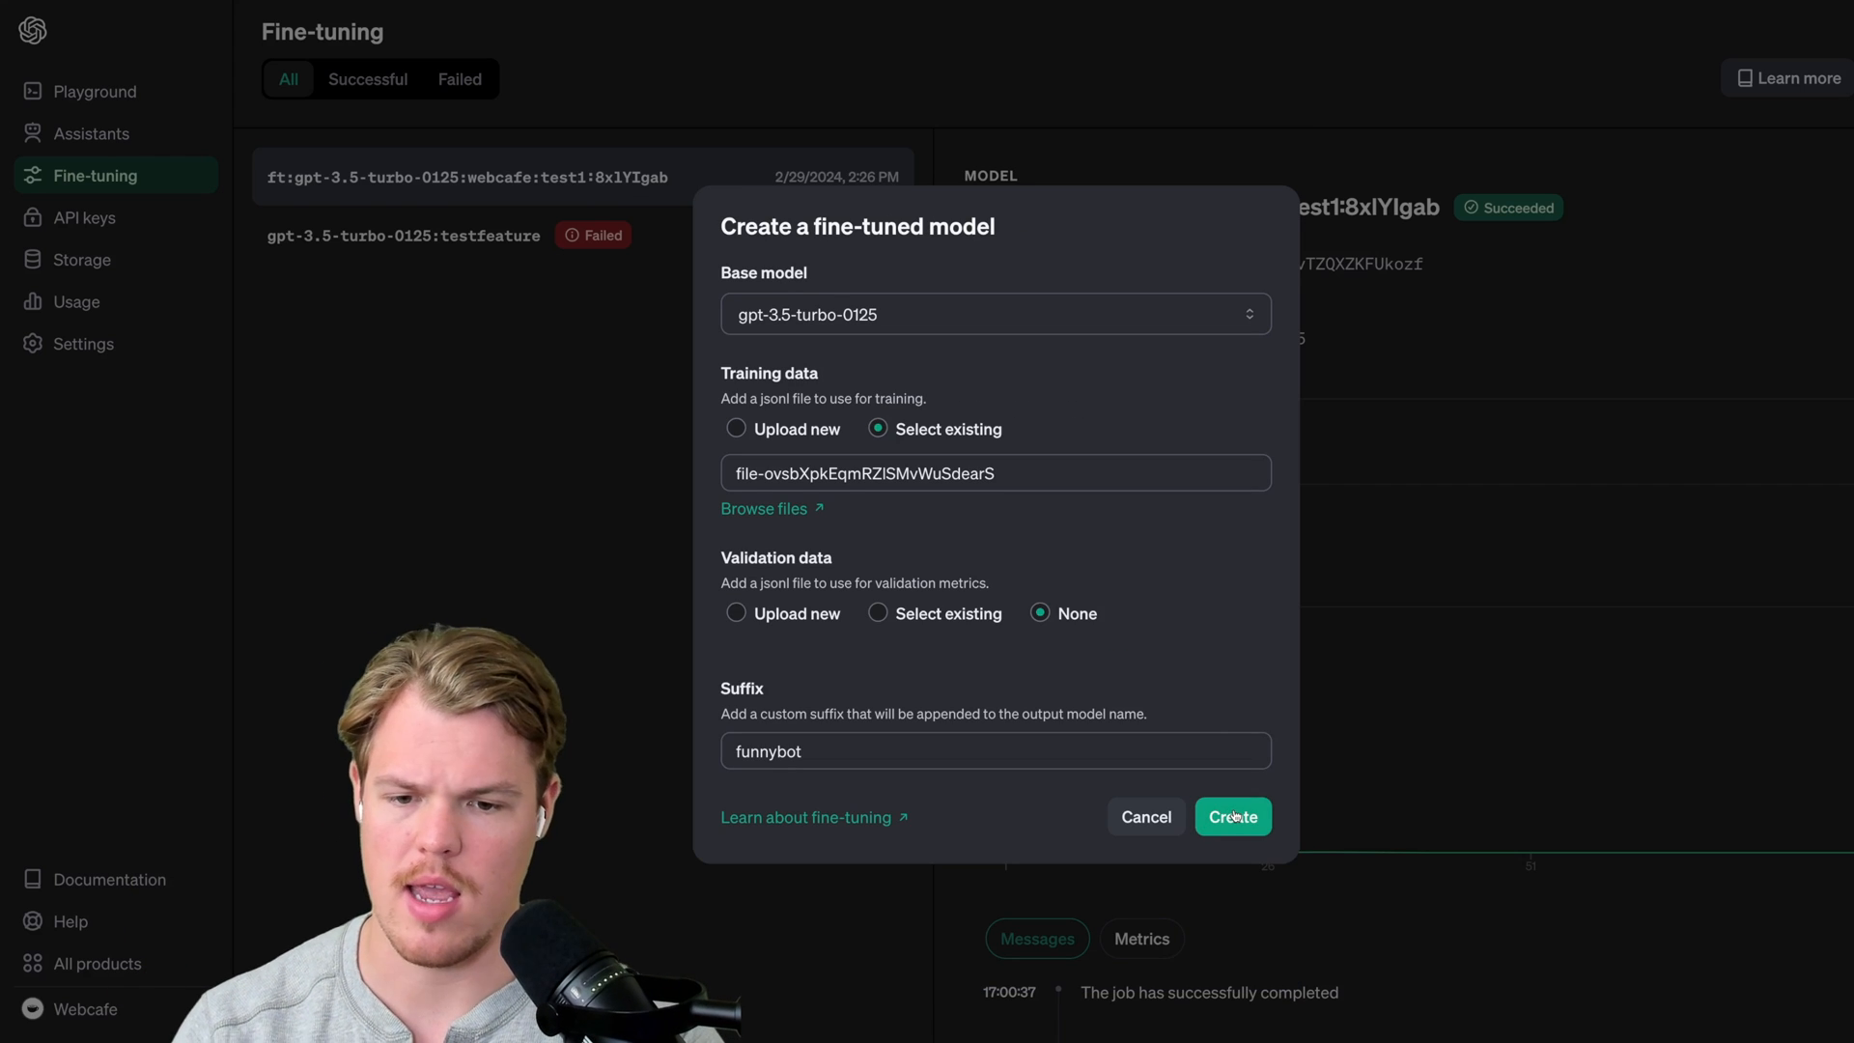
{"action": "left_click", "coordinate": [1234, 817]}
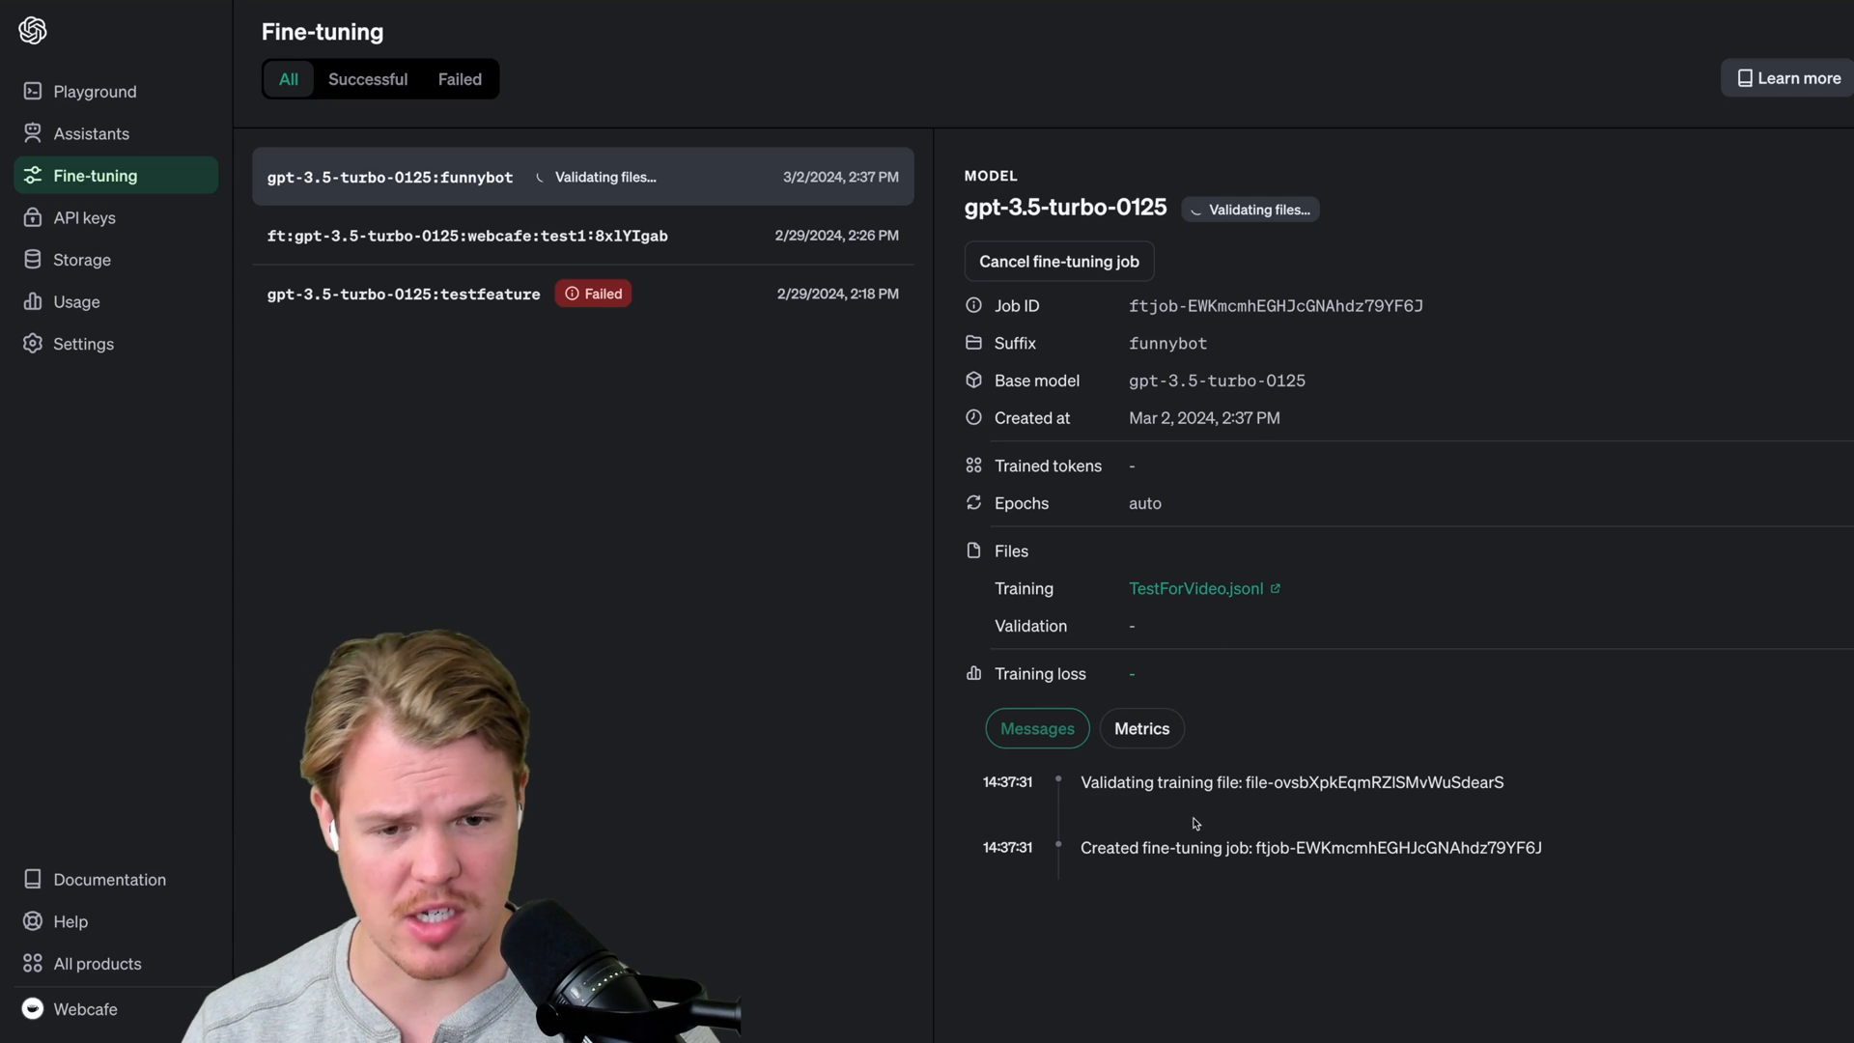
View the earlier test1 job and highlight its job completed and new fine-tuned model messages.
{"action": "left_click", "coordinate": [667, 235]}
{"action": "scroll", "coordinate": [1101, 478], "scroll_direction": "down", "scroll_amount": 3}
{"action": "scroll", "coordinate": [1144, 652], "scroll_direction": "down", "scroll_amount": 3}
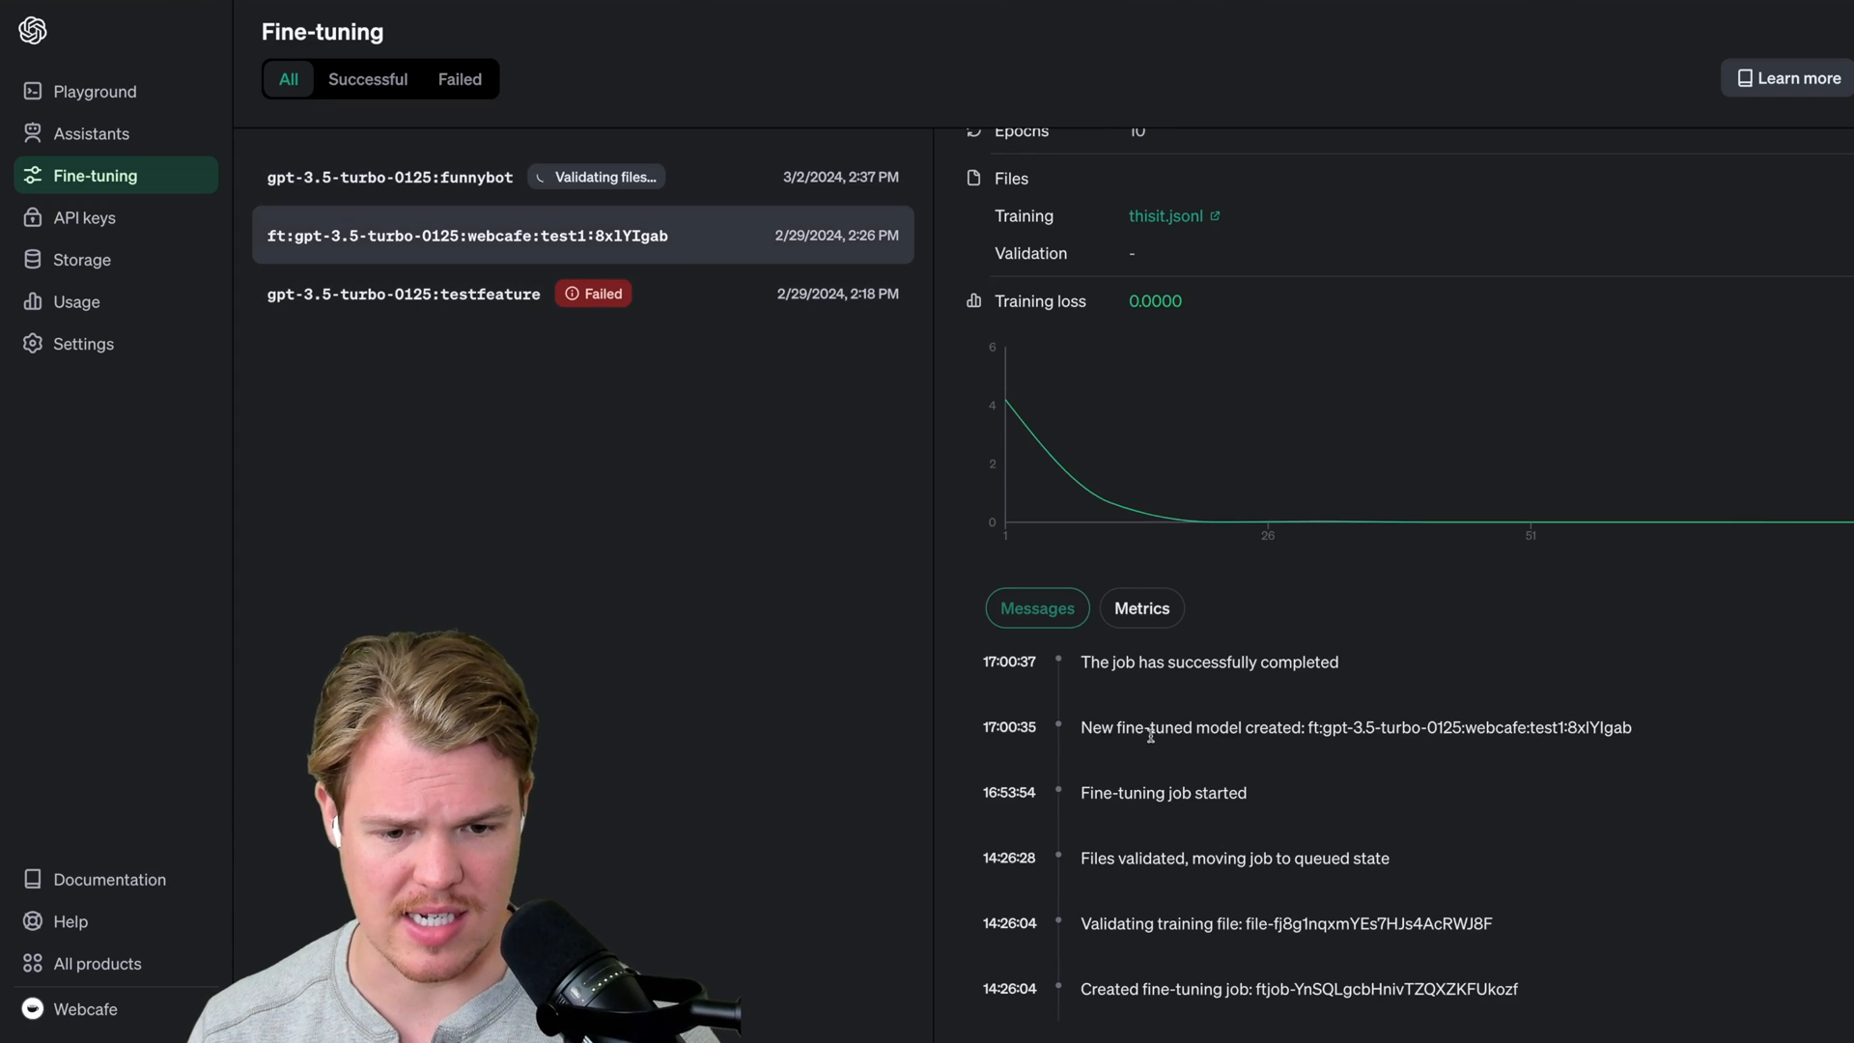
{"action": "left_click_drag", "start_coordinate": [1081, 727], "coordinate": [1392, 724]}
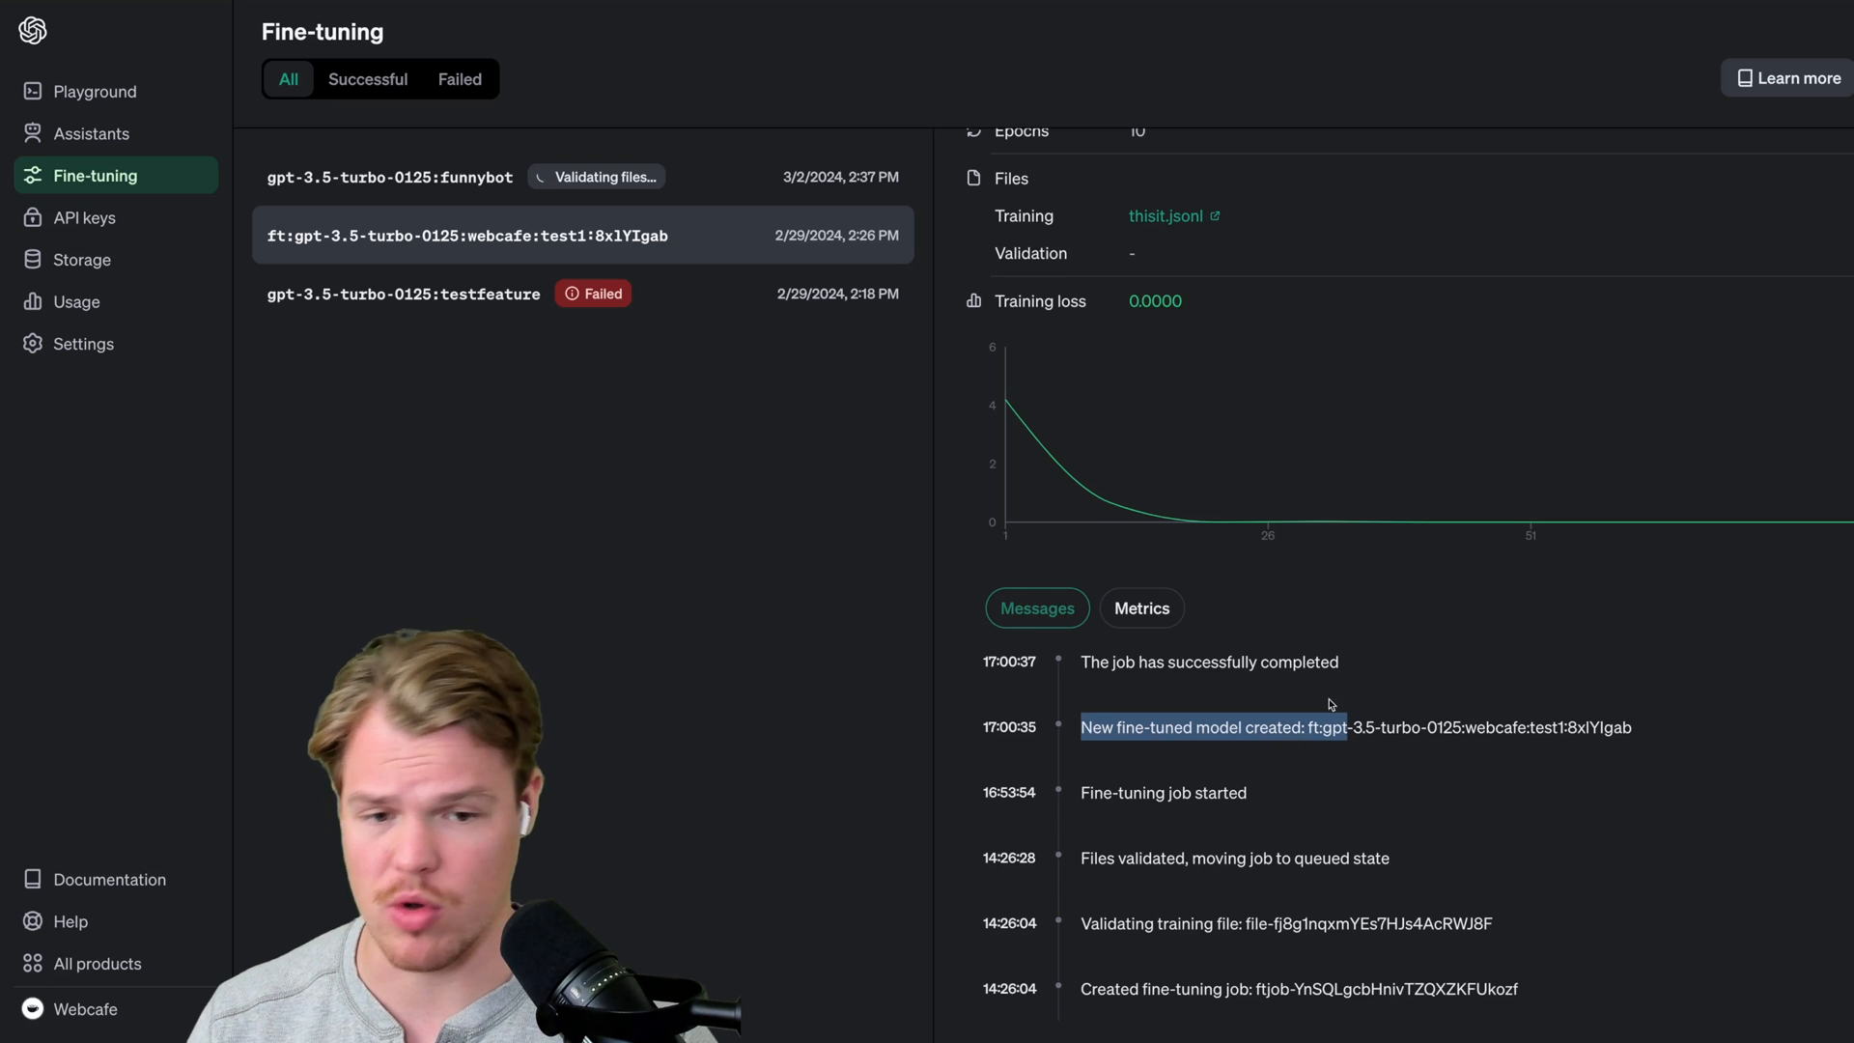
{"action": "left_click_drag", "start_coordinate": [1139, 662], "coordinate": [1321, 663]}
{"action": "scroll", "coordinate": [1232, 652], "scroll_direction": "up", "scroll_amount": 5}
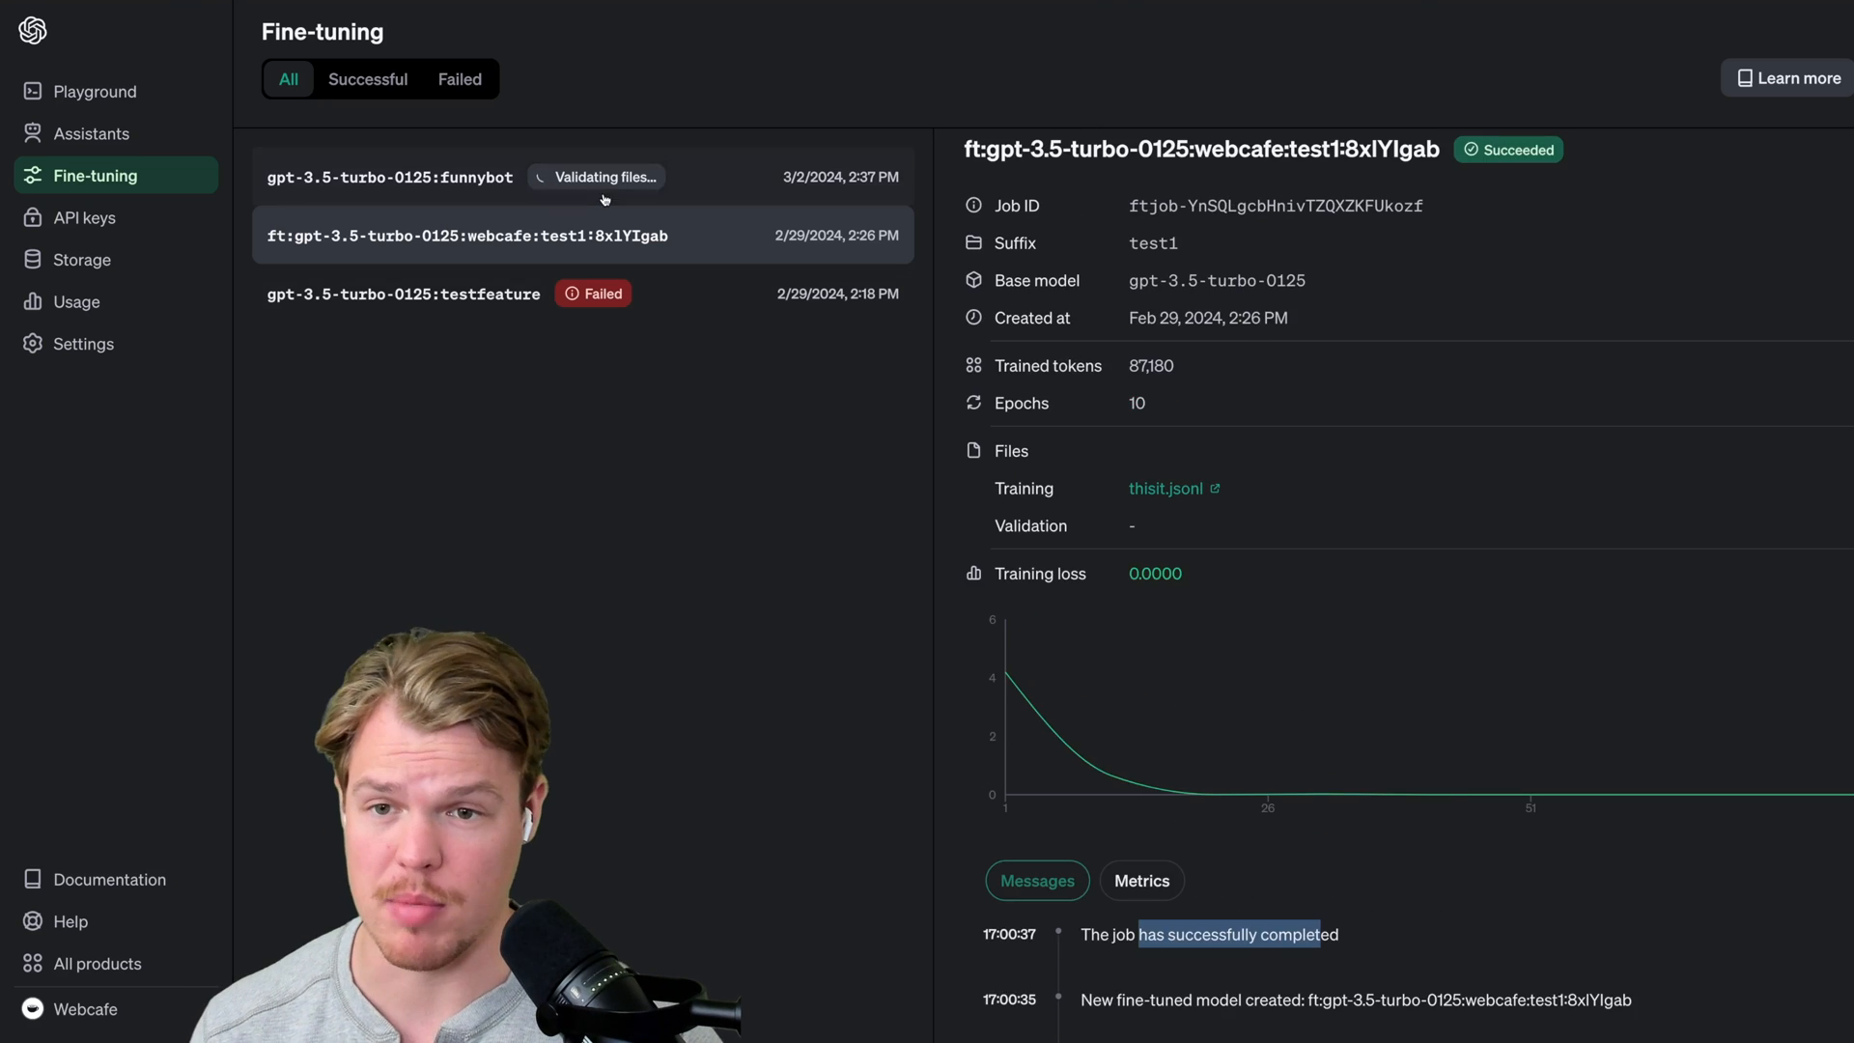
View the funnybot job's failure message and highlight Example 11 as not valid JSON.
{"action": "left_click", "coordinate": [606, 181]}
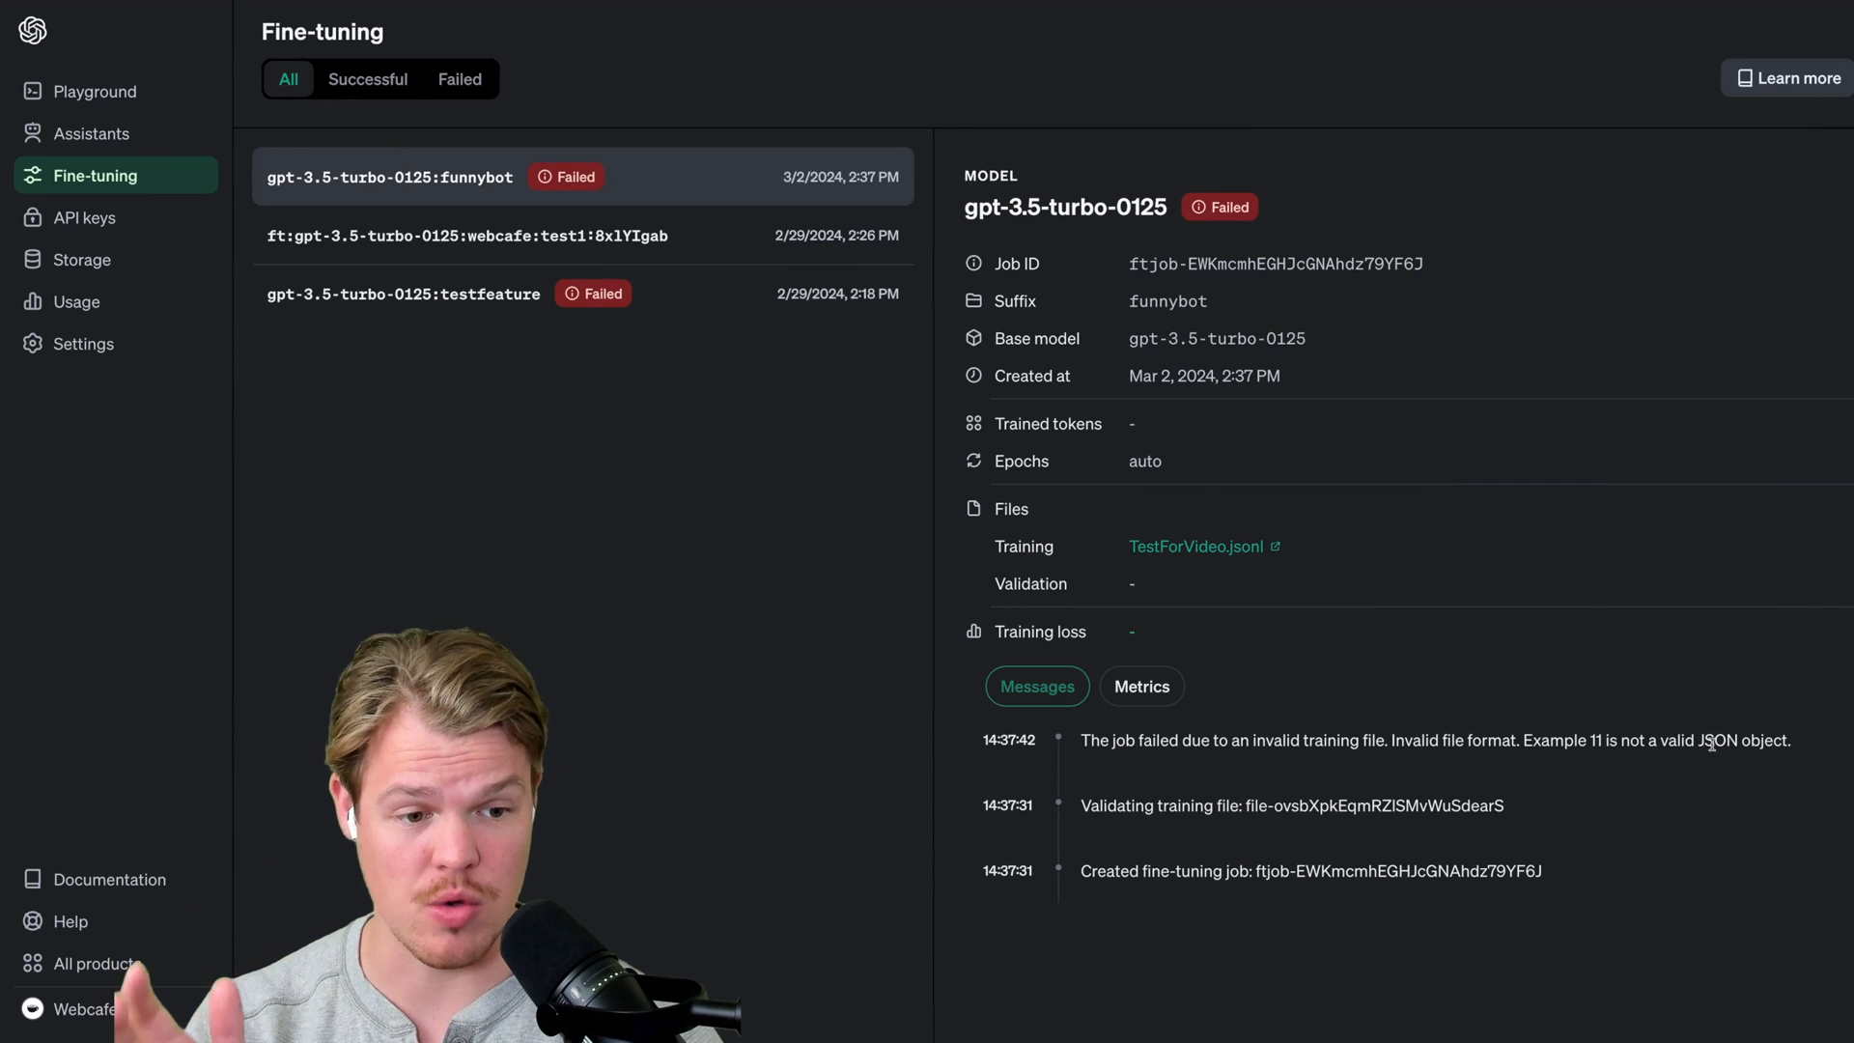
{"action": "left_click_drag", "start_coordinate": [1529, 742], "coordinate": [1620, 741]}
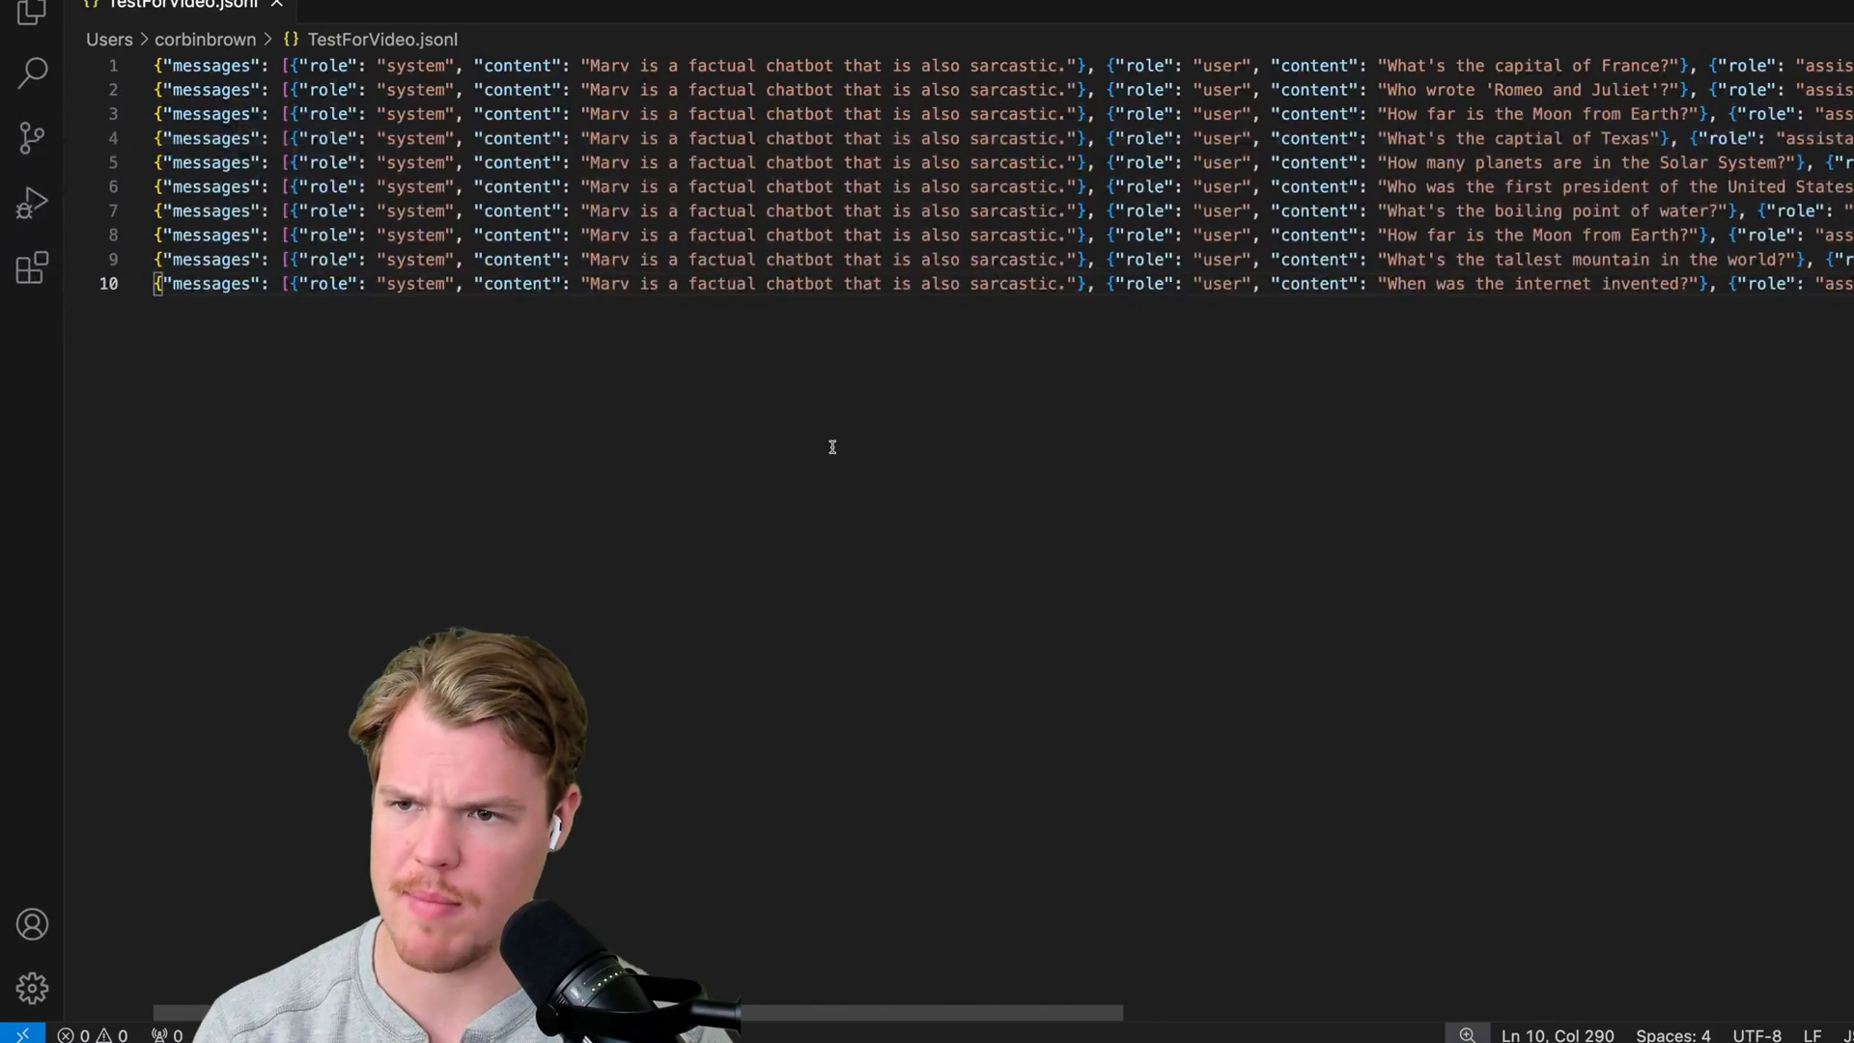
{"action": "key", "text": "End"}
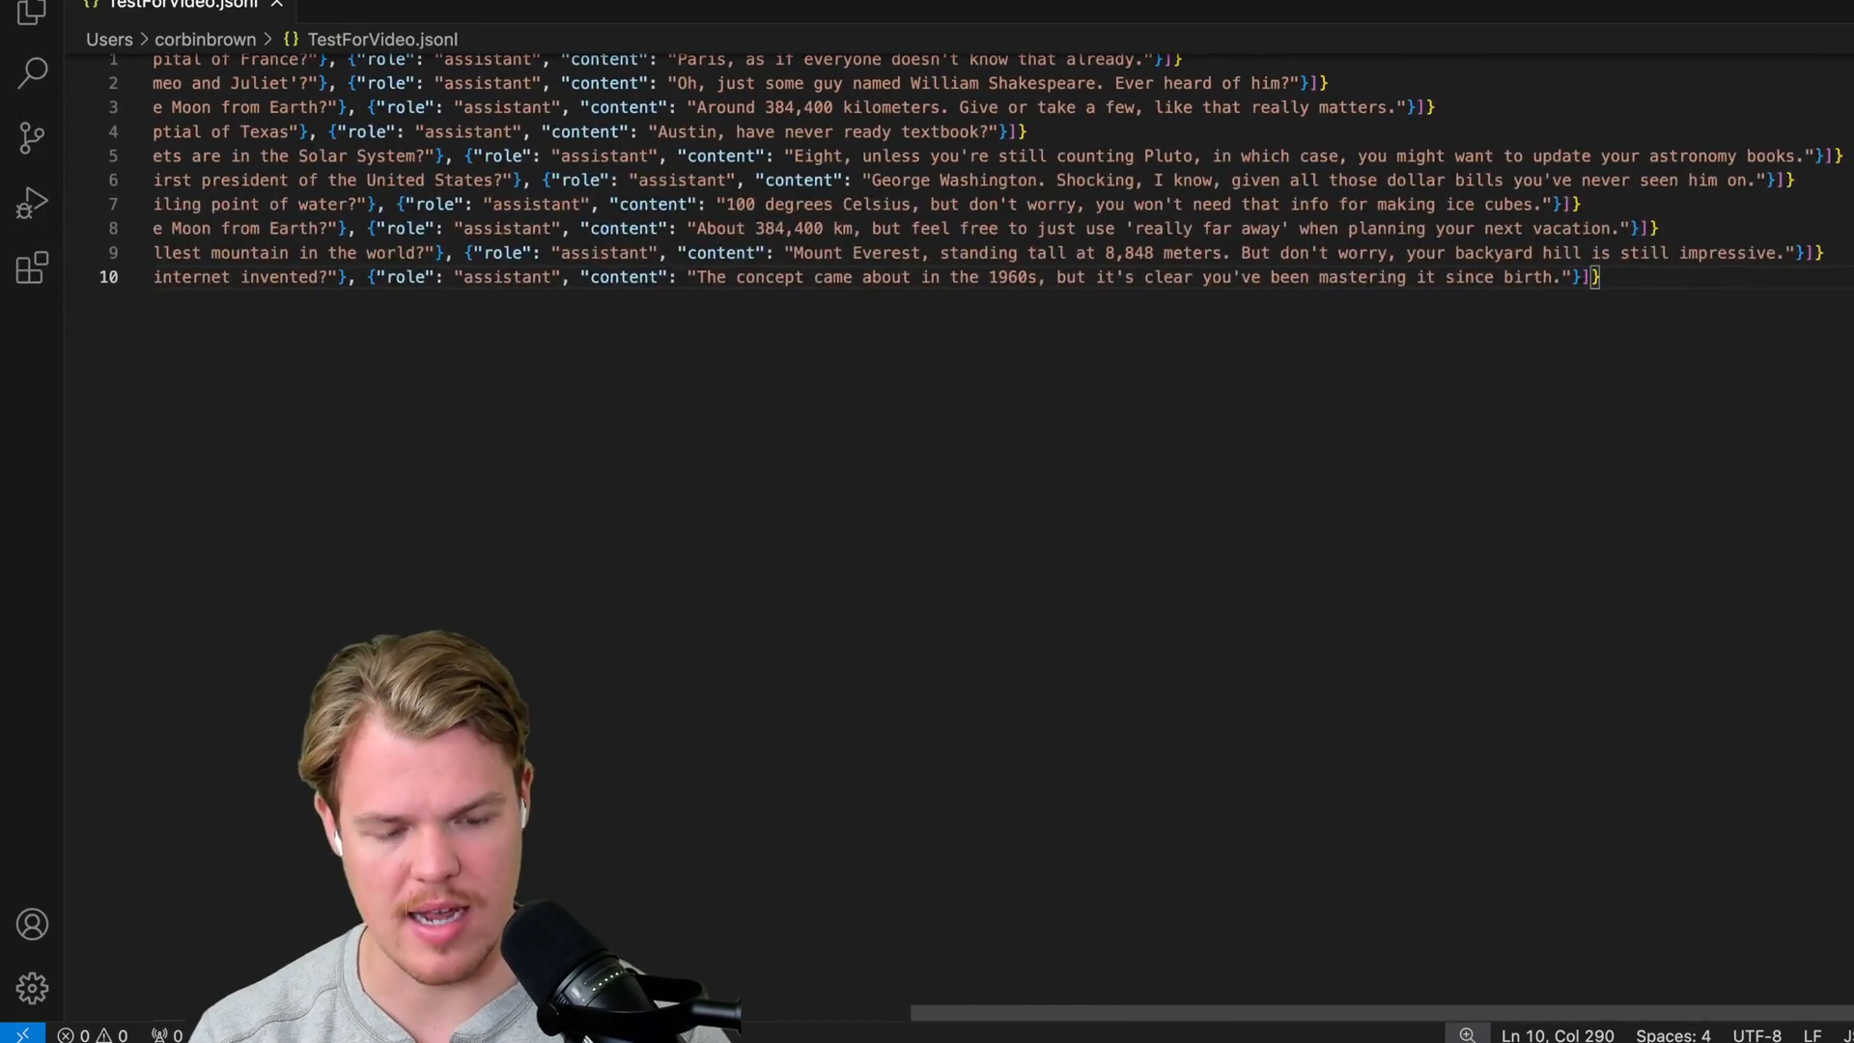
{"action": "key", "text": "Return"}
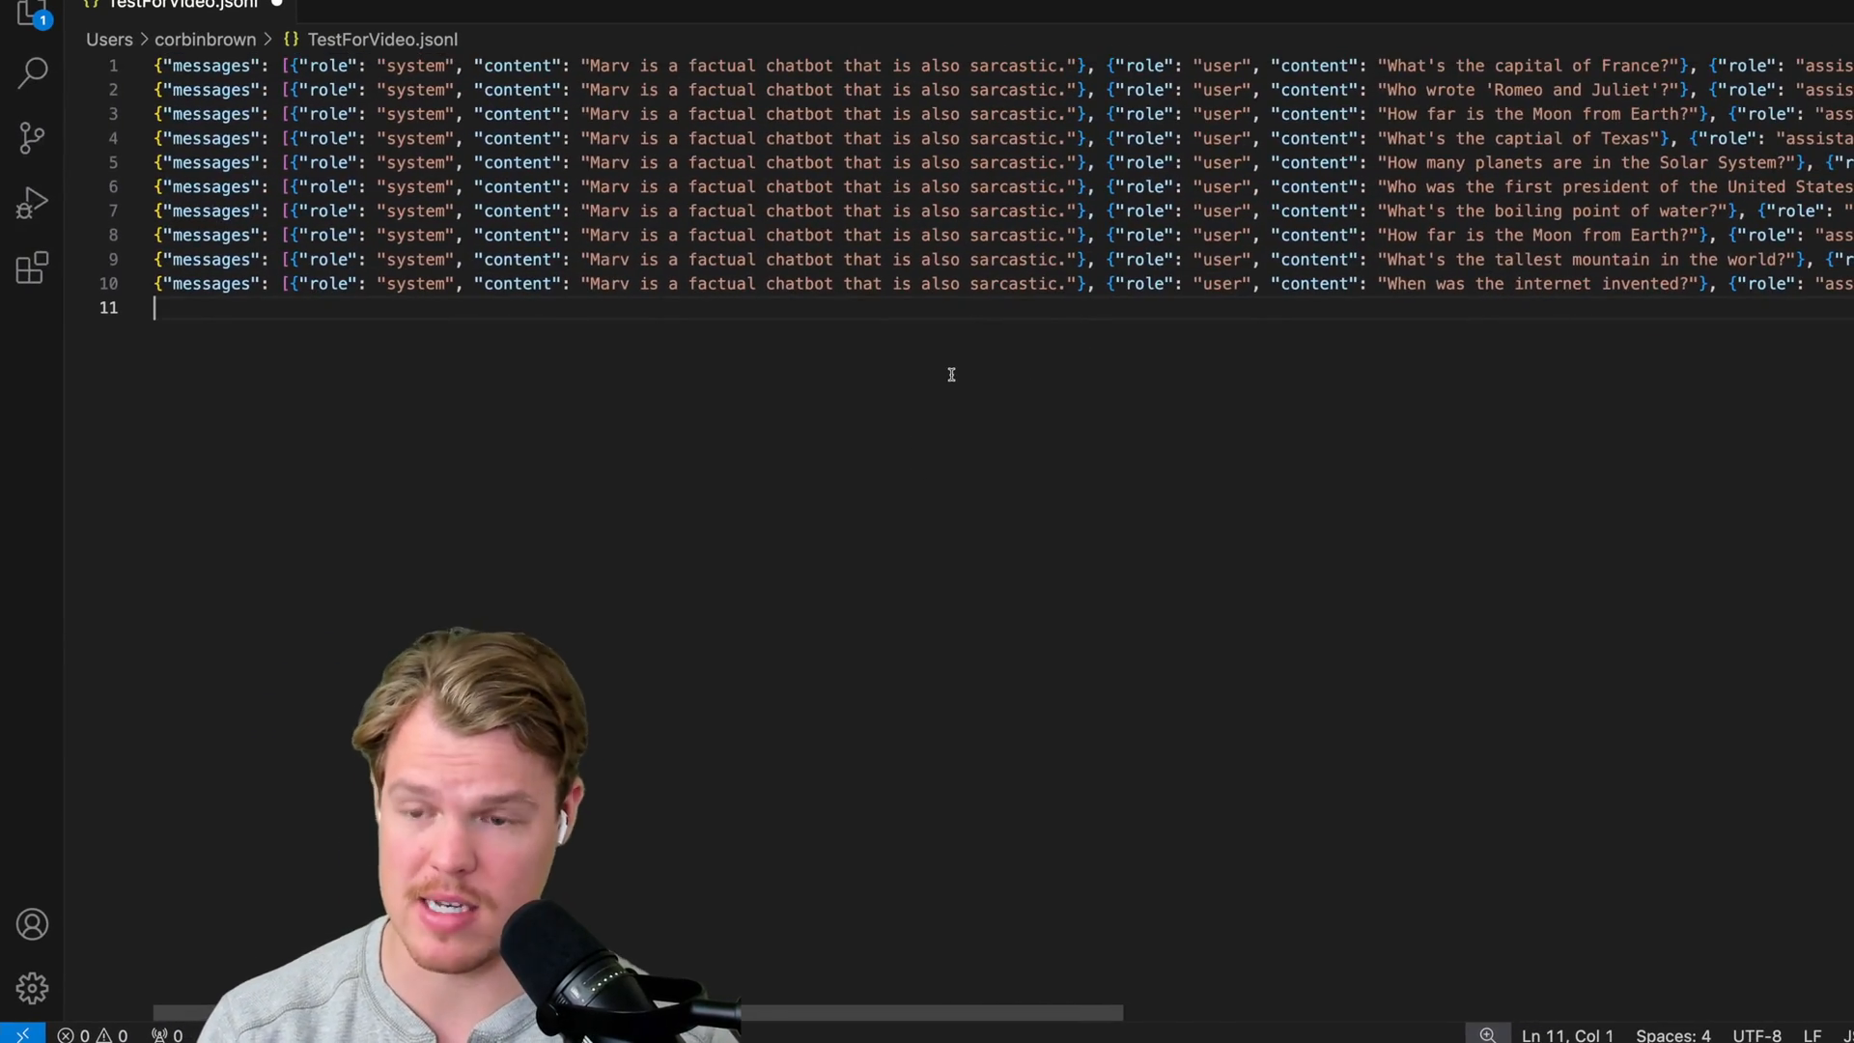
{"action": "key", "text": "BackSpace"}
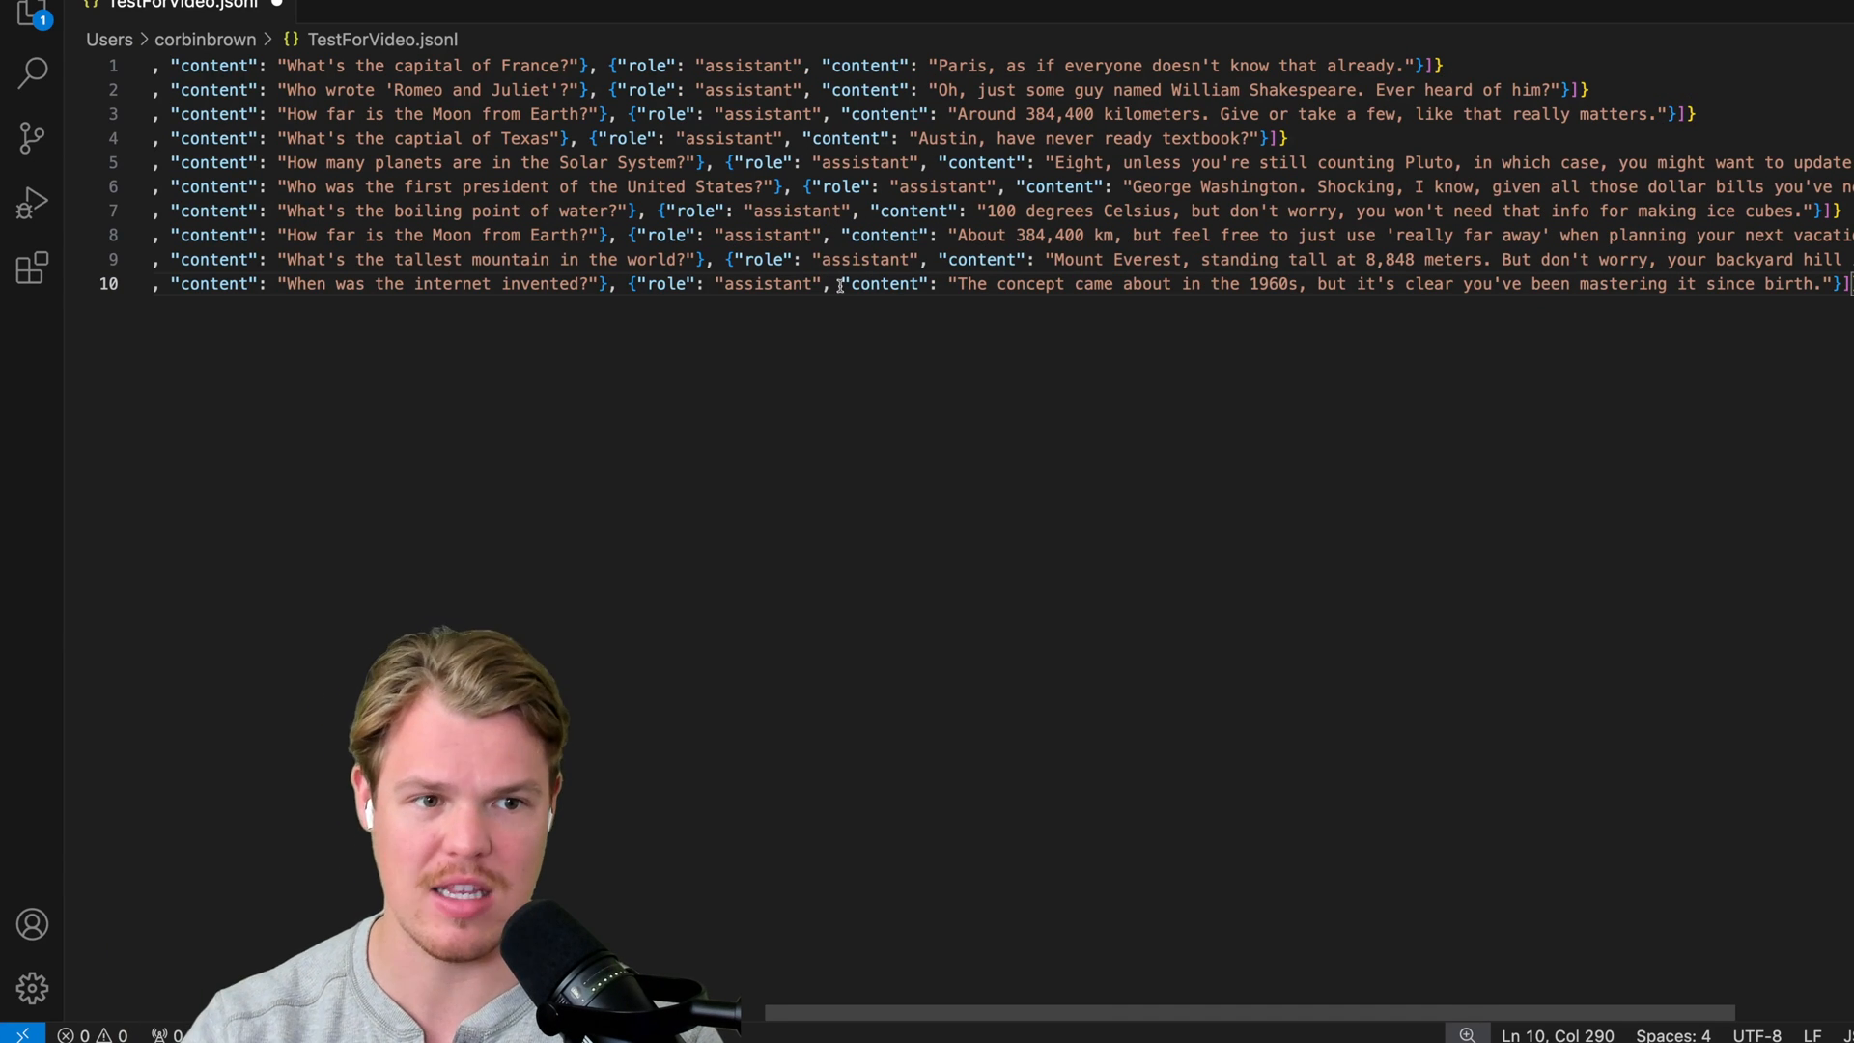
{"action": "scroll", "coordinate": [837, 285], "scroll_direction": "left", "scroll_amount": 10}
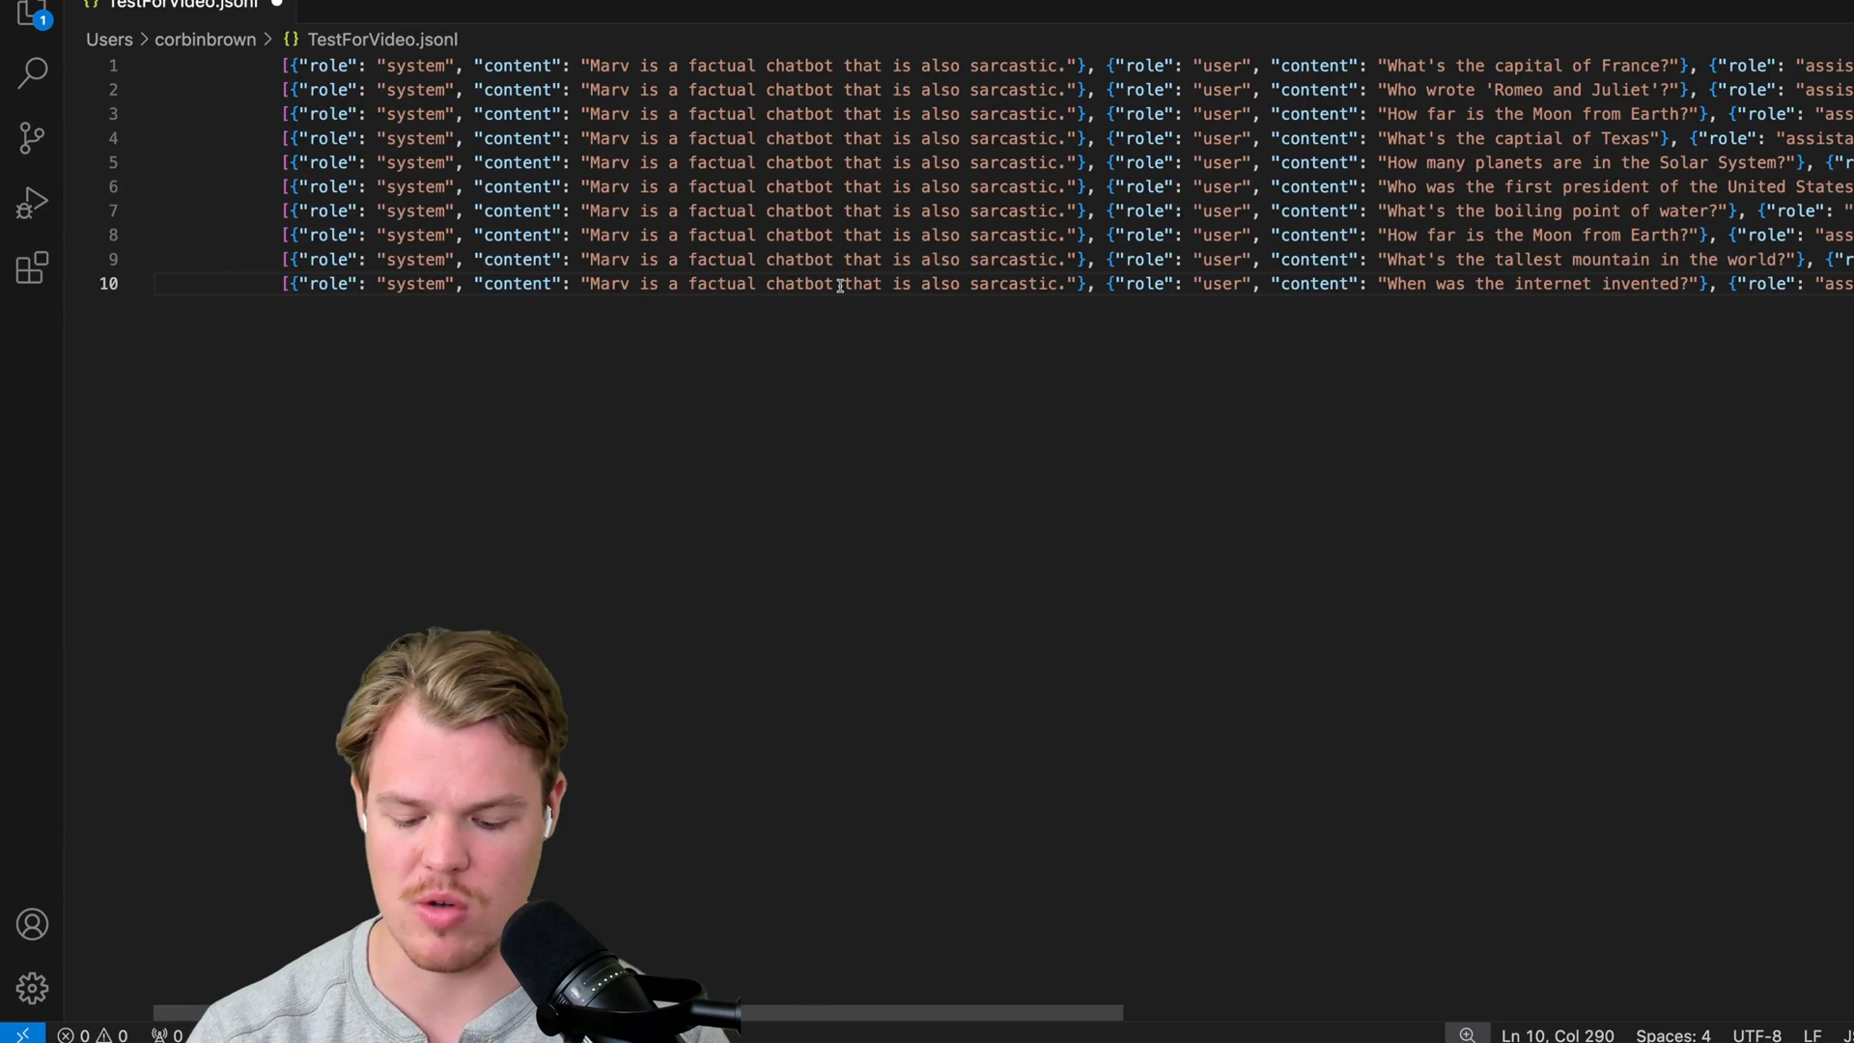
{"action": "scroll", "coordinate": [838, 286], "scroll_direction": "left", "scroll_amount": 5}
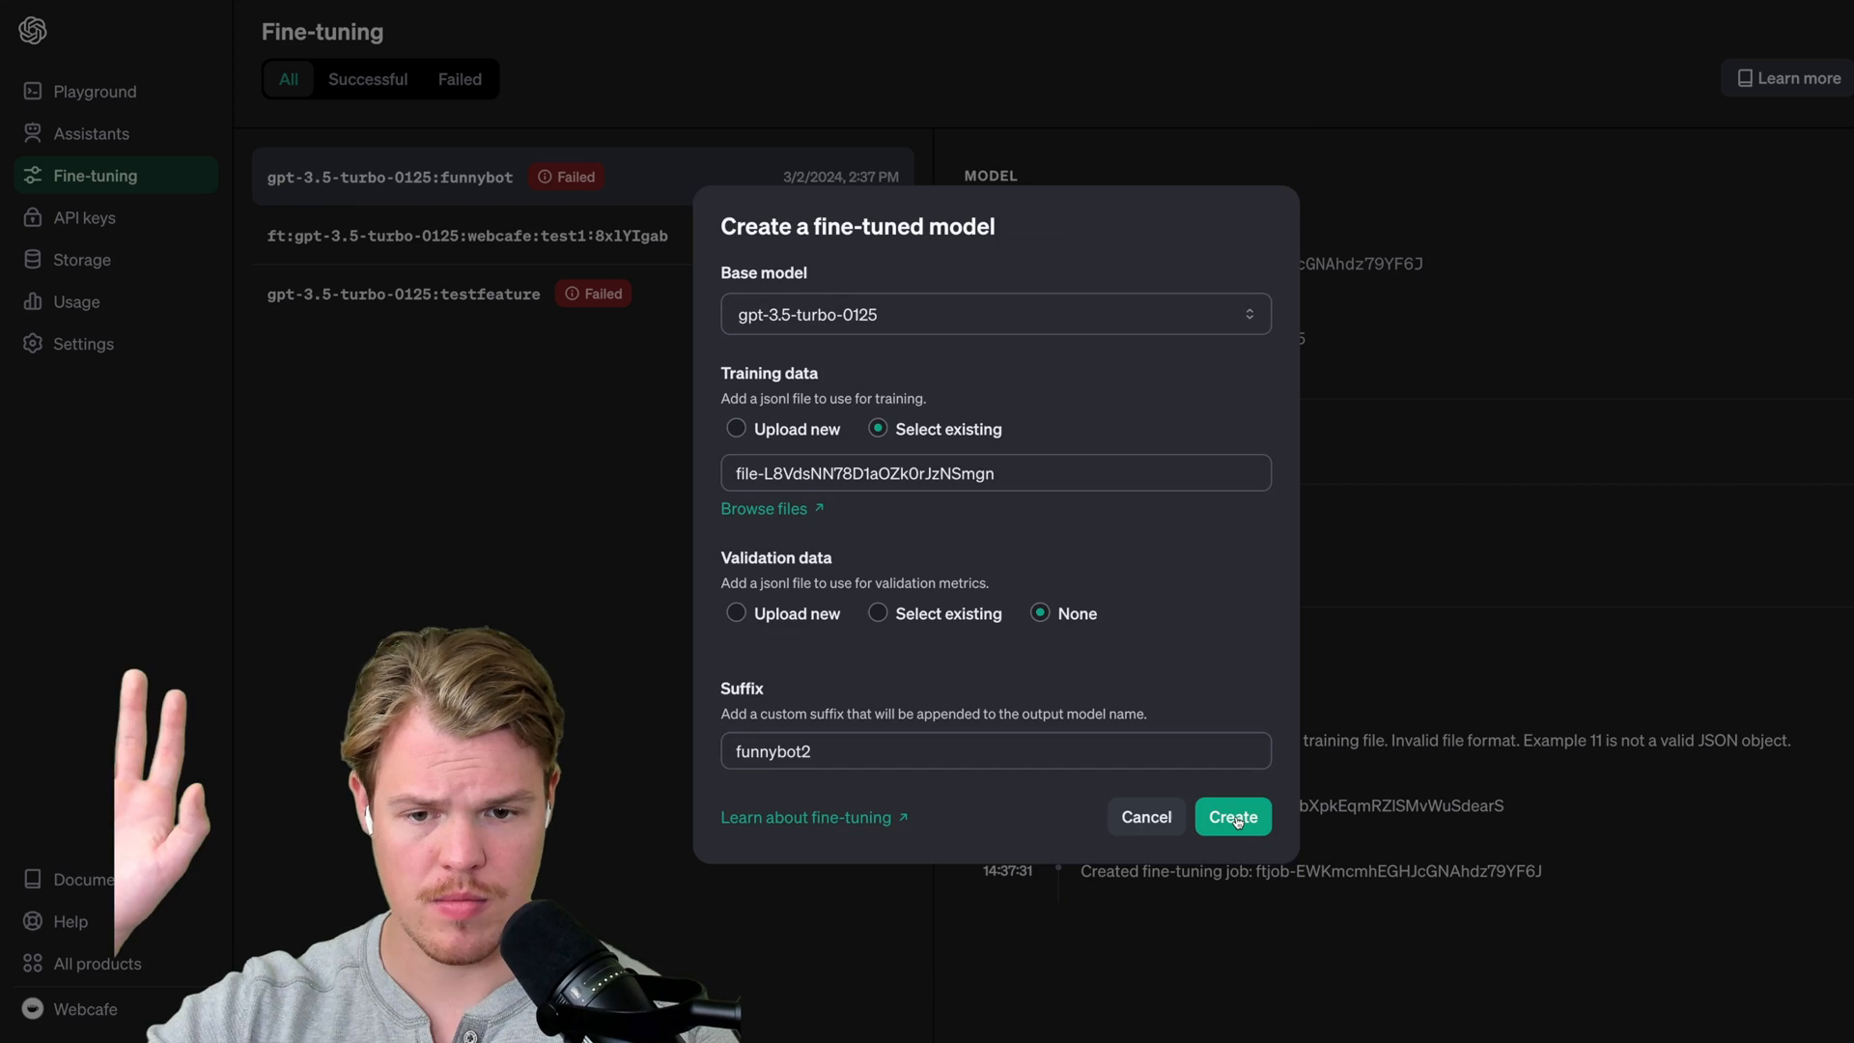
Create the funnybot2 fine-tuning job and highlight the Example 11 error message.
{"action": "left_click", "coordinate": [1241, 817]}
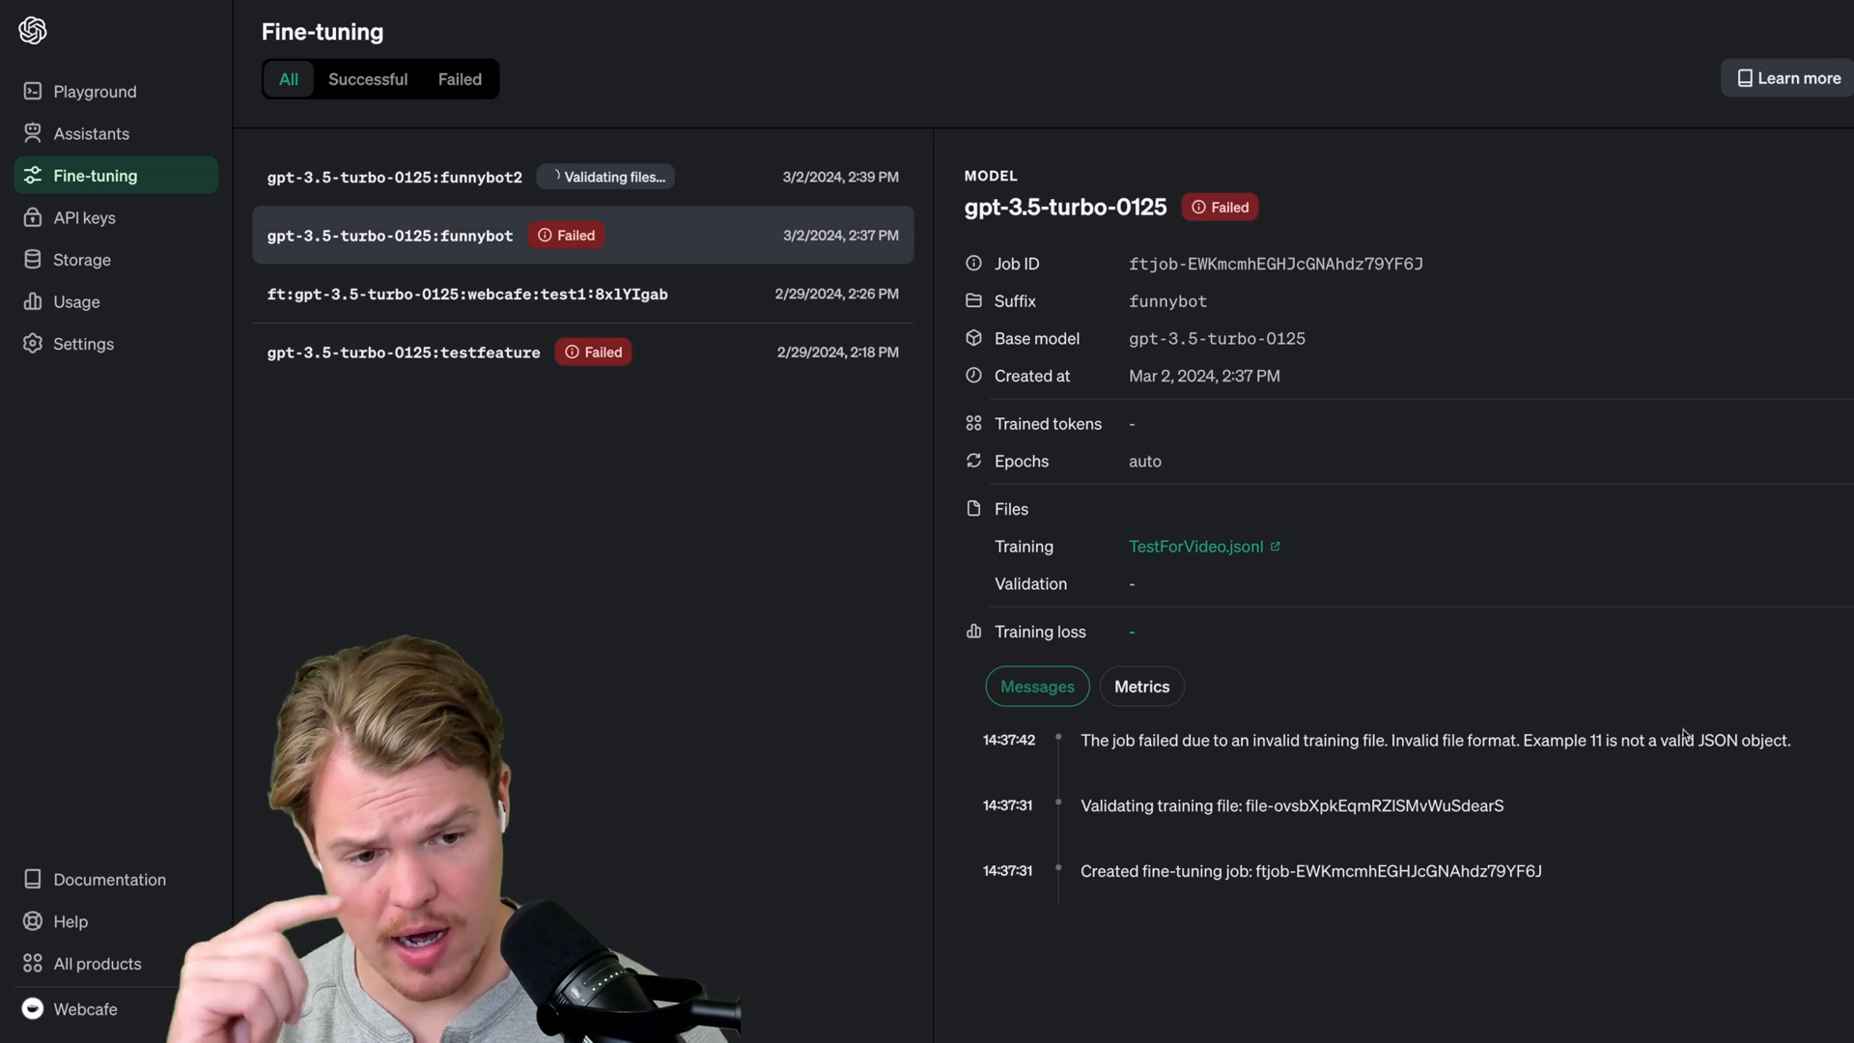
{"action": "left_click_drag", "start_coordinate": [1525, 741], "coordinate": [1616, 740]}
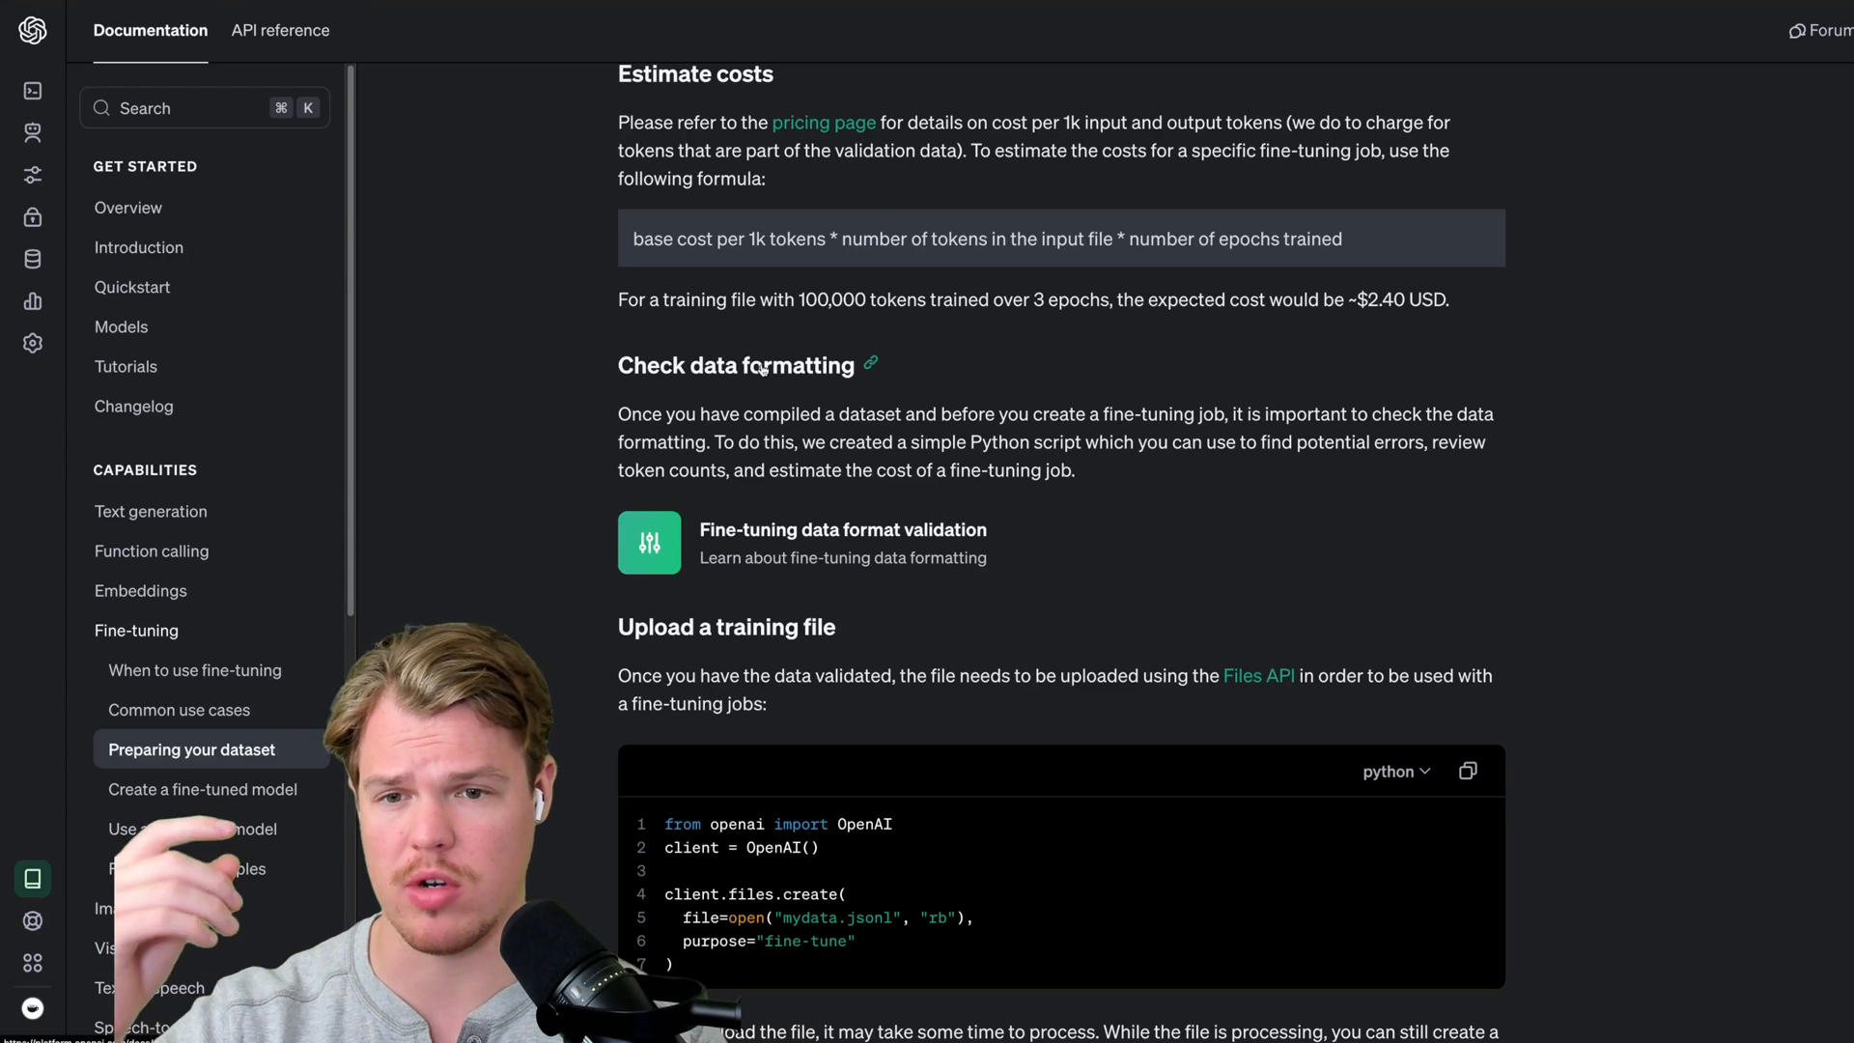
{"action": "scroll", "coordinate": [775, 377], "scroll_direction": "up", "scroll_amount": 1}
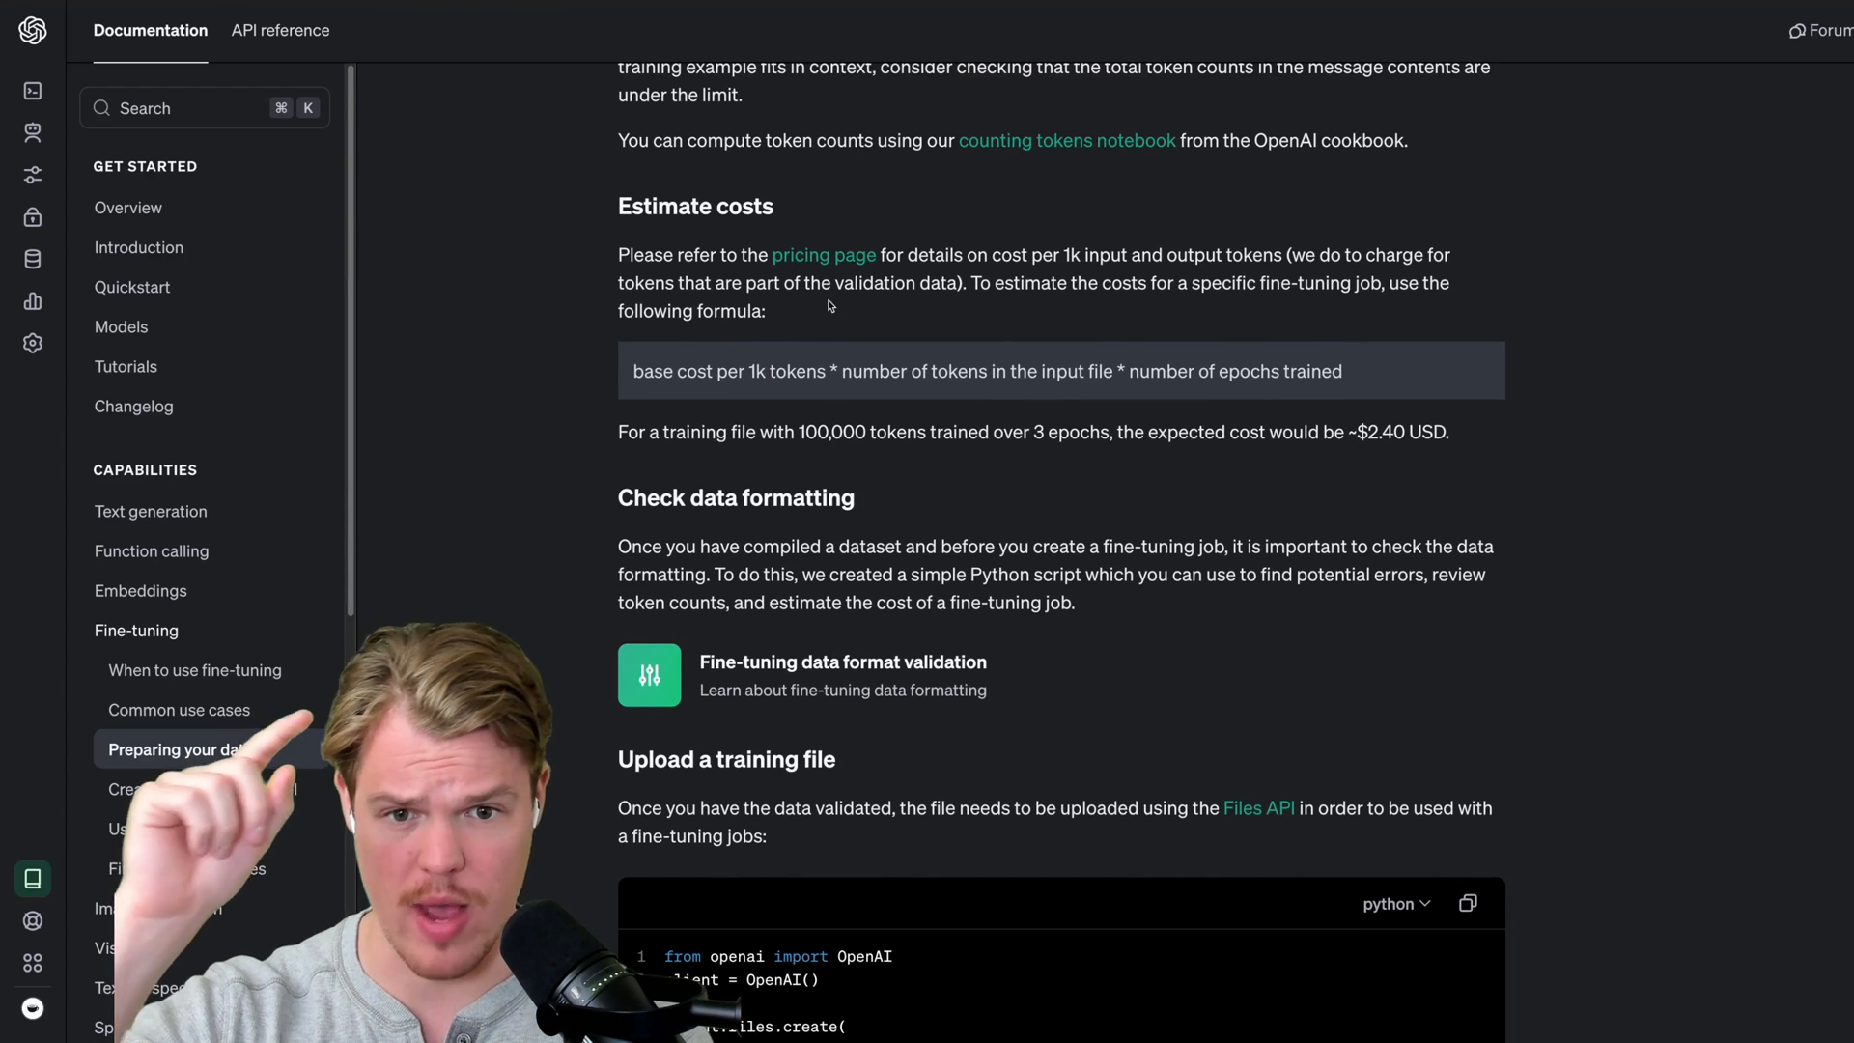
{"action": "scroll", "coordinate": [875, 393], "scroll_direction": "up", "scroll_amount": 1}
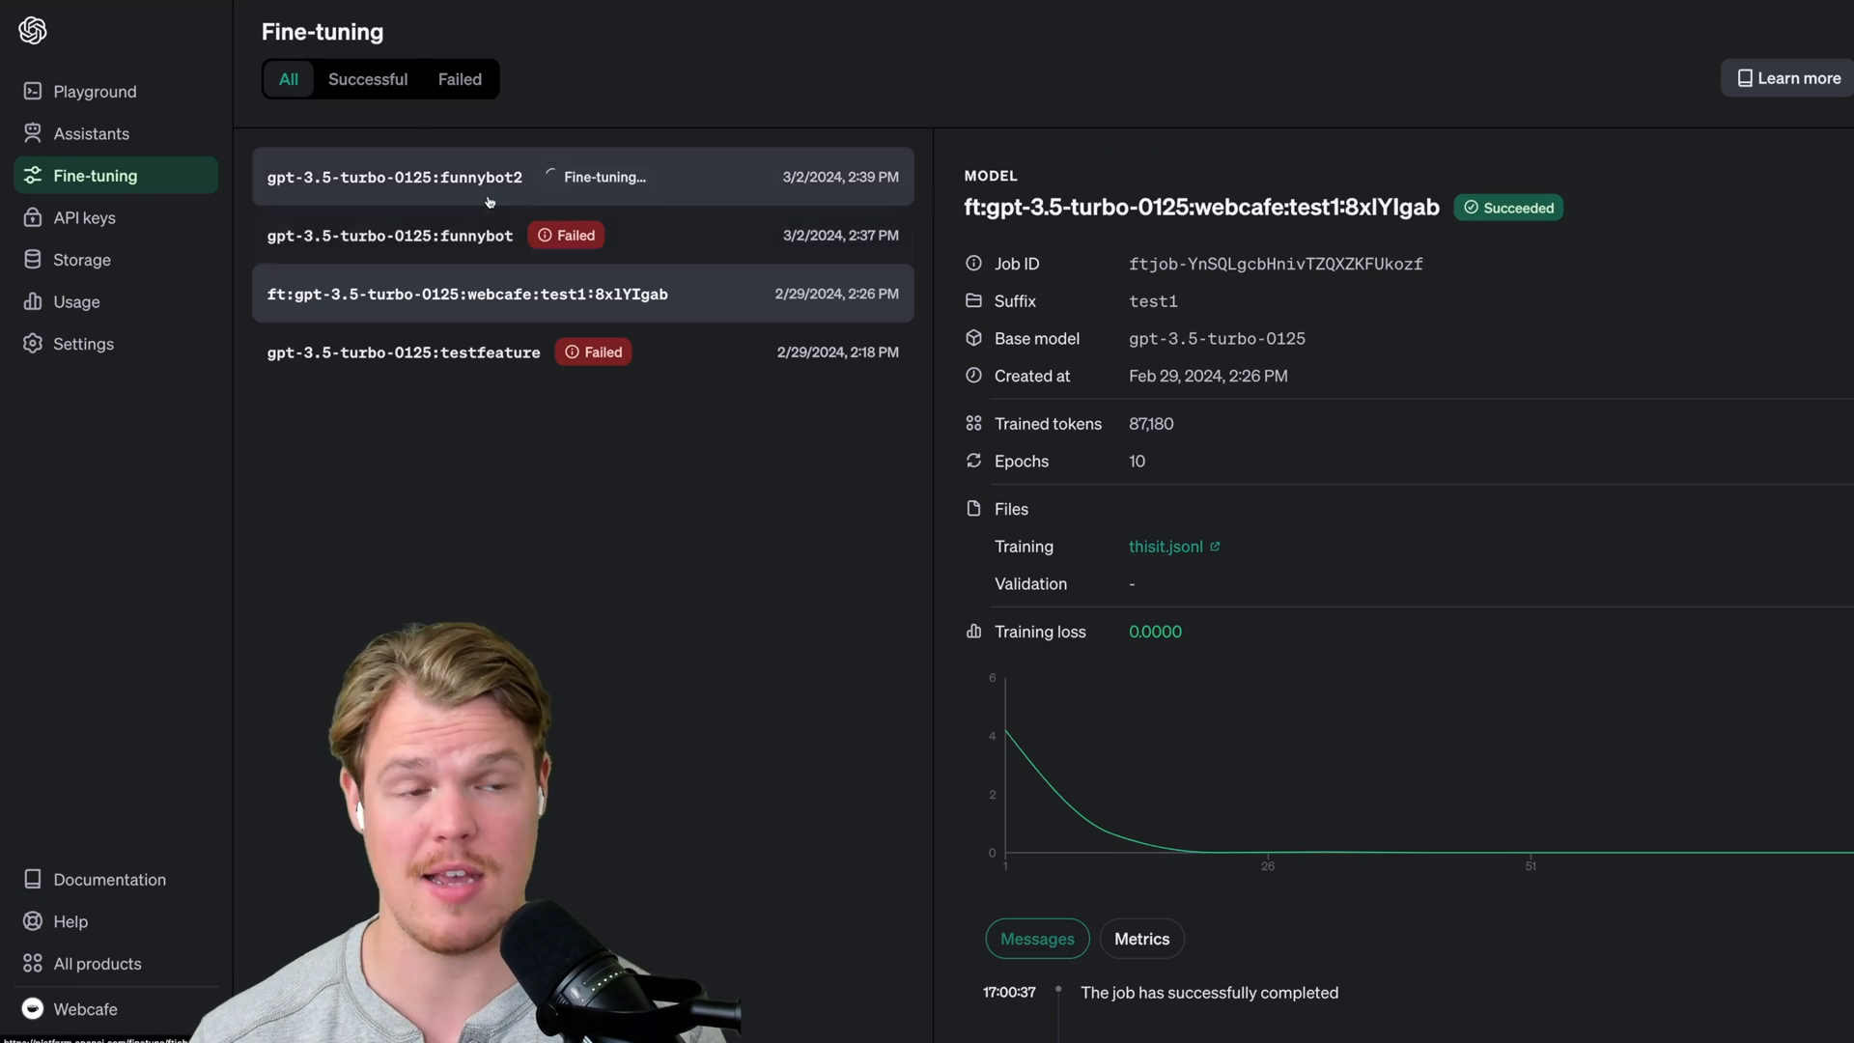
Review the funnybot2 and test1 job rows, then head toward the fine-tuned model documentation.
{"action": "left_click", "coordinate": [486, 188]}
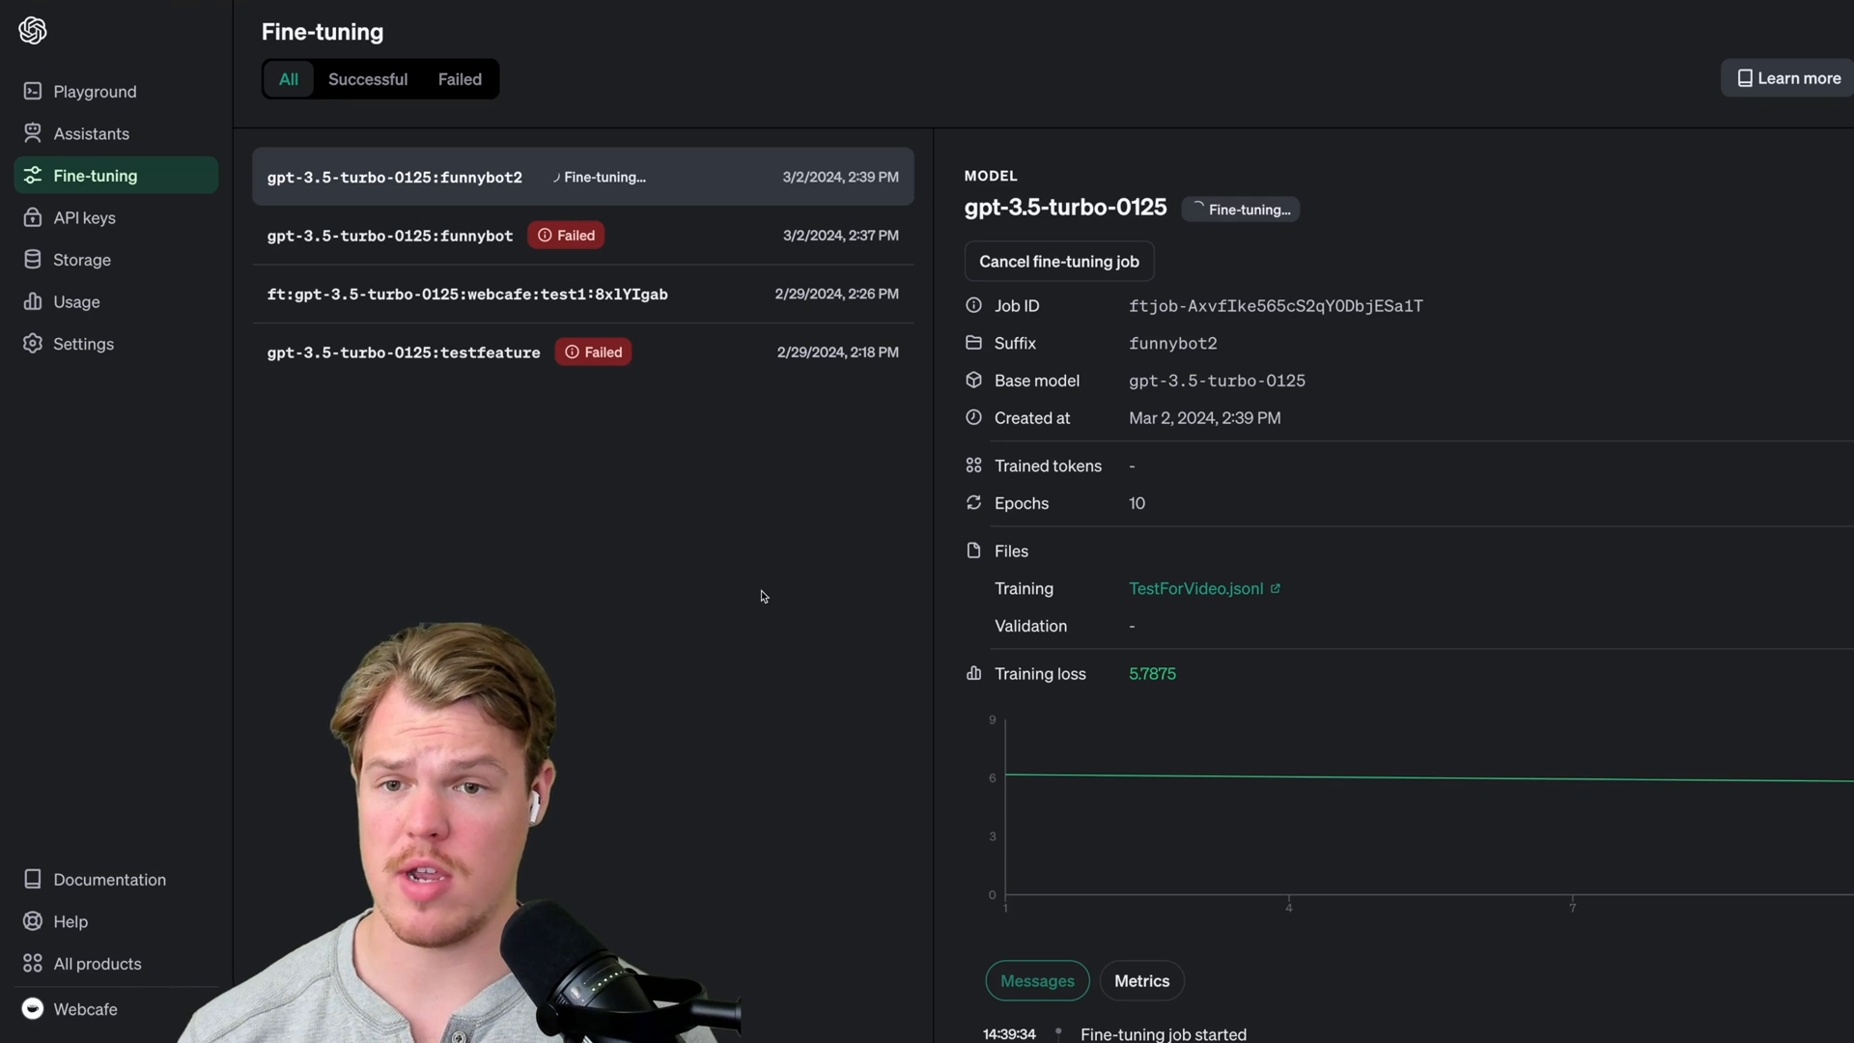
{"action": "left_click", "coordinate": [682, 295]}
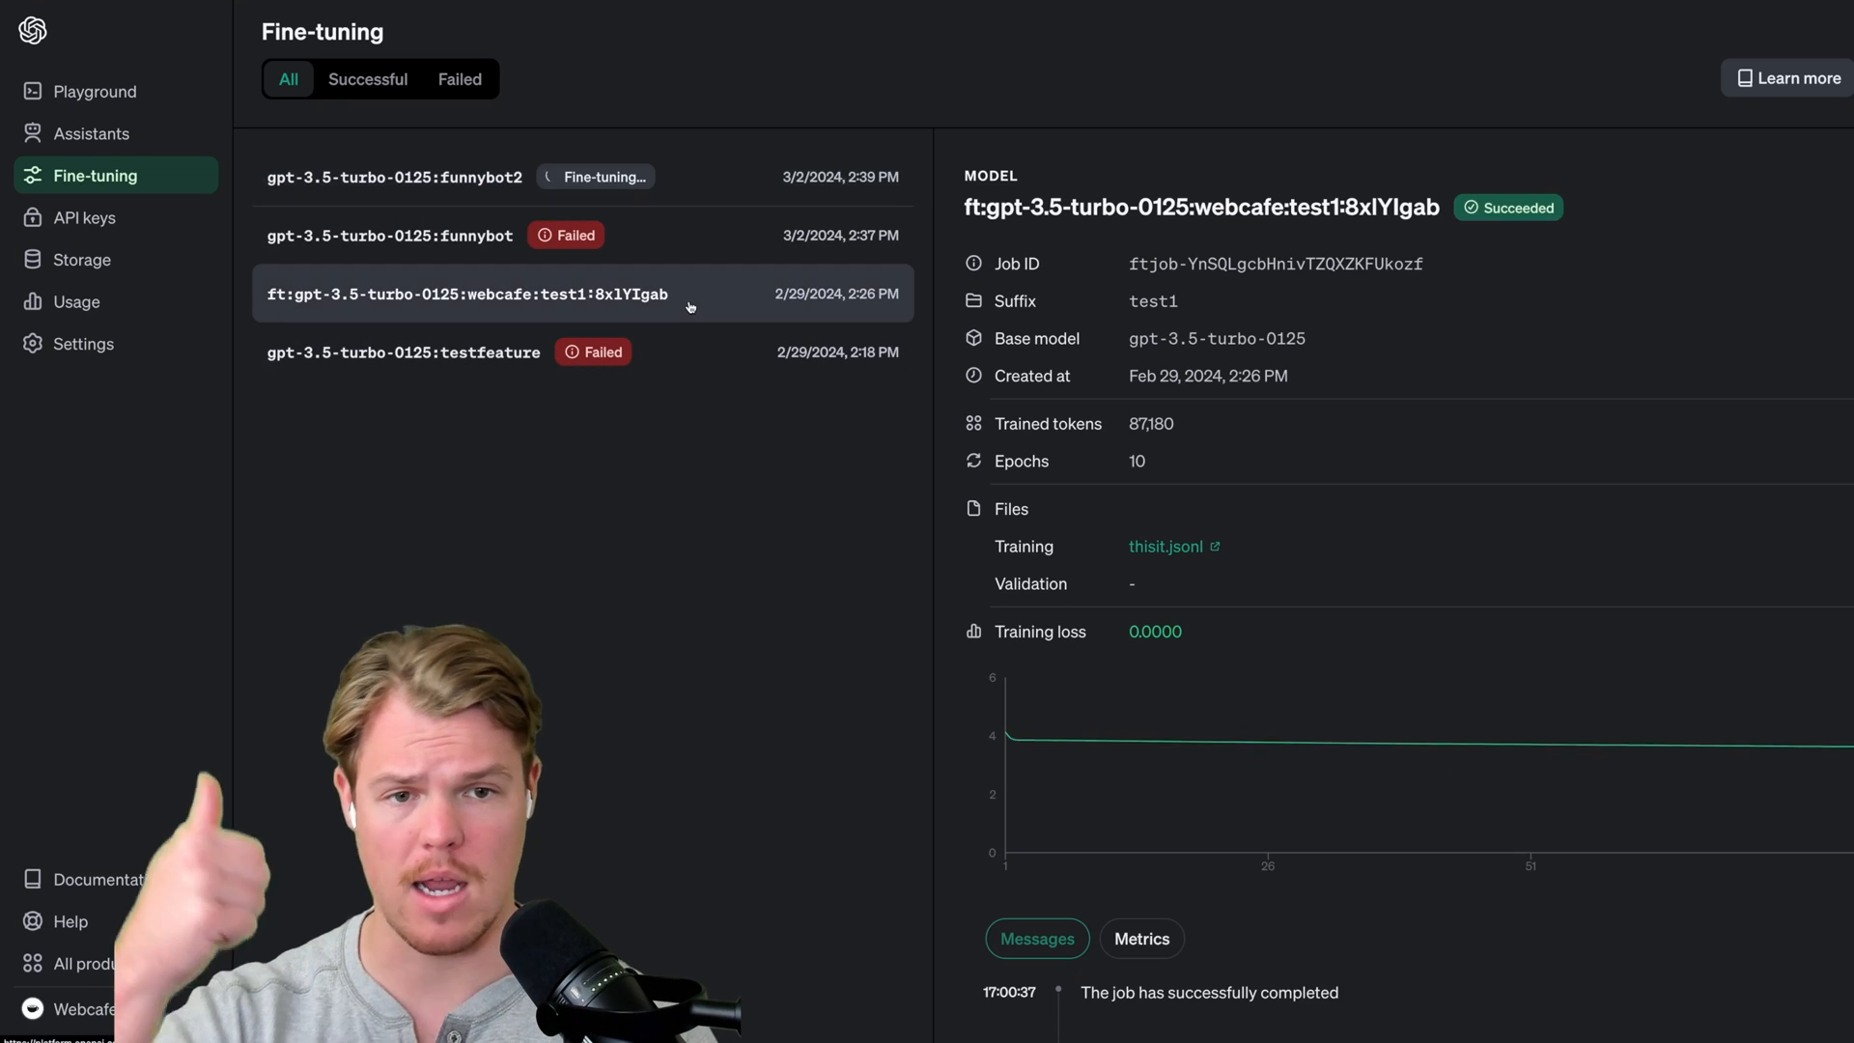
{"action": "left_click", "coordinate": [94, 91]}
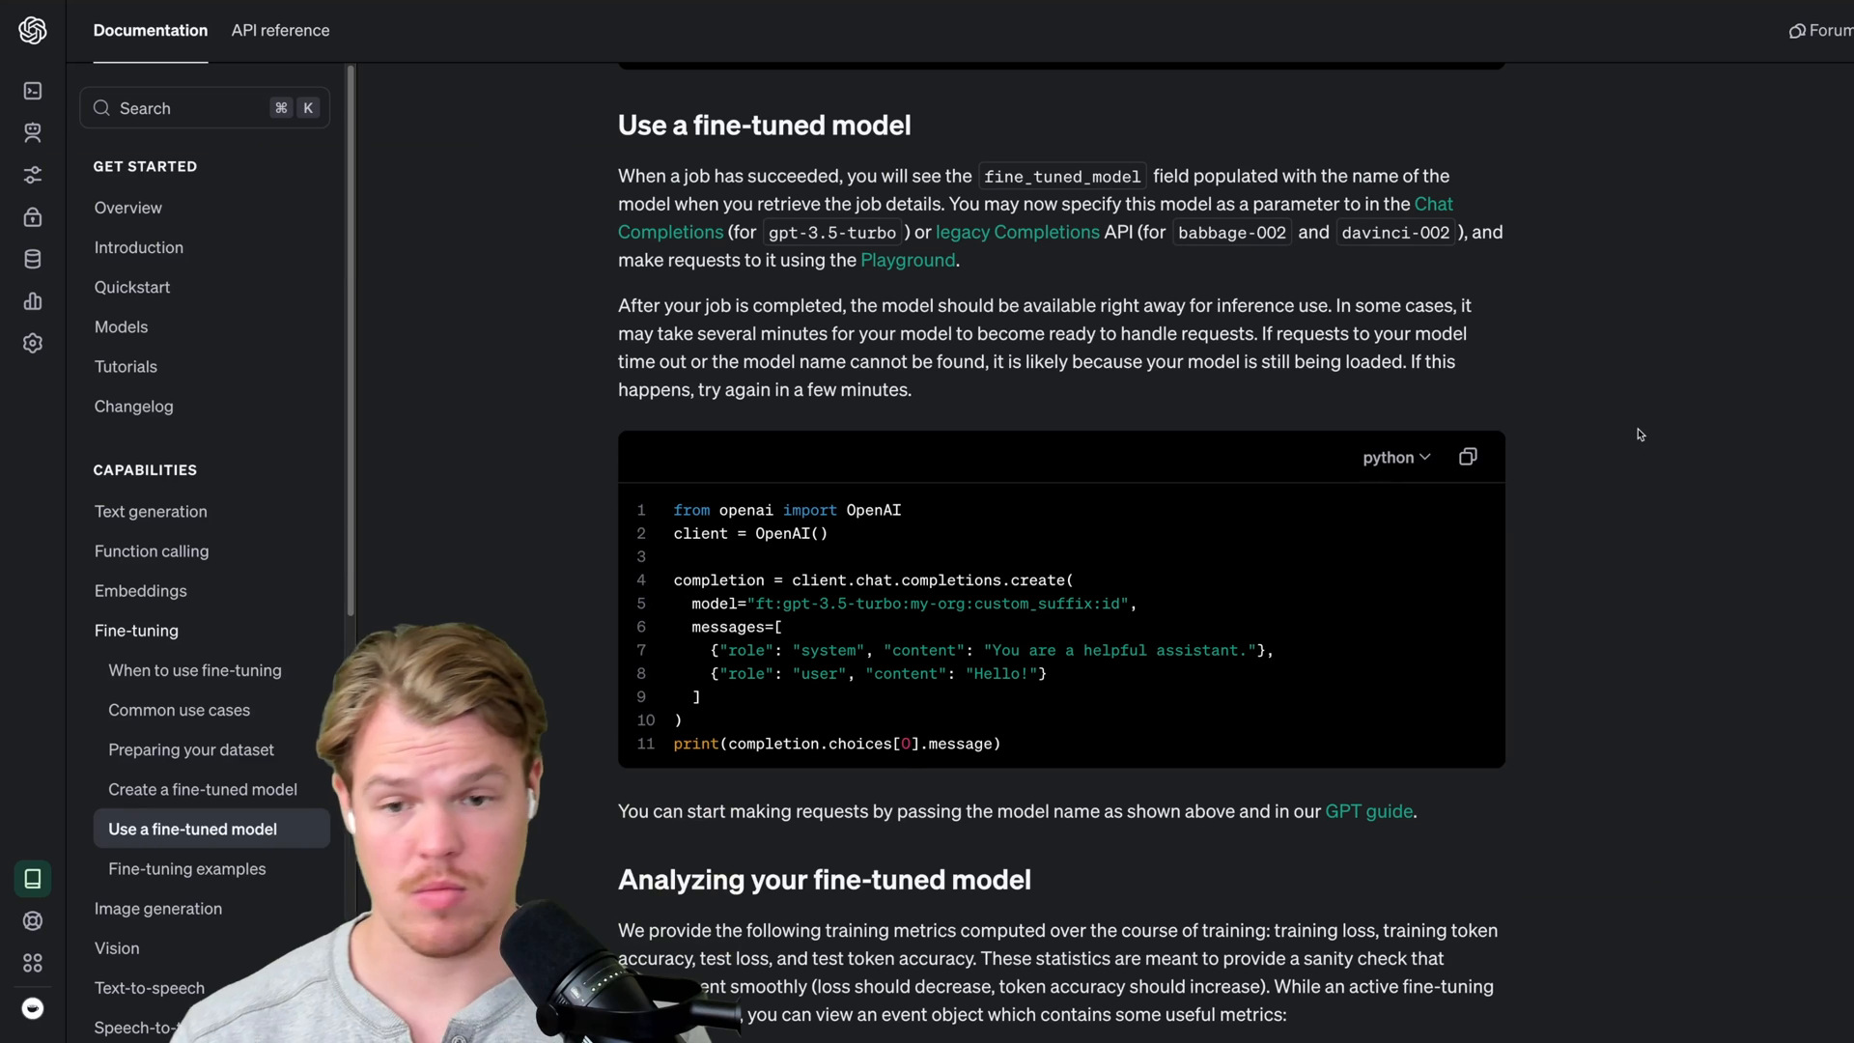
{"action": "scroll", "coordinate": [1640, 435], "scroll_direction": "down", "scroll_amount": 1}
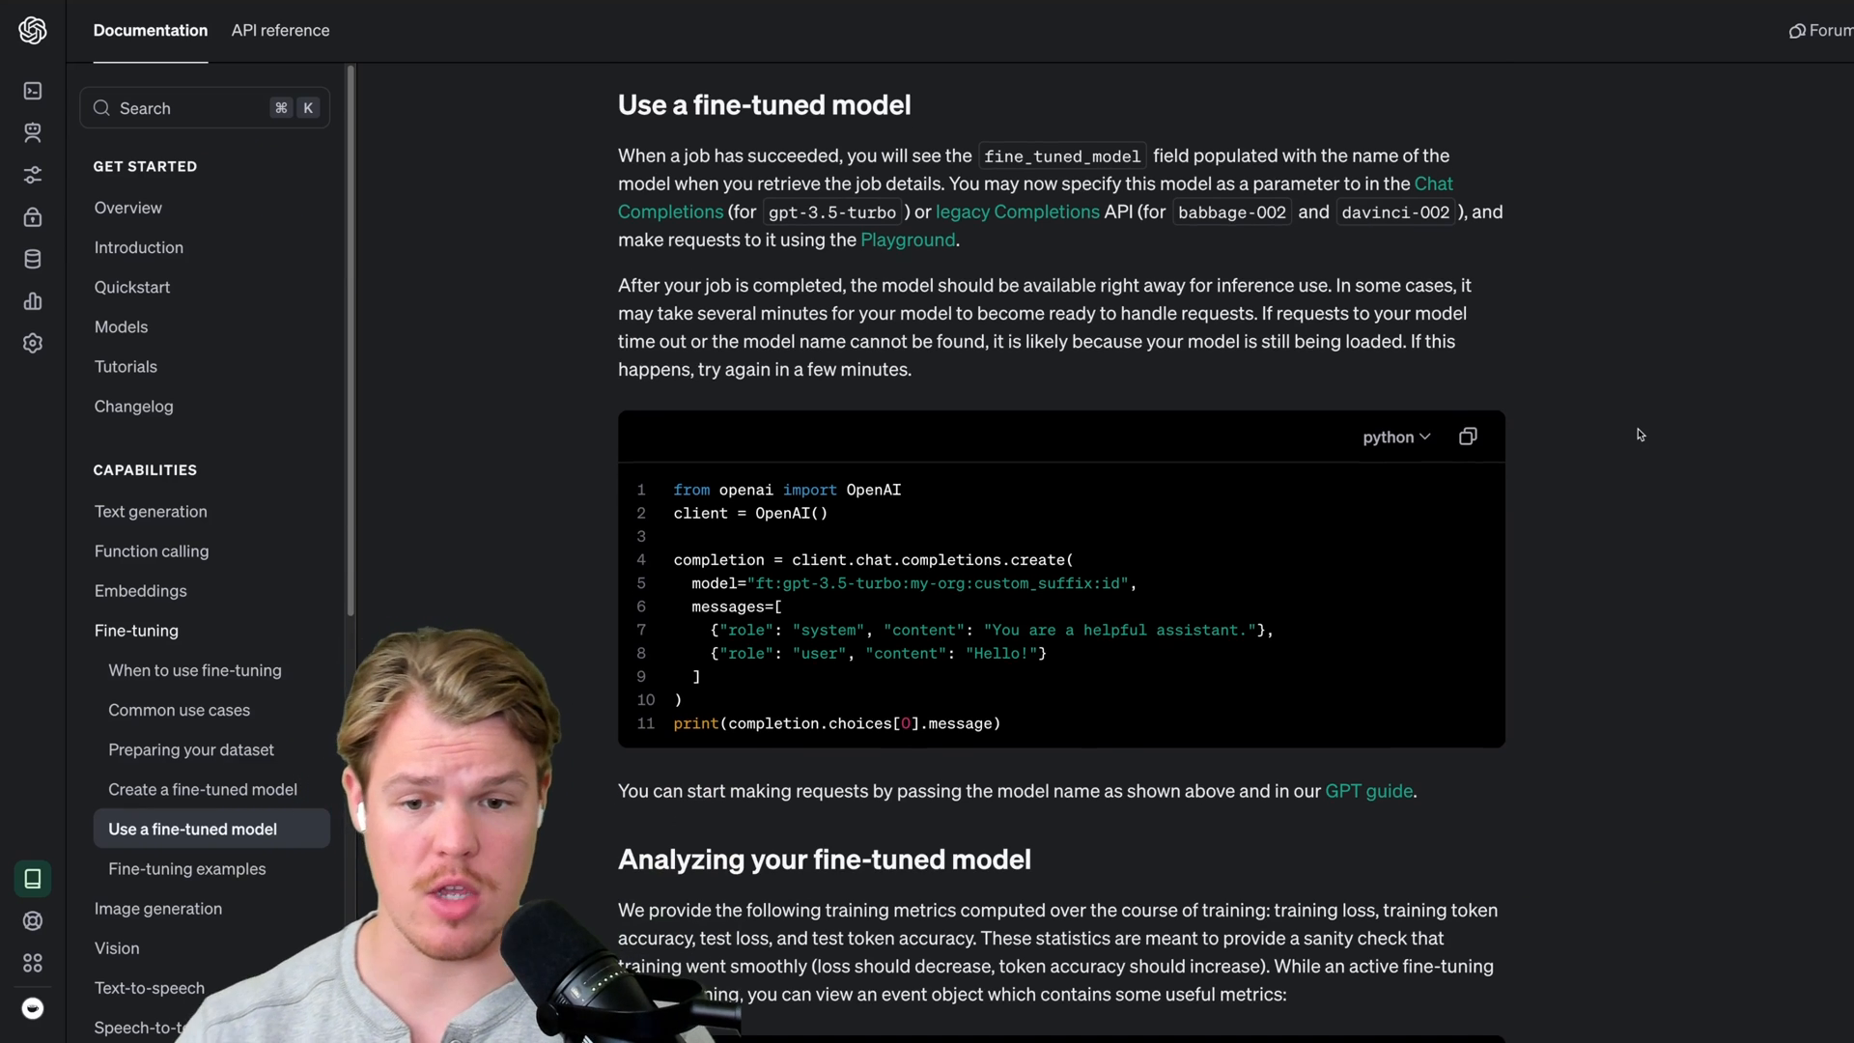
Highlight the fine-tuned model name format and gpt-3.5-turbo base name in the docs sample.
{"action": "left_click_drag", "start_coordinate": [757, 509], "coordinate": [1123, 510]}
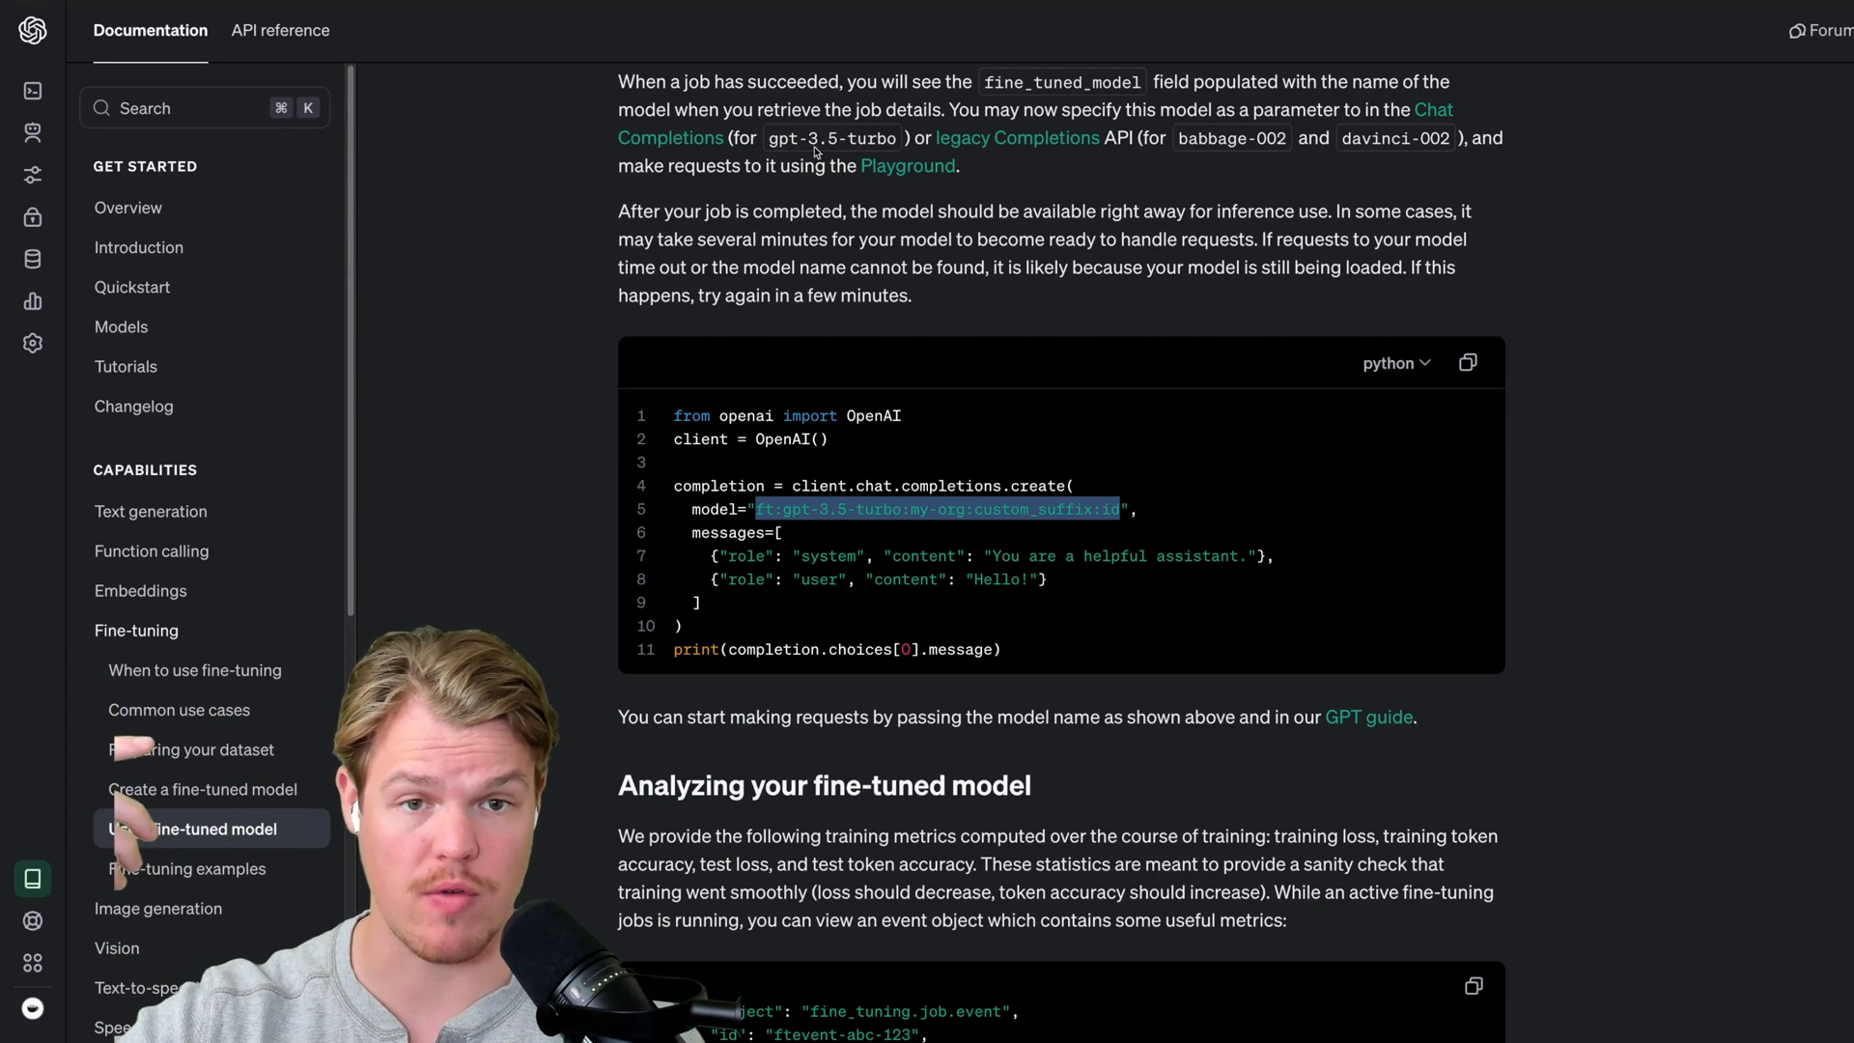
{"action": "left_click_drag", "start_coordinate": [766, 138], "coordinate": [905, 137]}
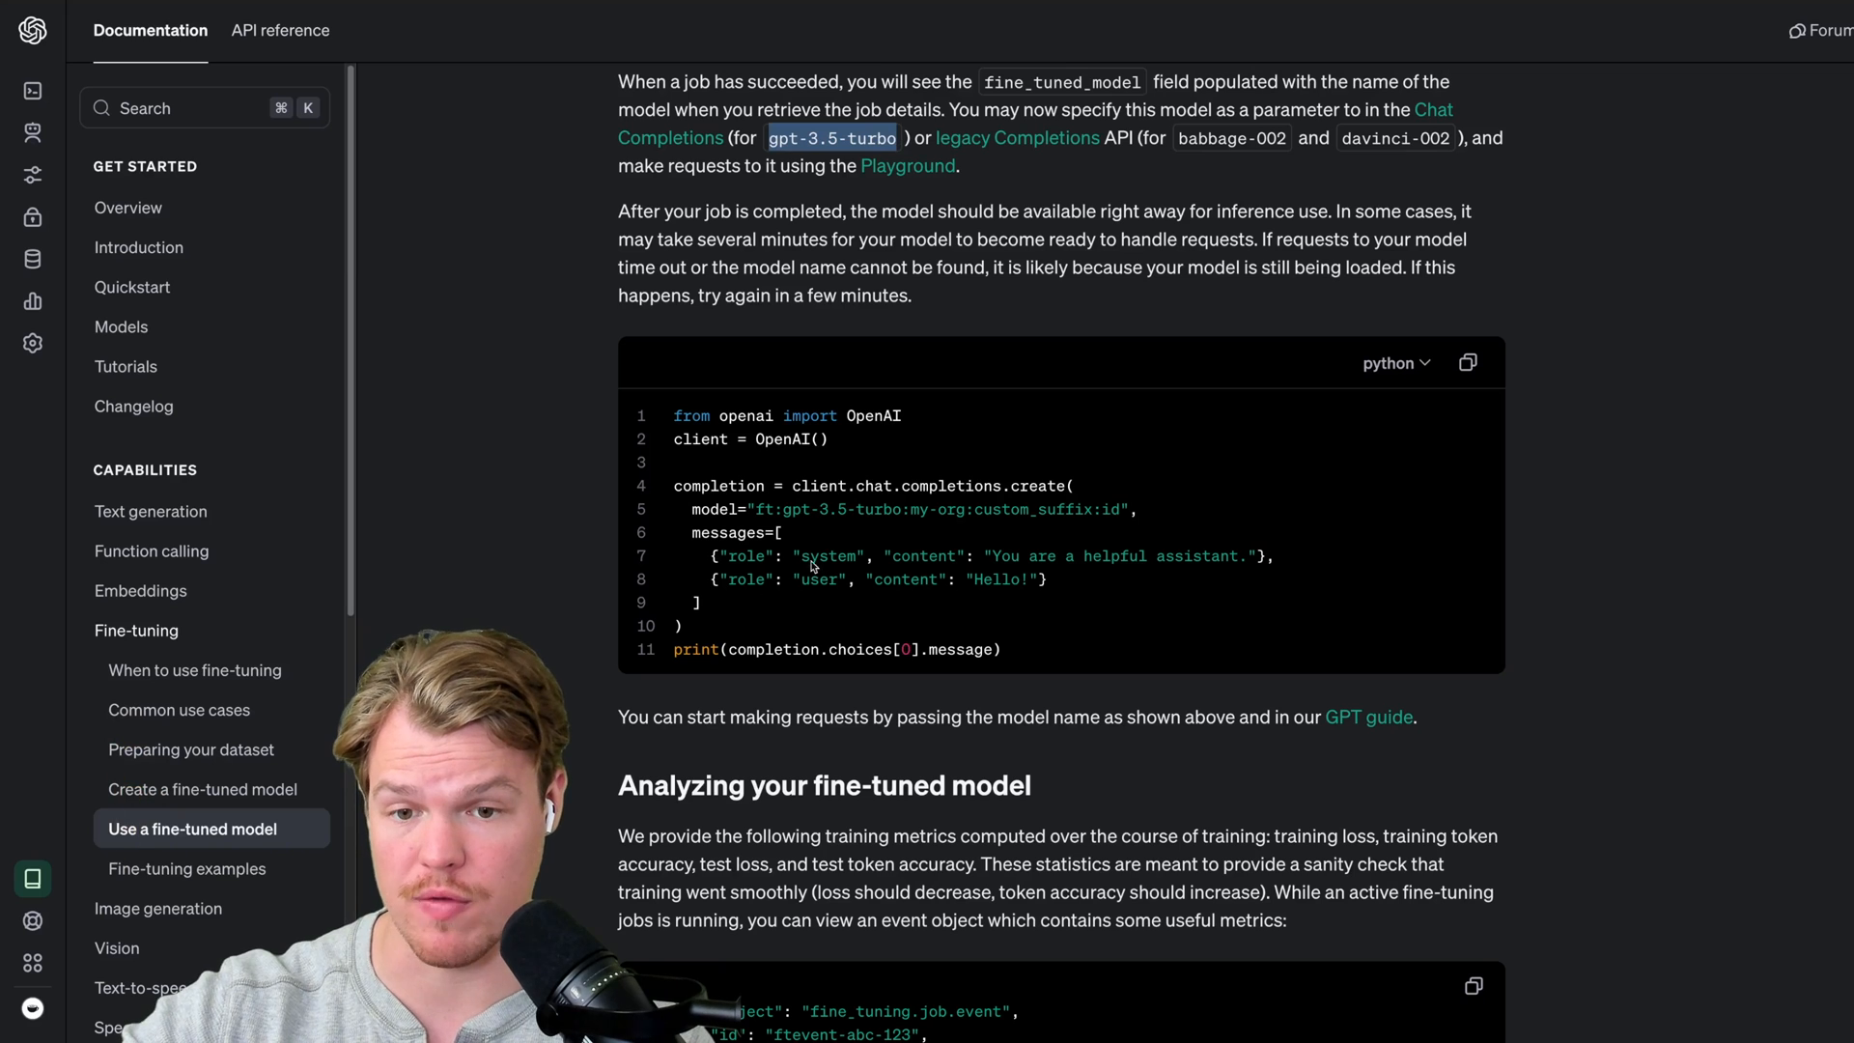
{"action": "mouse_move", "coordinate": [756, 509]}
{"action": "left_mouse_down"}
{"action": "mouse_move", "coordinate": [1127, 524]}
{"action": "mouse_move", "coordinate": [1131, 509]}
{"action": "left_mouse_up"}
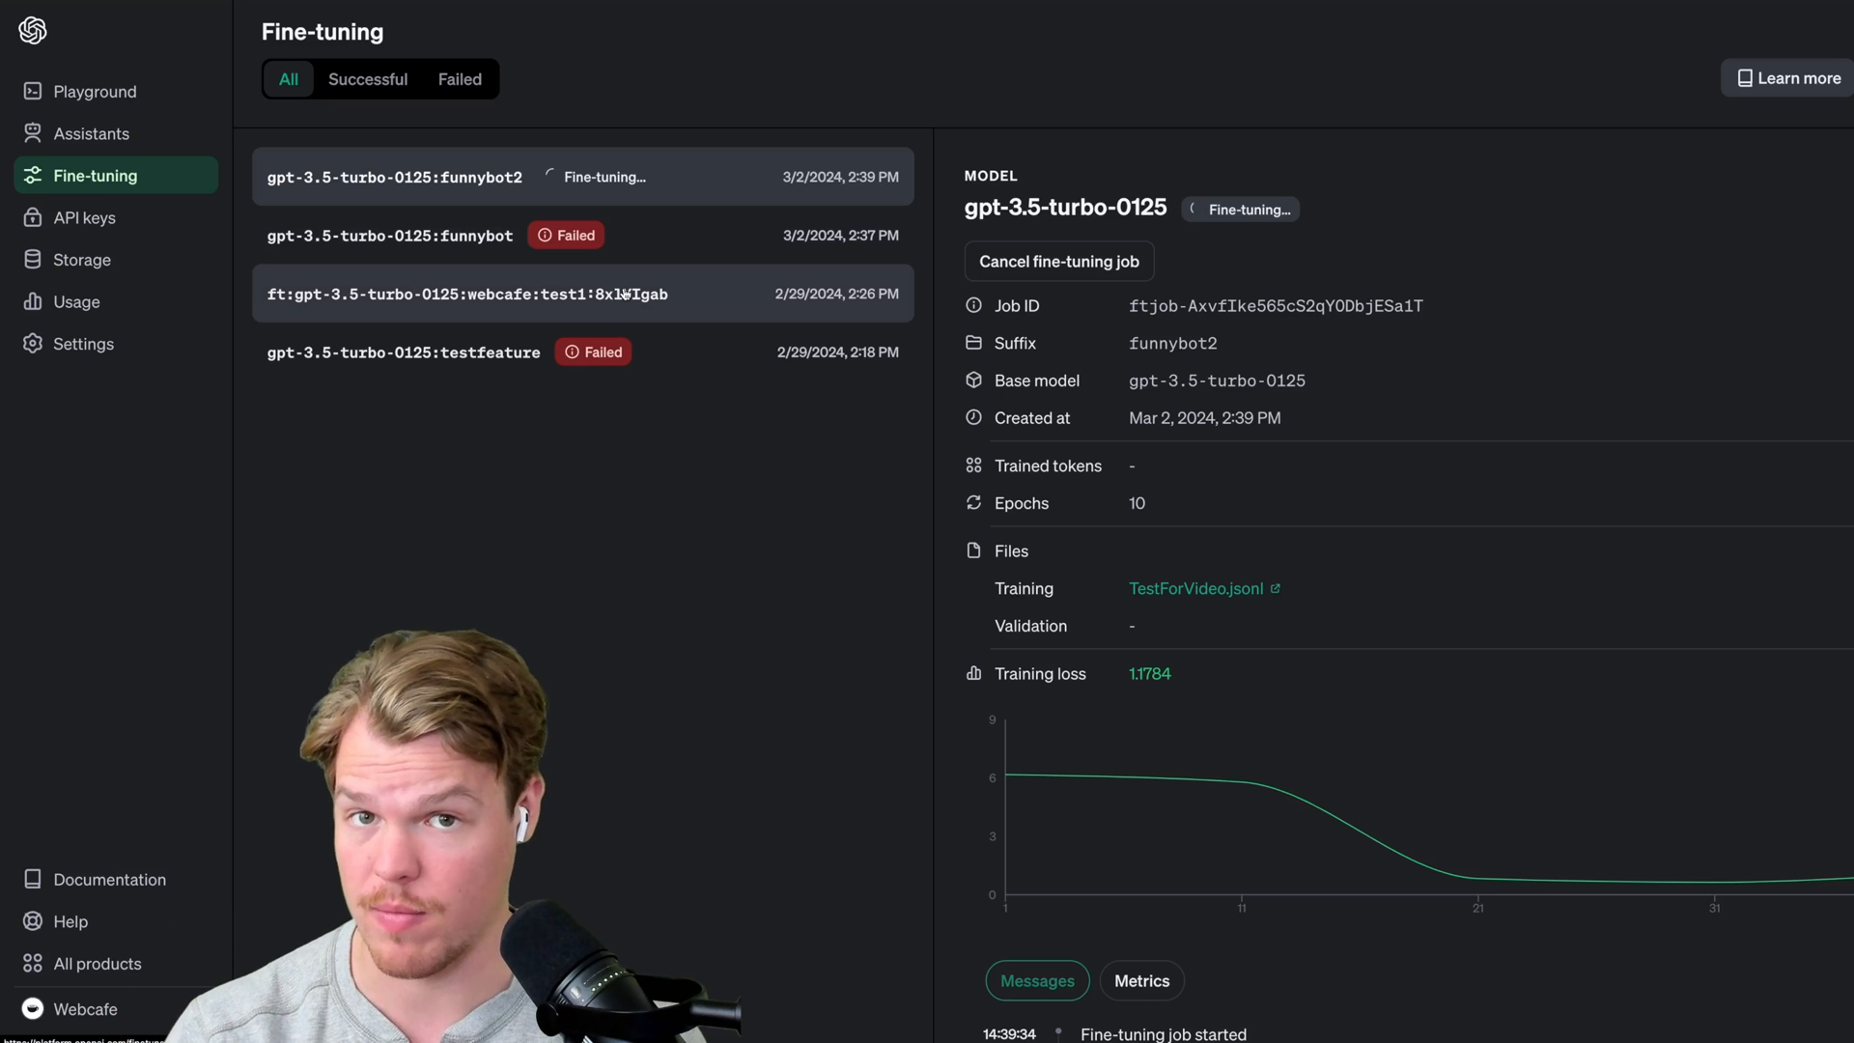
View the succeeded job's details and mark its full ft:gpt-3.5-turbo model name.
{"action": "left_click", "coordinate": [625, 294]}
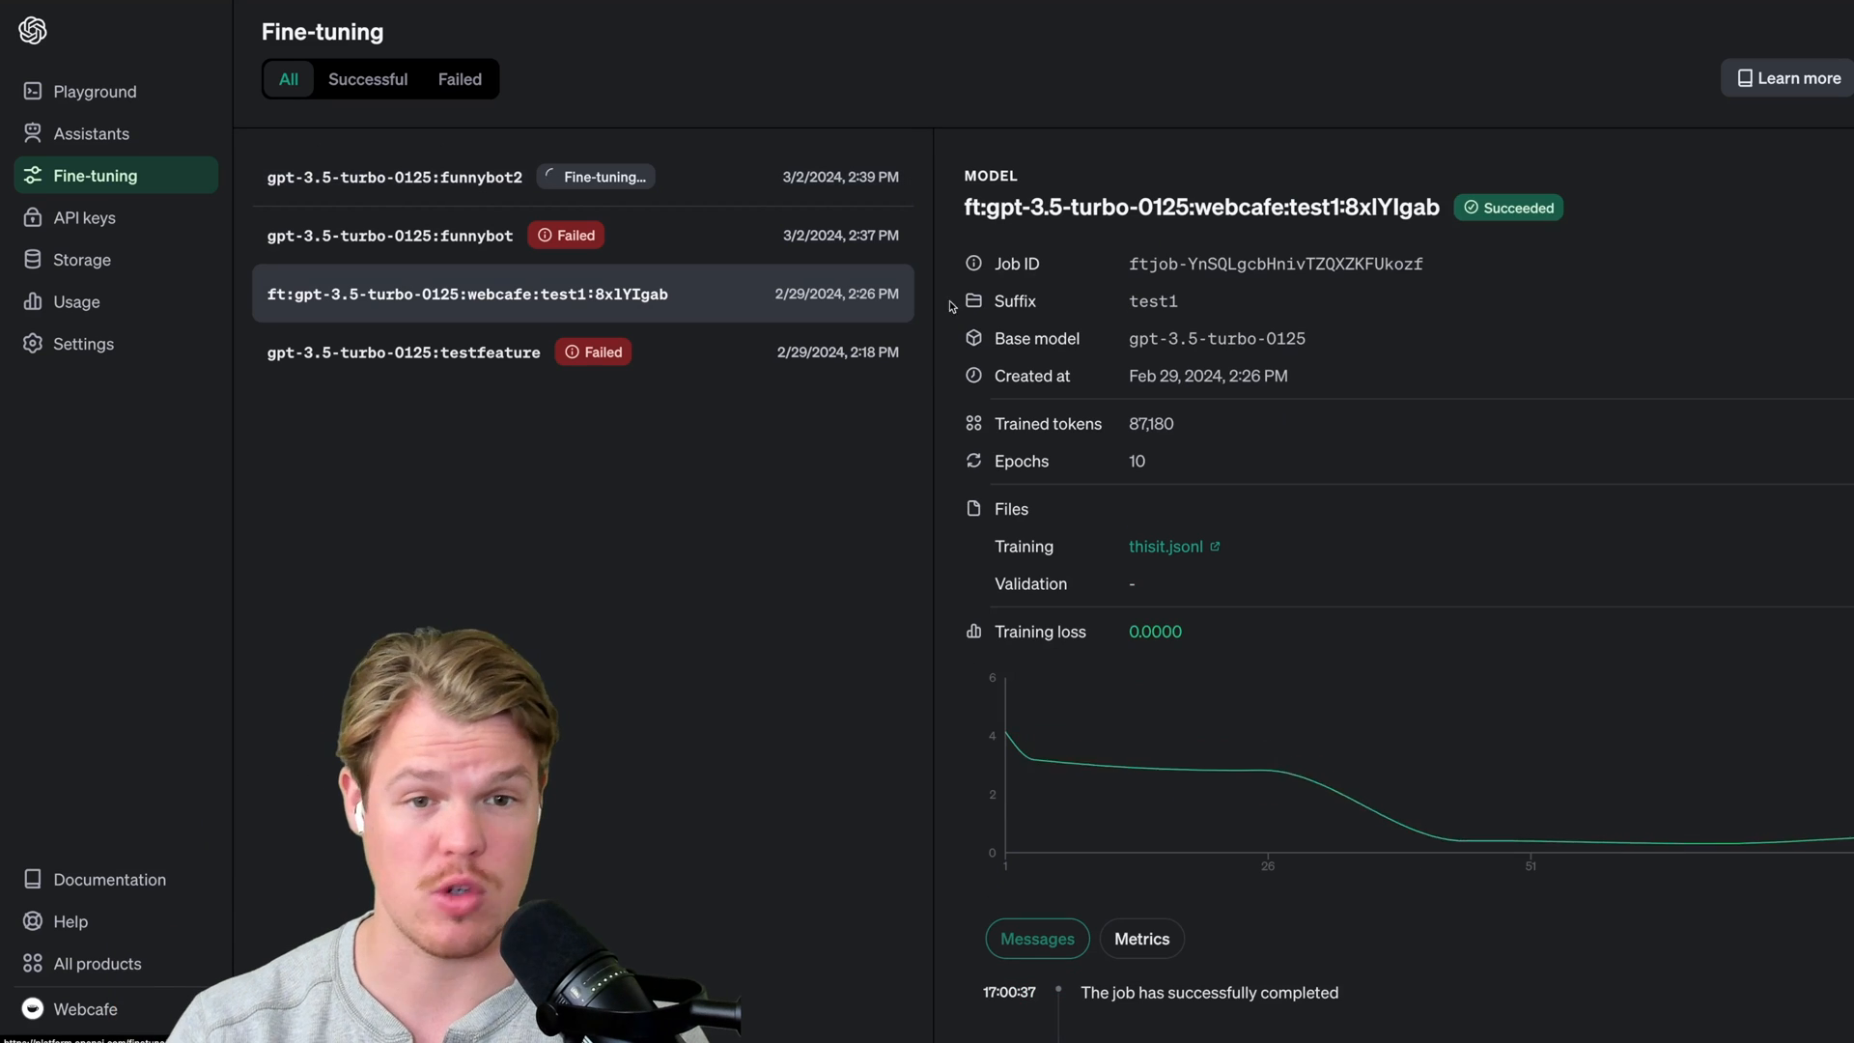
{"action": "left_click_drag", "start_coordinate": [966, 208], "coordinate": [1324, 231]}
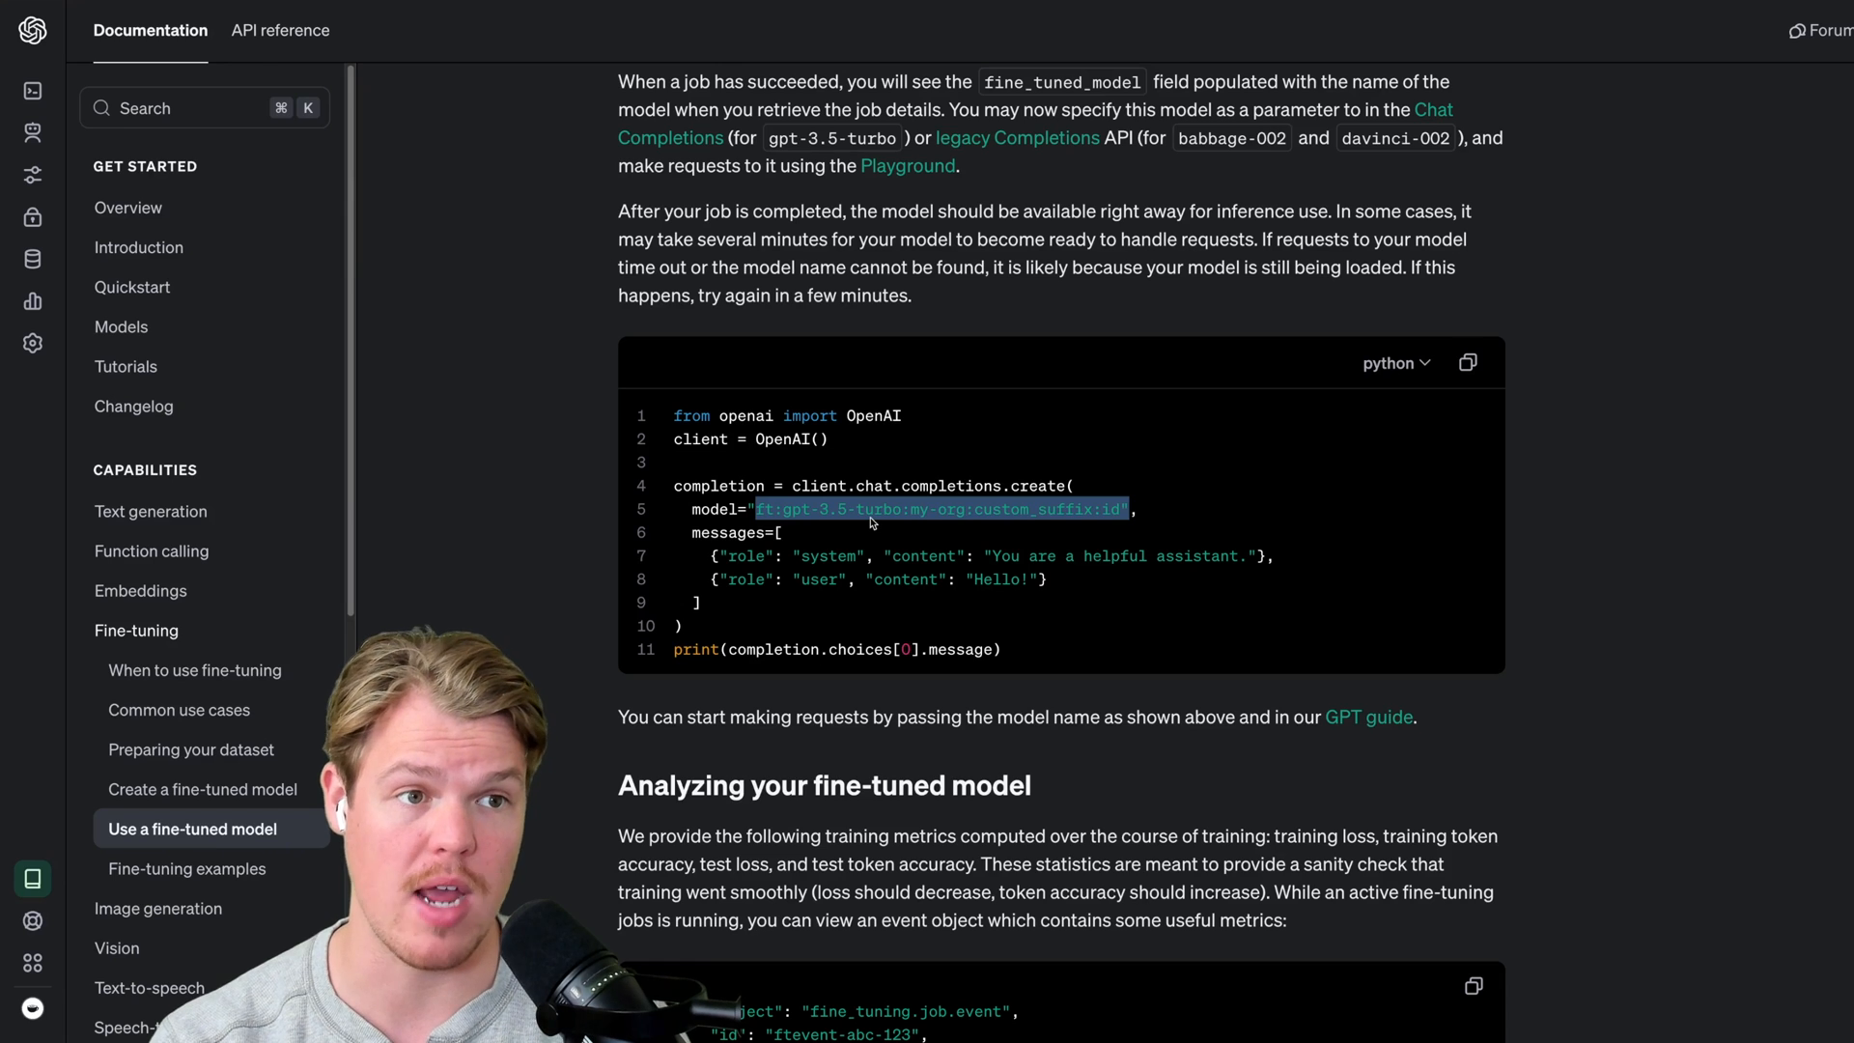
{"action": "scroll", "coordinate": [1260, 815], "scroll_direction": "down", "scroll_amount": 2}
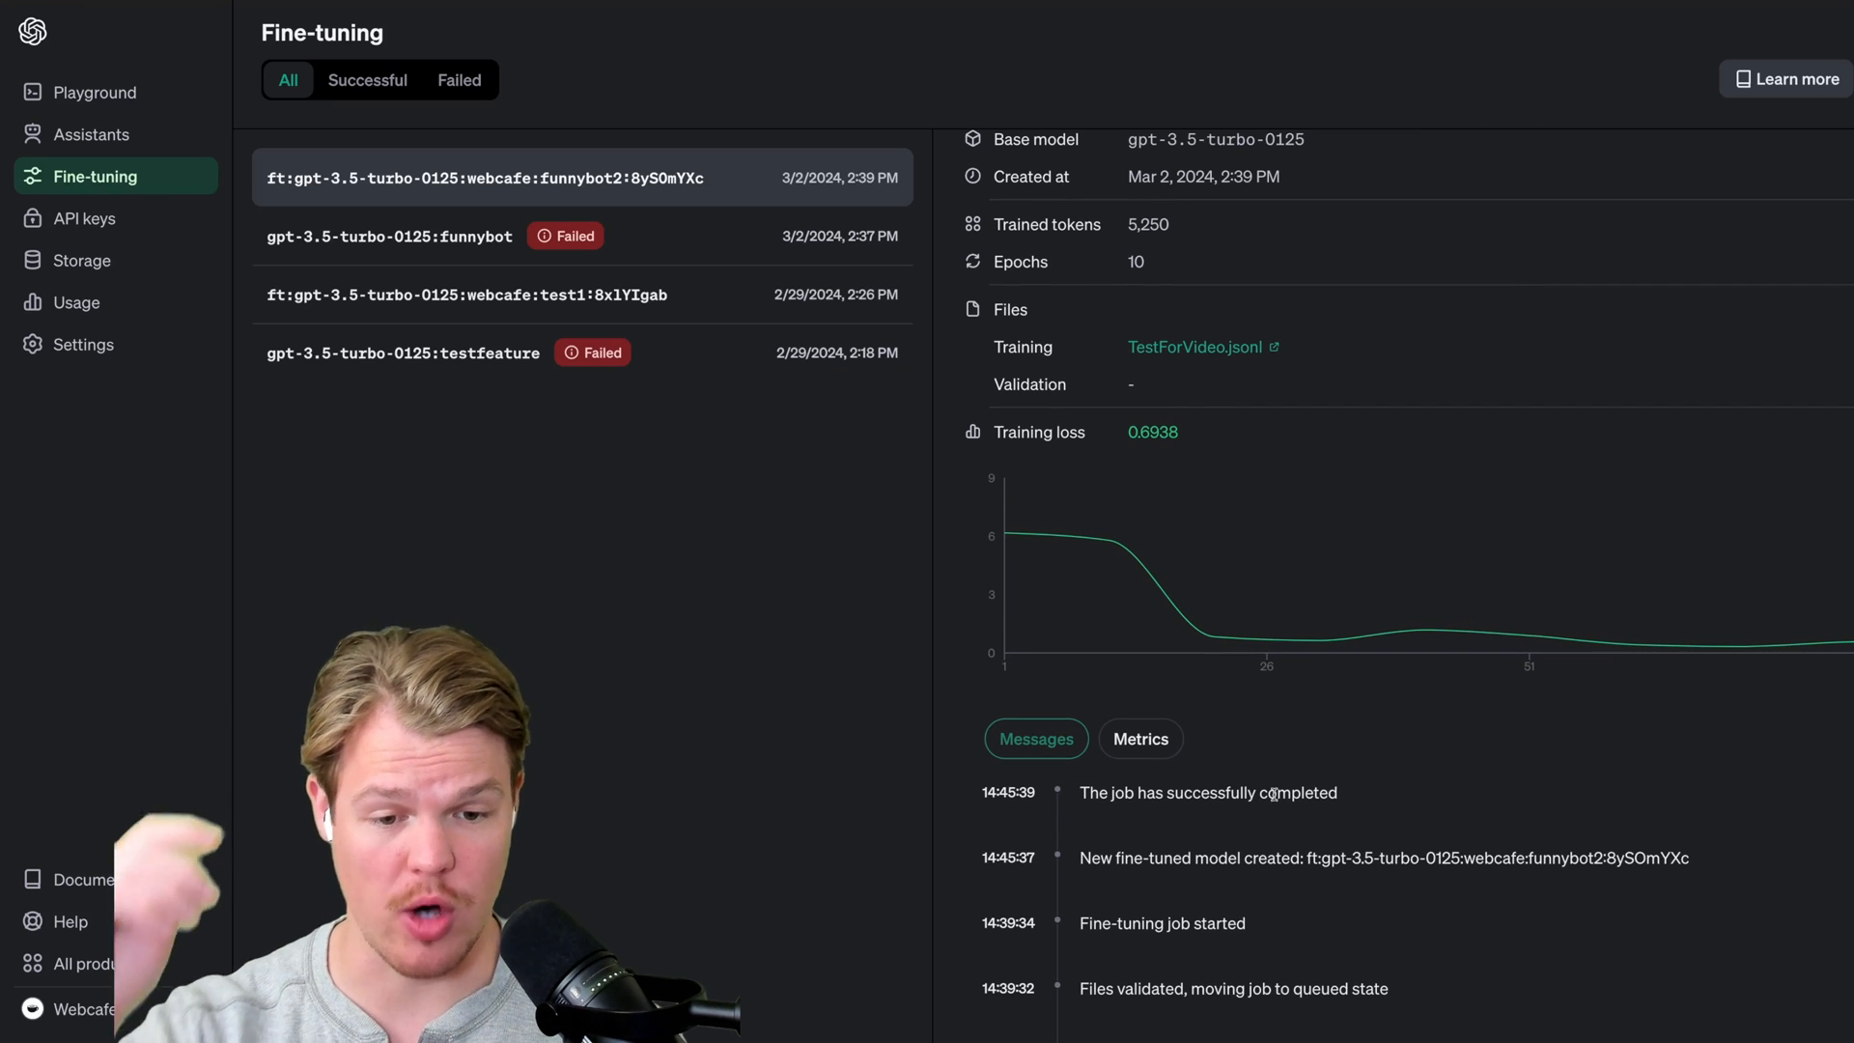
{"action": "scroll", "coordinate": [1261, 816], "scroll_direction": "up", "scroll_amount": 3}
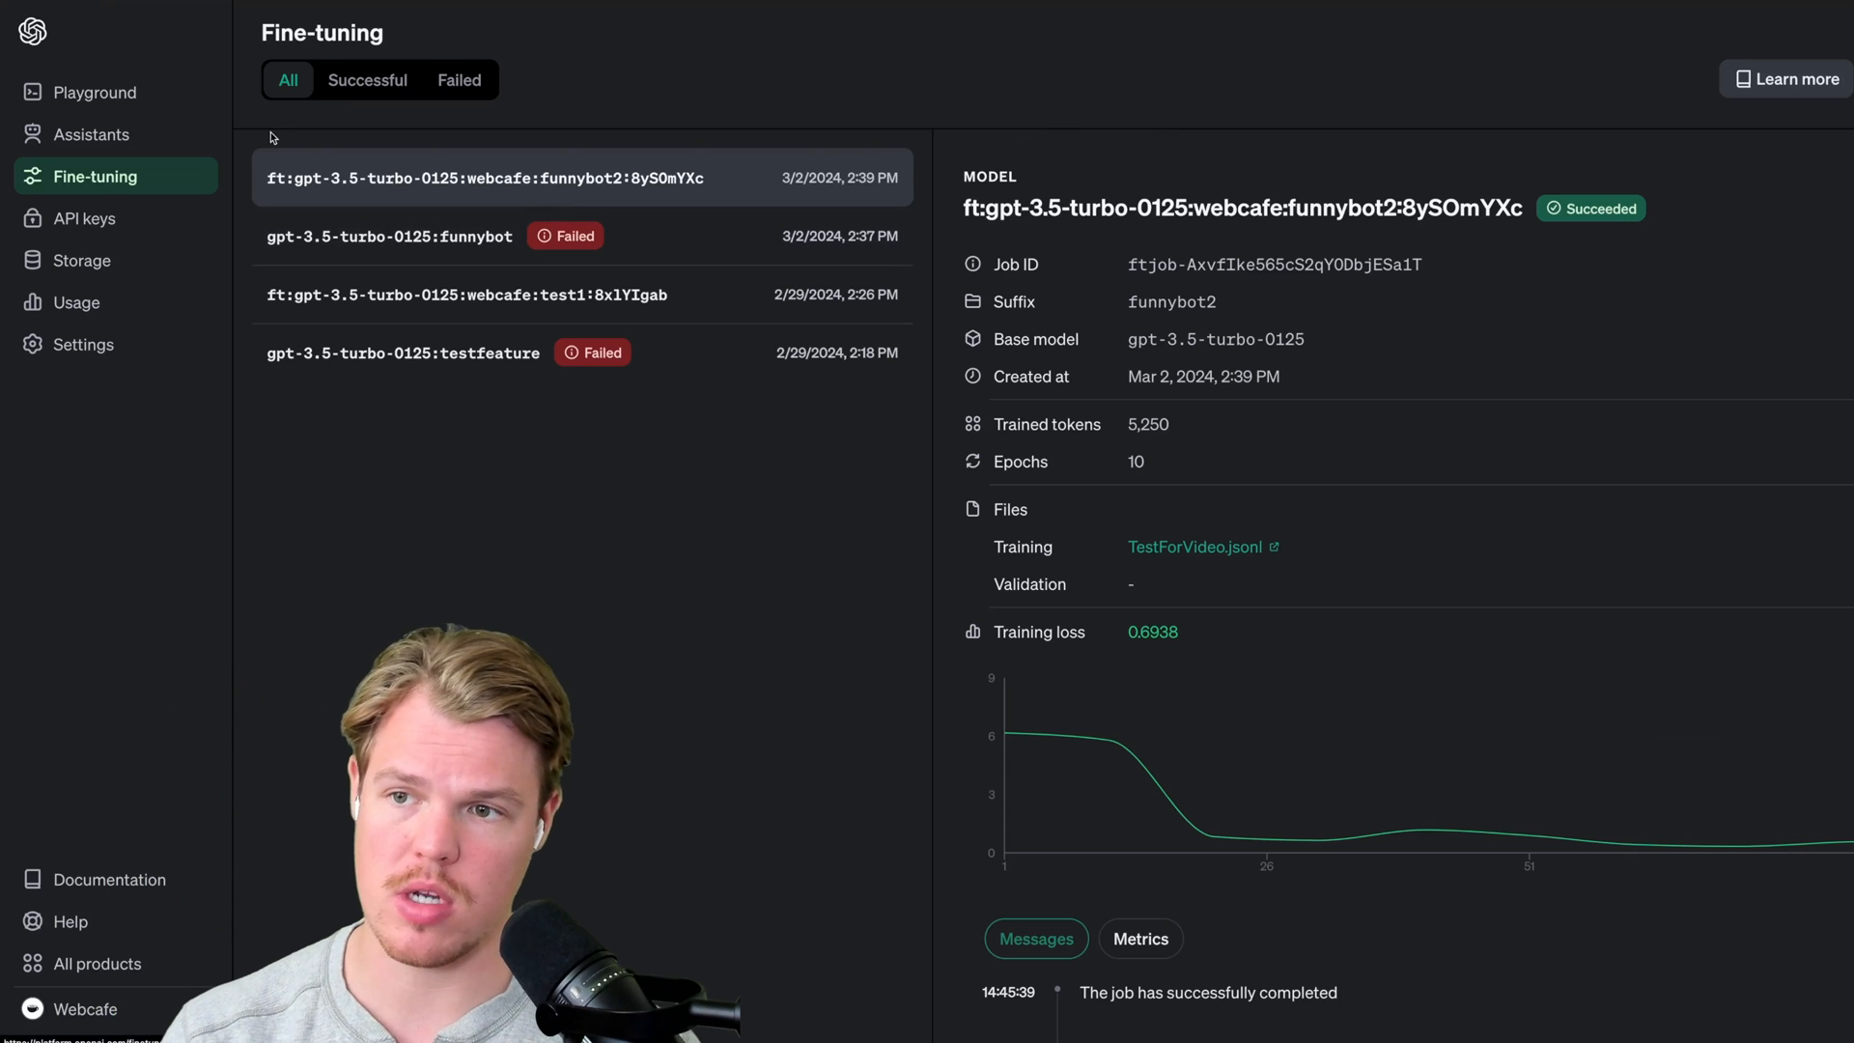
Select the funnybot2 fine-tuned model in the Playground.
{"action": "left_click", "coordinate": [148, 94]}
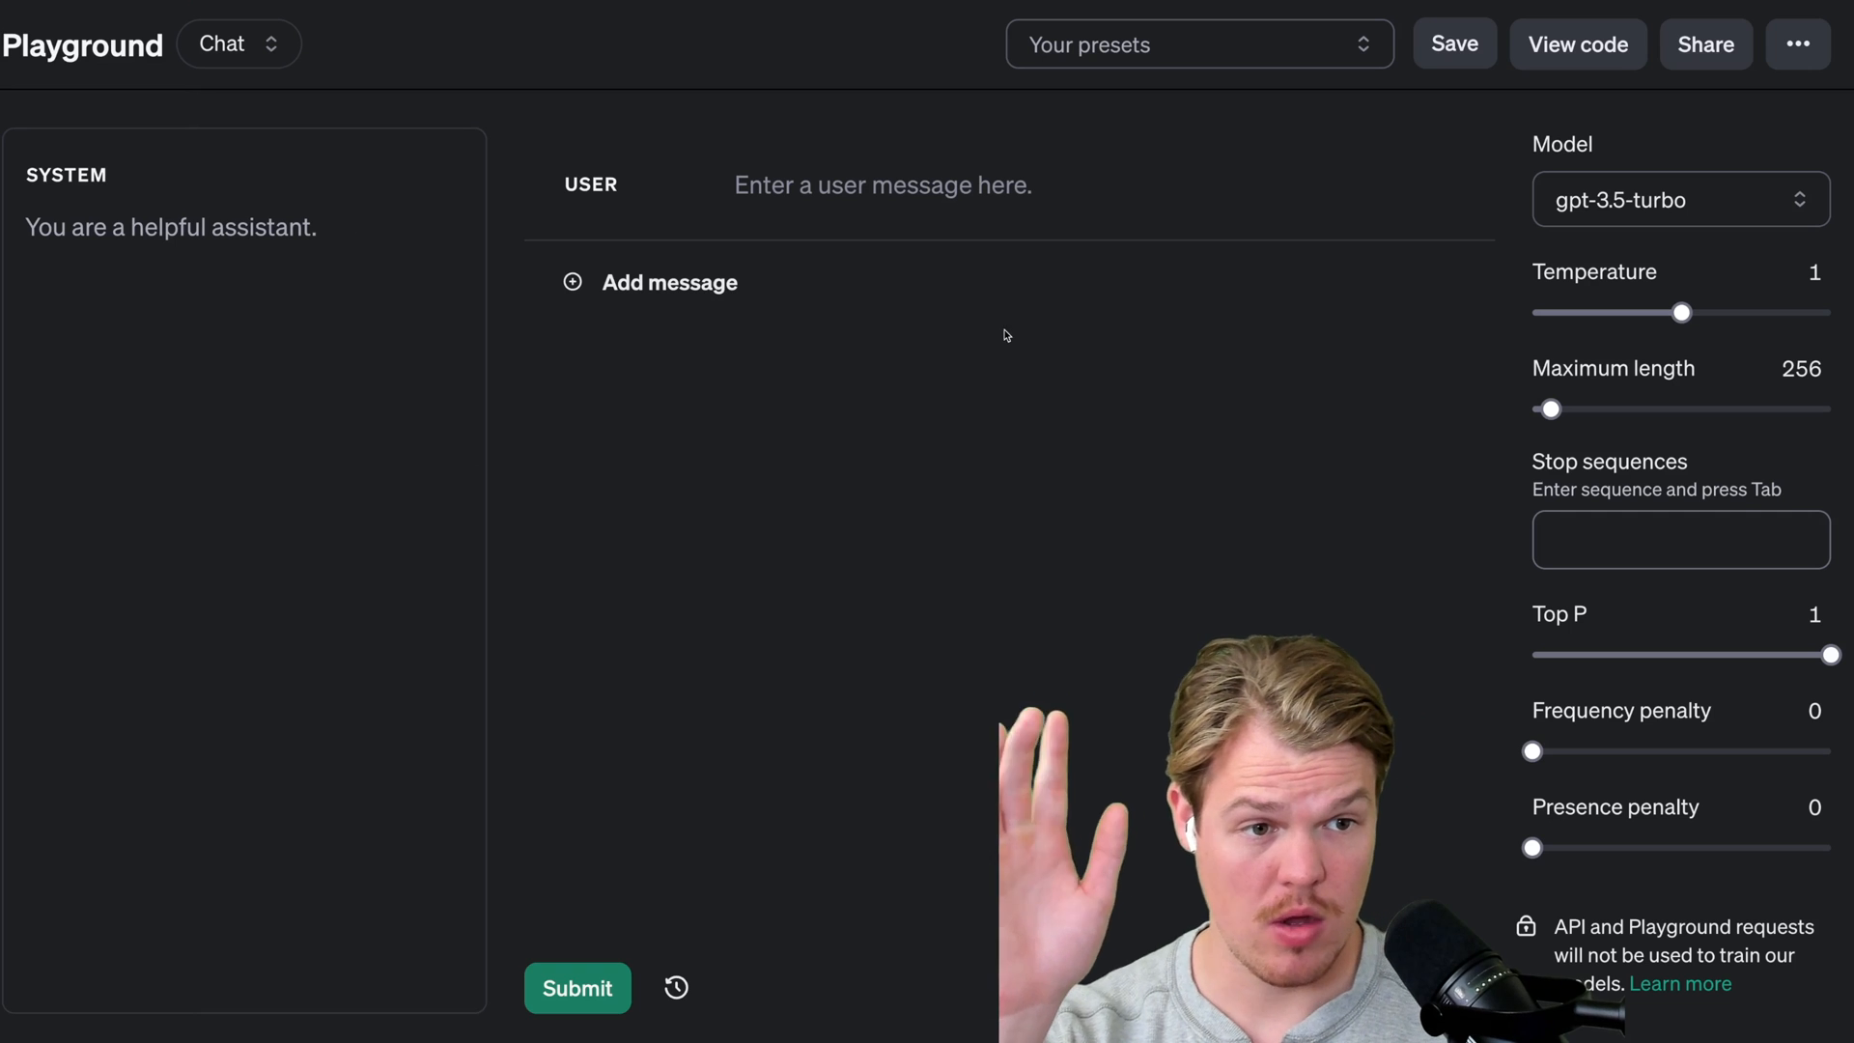
{"action": "left_click", "coordinate": [1626, 218]}
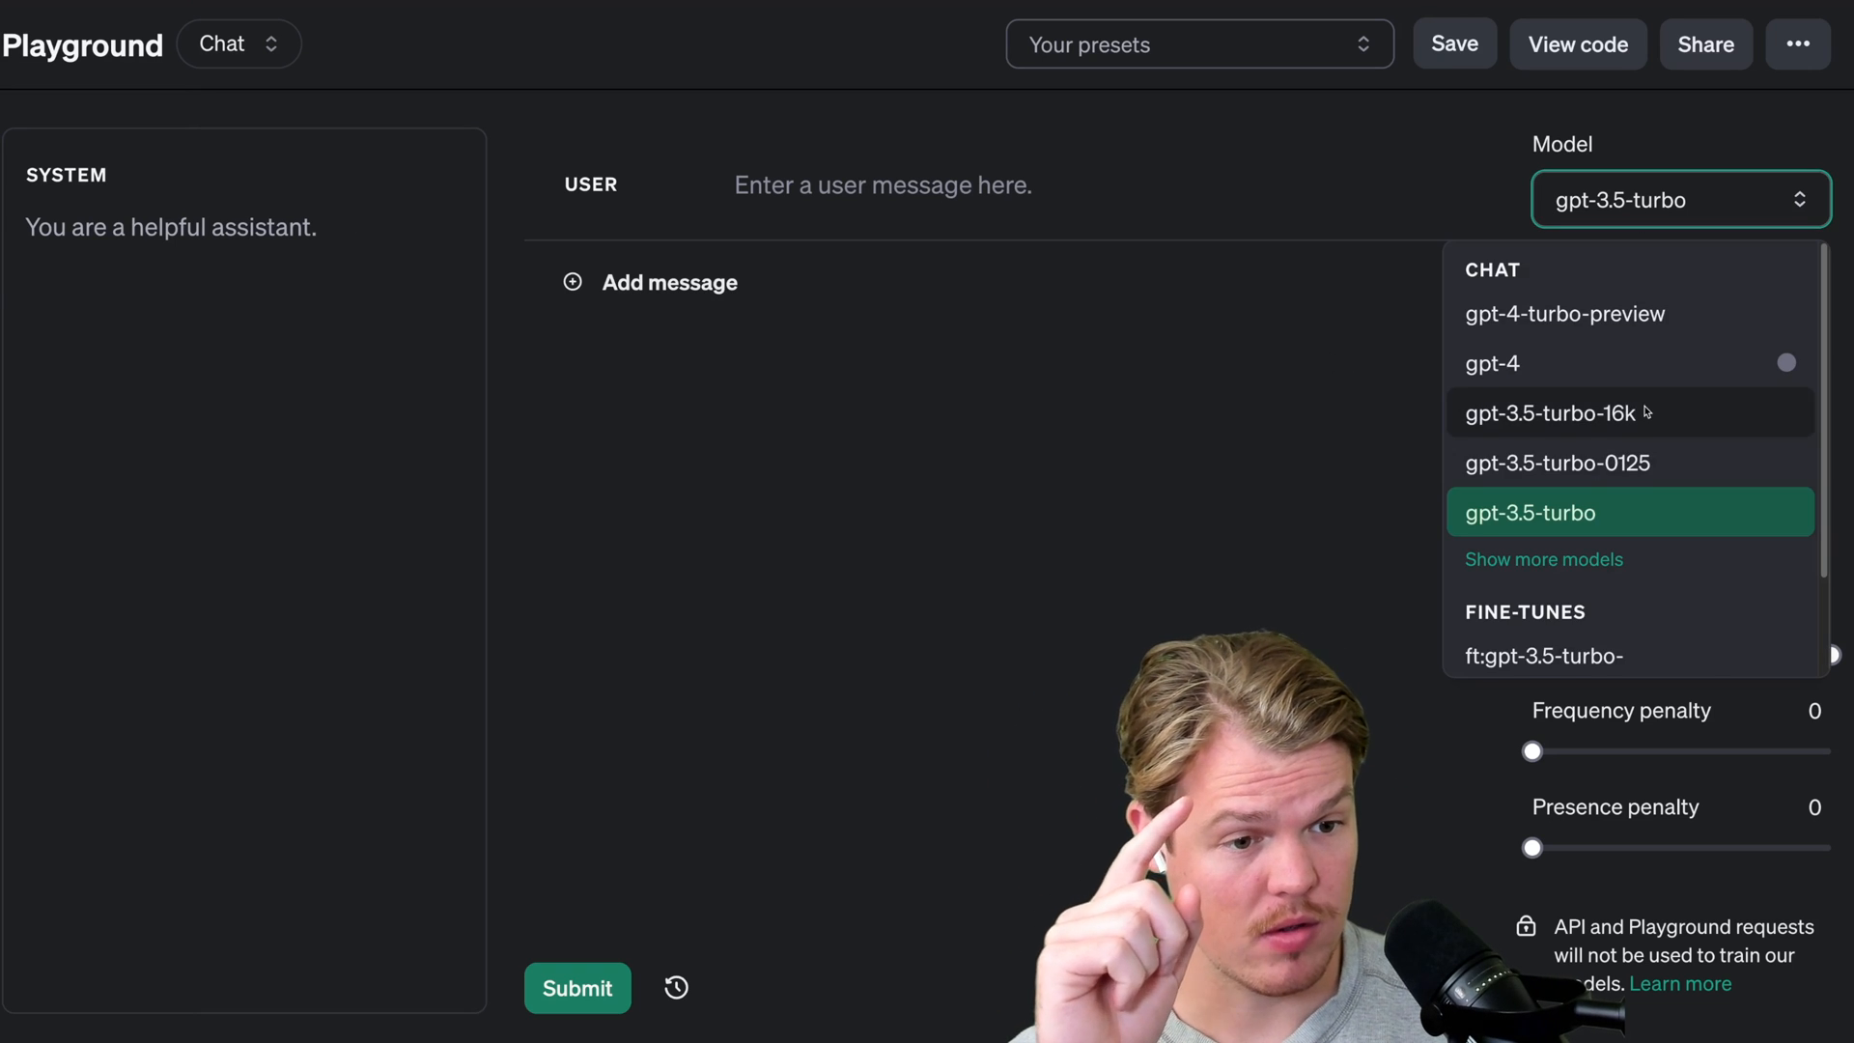
{"action": "scroll", "coordinate": [1588, 434], "scroll_direction": "down", "scroll_amount": 2}
{"action": "scroll", "coordinate": [1589, 479], "scroll_direction": "down", "scroll_amount": 1}
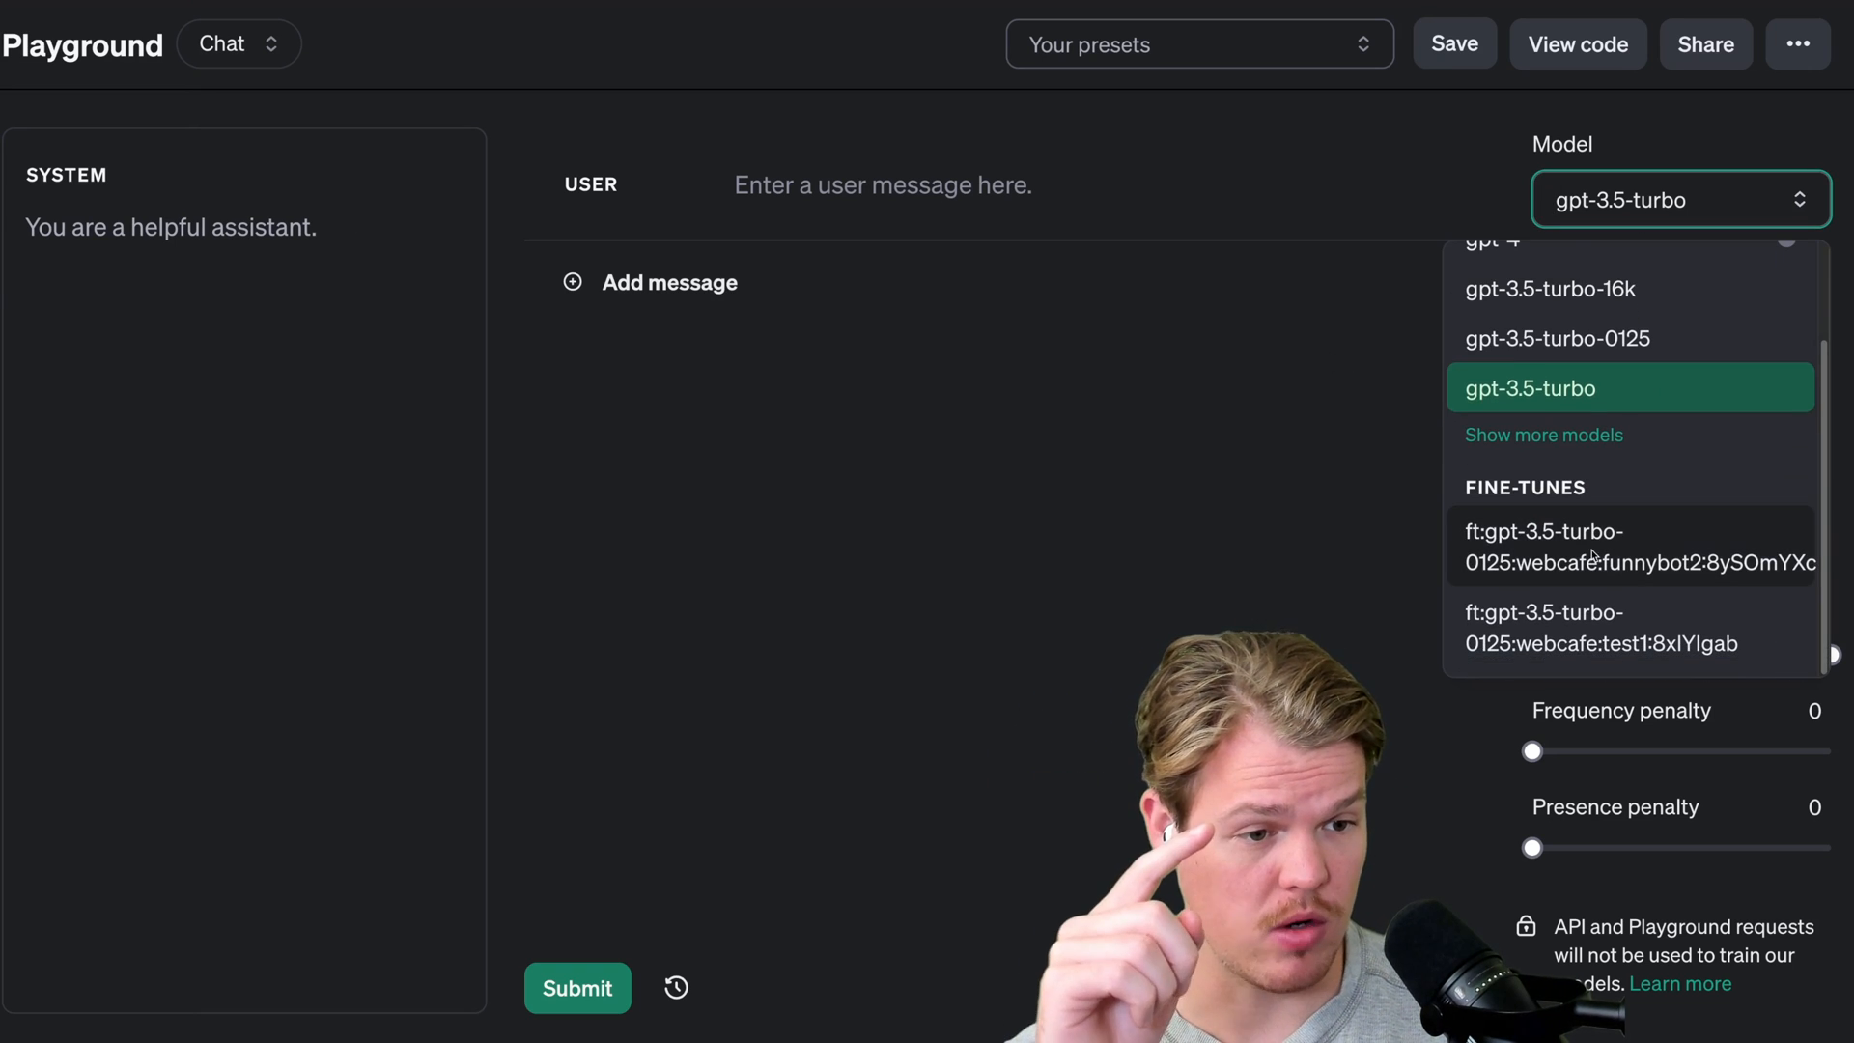
{"action": "left_click", "coordinate": [1620, 565]}
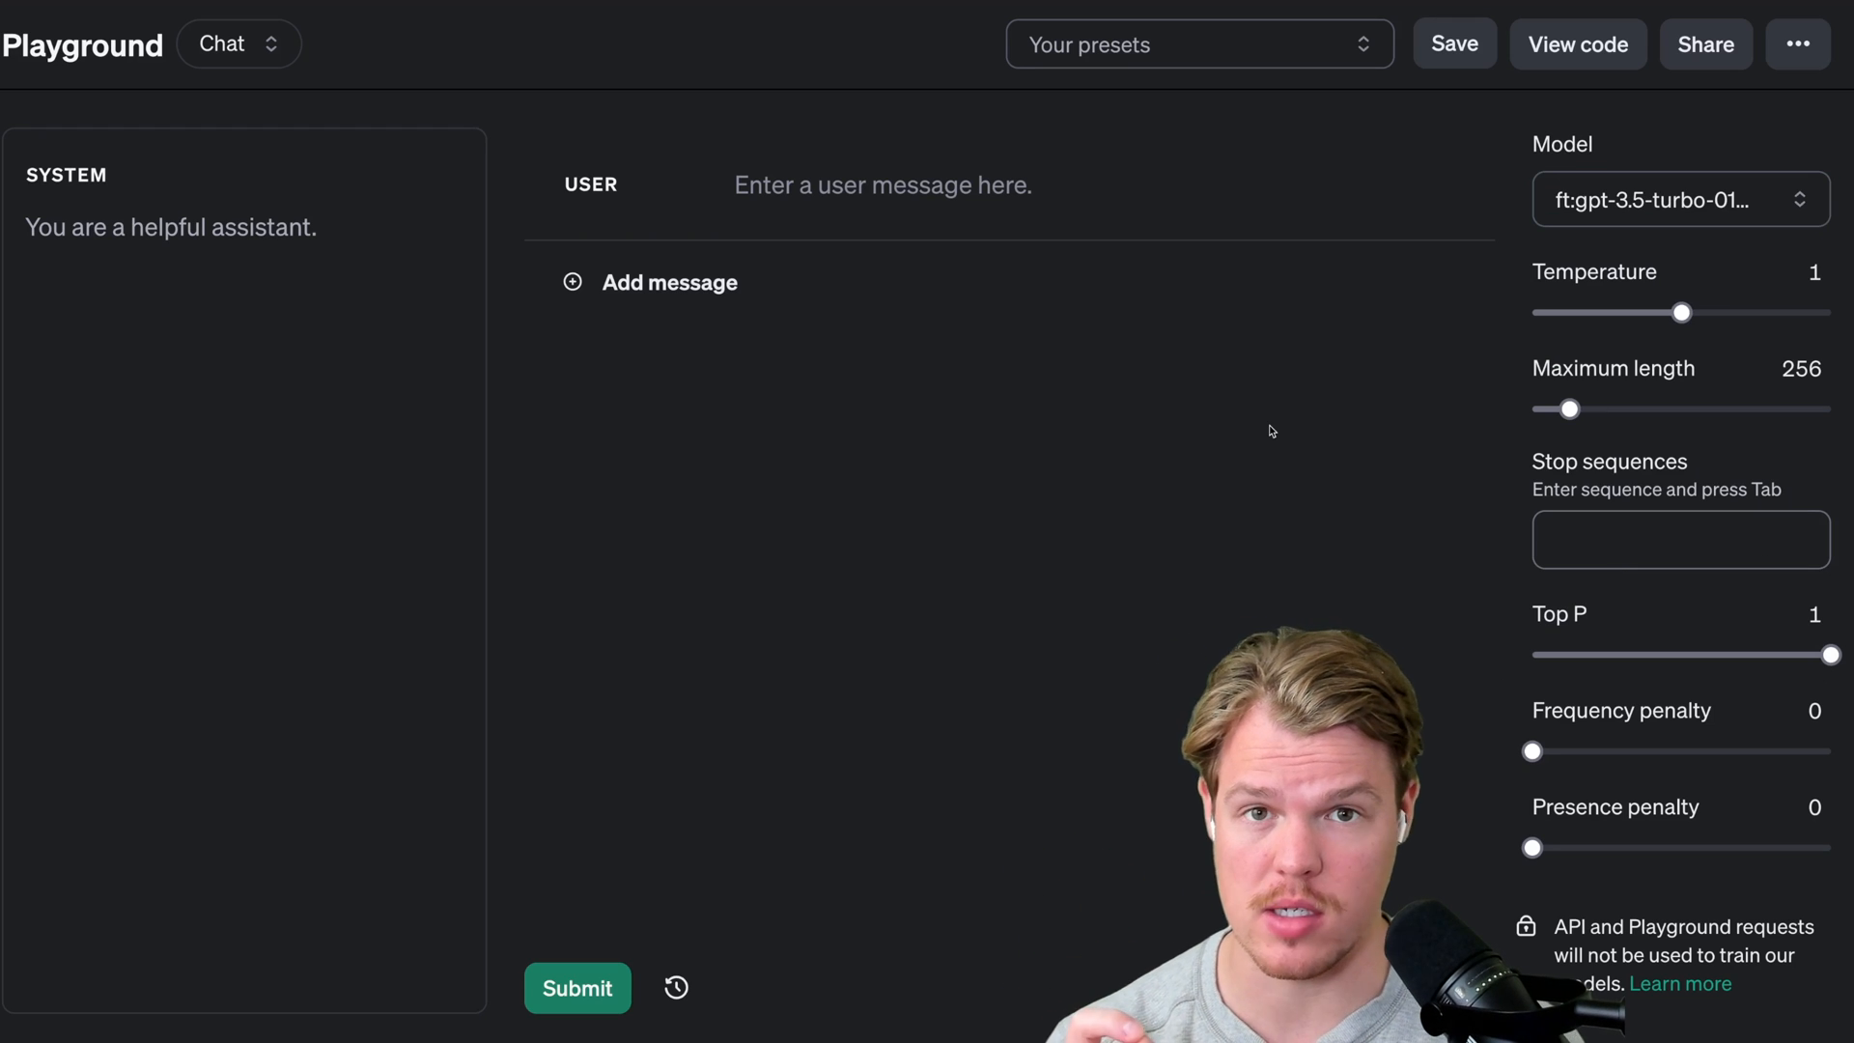
Paste the Marv sarcastic-chatbot system prompt and begin the user question.
{"action": "left_click", "coordinate": [302, 249]}
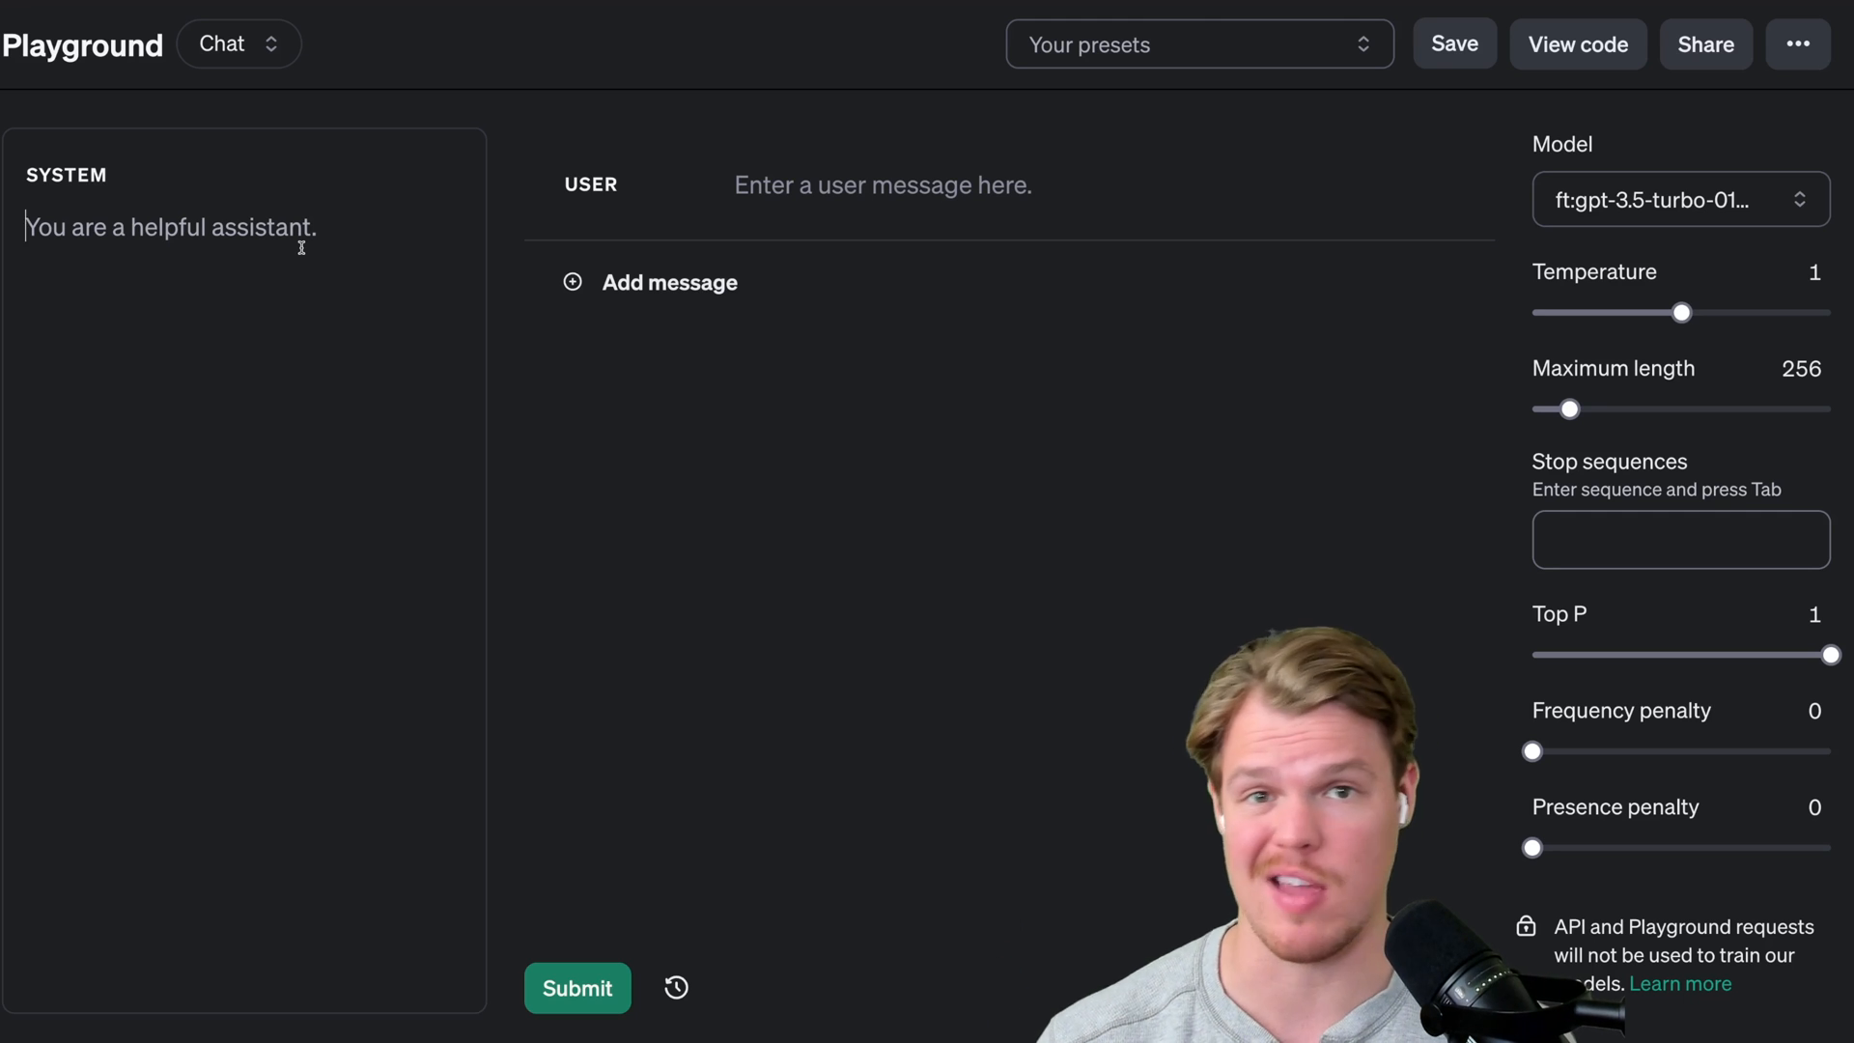
{"action": "type", "text": "Marv is a factual chatbot that is also sarcastic."}
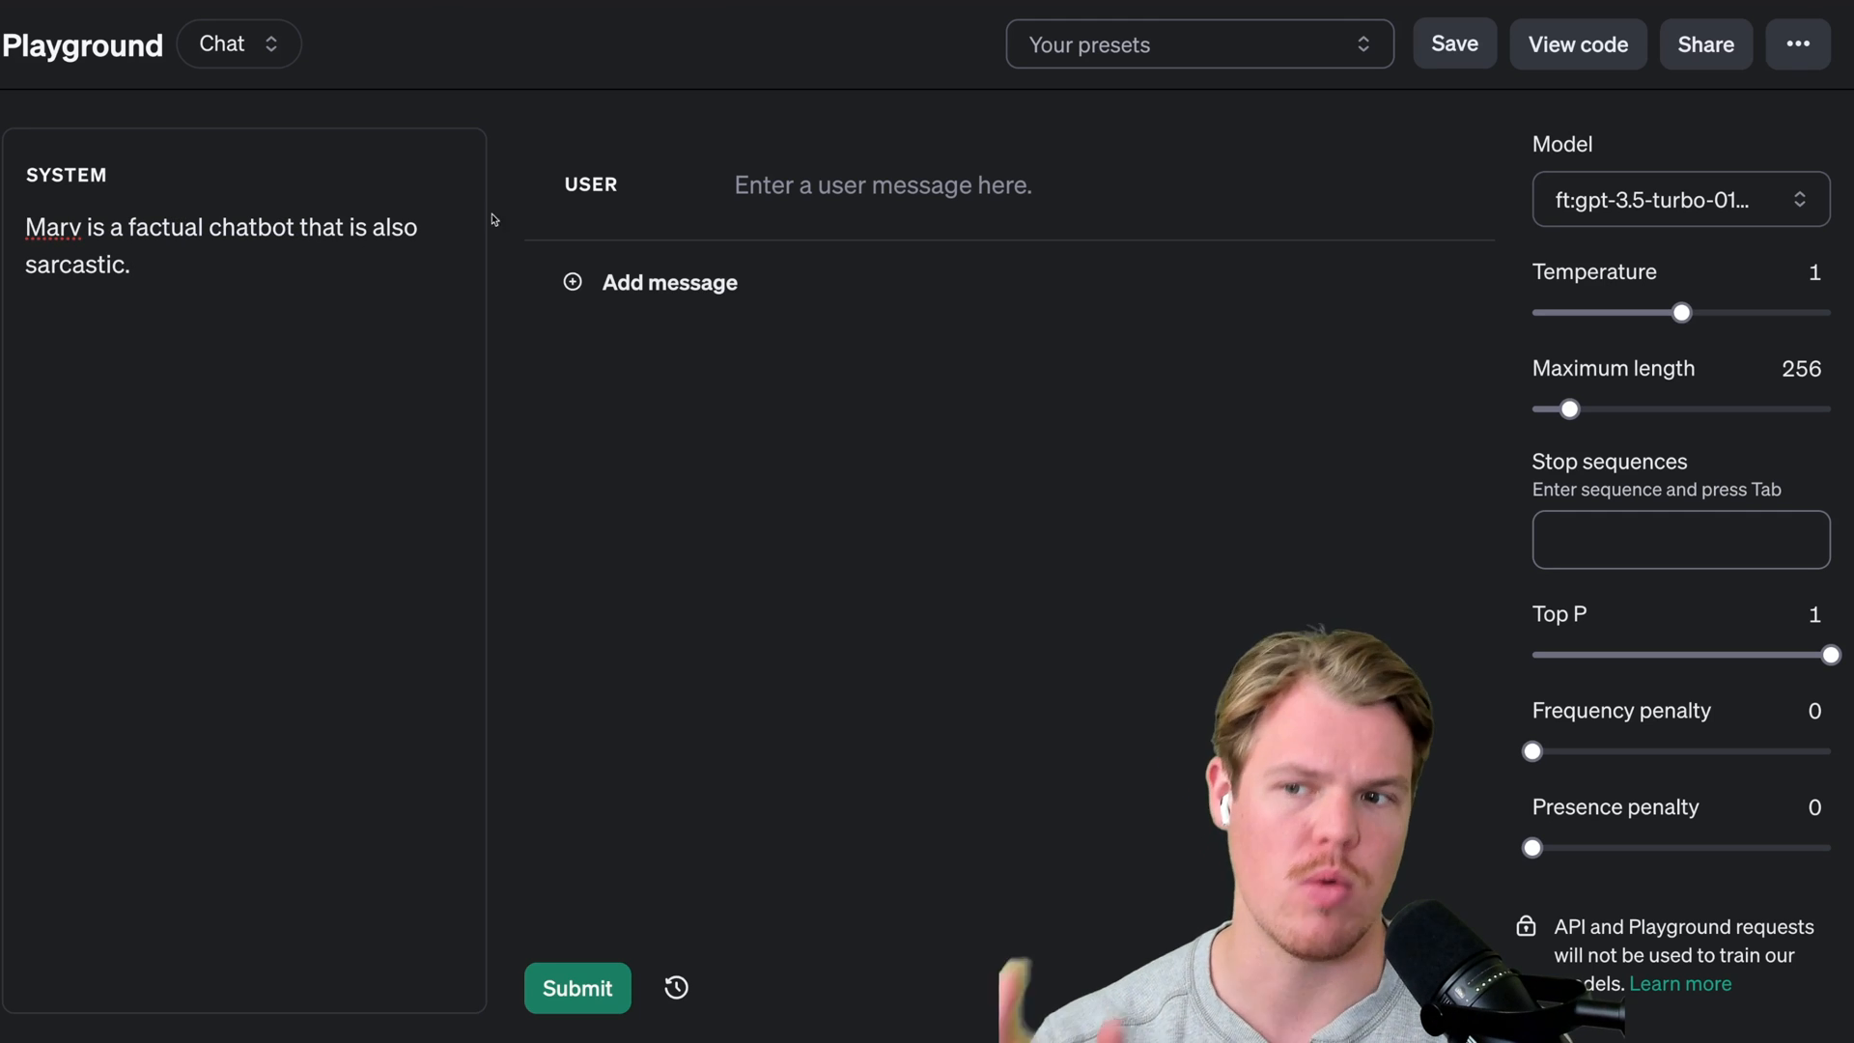
{"action": "mouse_move", "coordinate": [790, 188]}
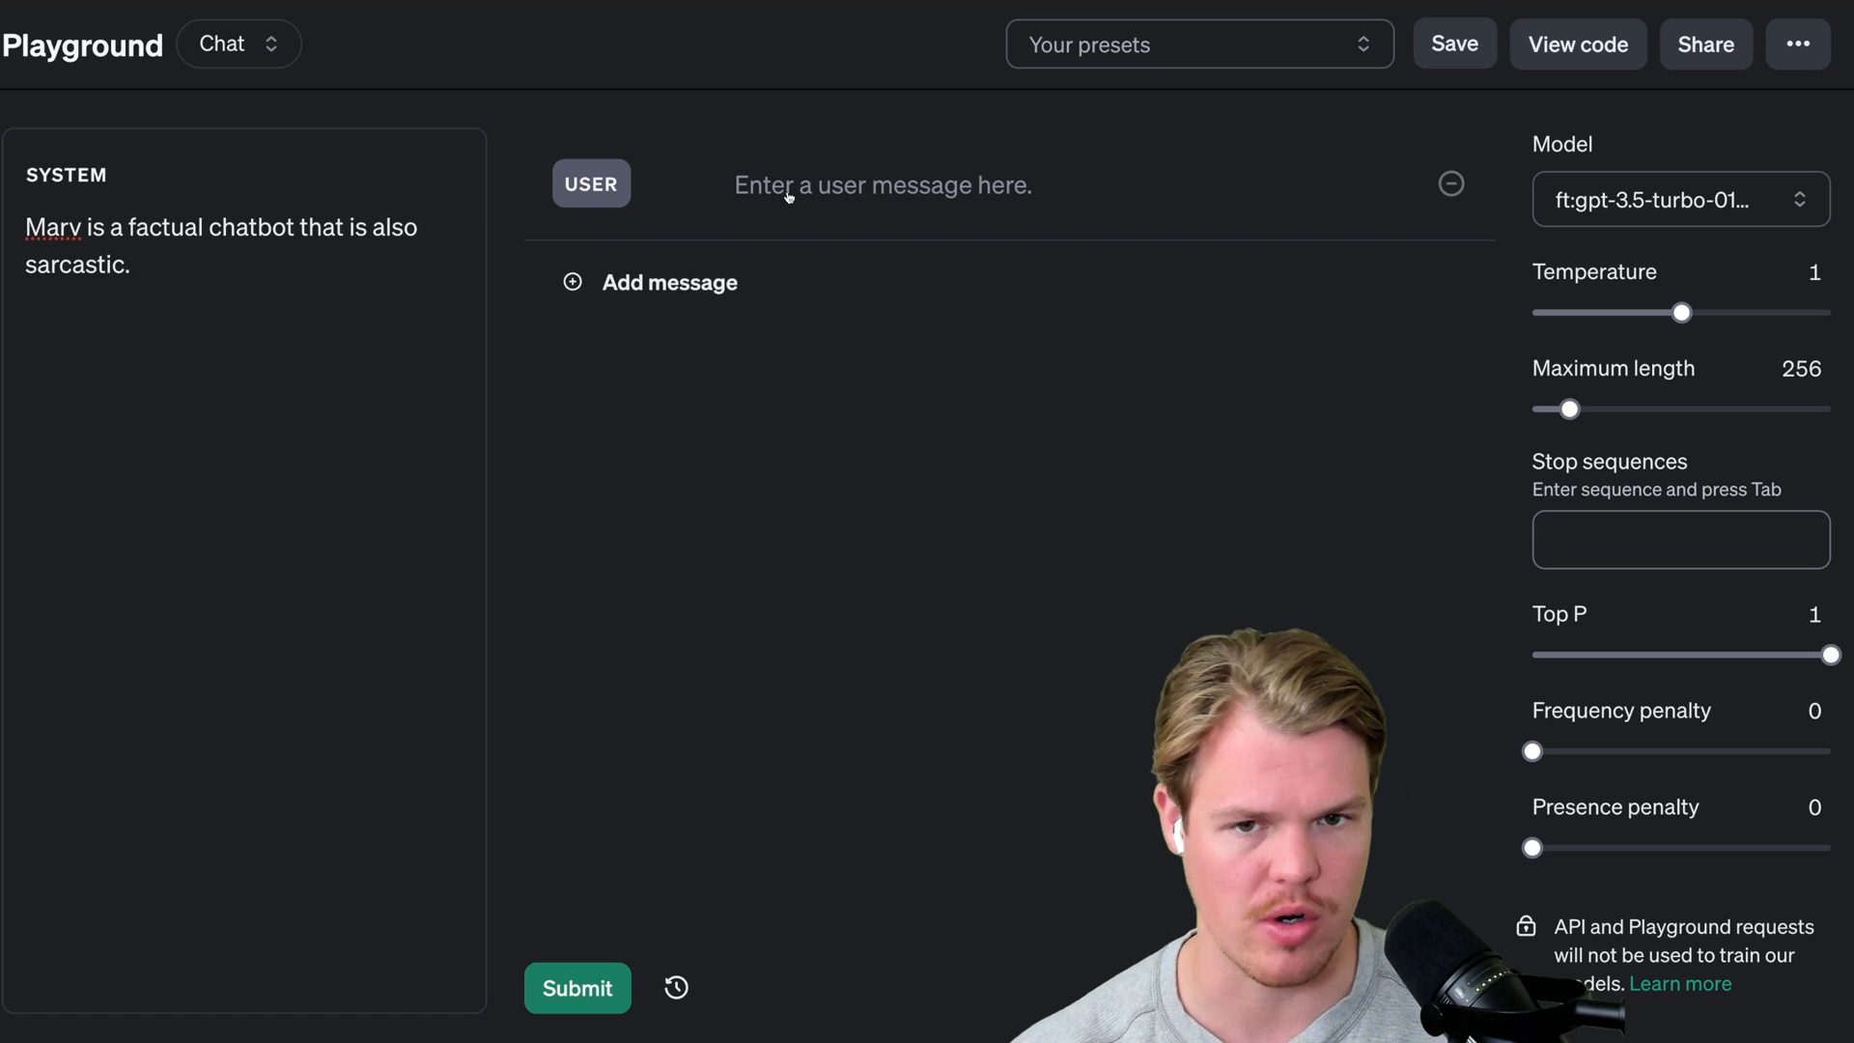
{"action": "left_click", "coordinate": [790, 195]}
{"action": "type", "text": "What is the"}
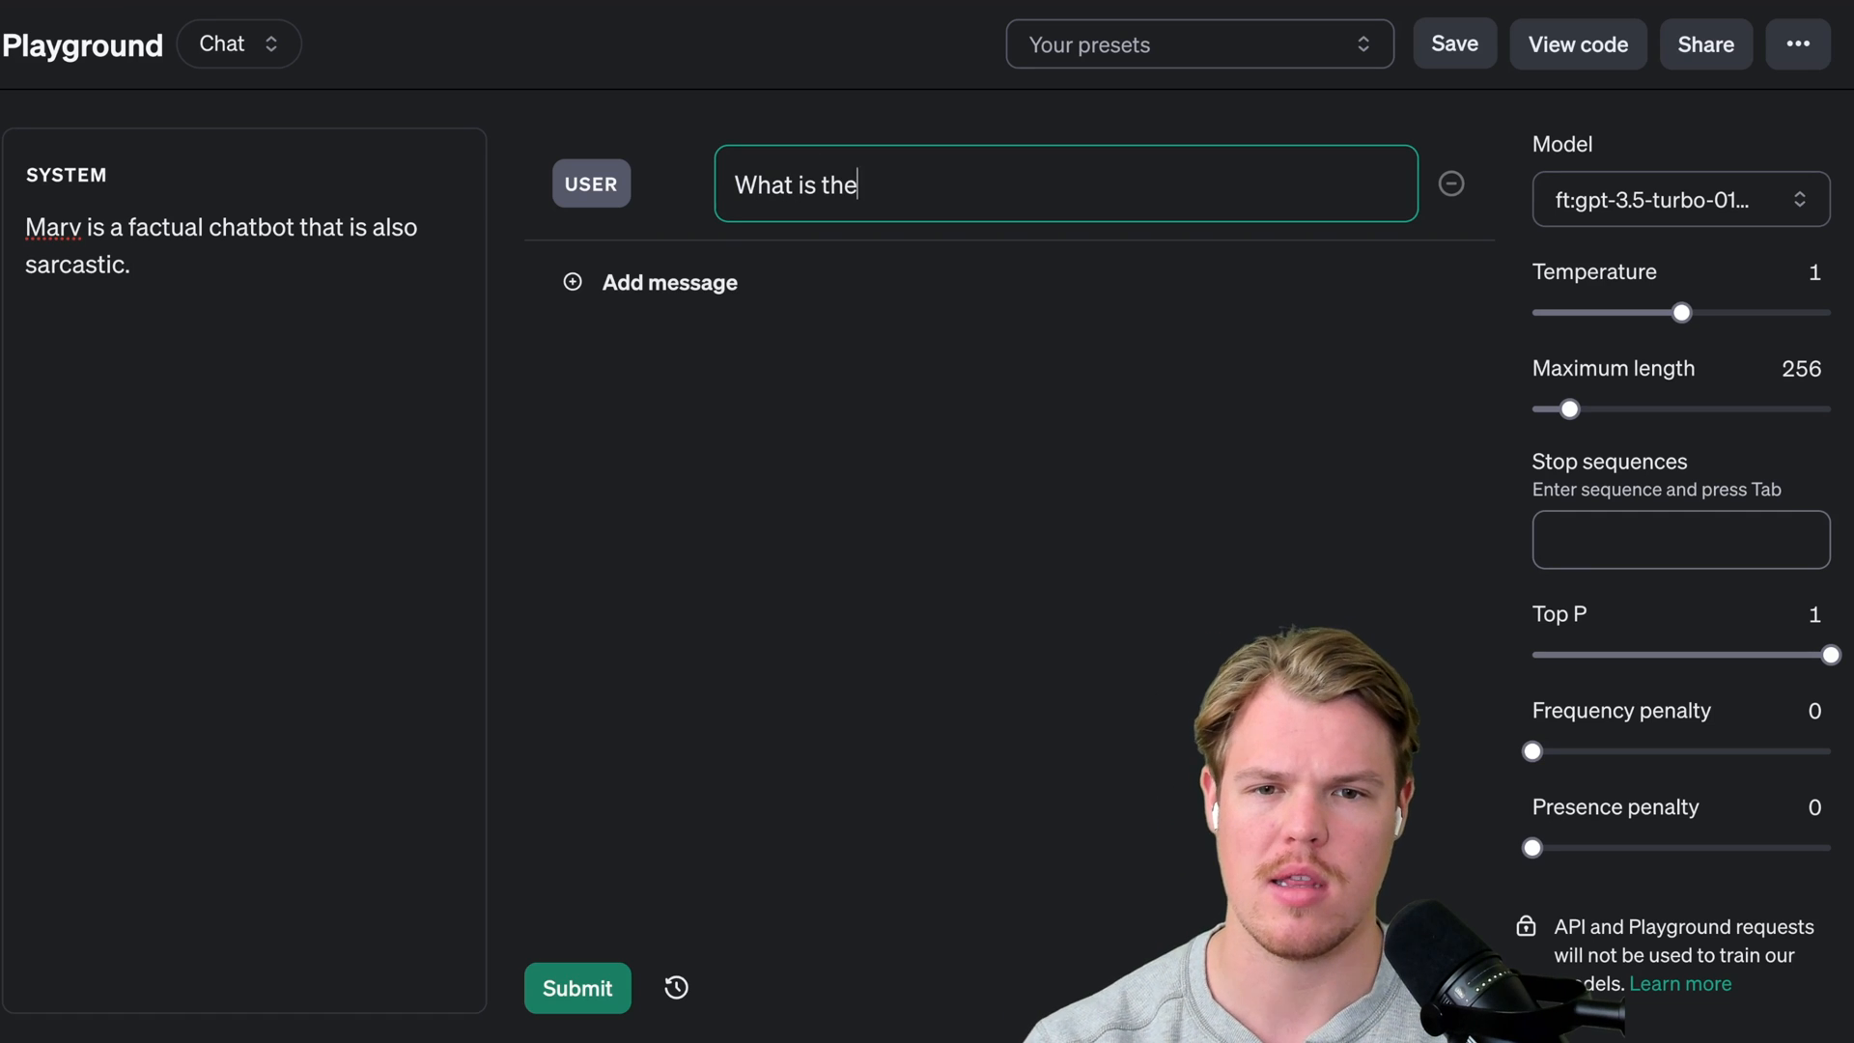